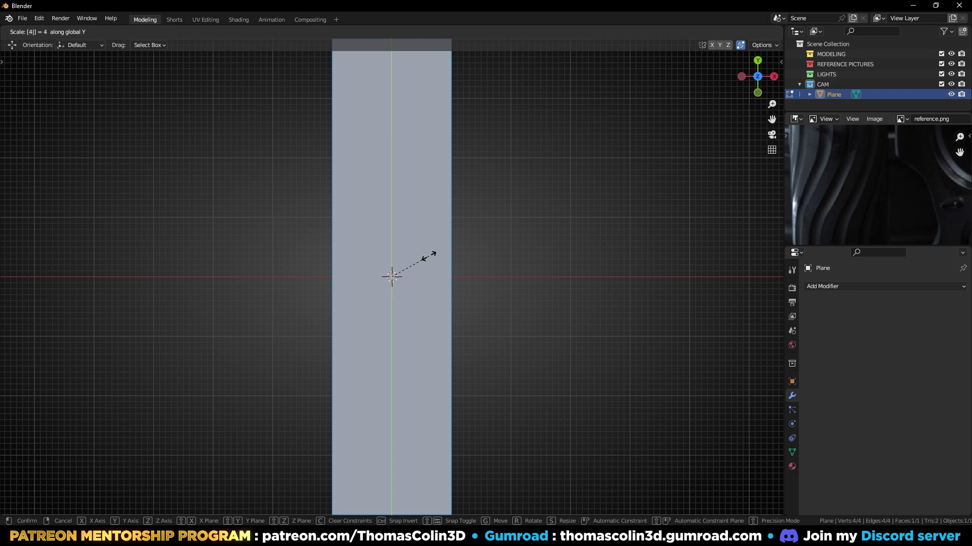
- Scale the plane by 4 along global Y and divide it lengthwise with three evenly spaced loop cuts
{"action": "left_click", "coordinate": [429, 256]}
{"action": "scroll", "coordinate": [522, 189], "scroll_direction": "down", "scroll_amount": 2}
{"action": "left_click", "coordinate": [523, 189]}
{"action": "left_click", "coordinate": [392, 106]}
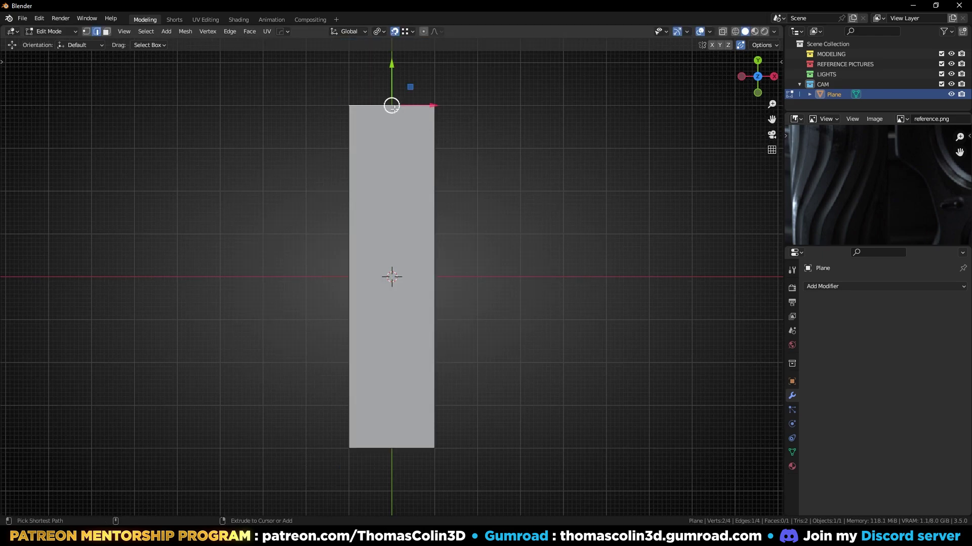
{"action": "key", "text": "ctrl+r"}
{"action": "scroll", "coordinate": [392, 107], "scroll_direction": "up", "scroll_amount": 2}
{"action": "left_click", "coordinate": [391, 106]}
{"action": "right_click", "coordinate": [439, 221]}
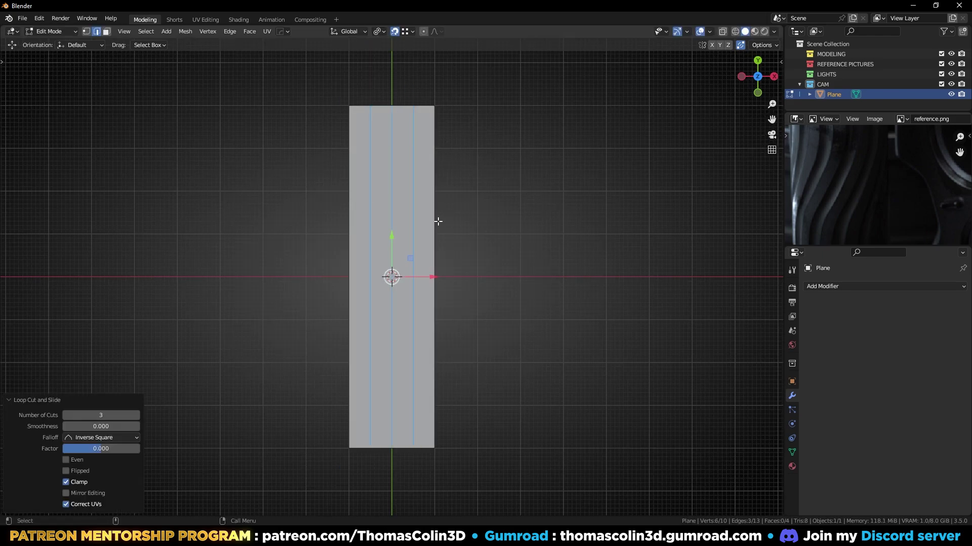
- Add a centred loop cut across the plane and delete the faces of its lower half
{"action": "key", "text": "ctrl+r"}
{"action": "left_click", "coordinate": [432, 275]}
{"action": "right_click", "coordinate": [431, 276]}
{"action": "key", "text": "3"}
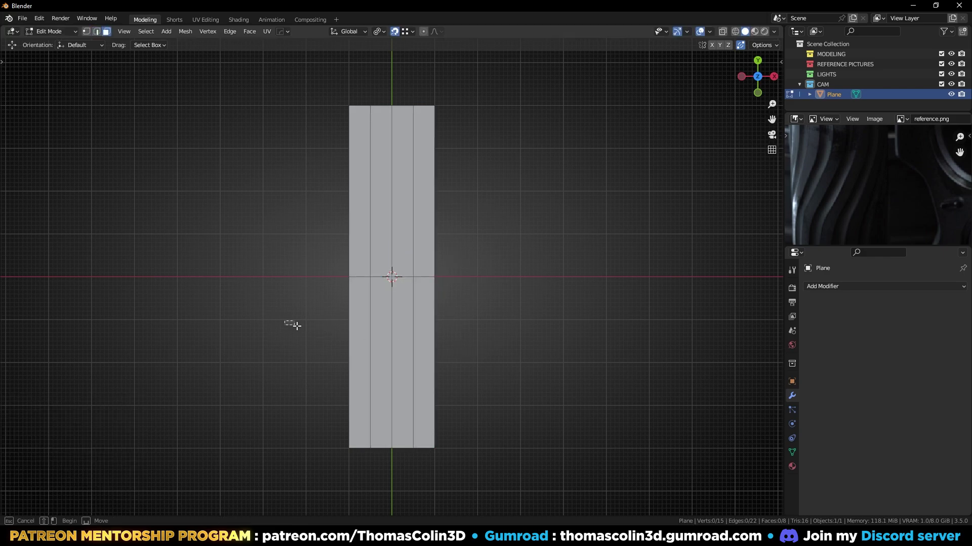
{"action": "left_click_drag", "start_coordinate": [283, 321], "coordinate": [512, 486]}
{"action": "key", "text": "x"}
{"action": "left_click", "coordinate": [421, 349]}
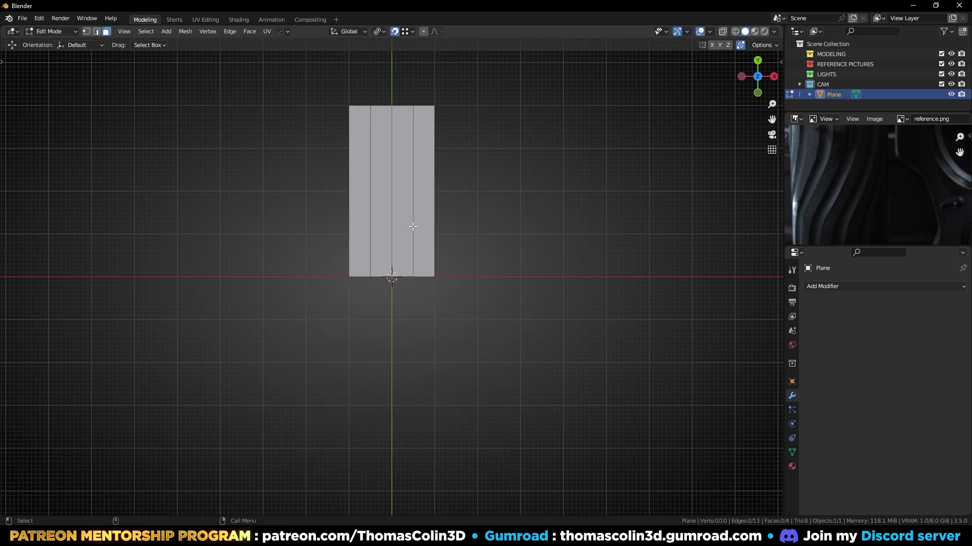
- Add eight evenly spaced loop cuts across the remaining half of the plane and return to Object Mode
{"action": "key", "text": "2"}
{"action": "left_click", "coordinate": [413, 191]}
{"action": "key", "text": "ctrl+r"}
{"action": "scroll", "coordinate": [413, 191], "scroll_direction": "up", "scroll_amount": 7}
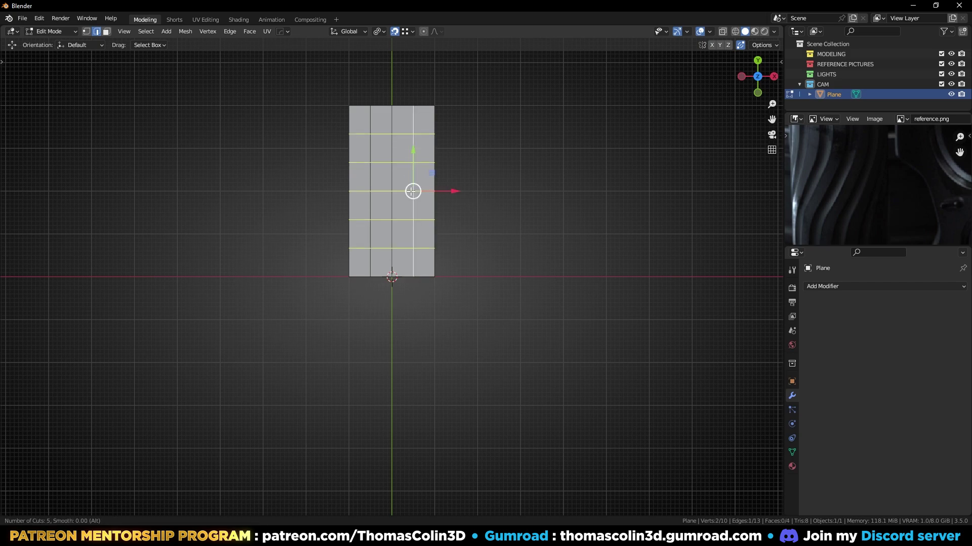
{"action": "left_click", "coordinate": [410, 192]}
{"action": "right_click", "coordinate": [410, 192]}
{"action": "key", "text": "Tab"}
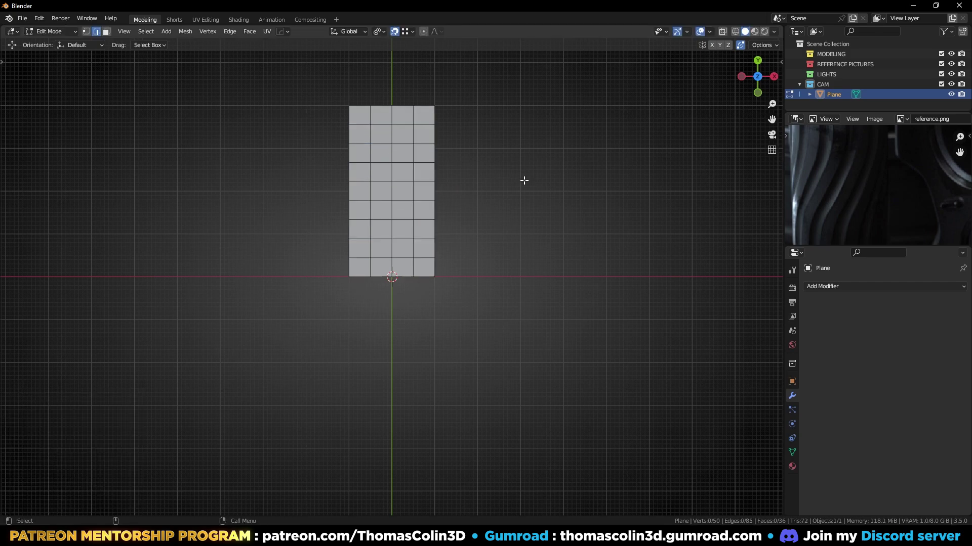
- Add a mesh cylinder with 8 vertices at the 3D cursor
{"action": "key", "text": "shift+a"}
{"action": "mouse_move", "coordinate": [461, 168]}
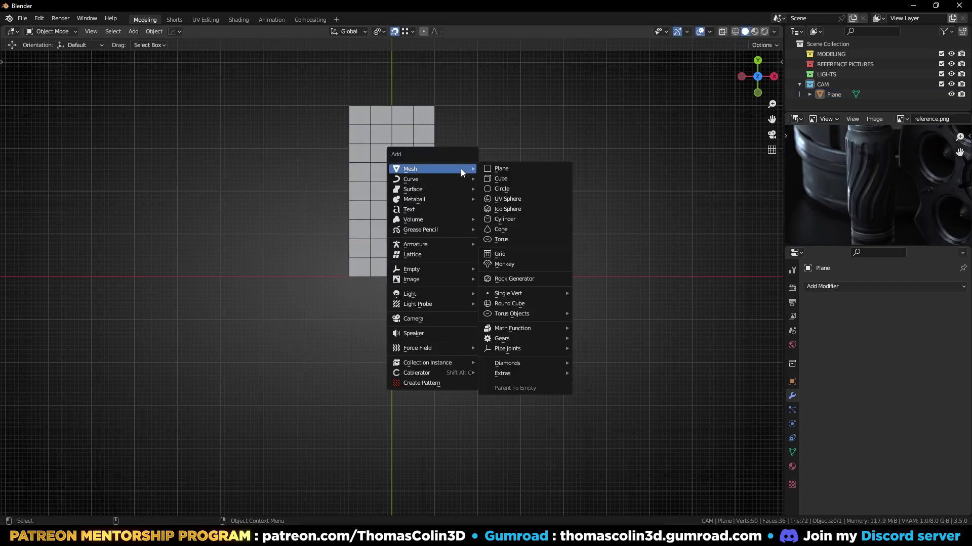
{"action": "left_click", "coordinate": [504, 220]}
{"action": "left_click", "coordinate": [94, 387]}
{"action": "type", "text": "8"}
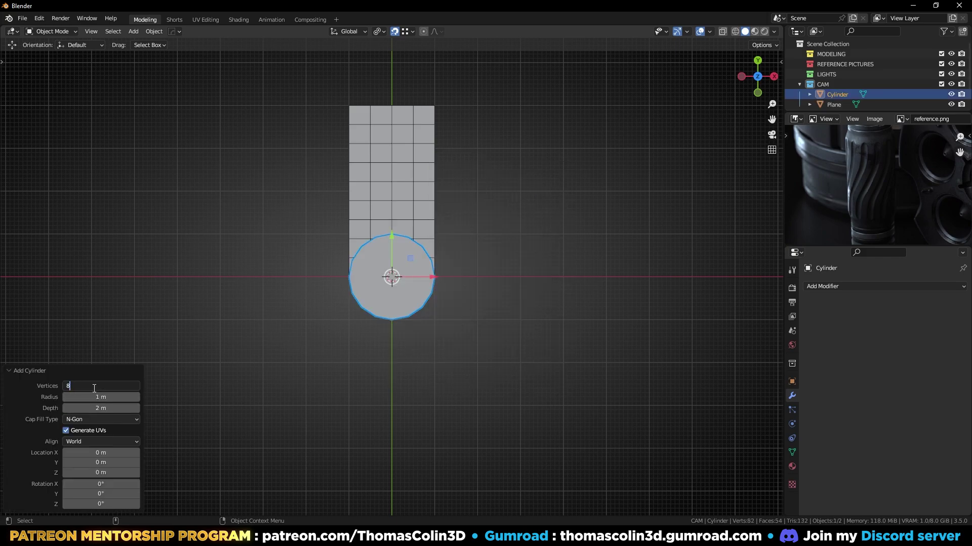
{"action": "key", "text": "Return"}
- Scale the cylinder's mesh down uniformly in Edit Mode to about 0.352
{"action": "key", "text": "s"}
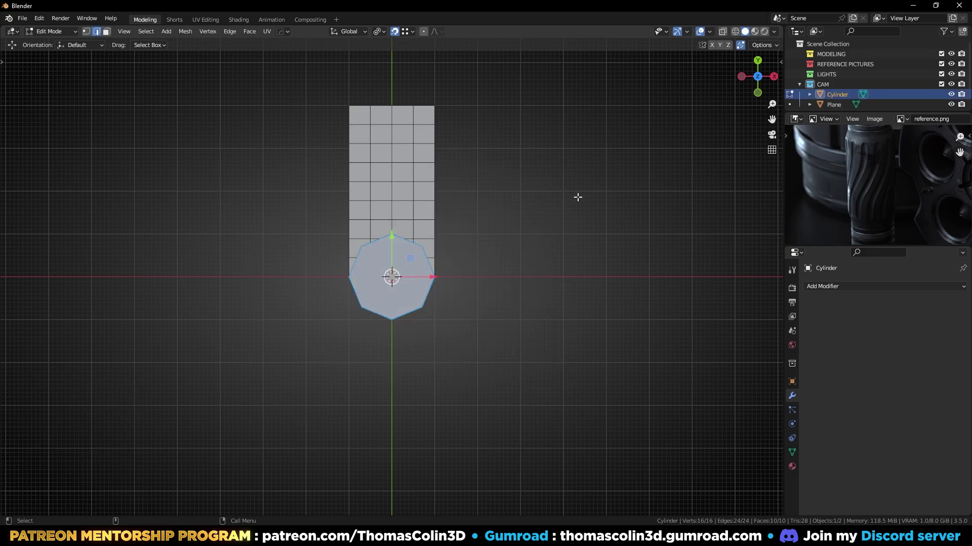
{"action": "left_click", "coordinate": [463, 238]}
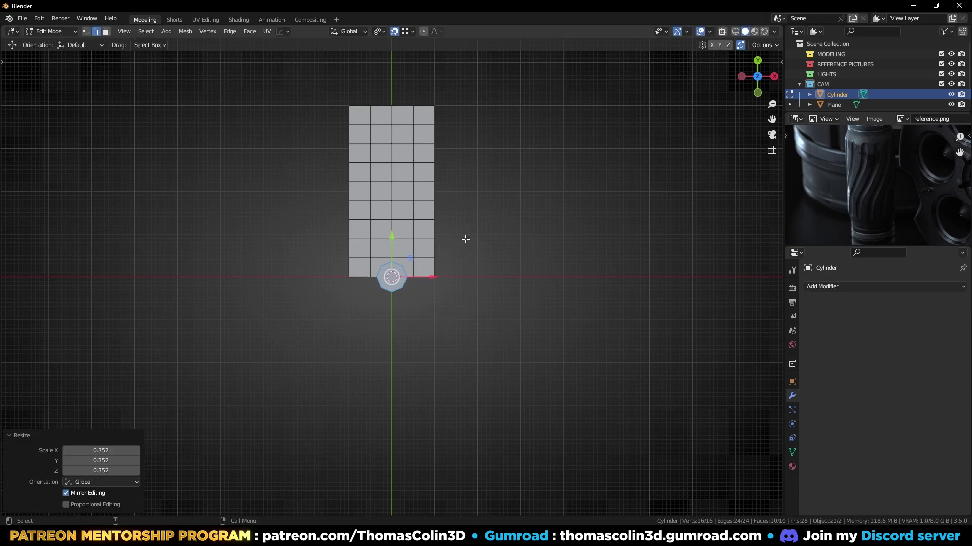
{"action": "left_click", "coordinate": [524, 230]}
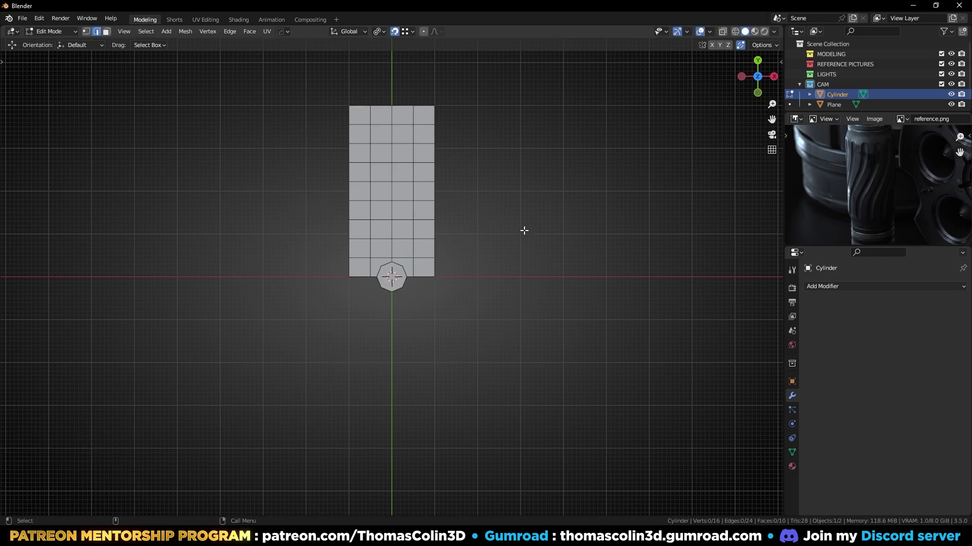
- Set snapping to Edge and move the cylinder 3.1111 m along Y onto a grid line near the plane's far end
{"action": "left_click", "coordinate": [405, 33]}
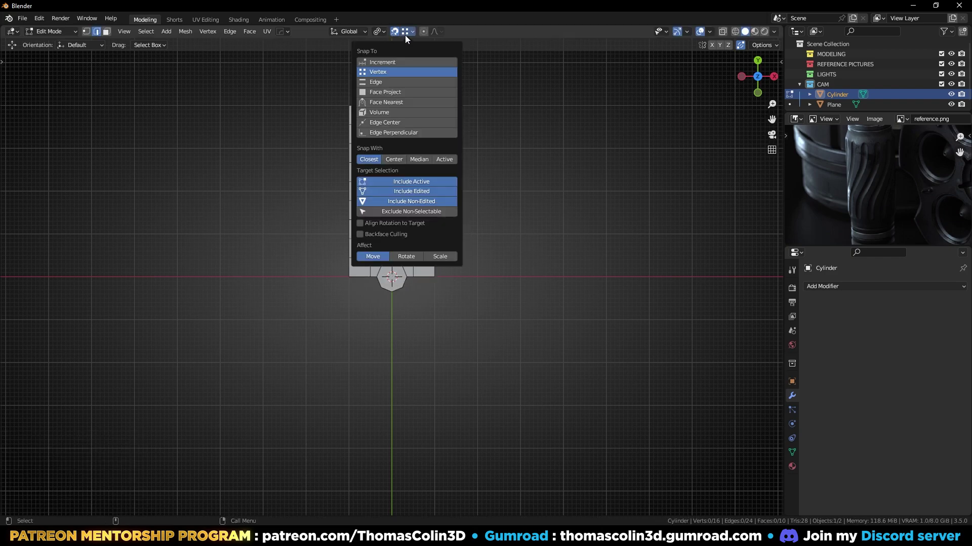
{"action": "left_click", "coordinate": [375, 82]}
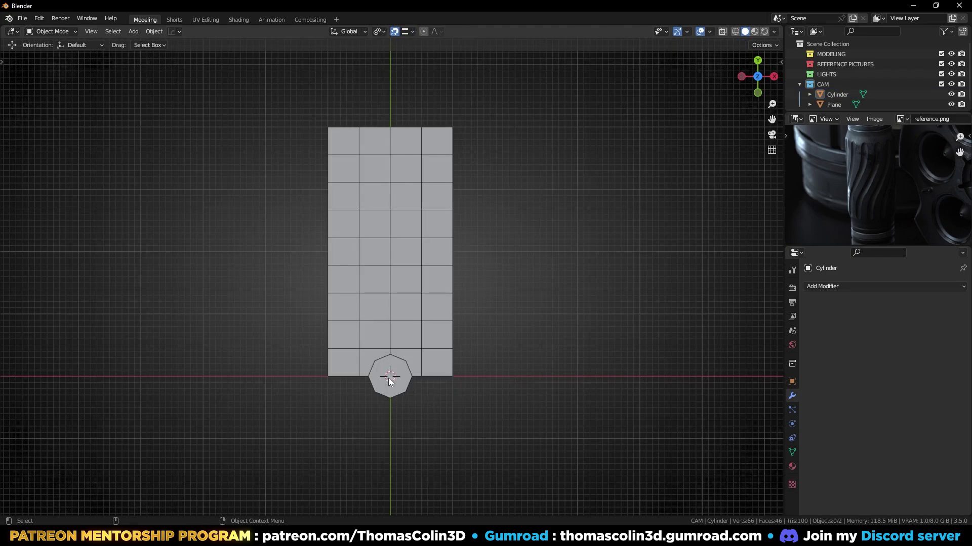
{"action": "left_click", "coordinate": [389, 382]}
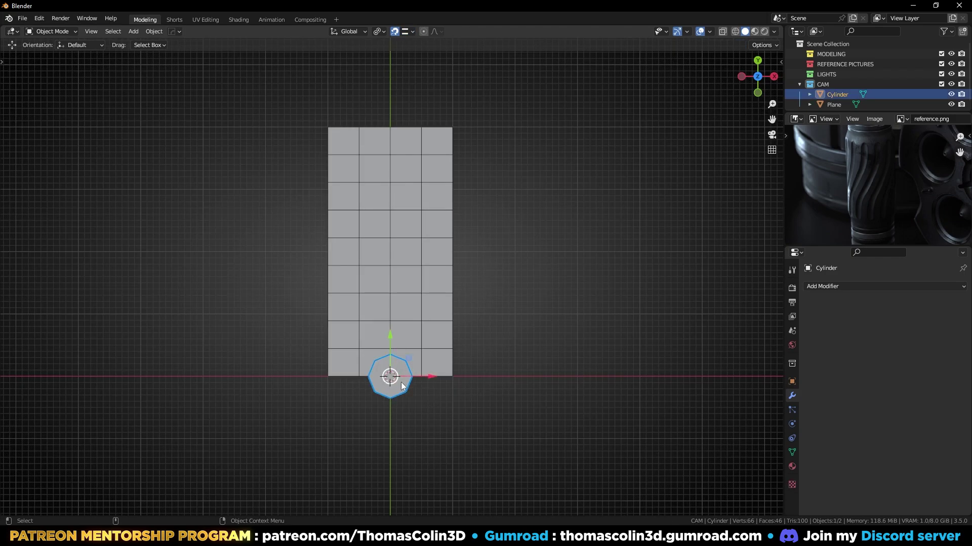
{"action": "left_click_drag", "start_coordinate": [393, 350], "coordinate": [423, 183]}
{"action": "scroll", "coordinate": [421, 190], "scroll_direction": "up", "scroll_amount": 3}
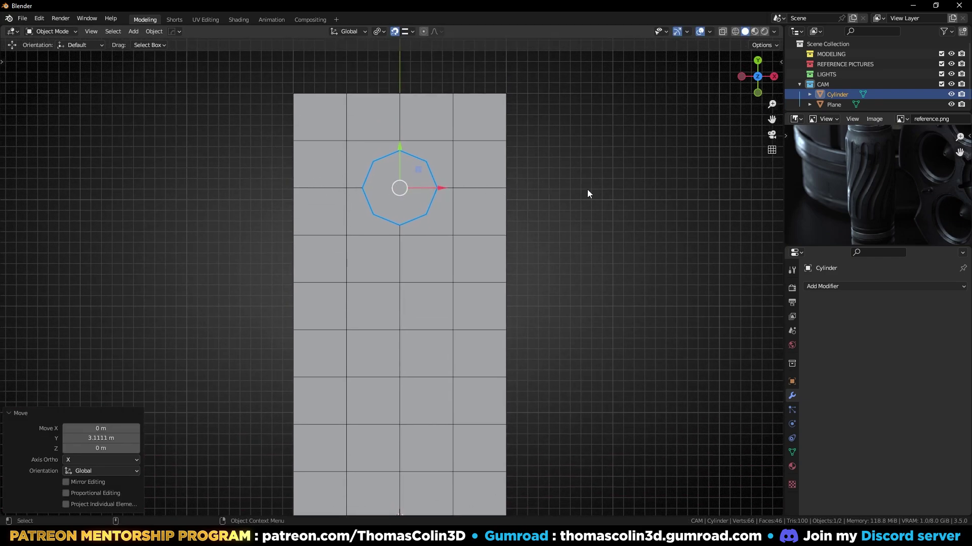
{"action": "left_click", "coordinate": [527, 193]}
- Connect the opposite X-axis vertices across the middle of both the top and bottom caps of the cylinder
{"action": "left_click", "coordinate": [395, 182]}
{"action": "middle_click_drag", "start_coordinate": [516, 279], "coordinate": [434, 219]}
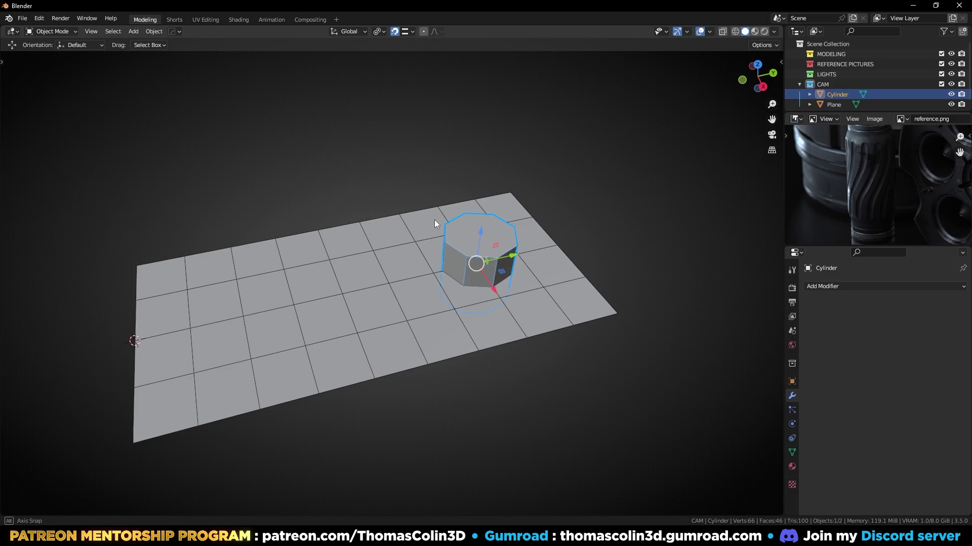
{"action": "key", "text": "Tab"}
{"action": "left_click", "coordinate": [466, 215]}
{"action": "left_click", "coordinate": [493, 216], "text": "shift"}
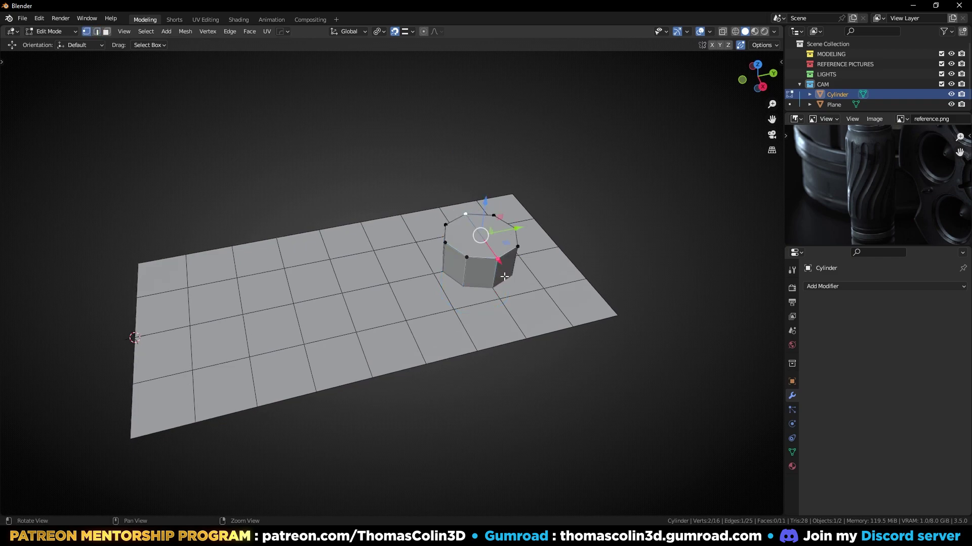
{"action": "middle_click_drag", "start_coordinate": [517, 429], "coordinate": [499, 328]}
{"action": "left_click", "coordinate": [490, 283]}
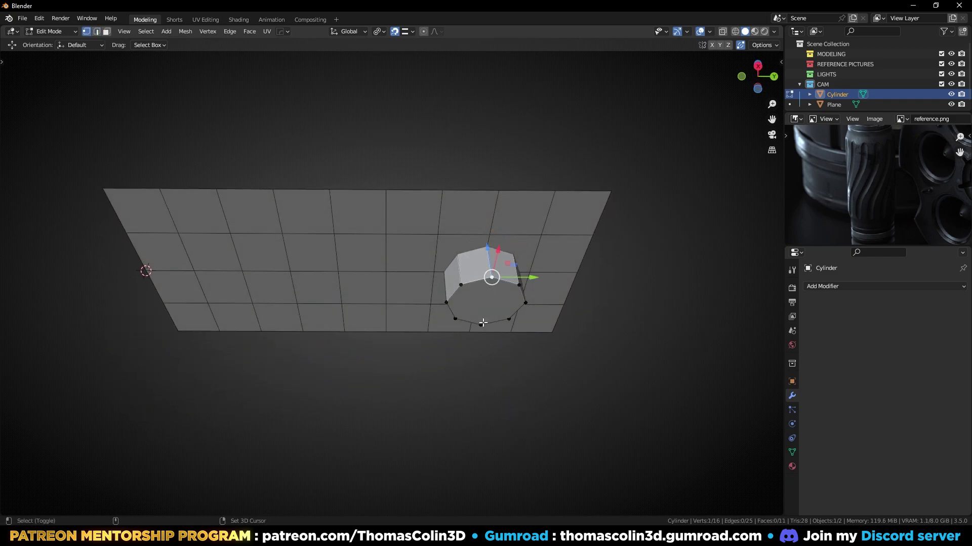
{"action": "left_click", "coordinate": [482, 323], "text": "shift"}
{"action": "key", "text": "j"}
- Select the lower half of the cylinder's faces in top view with X-ray and move them along Y past the plane's lower edge
{"action": "key", "text": "KP_7"}
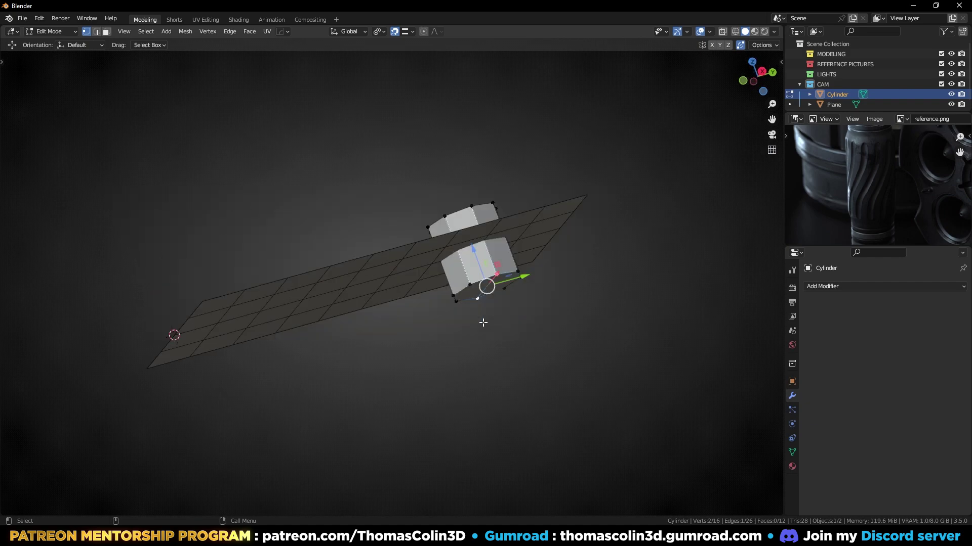
{"action": "key", "text": "3"}
{"action": "key", "text": "alt+z"}
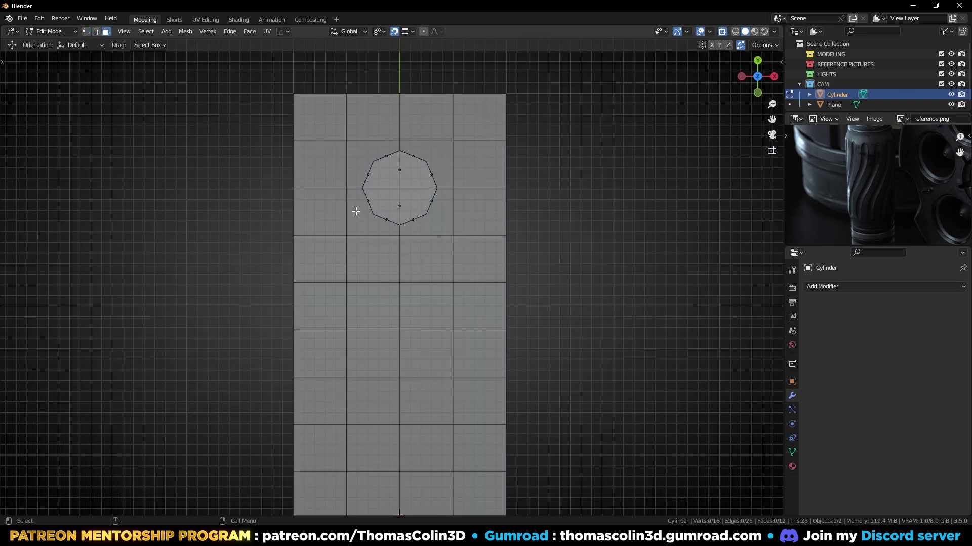
{"action": "left_click_drag", "start_coordinate": [343, 188], "coordinate": [481, 244]}
{"action": "scroll", "coordinate": [427, 268], "scroll_direction": "down", "scroll_amount": 2}
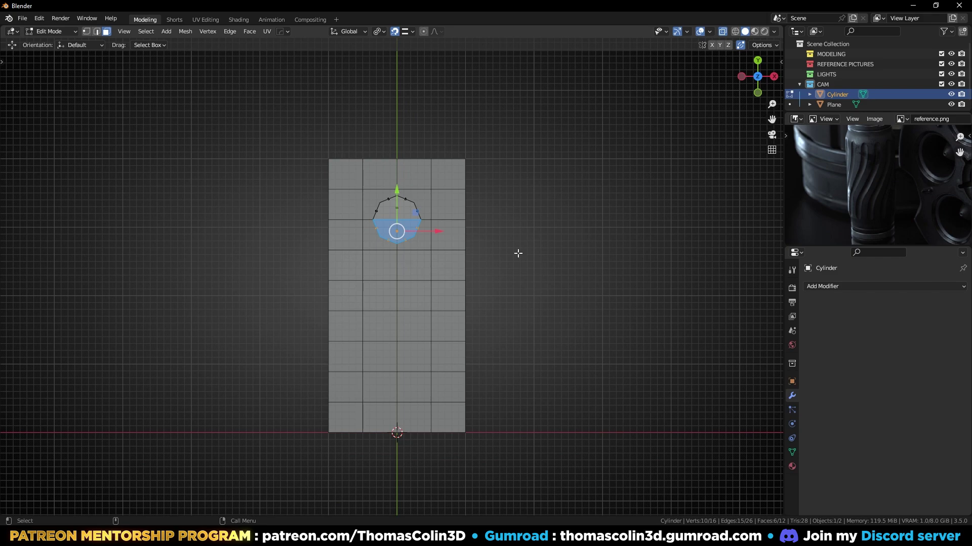
{"action": "key", "text": "g"}
{"action": "left_click", "coordinate": [516, 490]}
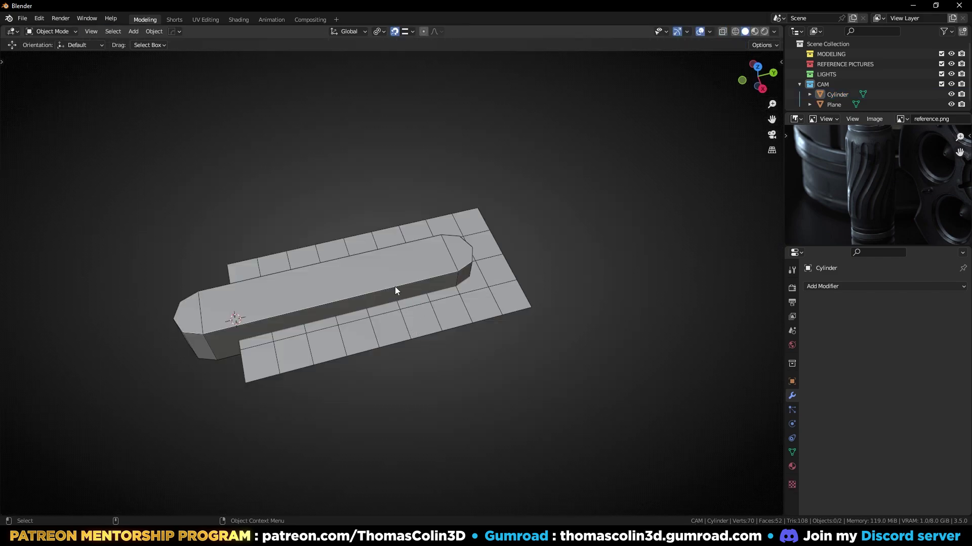
- Check in the add-on preferences that Bool Tool is enabled, searching for "BOOL"
{"action": "left_click", "coordinate": [39, 18]}
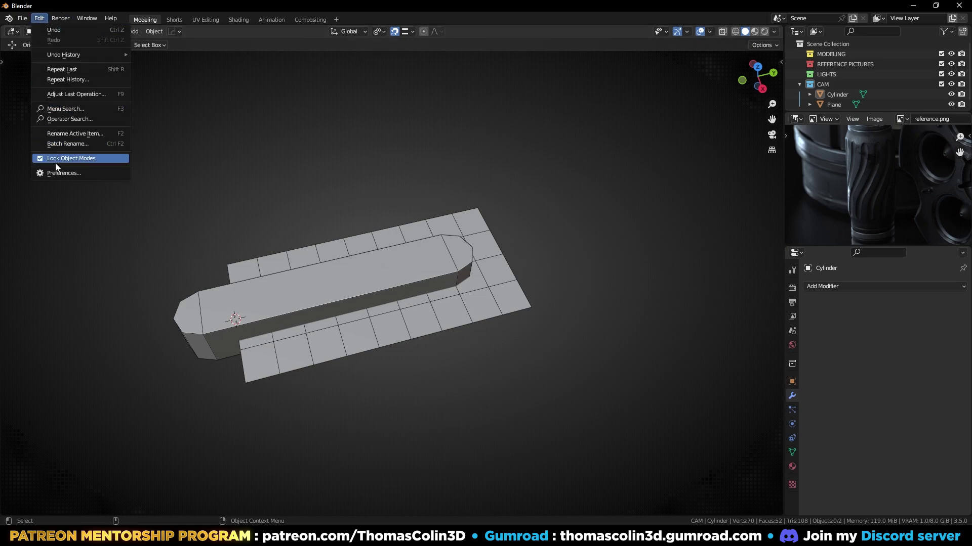
{"action": "left_click", "coordinate": [71, 173]}
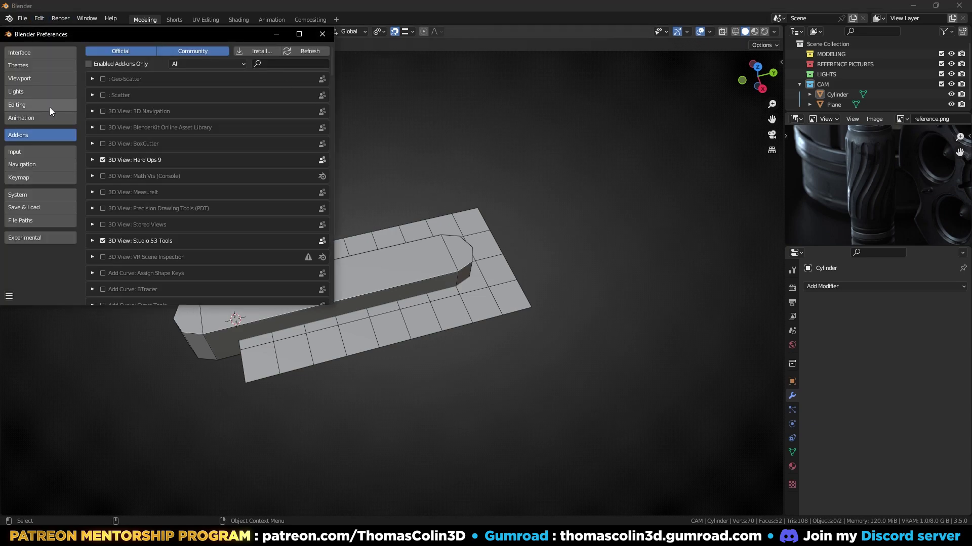
{"action": "left_click", "coordinate": [285, 64]}
{"action": "type", "text": "BOOL"}
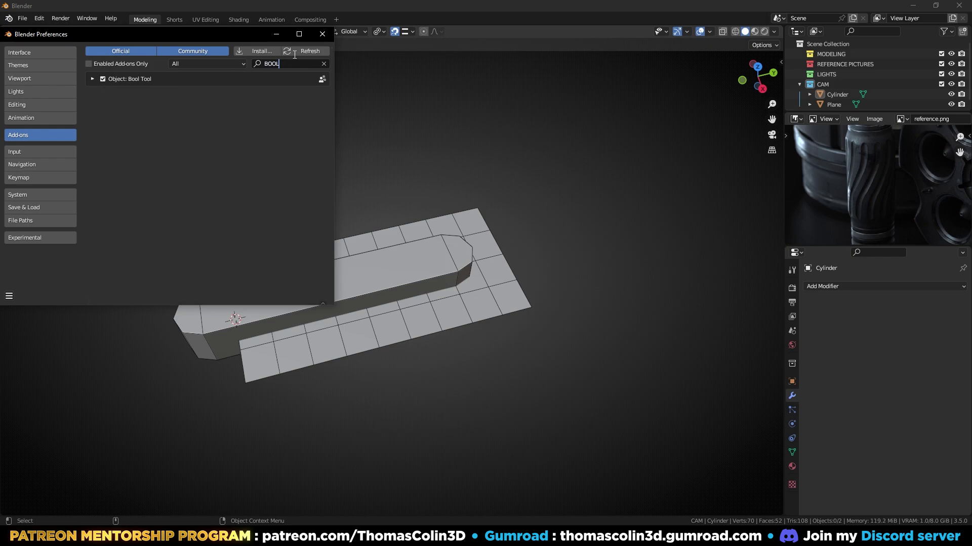
{"action": "left_click", "coordinate": [322, 34]}
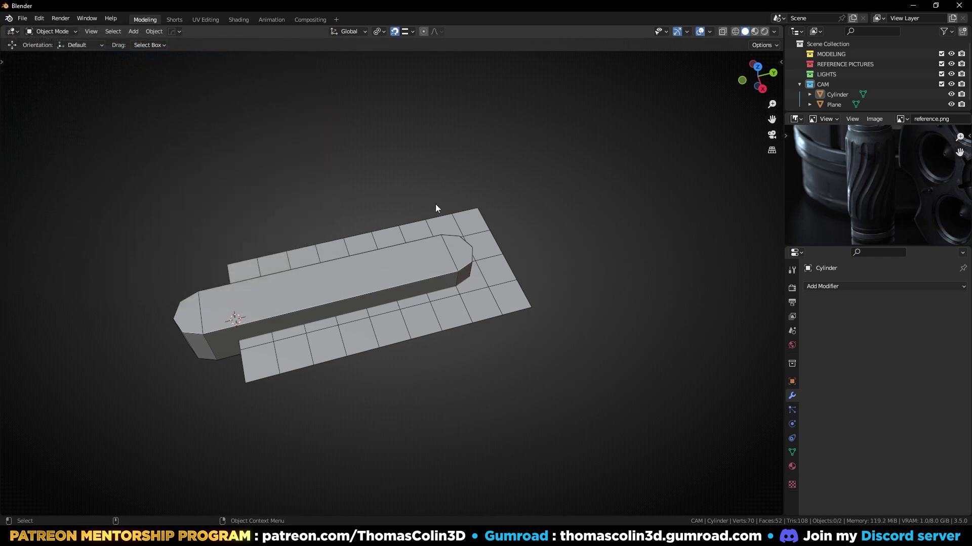
- Subtract the elongated cylinder from the plane with a Bool Tool difference and apply the modifier
{"action": "left_click", "coordinate": [409, 268]}
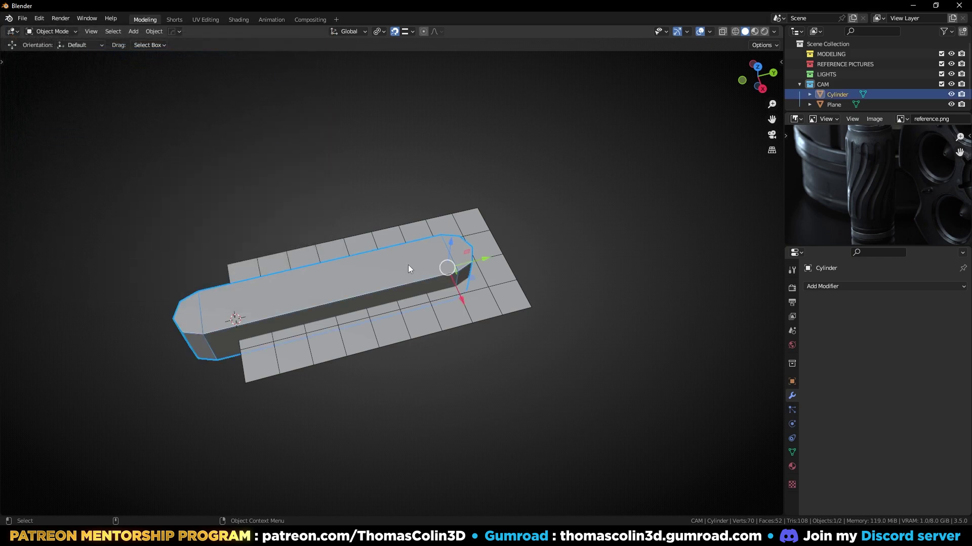
{"action": "left_click", "coordinate": [500, 294], "text": "shift"}
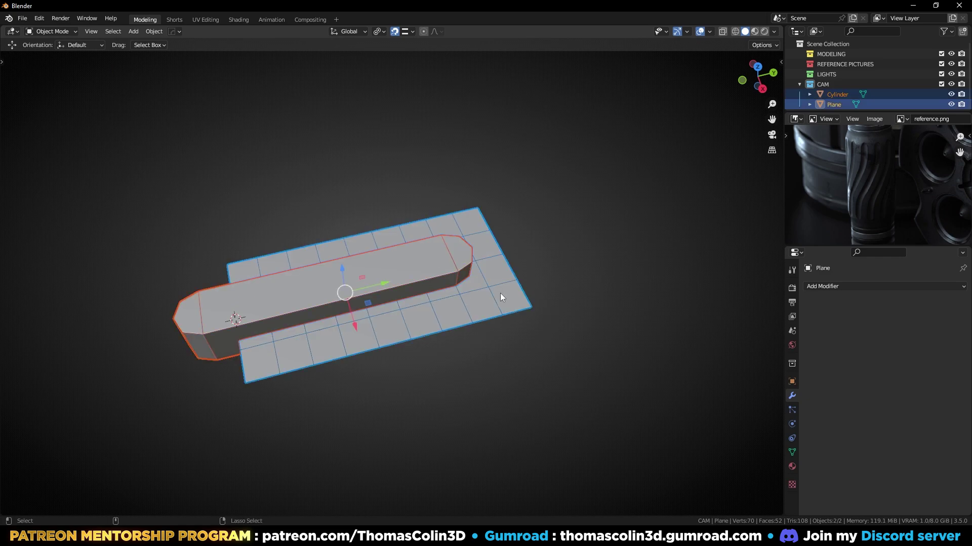
{"action": "key", "text": "ctrl+minus"}
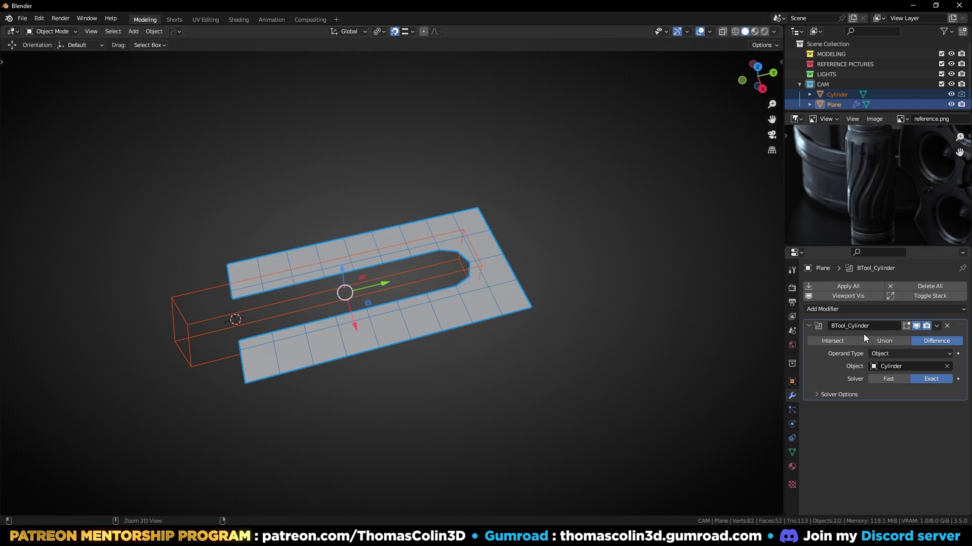
{"action": "key", "text": "ctrl+a"}
{"action": "left_click", "coordinate": [667, 203]}
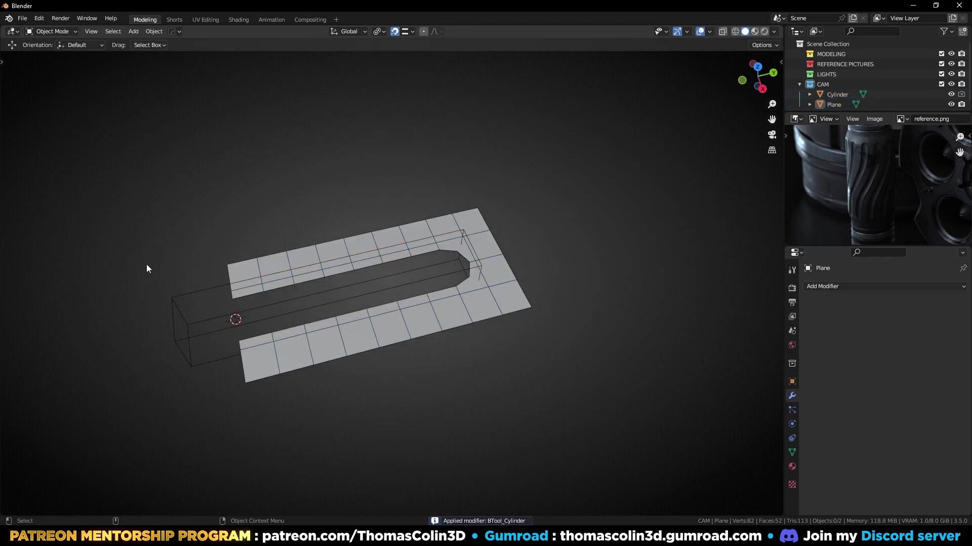
- Delete the leftover cylinder cutter object
{"action": "left_click_drag", "start_coordinate": [146, 268], "coordinate": [190, 326]}
{"action": "key", "text": "x"}
{"action": "left_click", "coordinate": [184, 315]}
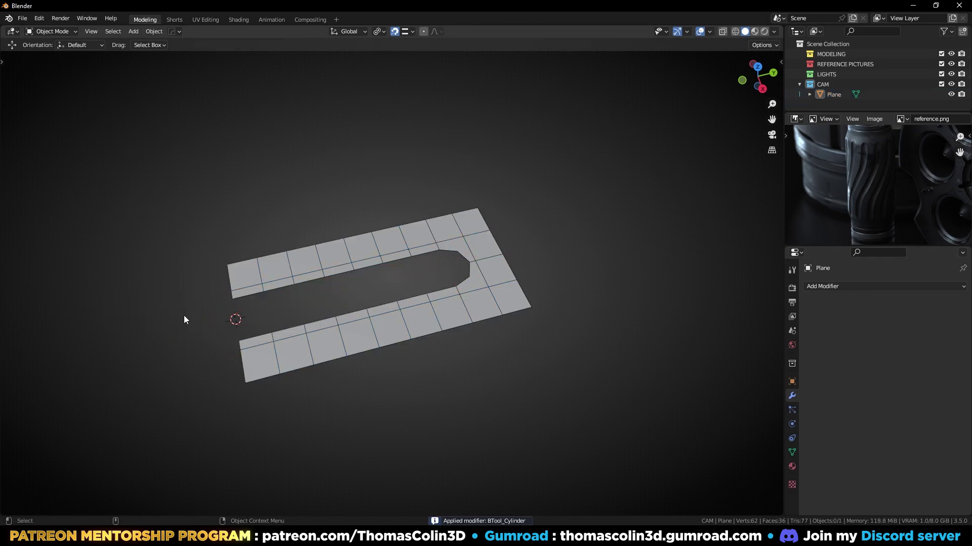
- Knife-cut an edge on the plane from the grid vertex left of the arch to the arch's upper-left corner vertex
{"action": "key", "text": "KP_7"}
{"action": "scroll", "coordinate": [395, 275], "scroll_direction": "up", "scroll_amount": 2}
{"action": "left_click", "coordinate": [338, 260]}
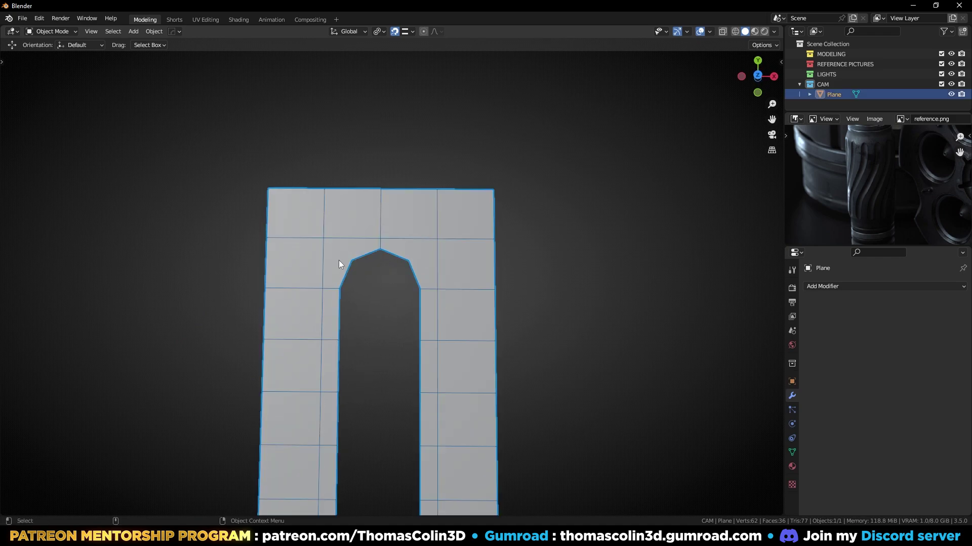
{"action": "key", "text": "Tab"}
{"action": "key", "text": "1"}
{"action": "key", "text": "k"}
{"action": "left_click", "coordinate": [326, 241]}
{"action": "left_click", "coordinate": [353, 261]}
{"action": "key", "text": "Return"}
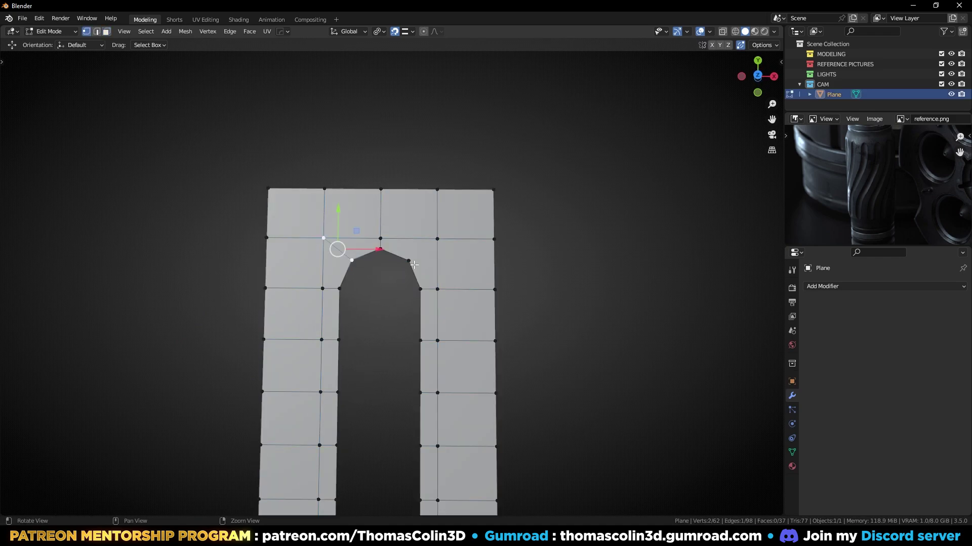
- Knife-cut a matching edge from the arch's upper-right corner vertex to the nearest grid vertex
{"action": "key", "text": "k"}
{"action": "left_click", "coordinate": [408, 260]}
{"action": "left_click", "coordinate": [437, 239]}
{"action": "key", "text": "Return"}
{"action": "left_click", "coordinate": [359, 289]}
- Merge all of the plane's vertices by distance
{"action": "right_click_drag", "start_coordinate": [359, 289], "coordinate": [529, 295], "text": "alt"}
{"action": "key", "text": "a"}
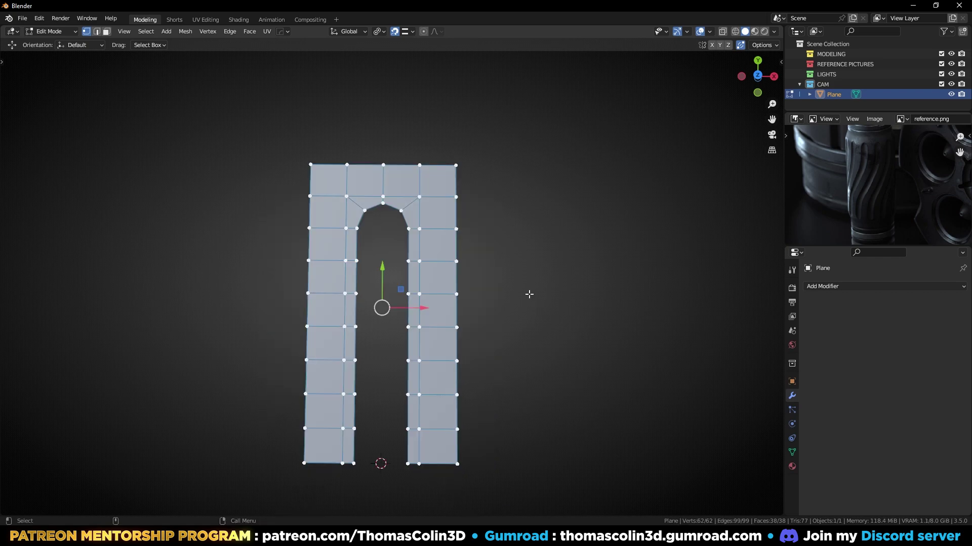
{"action": "key", "text": "m"}
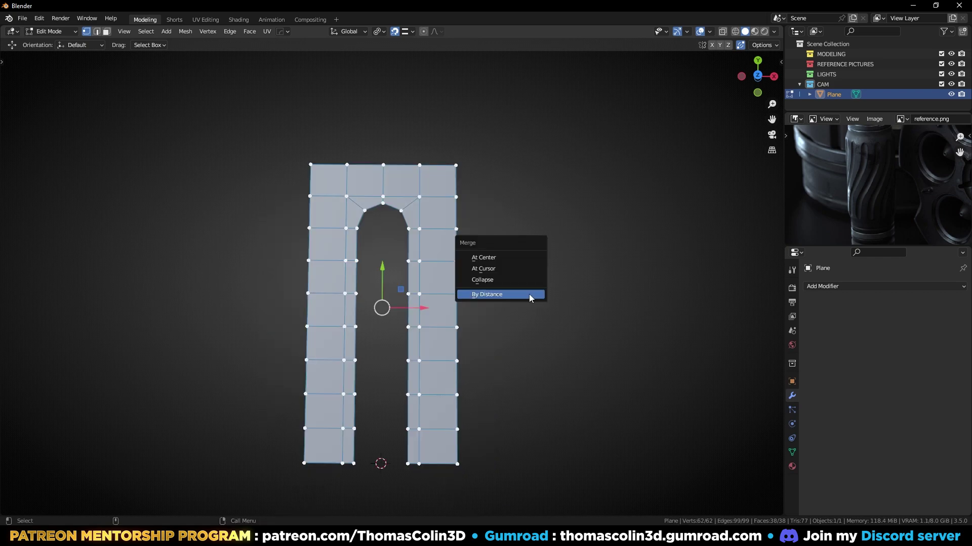
{"action": "left_click", "coordinate": [497, 294]}
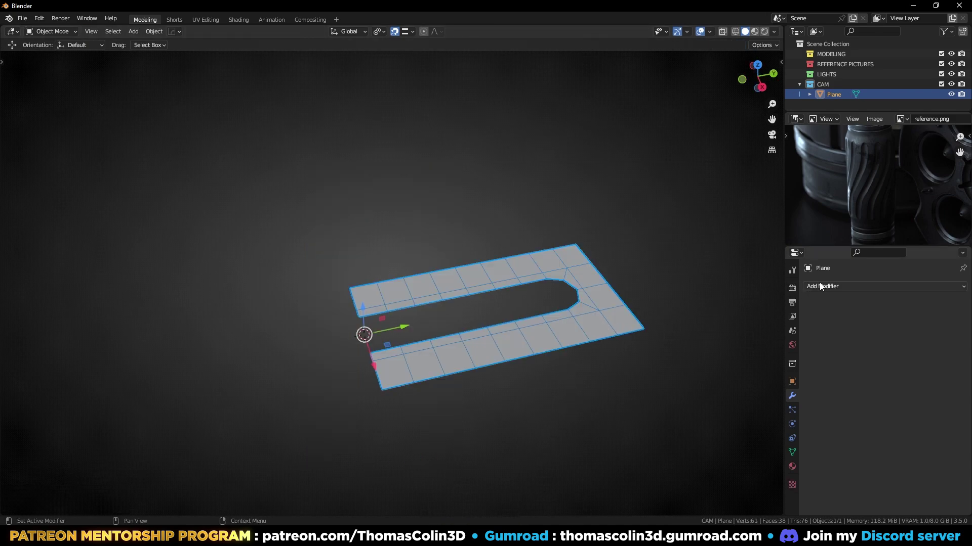
- Mirror the plane across the Y axis only with a Mirror modifier and apply it
{"action": "left_click", "coordinate": [818, 286]}
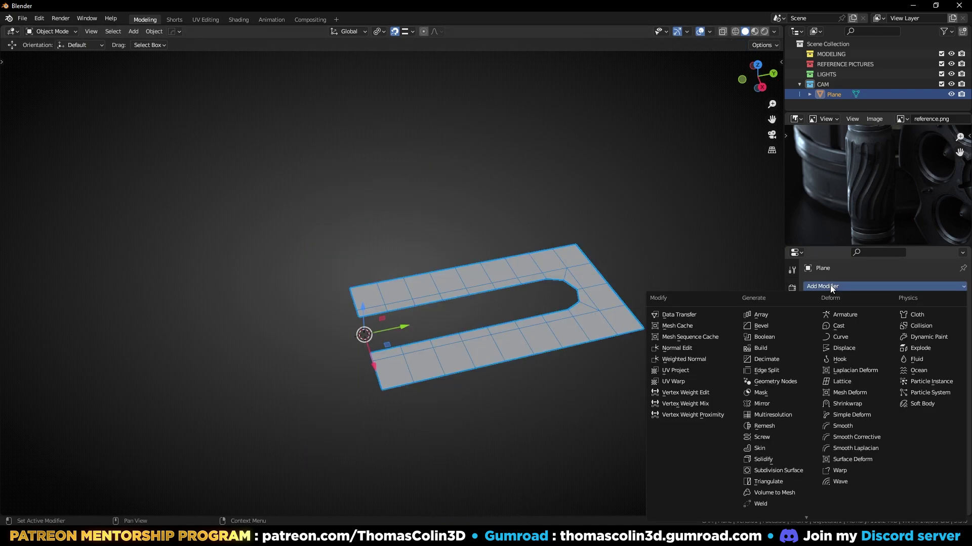
{"action": "left_click", "coordinate": [761, 404]}
{"action": "left_click", "coordinate": [881, 342]}
{"action": "left_click", "coordinate": [910, 341]}
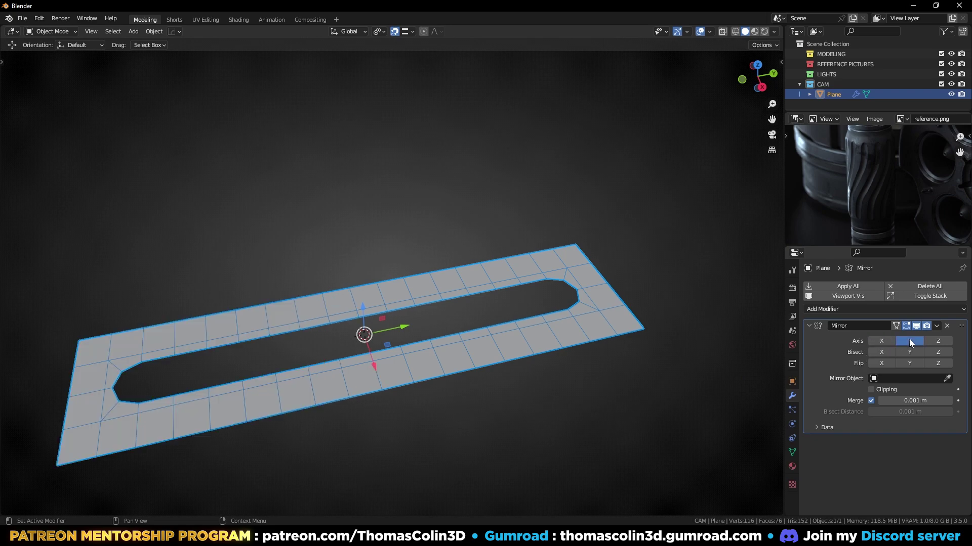
{"action": "key", "text": "ctrl+a"}
{"action": "scroll", "coordinate": [497, 335], "scroll_direction": "down", "scroll_amount": 3}
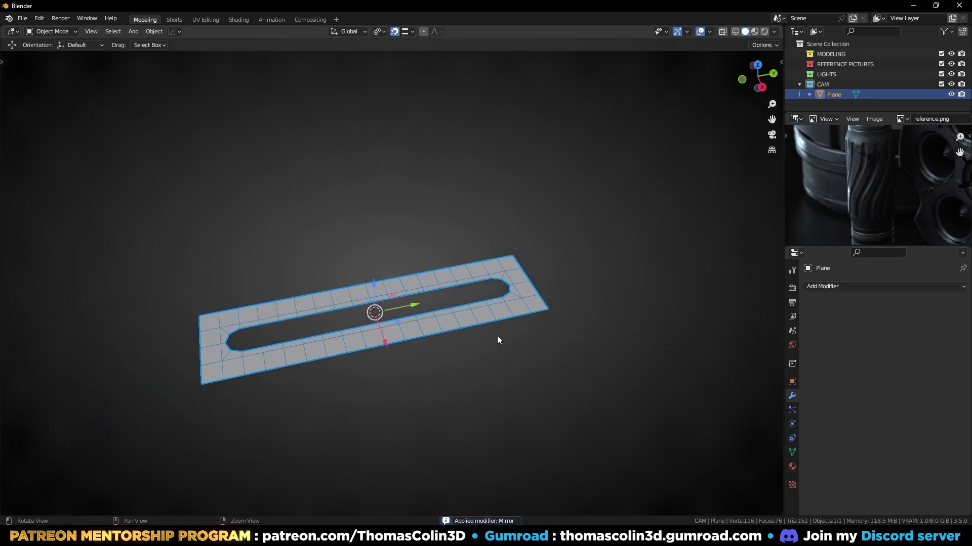
- Try to close the whole slot with Grid Fill from its selected boundary loop
{"action": "middle_click_drag", "start_coordinate": [497, 336], "coordinate": [397, 317]}
{"action": "key", "text": "Tab"}
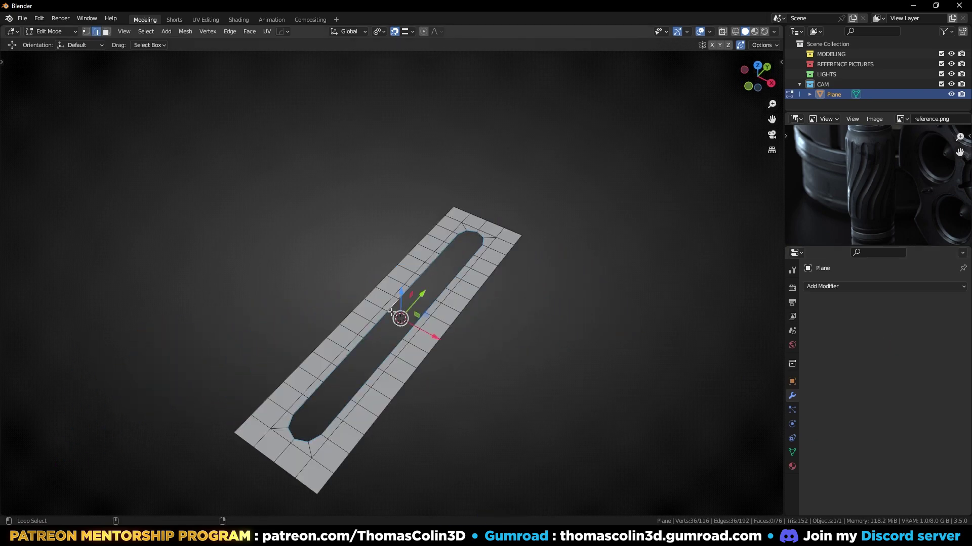
{"action": "left_click", "coordinate": [249, 31]}
{"action": "left_click", "coordinate": [260, 152]}
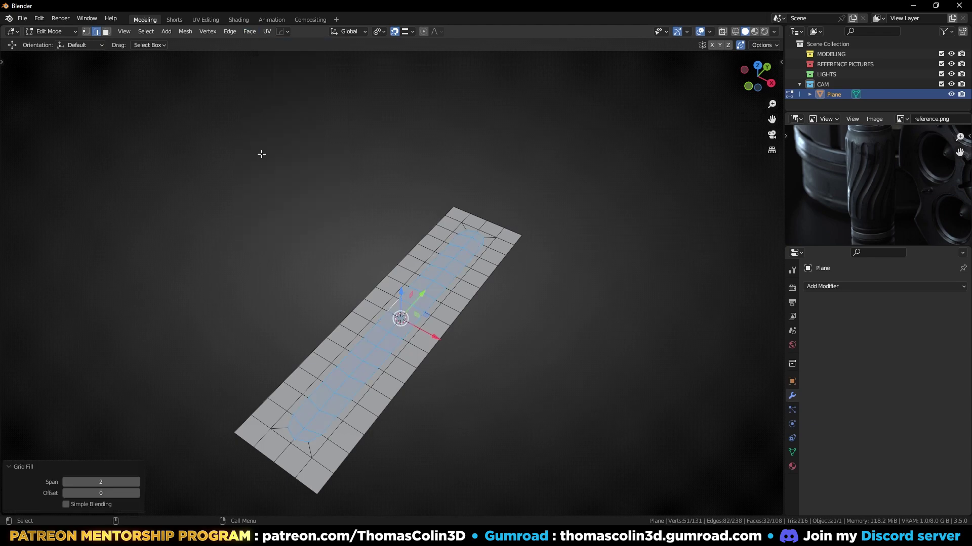
{"action": "middle_click_drag", "start_coordinate": [416, 288], "coordinate": [440, 302]}
{"action": "scroll", "coordinate": [440, 302], "scroll_direction": "up", "scroll_amount": 3}
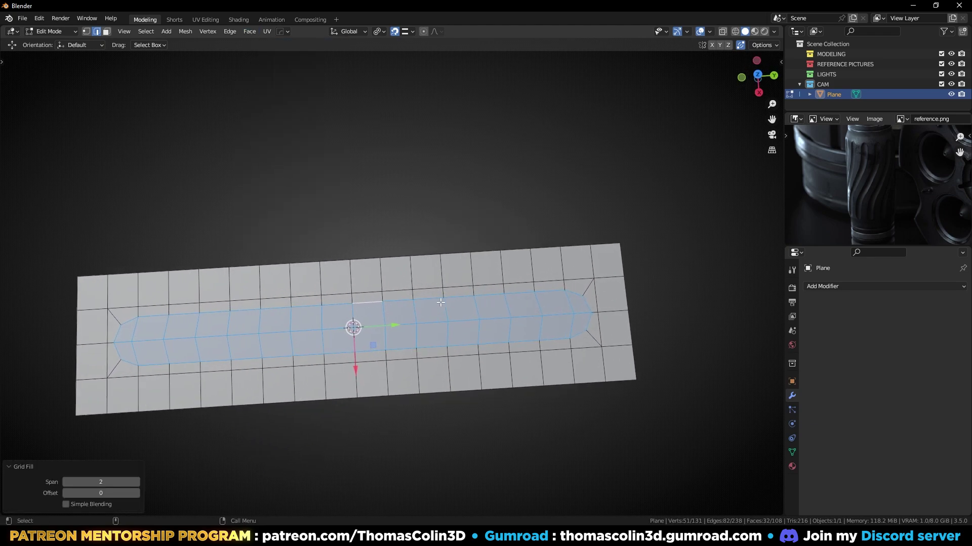
{"action": "key", "text": "ctrl+z"}
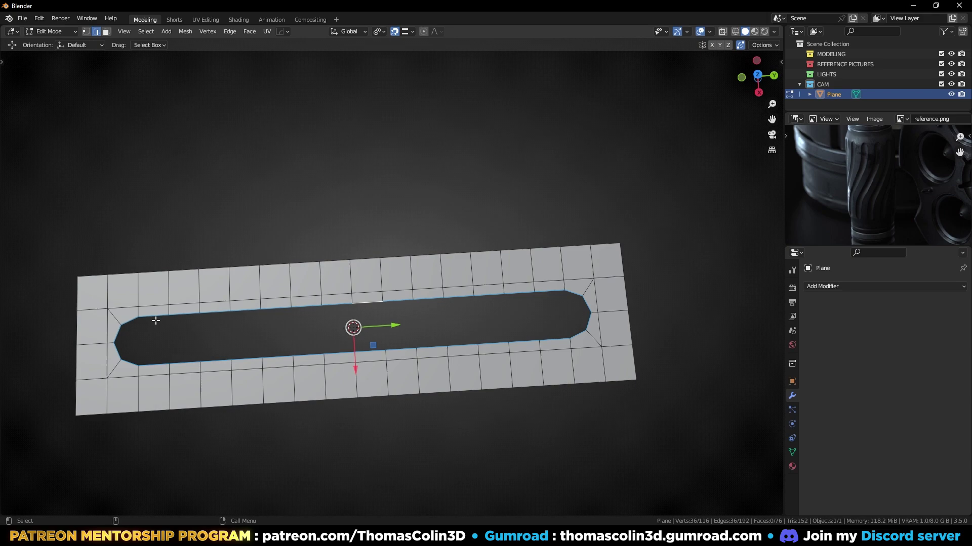
- Leave only the slot's two long straight sides selected and bridge them with faces using Bridge Edge Loops
{"action": "left_click_drag", "start_coordinate": [116, 321], "coordinate": [129, 358], "text": "ctrl"}
{"action": "left_click_drag", "start_coordinate": [569, 290], "coordinate": [596, 331], "text": "ctrl"}
{"action": "key", "text": "ctrl+e"}
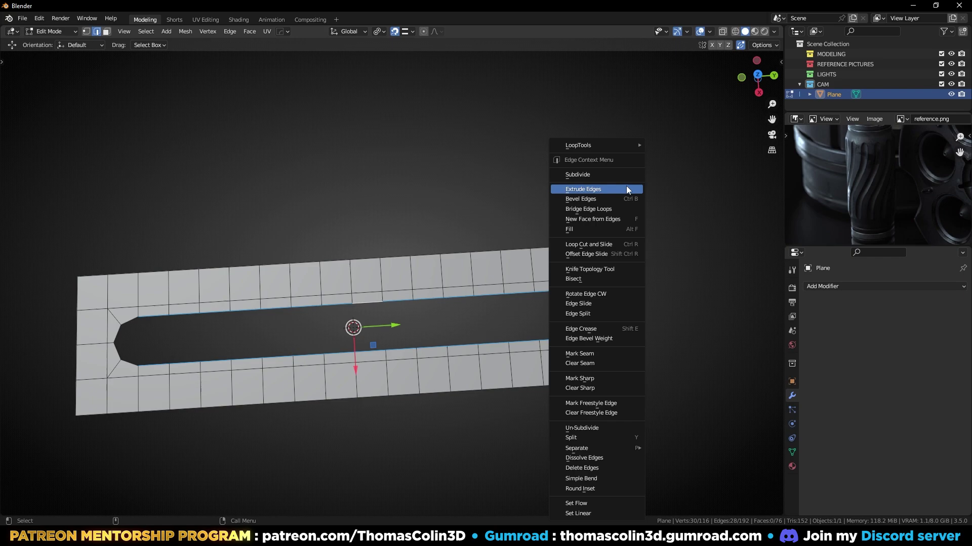
{"action": "left_click", "coordinate": [578, 209]}
- Add one centred loop cut running lengthwise through the bridged slot faces
{"action": "key", "text": "ctrl+r"}
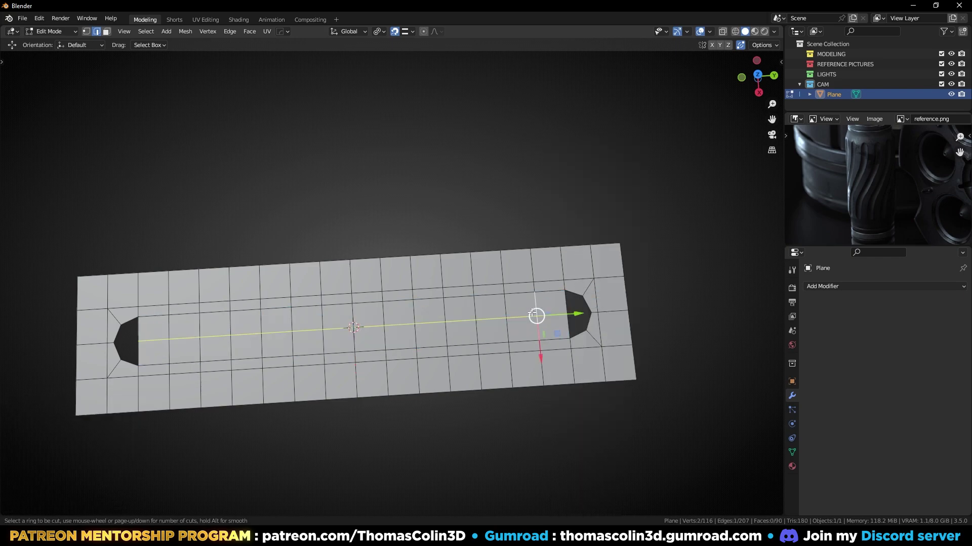
{"action": "left_click", "coordinate": [532, 315]}
{"action": "right_click", "coordinate": [589, 316]}
- Close the remaining openings at both rounded ends of the slot with Grid Fill
{"action": "key", "text": "alt+a"}
{"action": "left_click", "coordinate": [587, 309], "text": "alt"}
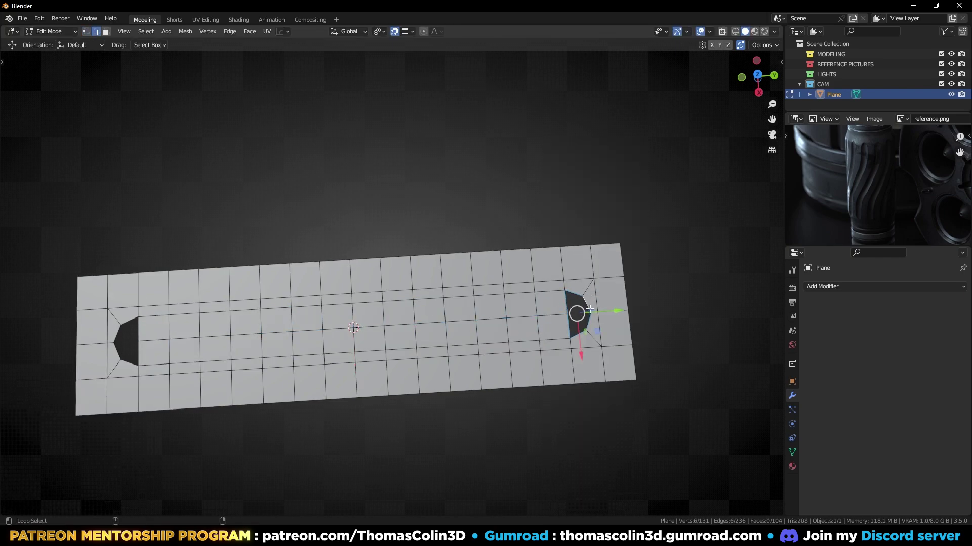
{"action": "key", "text": "q"}
{"action": "left_click", "coordinate": [418, 210]}
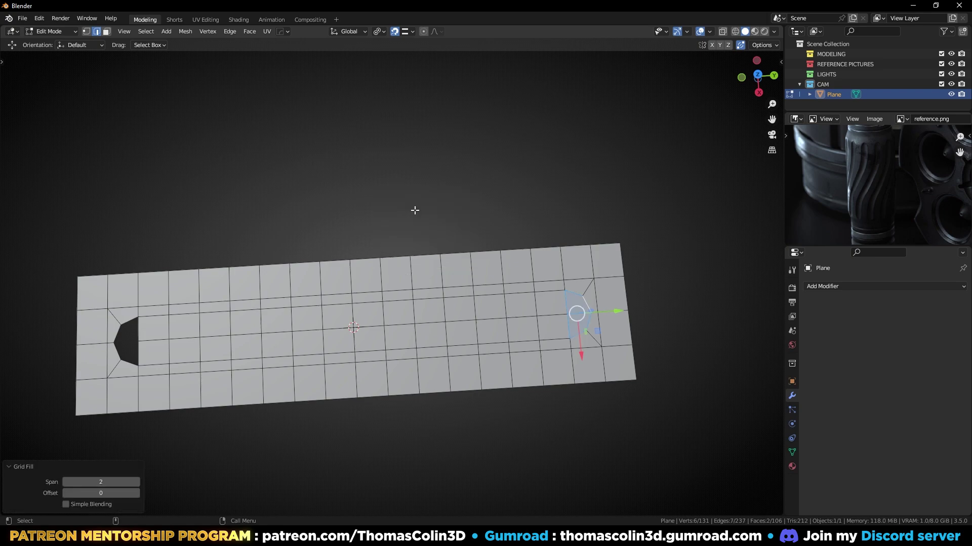
{"action": "key", "text": "alt+a"}
{"action": "left_click", "coordinate": [132, 321], "text": "alt"}
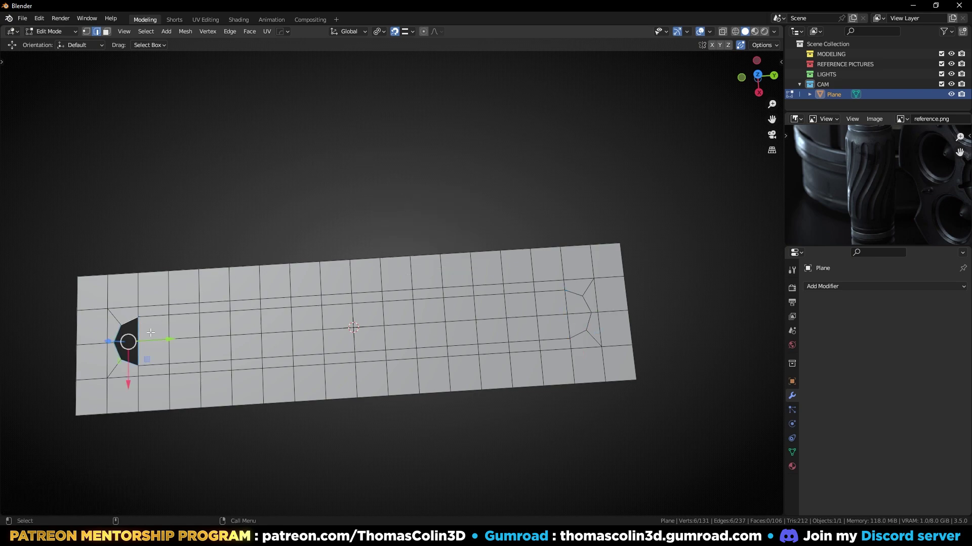
{"action": "key", "text": "q"}
{"action": "left_click", "coordinate": [172, 336]}
{"action": "key", "text": "alt+a"}
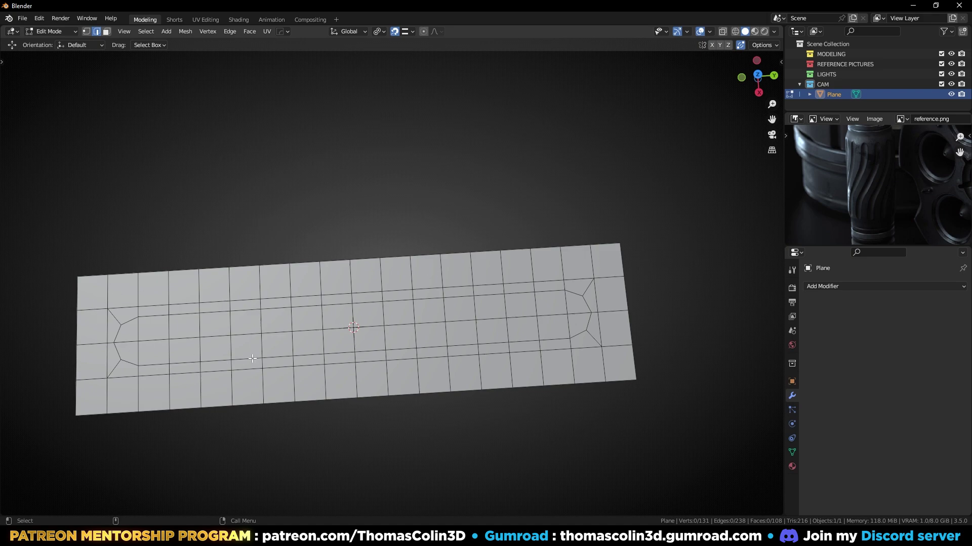
- Select all faces inside the slot outline and extrude them downward about 0.157 m
{"action": "key", "text": "KP_7"}
{"action": "left_click", "coordinate": [632, 271]}
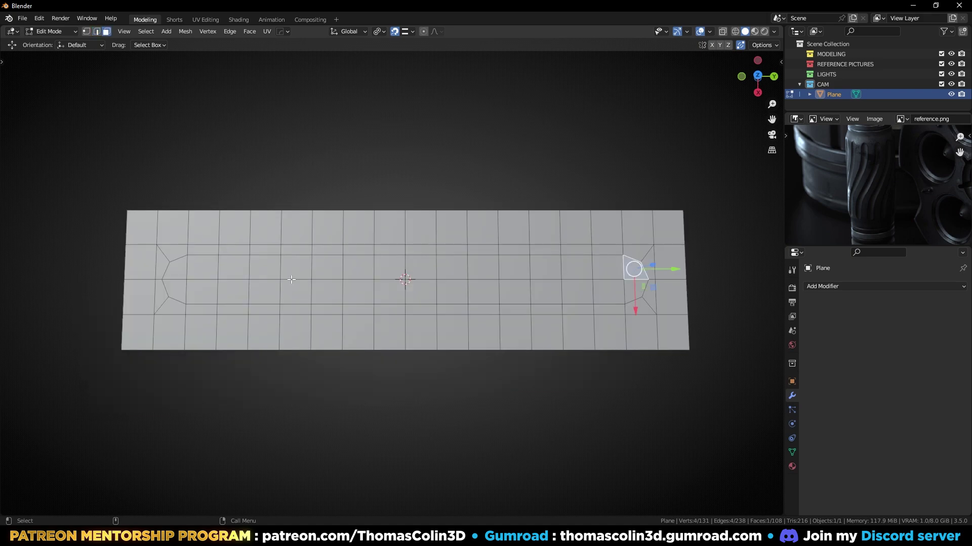
{"action": "left_click", "coordinate": [176, 289], "text": "ctrl+shift"}
{"action": "middle_click_drag", "start_coordinate": [176, 290], "coordinate": [444, 232]}
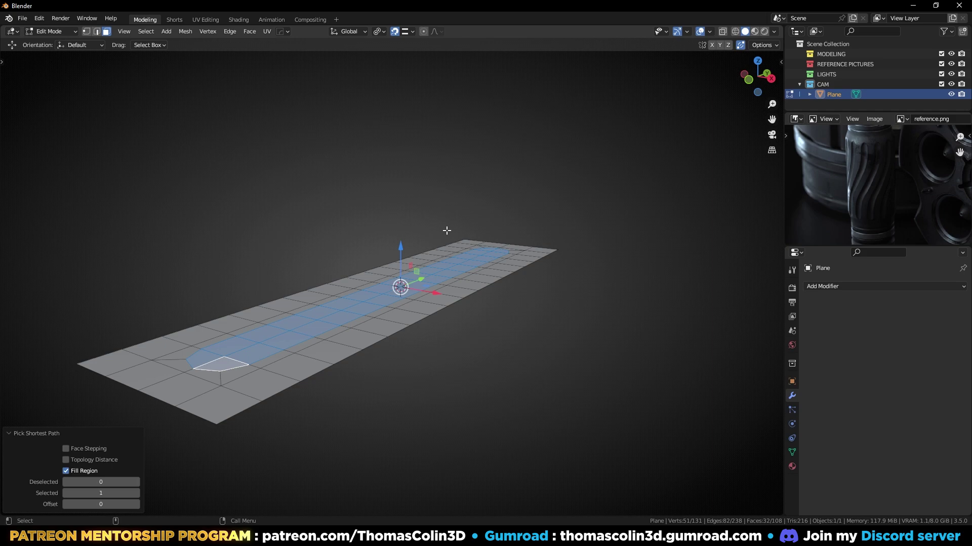
{"action": "key", "text": "e"}
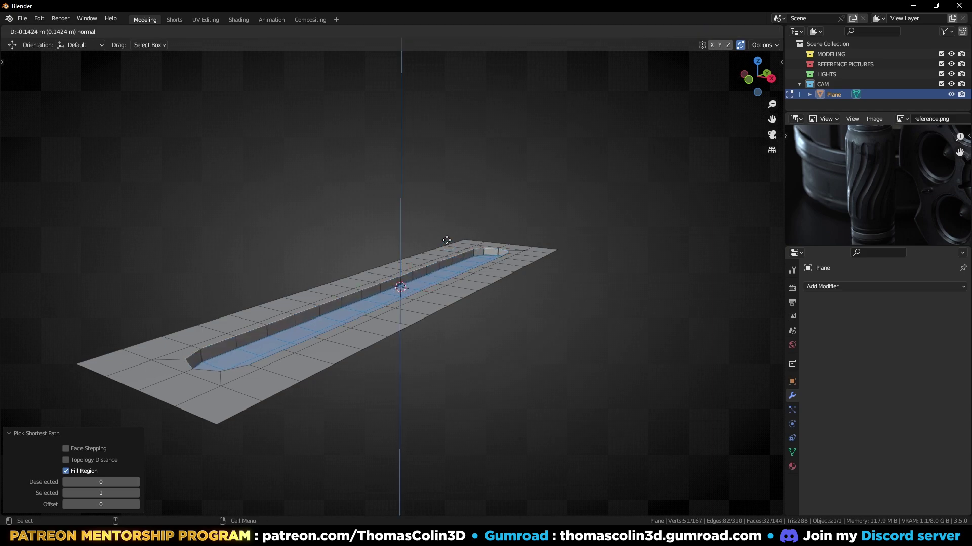
{"action": "left_click", "coordinate": [444, 241]}
- Taper the slot by scaling its floor faces to about 0.967 along Y and 0.792 along X
{"action": "middle_click_drag", "start_coordinate": [445, 241], "coordinate": [525, 275]}
{"action": "key", "text": "s"}
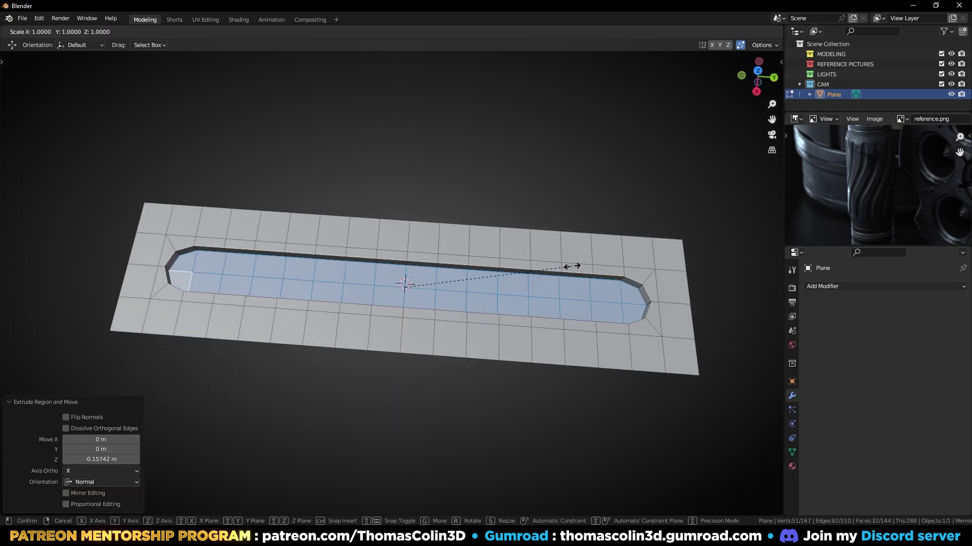
{"action": "key", "text": "y"}
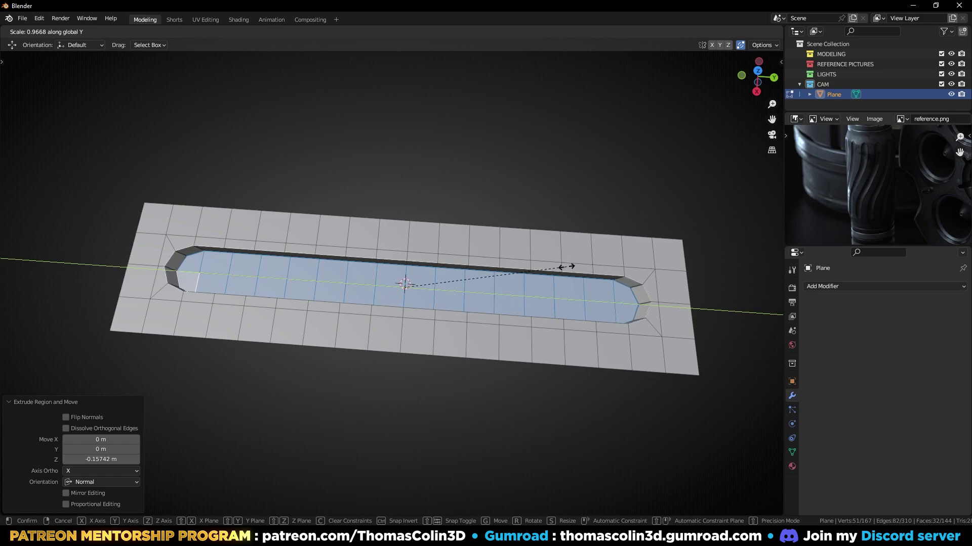
{"action": "left_click", "coordinate": [568, 265]}
{"action": "mouse_move", "coordinate": [569, 265]}
{"action": "middle_mouse_down"}
{"action": "mouse_move", "coordinate": [473, 257]}
{"action": "mouse_move", "coordinate": [586, 261]}
{"action": "middle_mouse_up"}
{"action": "key", "text": "s"}
{"action": "key", "text": "x"}
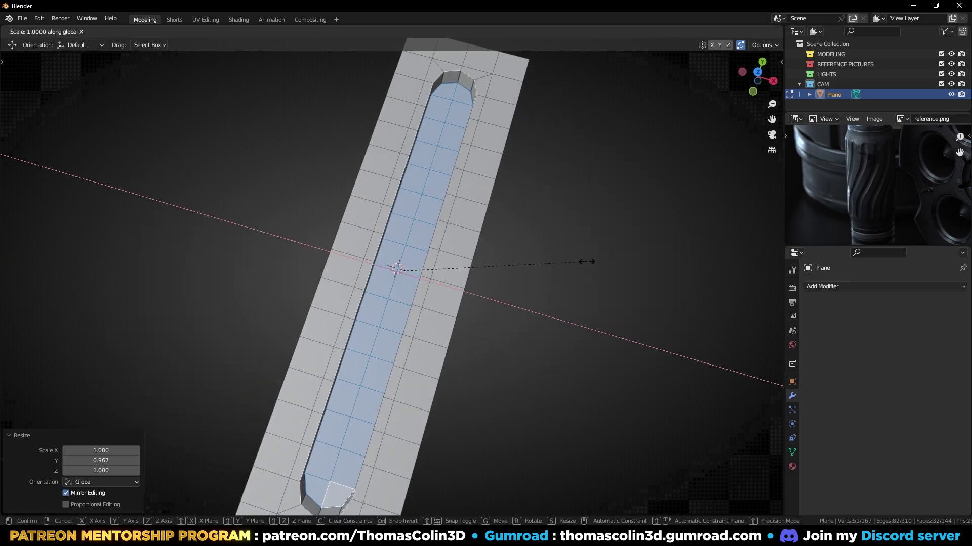
{"action": "left_click", "coordinate": [547, 263]}
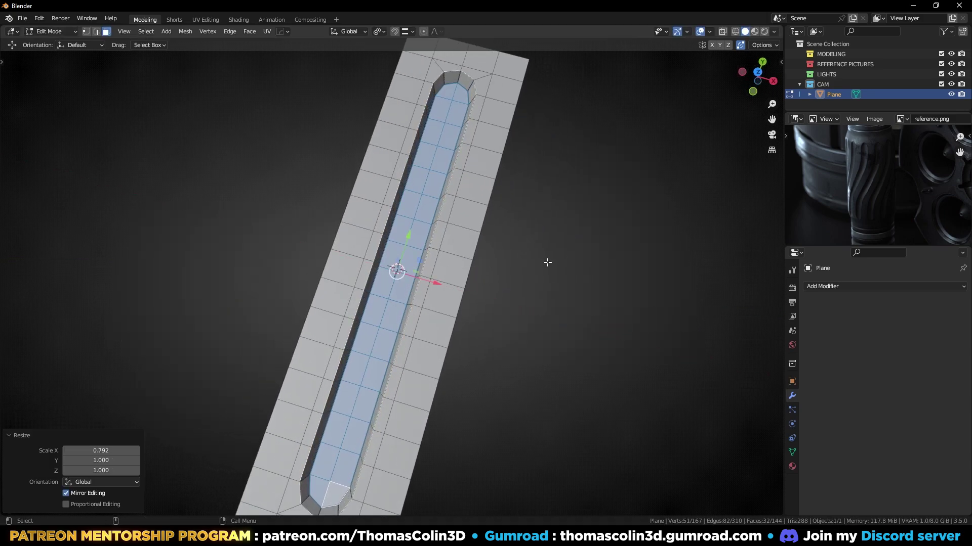
{"action": "left_click", "coordinate": [518, 227]}
- Array the slotted plane in Object Mode with a count of 12 and relative X offset 1, and apply the modifier
{"action": "right_click_drag", "start_coordinate": [518, 228], "coordinate": [524, 300], "text": "alt"}
{"action": "left_click_drag", "start_coordinate": [524, 301], "coordinate": [547, 276], "text": "alt"}
{"action": "key", "text": "Tab"}
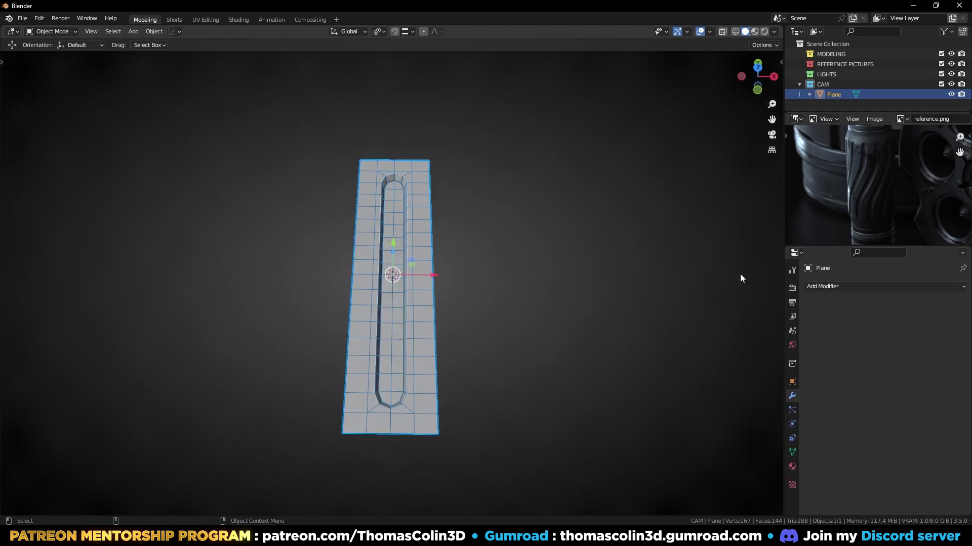
{"action": "left_click", "coordinate": [815, 286]}
{"action": "left_click", "coordinate": [768, 314]}
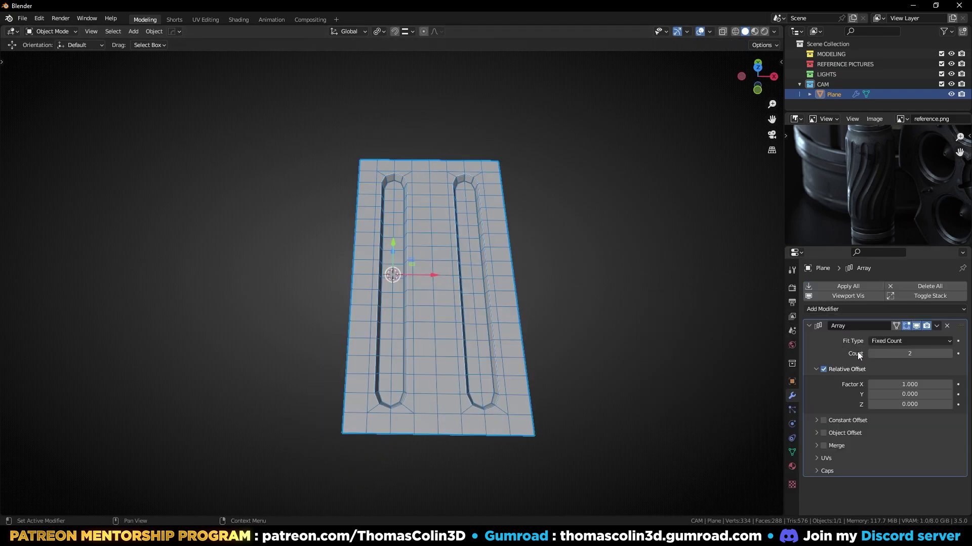
{"action": "scroll", "coordinate": [719, 273], "scroll_direction": "down", "scroll_amount": 2}
{"action": "left_click", "coordinate": [911, 353]}
{"action": "type", "text": "12"}
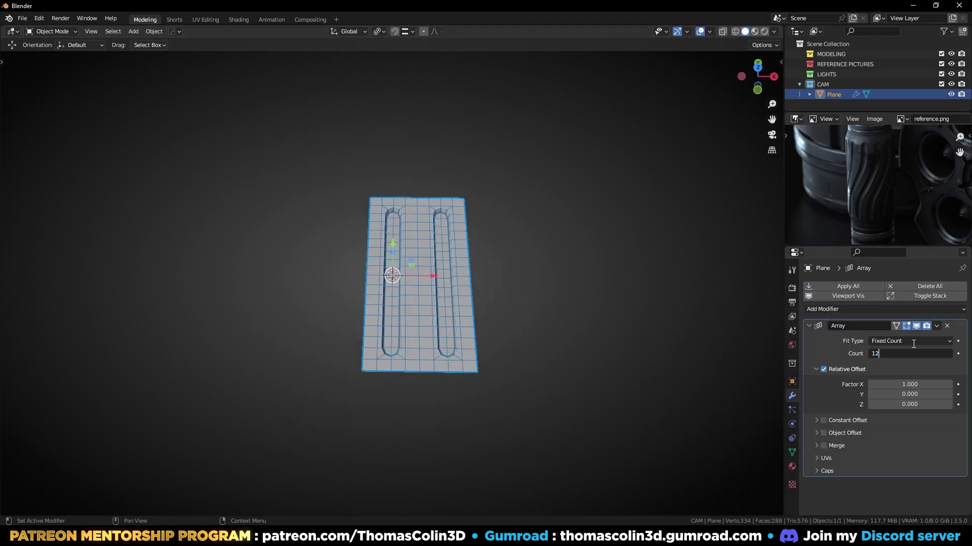
{"action": "key", "text": "Return"}
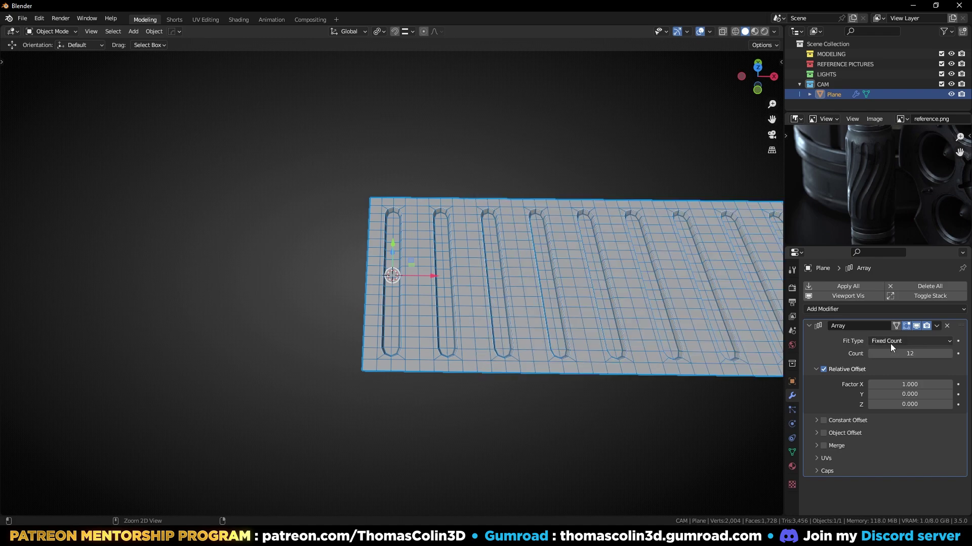
{"action": "key", "text": "ctrl+a"}
- Merge all vertices of the arrayed strip by distance to weld its seams, and return to Object Mode
{"action": "scroll", "coordinate": [516, 263], "scroll_direction": "down", "scroll_amount": 4}
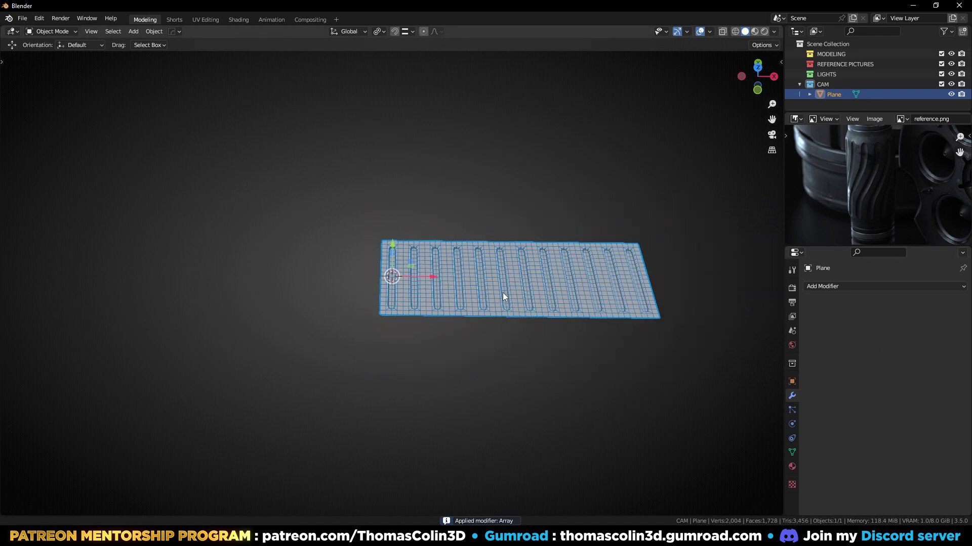
{"action": "key", "text": "Tab"}
{"action": "key", "text": "a"}
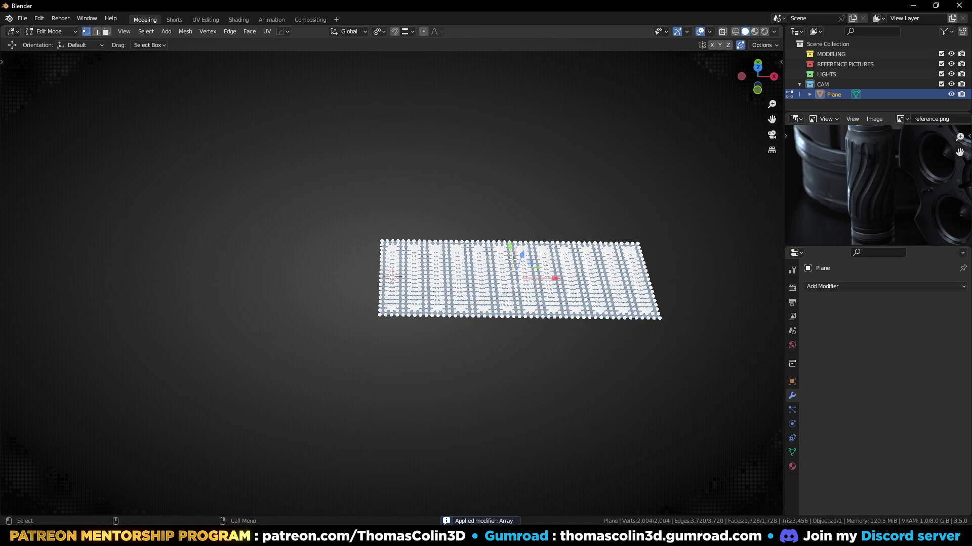
{"action": "key", "text": "m"}
{"action": "left_click", "coordinate": [512, 259]}
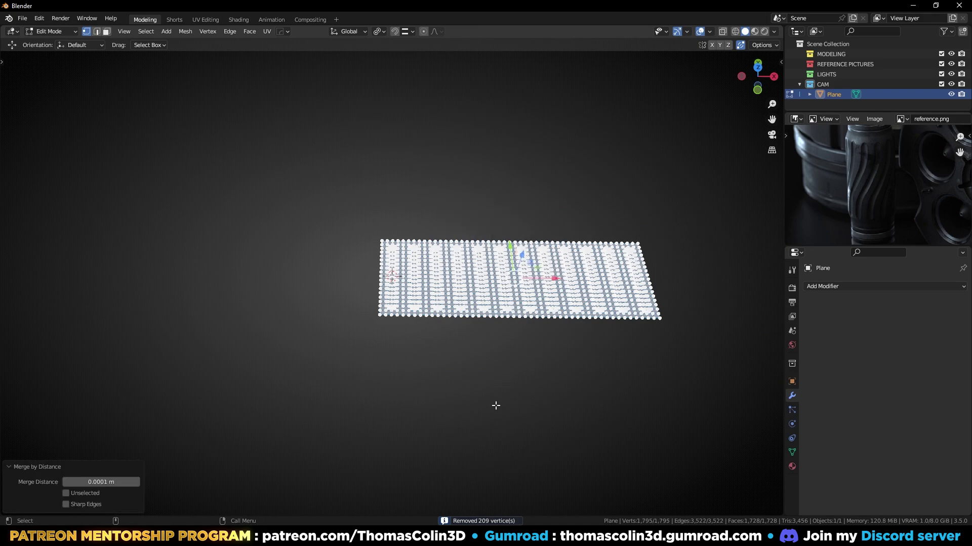
{"action": "key", "text": "alt+a"}
{"action": "key", "text": "Tab"}
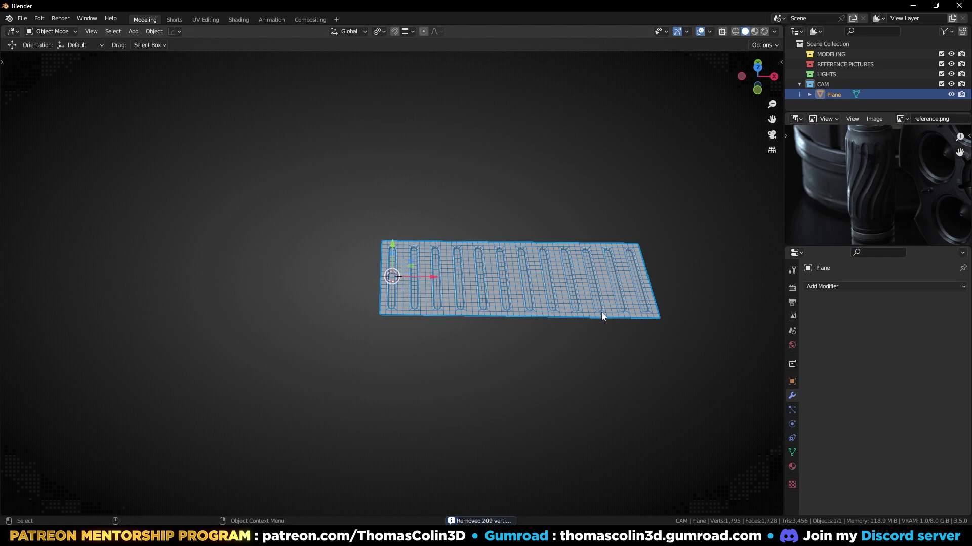
- Centre the slotted strip on its origin with Geometry to Origin, and deselect it
{"action": "key", "text": "alt+a"}
{"action": "key", "text": "KP_7"}
{"action": "left_click", "coordinate": [537, 272]}
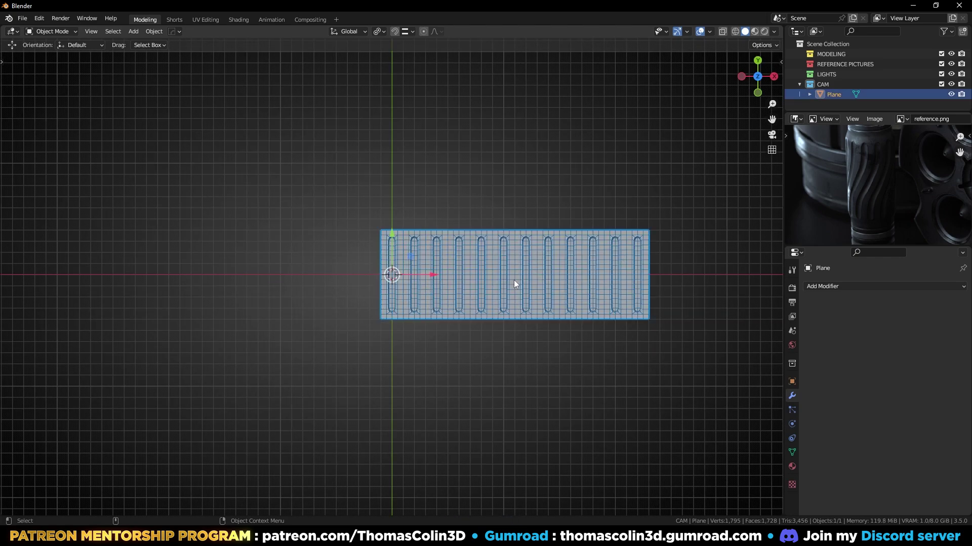
{"action": "left_click", "coordinate": [153, 32]}
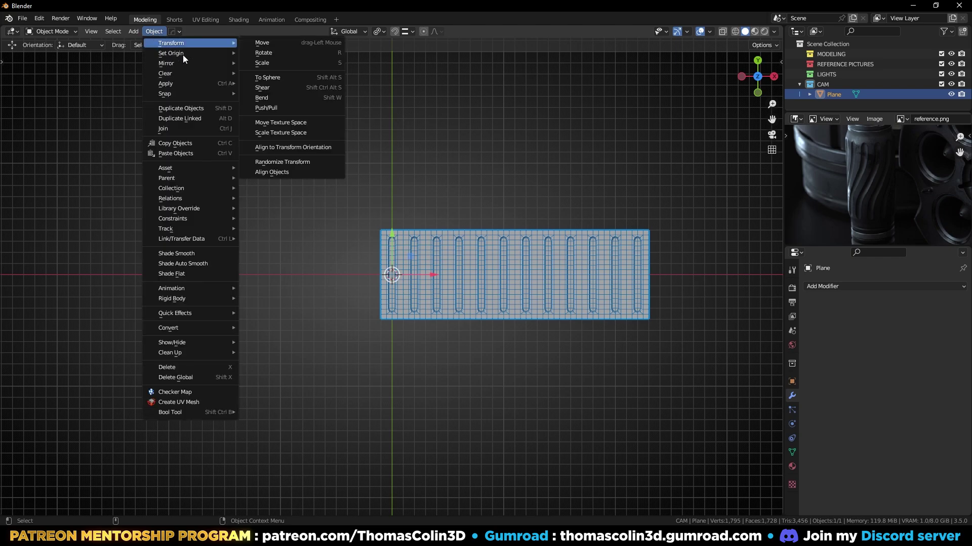
{"action": "mouse_move", "coordinate": [179, 54]}
{"action": "left_click", "coordinate": [276, 54]}
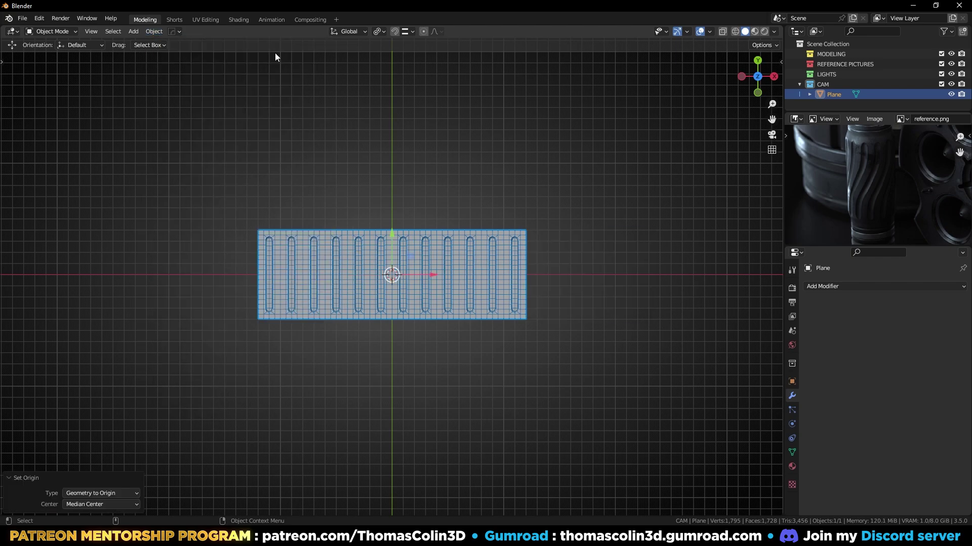
{"action": "left_click", "coordinate": [309, 161]}
{"action": "scroll", "coordinate": [426, 286], "scroll_direction": "up", "scroll_amount": 1}
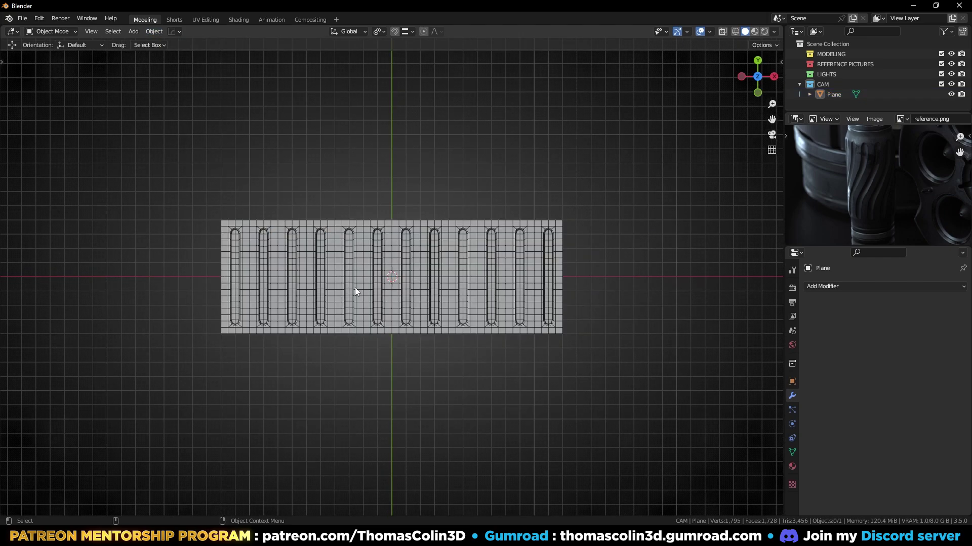
- Add a Plain Axes Empty at the slotted strip's centre and set its X rotation to -90°
{"action": "middle_click_drag", "start_coordinate": [381, 323], "coordinate": [411, 190]}
{"action": "key", "text": "shift+a"}
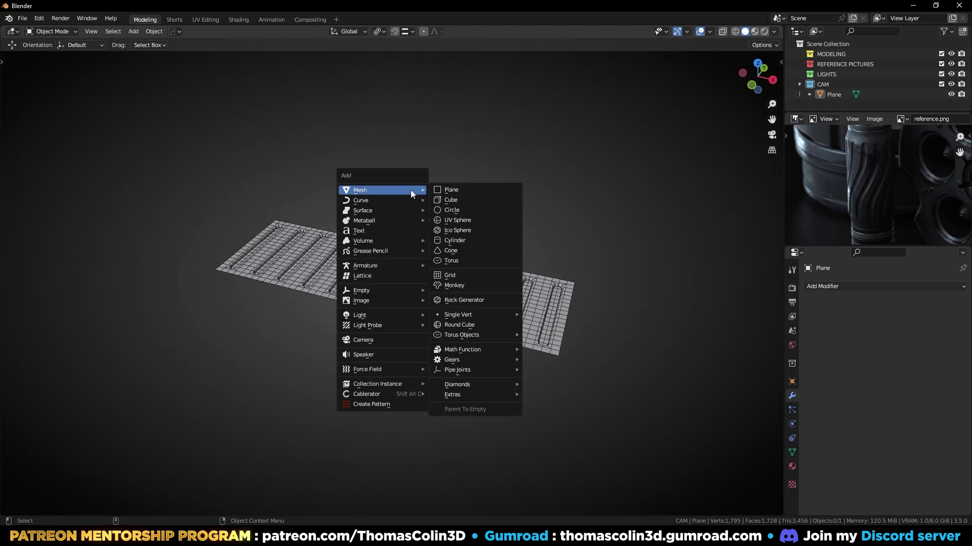
{"action": "mouse_move", "coordinate": [388, 290]}
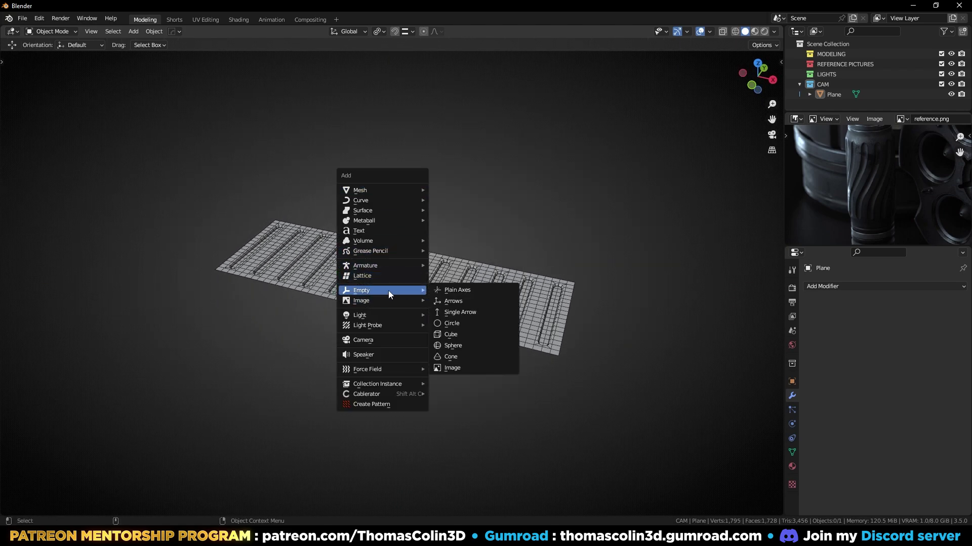
{"action": "left_click", "coordinate": [465, 288]}
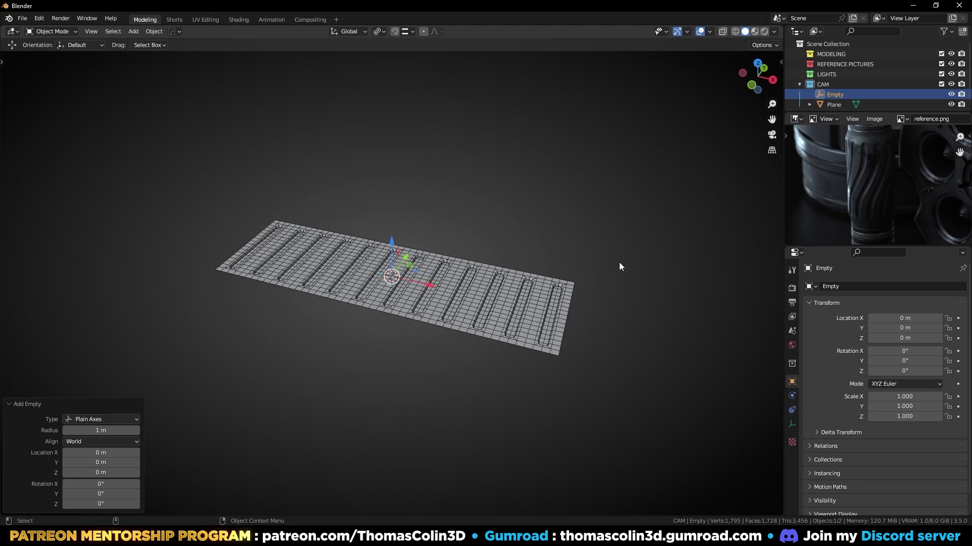
{"action": "key", "text": "n"}
{"action": "left_click", "coordinate": [777, 64]}
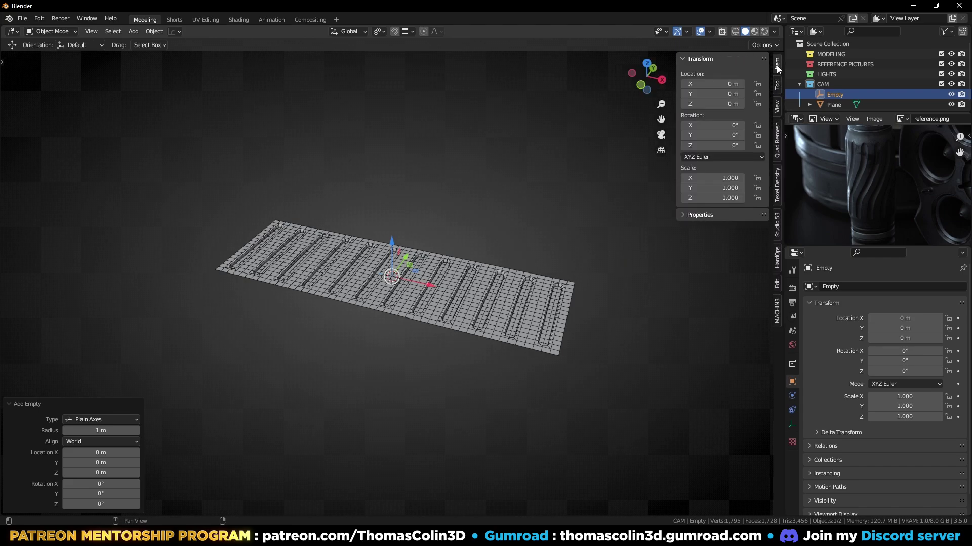
{"action": "left_click", "coordinate": [713, 125]}
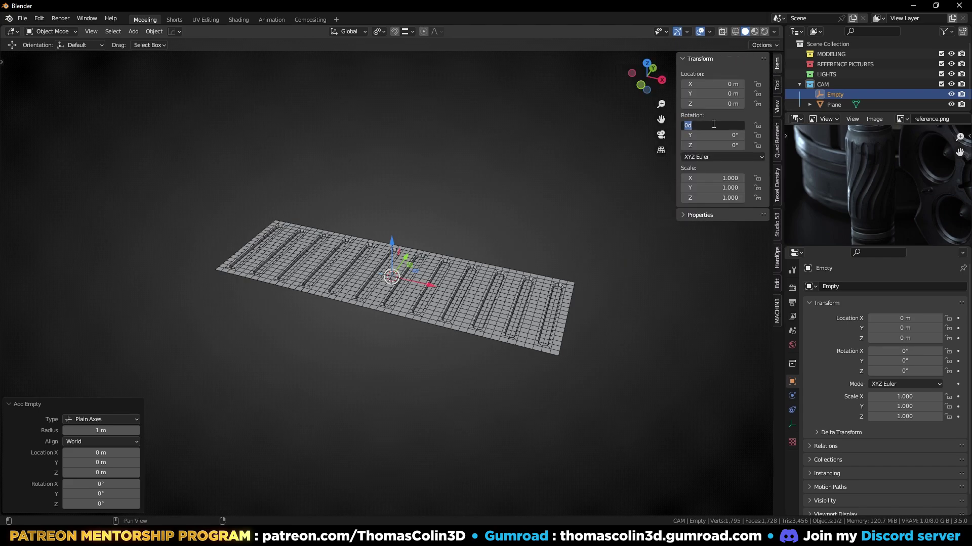
{"action": "type", "text": "-9"}
{"action": "key", "text": "Return"}
- Add a Simple Deform modifier to the slotted strip in Bend mode, 360° around Z, with the Empty as its origin
{"action": "left_click", "coordinate": [488, 291]}
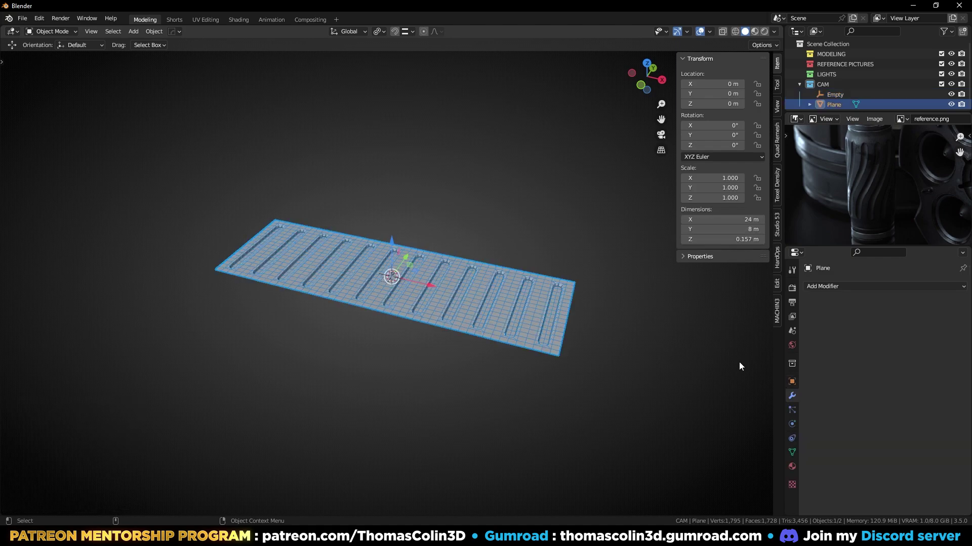
{"action": "left_click", "coordinate": [843, 288]}
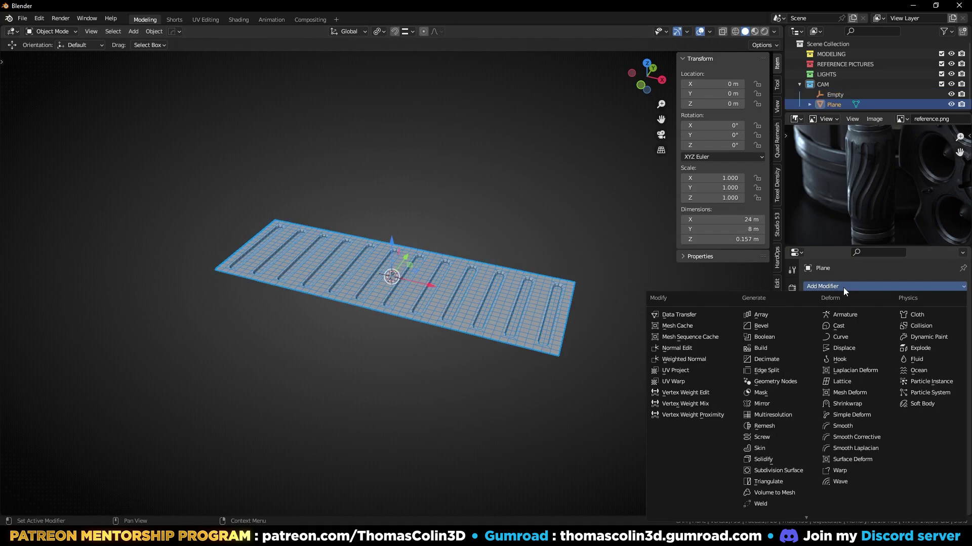
{"action": "left_click", "coordinate": [853, 414]}
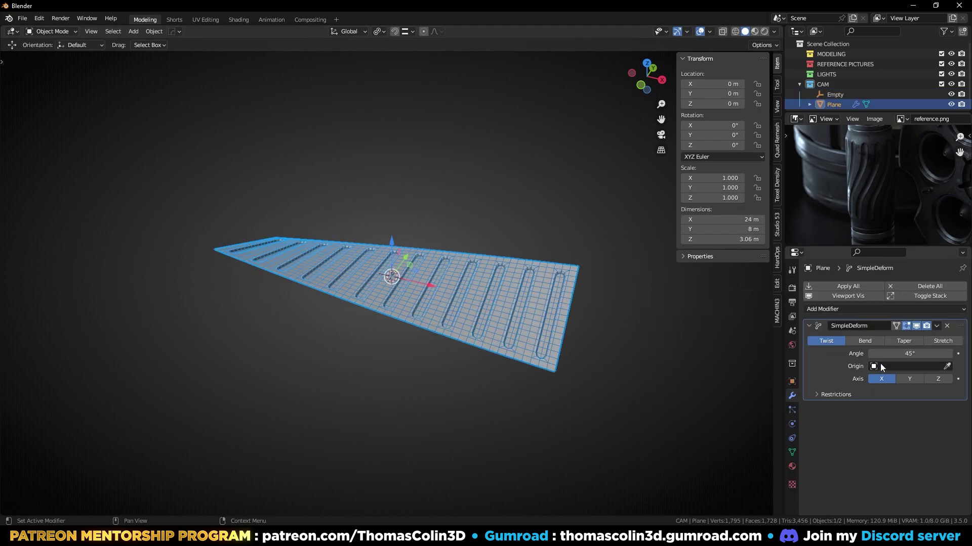
{"action": "left_click", "coordinate": [865, 341]}
{"action": "double_click", "coordinate": [907, 354]}
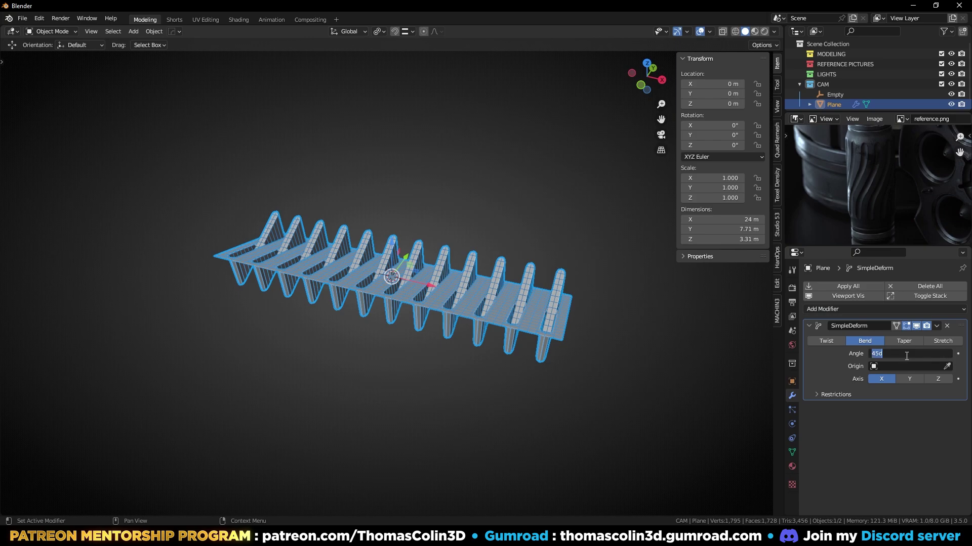
{"action": "type", "text": "360"}
{"action": "key", "text": "Return"}
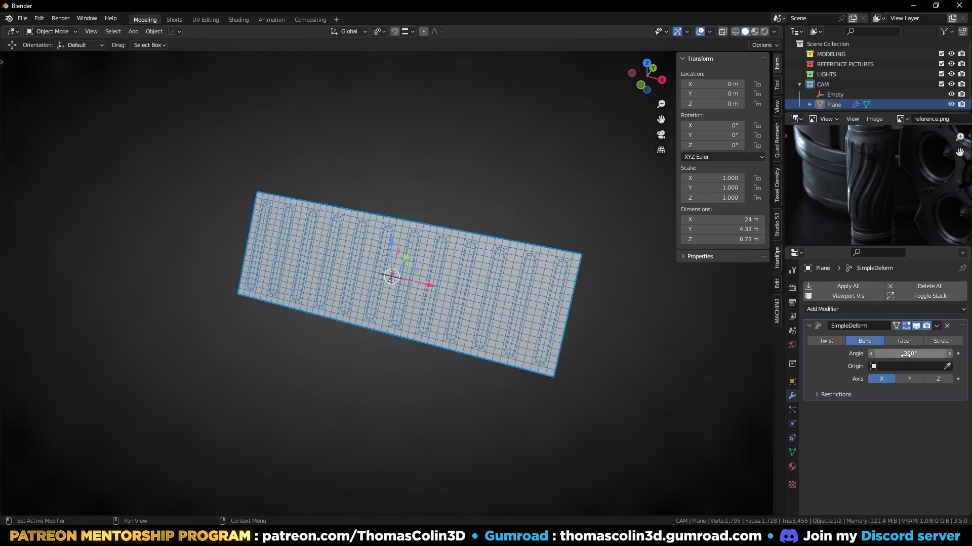
{"action": "left_click", "coordinate": [940, 378]}
{"action": "left_click", "coordinate": [906, 367]}
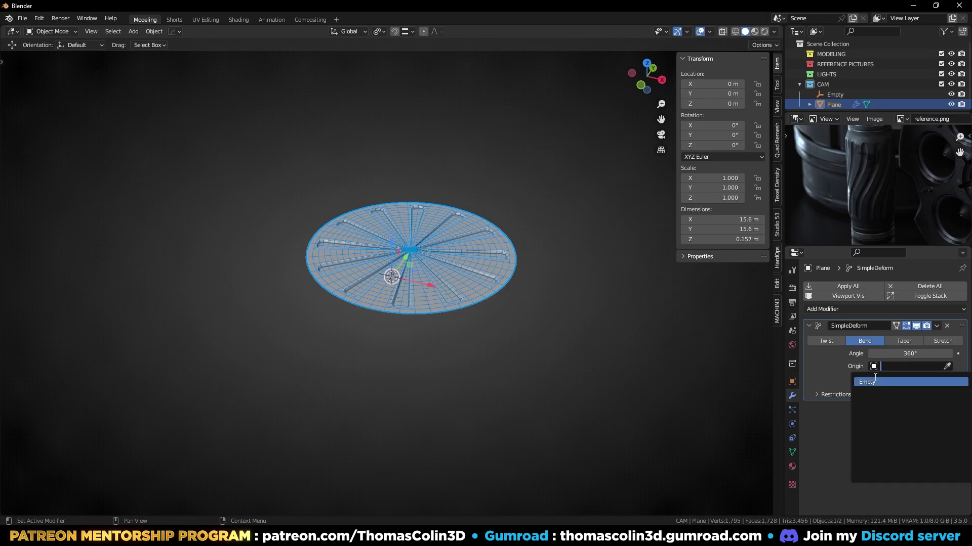
{"action": "left_click", "coordinate": [878, 383]}
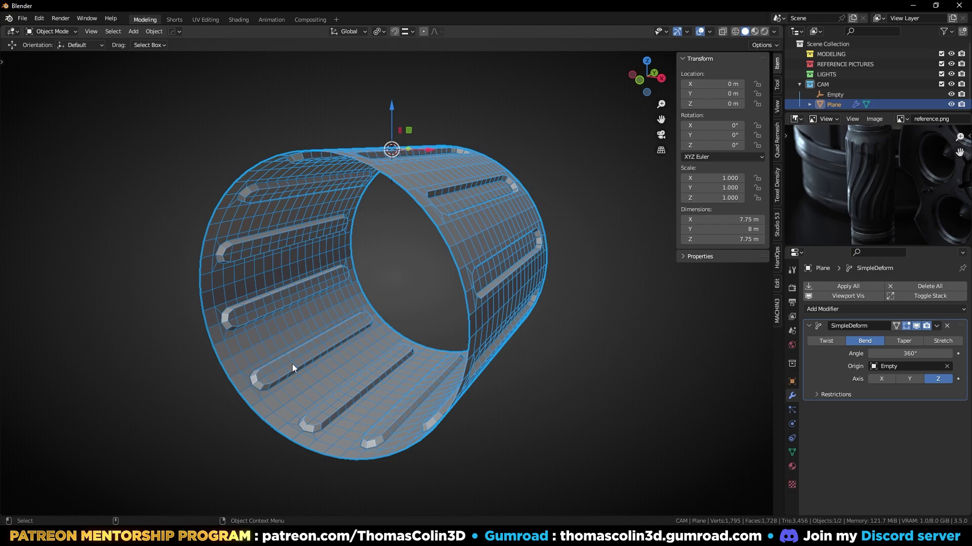
- Apply the Simple Deform modifier and merge all vertices of the ring by distance to weld its seam
{"action": "scroll", "coordinate": [433, 241], "scroll_direction": "down", "scroll_amount": 2}
{"action": "key", "text": "ctrl+a"}
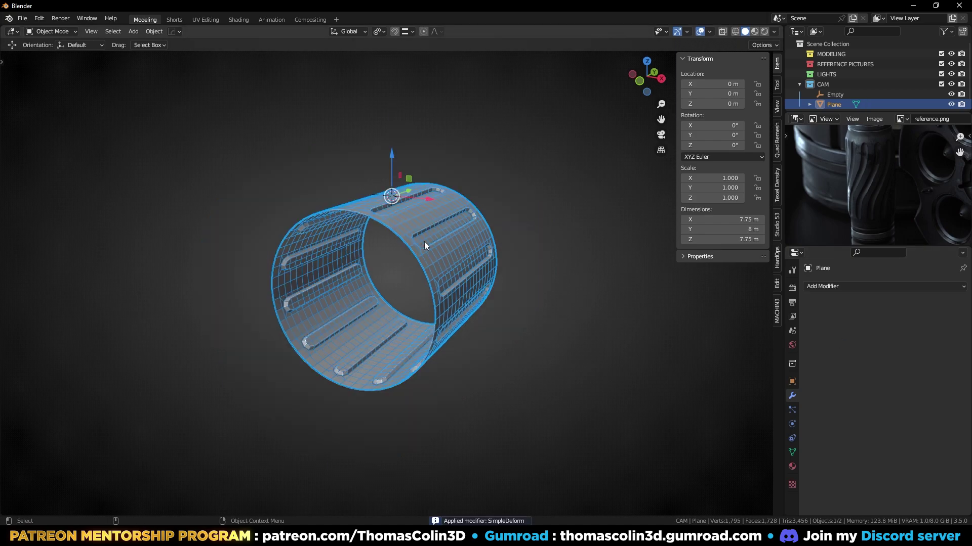
{"action": "key", "text": "Tab"}
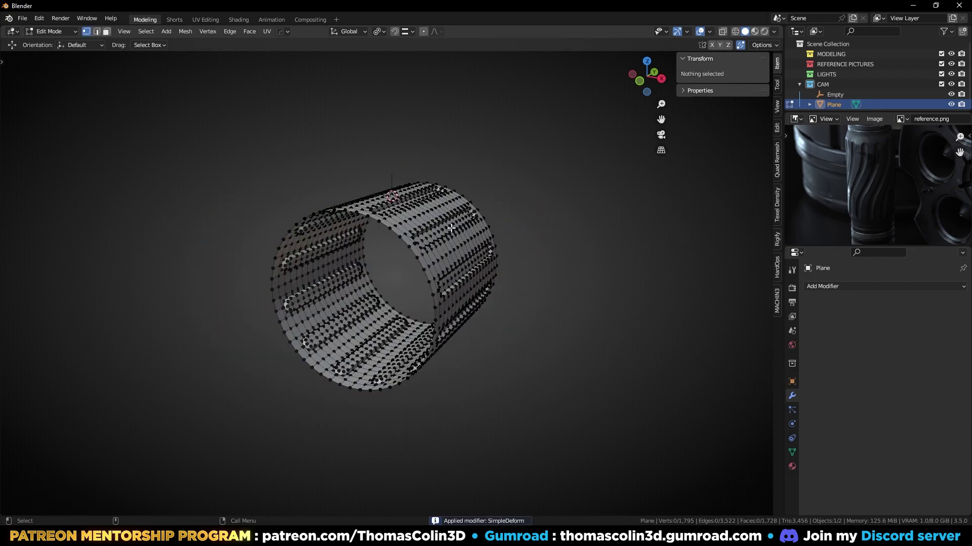
{"action": "key", "text": "a"}
{"action": "key", "text": "m"}
{"action": "left_click", "coordinate": [448, 230]}
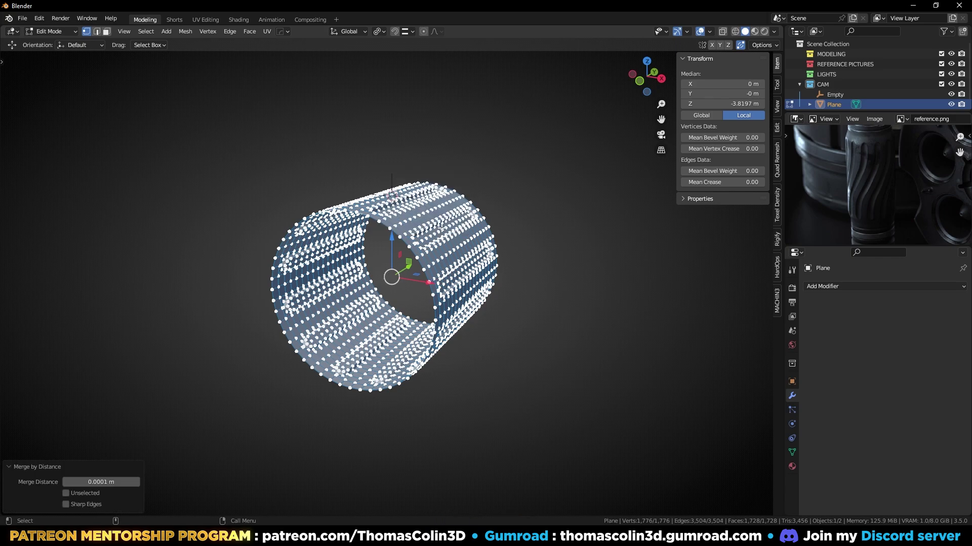
- Return to Object Mode and delete the Empty used for the bend
{"action": "left_click_drag", "start_coordinate": [390, 154], "coordinate": [403, 160]}
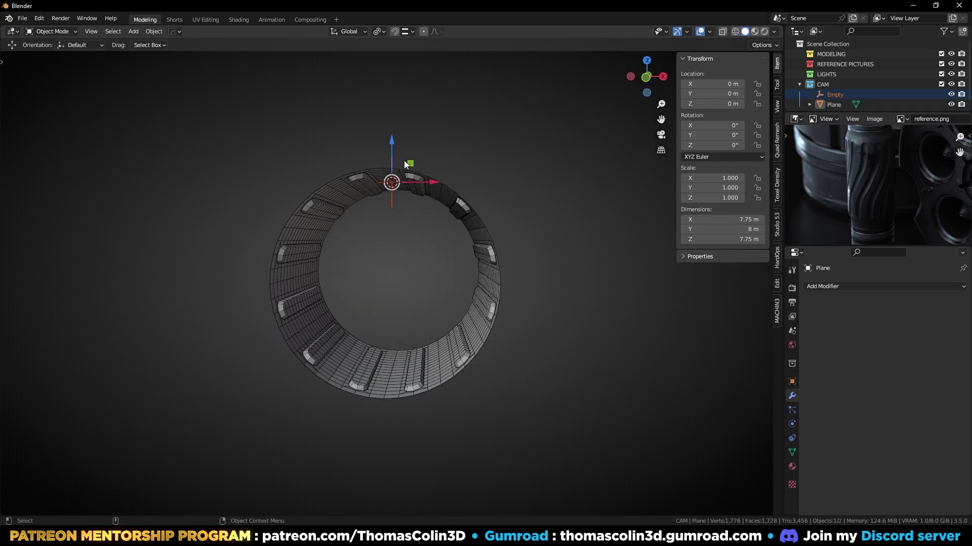
{"action": "key", "text": "x"}
{"action": "left_click", "coordinate": [404, 159]}
- Select the bent cylinder and centre its mesh on the origin with Geometry to Origin
{"action": "left_click", "coordinate": [409, 194]}
{"action": "key", "text": "KP_1"}
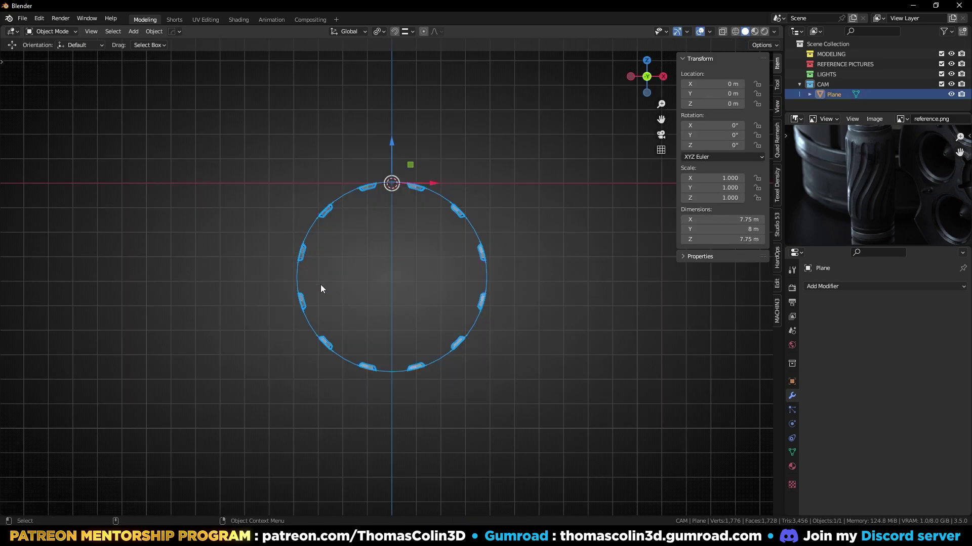
{"action": "left_click", "coordinate": [154, 32]}
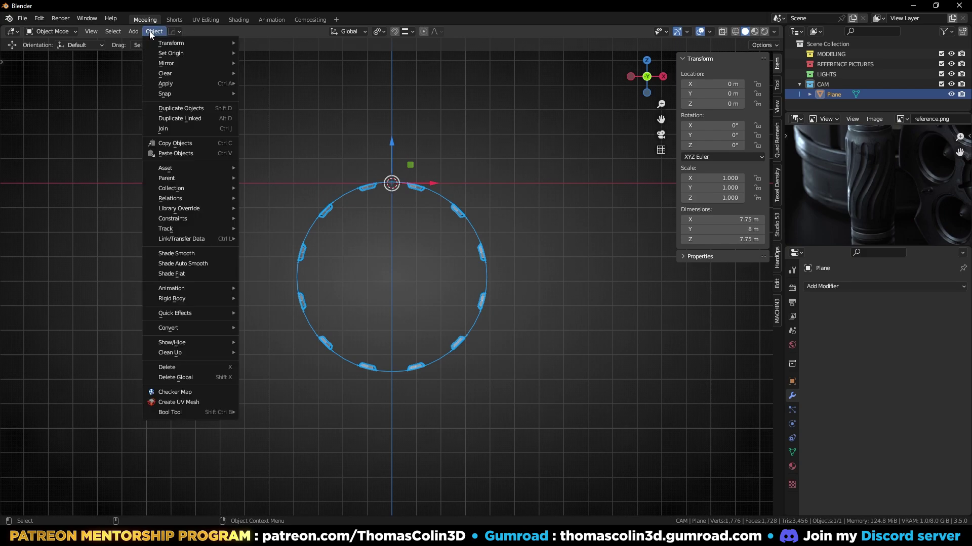
{"action": "mouse_move", "coordinate": [215, 53]}
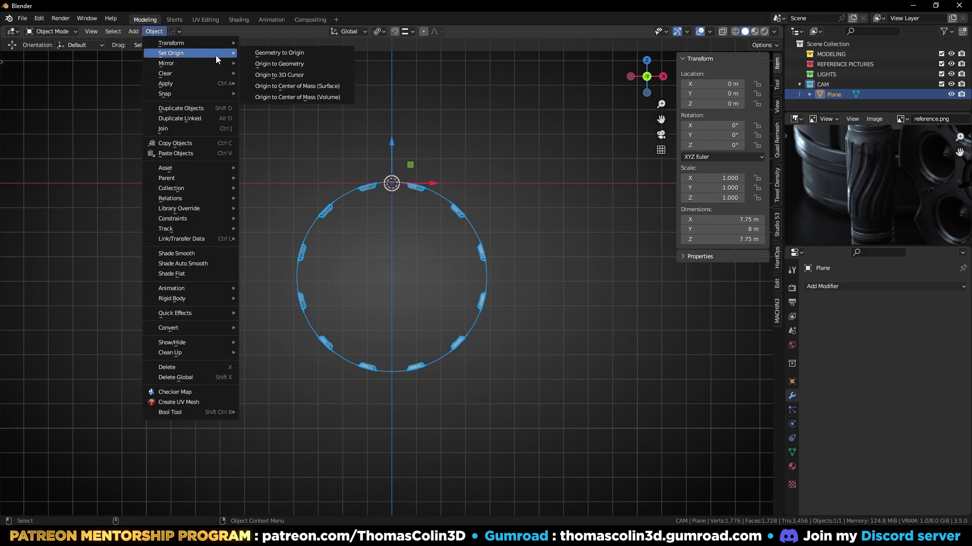
{"action": "left_click", "coordinate": [269, 53]}
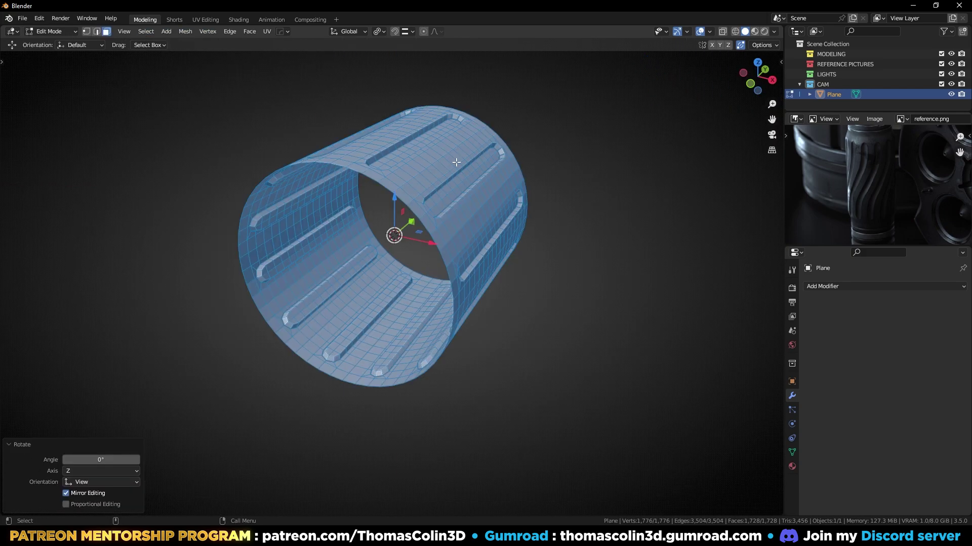
- Rotate the whole cylinder mesh 90° around X in Edit Mode so it stands upright
{"action": "type", "text": "rx"}
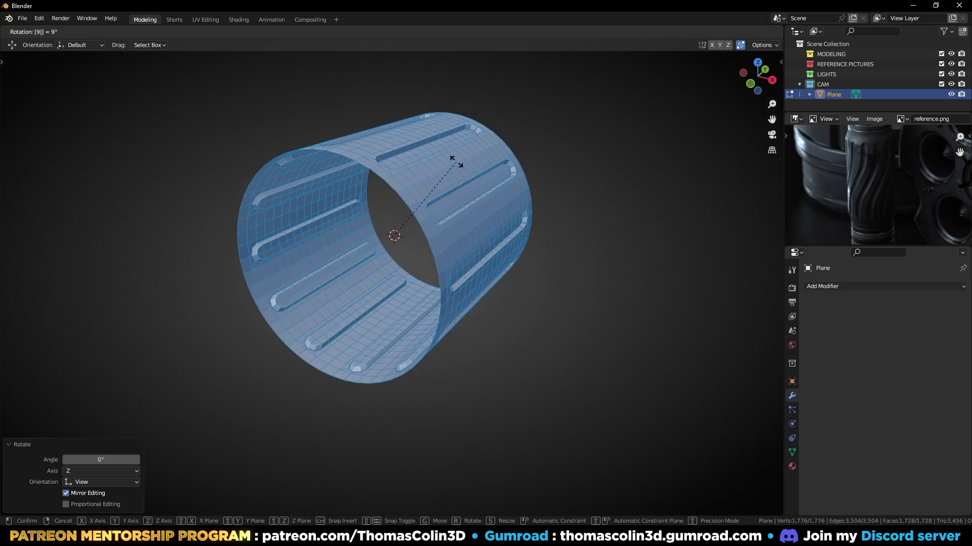
{"action": "type", "text": "90"}
{"action": "key", "text": "Return"}
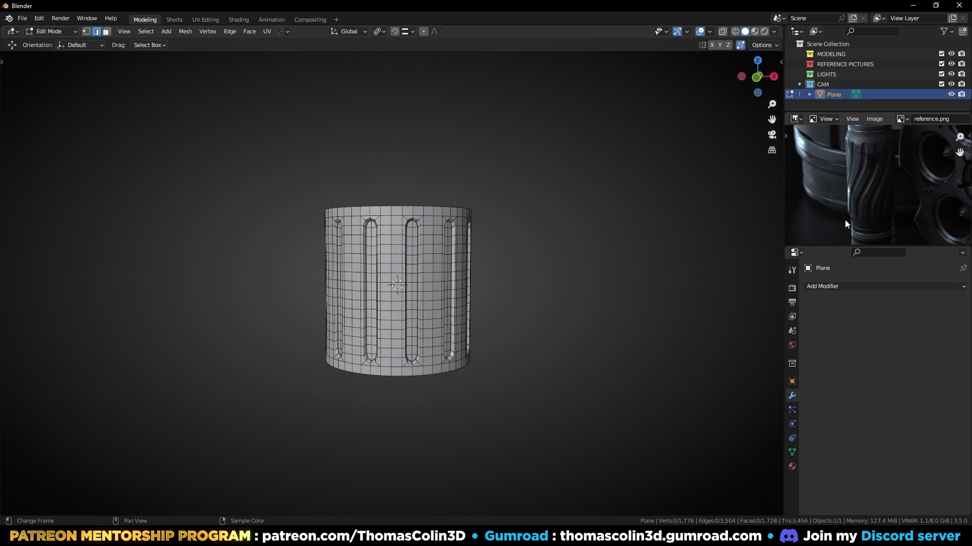
- Twist the flutes by rotating the upper rim loop about 44.6° around Z with Connected Only smooth proportional editing, size about 6.728
{"action": "left_click", "coordinate": [423, 32]}
{"action": "left_click", "coordinate": [434, 32]}
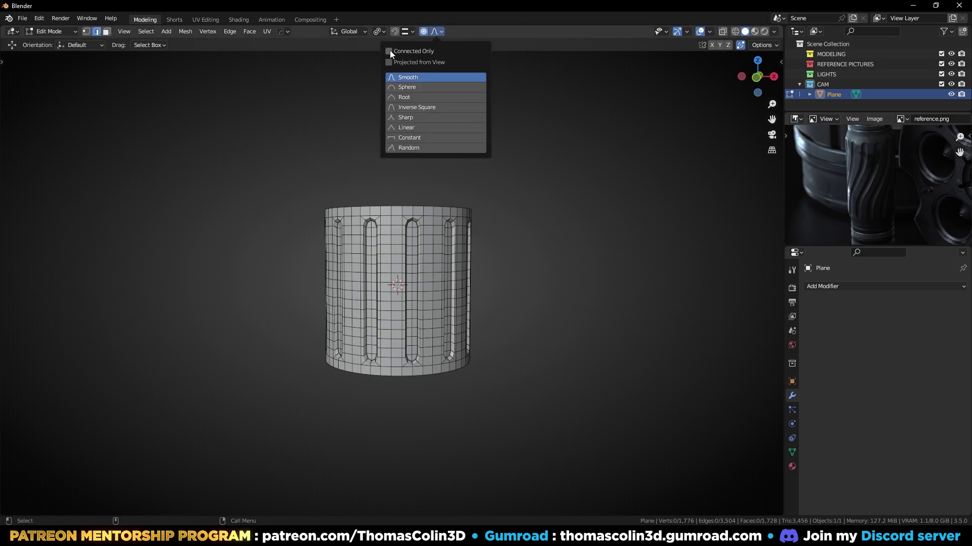
{"action": "middle_click_drag", "start_coordinate": [473, 234], "coordinate": [503, 233]}
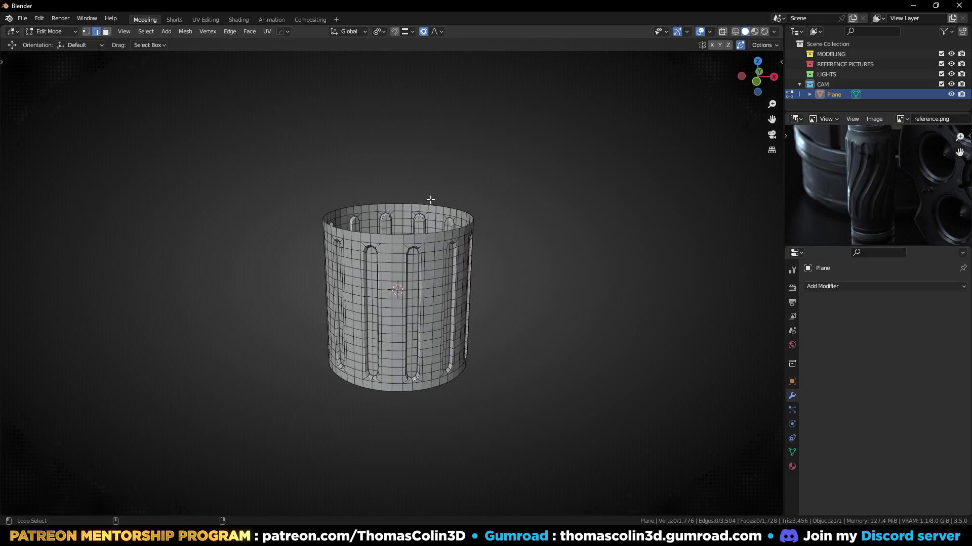
{"action": "left_click", "coordinate": [430, 201], "text": "alt"}
{"action": "key", "text": "r"}
{"action": "key", "text": "z"}
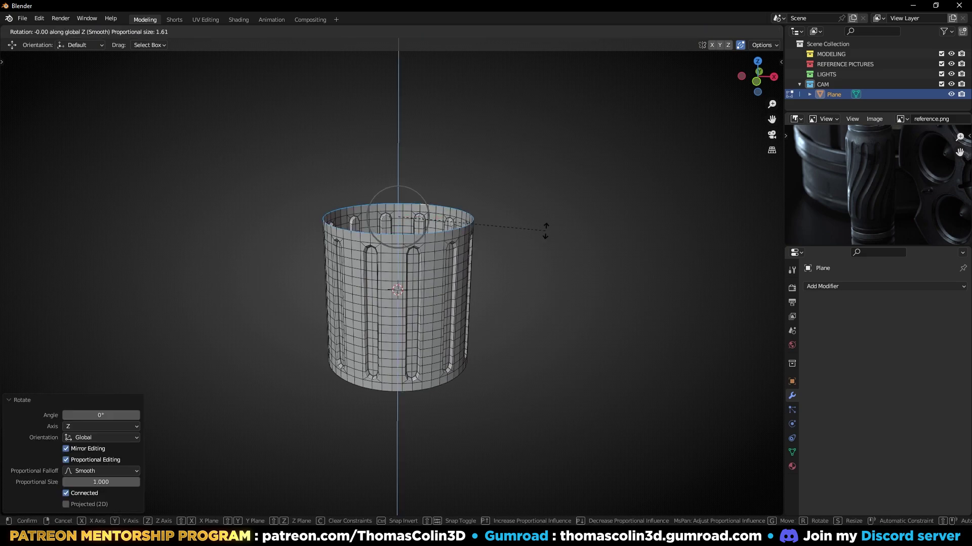
{"action": "scroll", "coordinate": [543, 227], "scroll_direction": "down", "scroll_amount": 10}
{"action": "scroll", "coordinate": [582, 234], "scroll_direction": "up", "scroll_amount": 5}
{"action": "scroll", "coordinate": [582, 230], "scroll_direction": "down", "scroll_amount": 15}
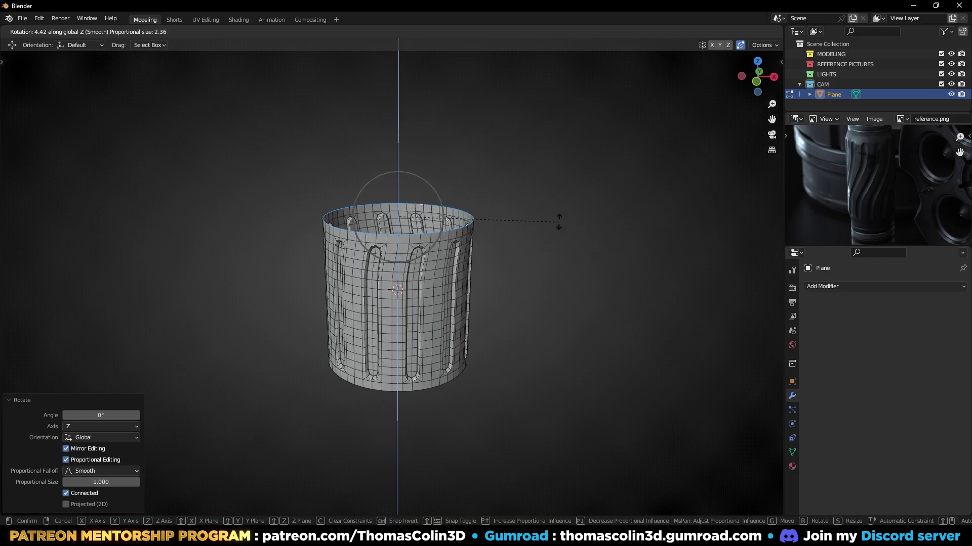
{"action": "left_click", "coordinate": [457, 199]}
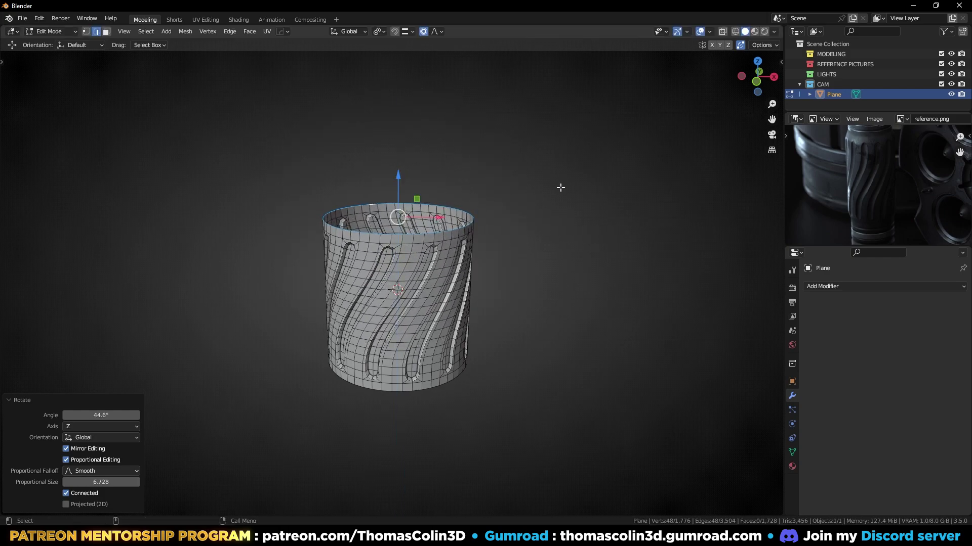
- Bevel the outer edge loops of all twelve slots by about 0.0641 m with 2 segments and shape 1.000, and deselect everything
{"action": "double_click", "coordinate": [463, 207]}
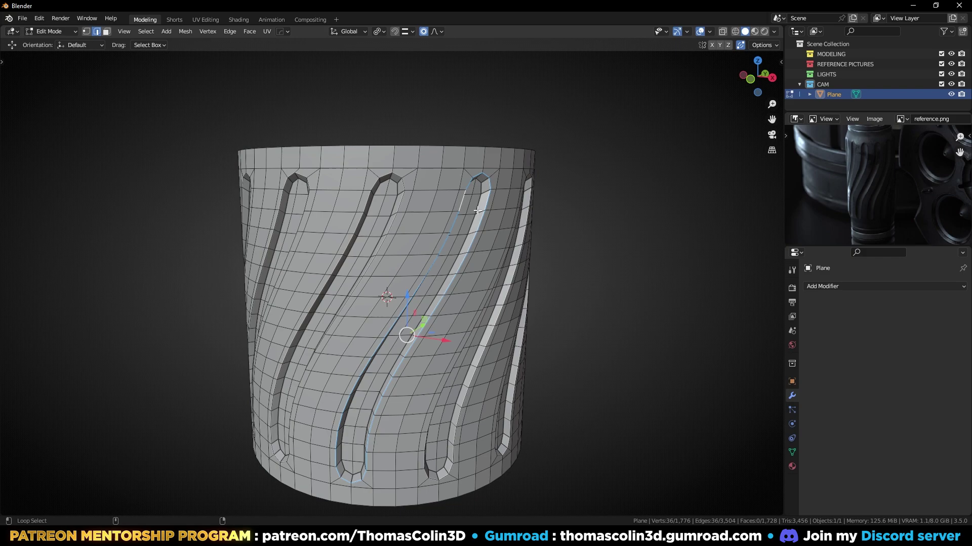
{"action": "left_click_drag", "start_coordinate": [517, 234], "coordinate": [444, 314], "text": "alt"}
{"action": "double_click", "coordinate": [431, 212], "text": "shift"}
{"action": "left_click", "coordinate": [436, 223], "text": "alt+shift"}
{"action": "left_click", "coordinate": [428, 199], "text": "alt+shift"}
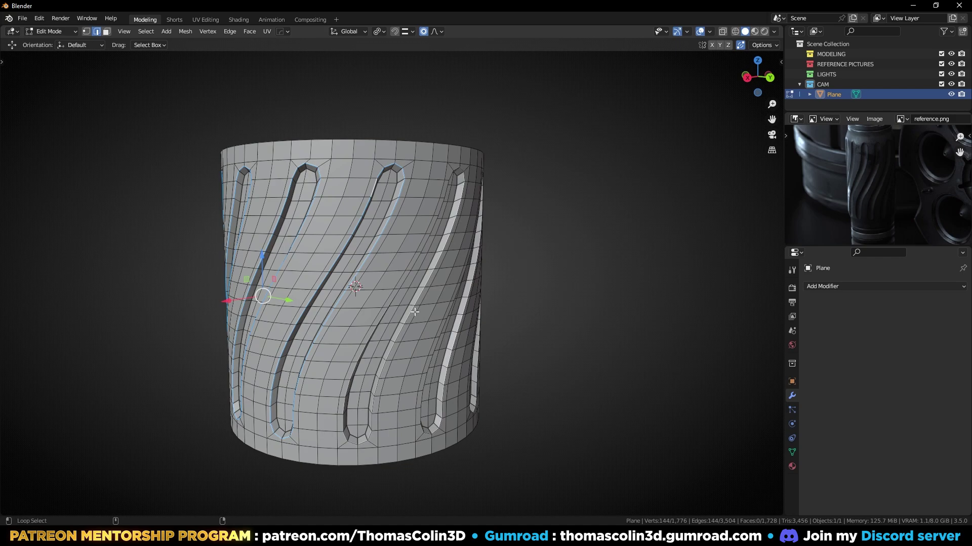
{"action": "left_click", "coordinate": [444, 315], "text": "alt+shift"}
{"action": "middle_click_drag", "start_coordinate": [444, 314], "coordinate": [523, 218]}
{"action": "left_click", "coordinate": [421, 307], "text": "alt+shift"}
{"action": "left_click", "coordinate": [440, 301], "text": "alt+shift"}
{"action": "left_click", "coordinate": [436, 297], "text": "alt+shift"}
{"action": "left_click", "coordinate": [473, 233], "text": "alt+shift"}
{"action": "left_click", "coordinate": [460, 218], "text": "alt+shift"}
{"action": "left_click", "coordinate": [463, 186], "text": "alt+shift"}
{"action": "left_click", "coordinate": [446, 189], "text": "alt+shift"}
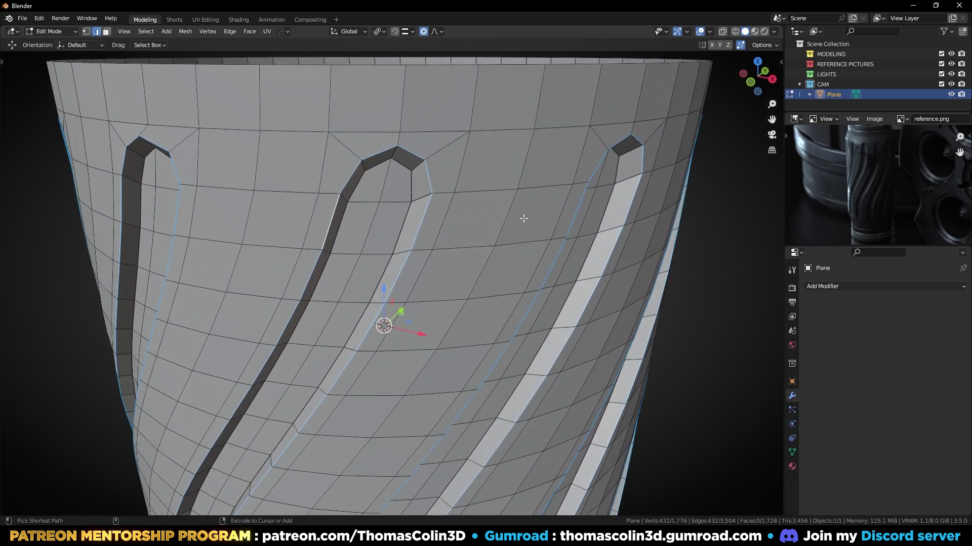
{"action": "key", "text": "ctrl+b"}
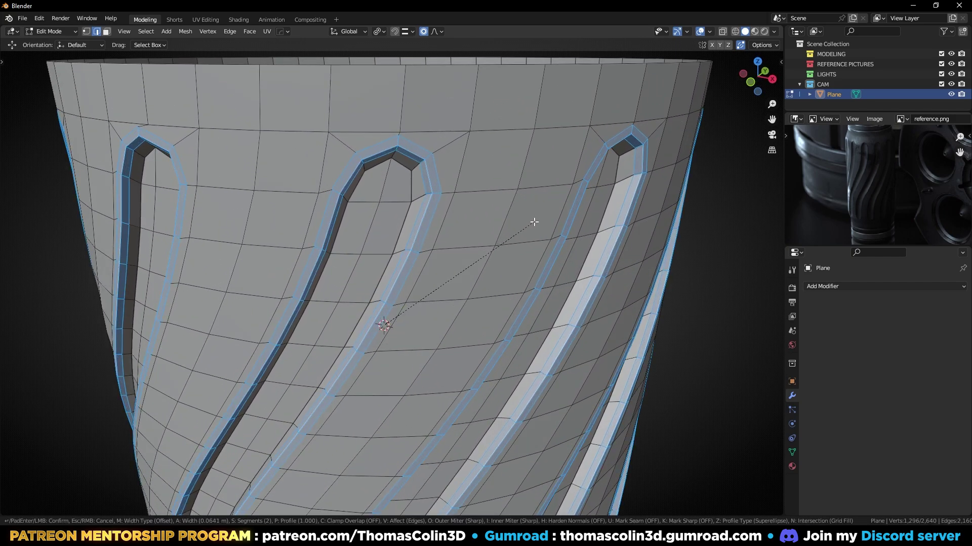
{"action": "left_click", "coordinate": [534, 222]}
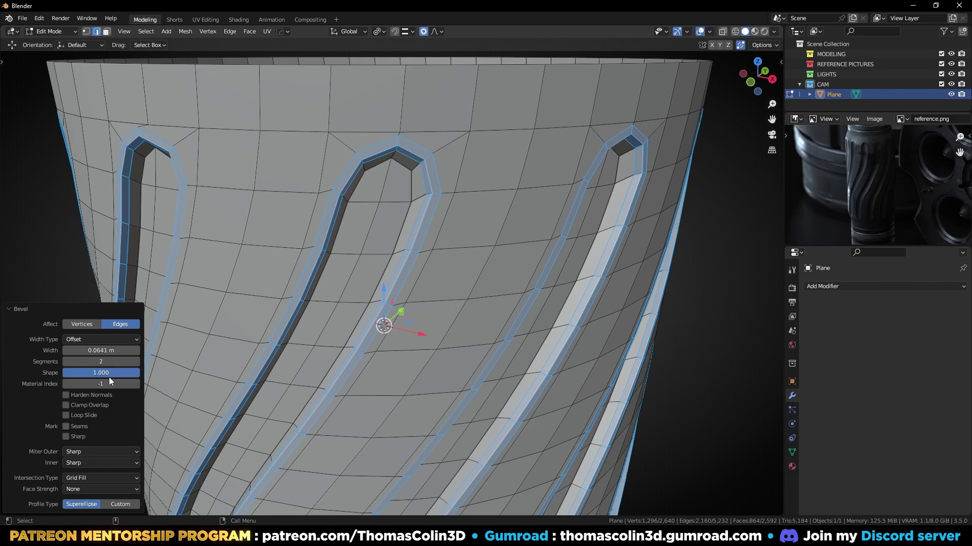
{"action": "key", "text": "alt+a"}
- Select the horizontal edge loops just above and just below all the slots and scale them apart along Z
{"action": "scroll", "coordinate": [444, 263], "scroll_direction": "down", "scroll_amount": 2}
{"action": "left_click", "coordinate": [395, 148]}
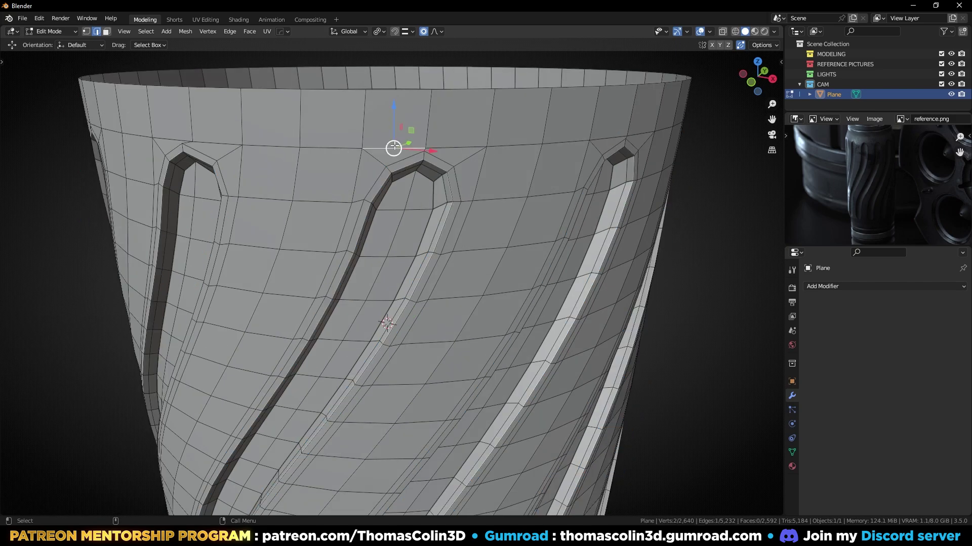
{"action": "left_click", "coordinate": [455, 148], "text": "shift"}
{"action": "key", "text": "KP_1"}
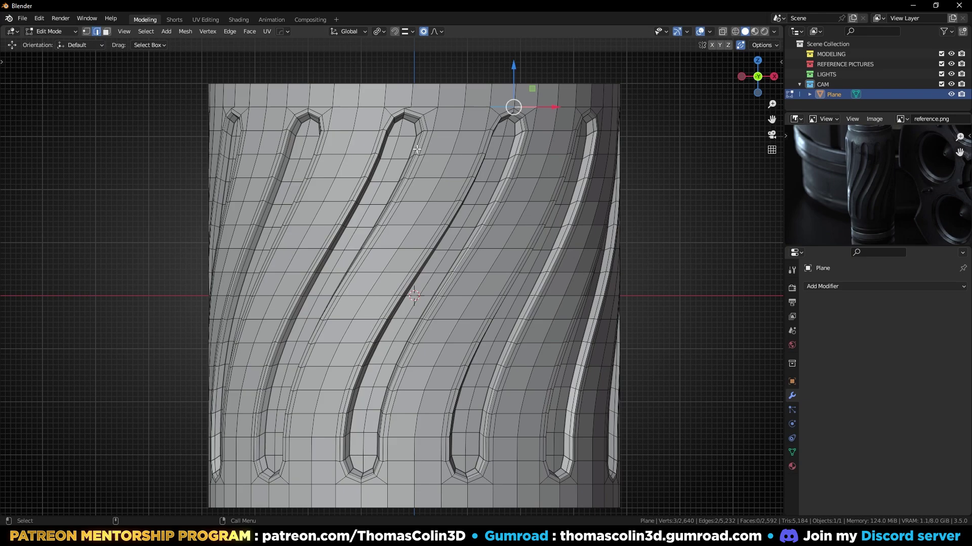
{"action": "key", "text": "alt+z"}
{"action": "key", "text": "1"}
{"action": "left_click_drag", "start_coordinate": [183, 98], "coordinate": [685, 107]}
{"action": "left_click_drag", "start_coordinate": [685, 108], "coordinate": [685, 108]}
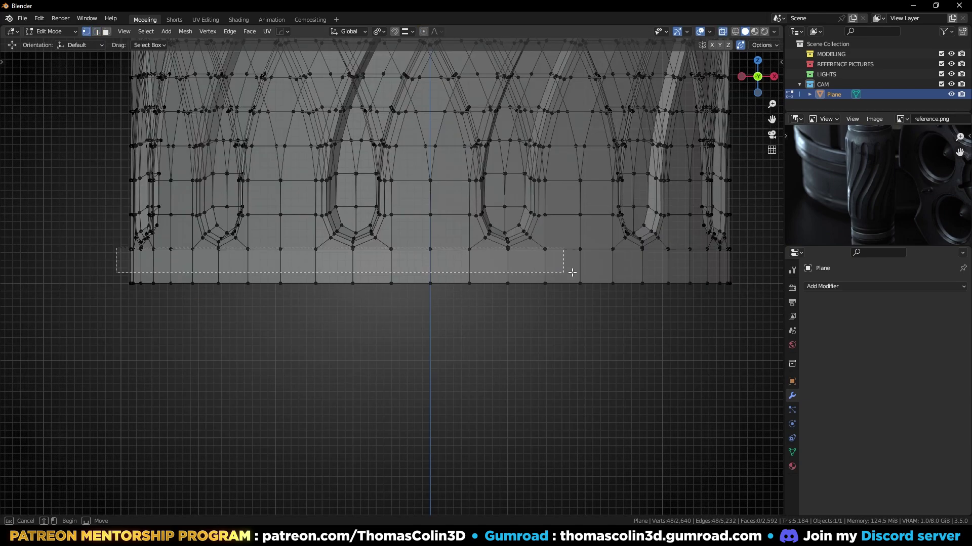
{"action": "left_click_drag", "start_coordinate": [612, 260], "coordinate": [745, 260], "text": "shift"}
{"action": "key", "text": "2"}
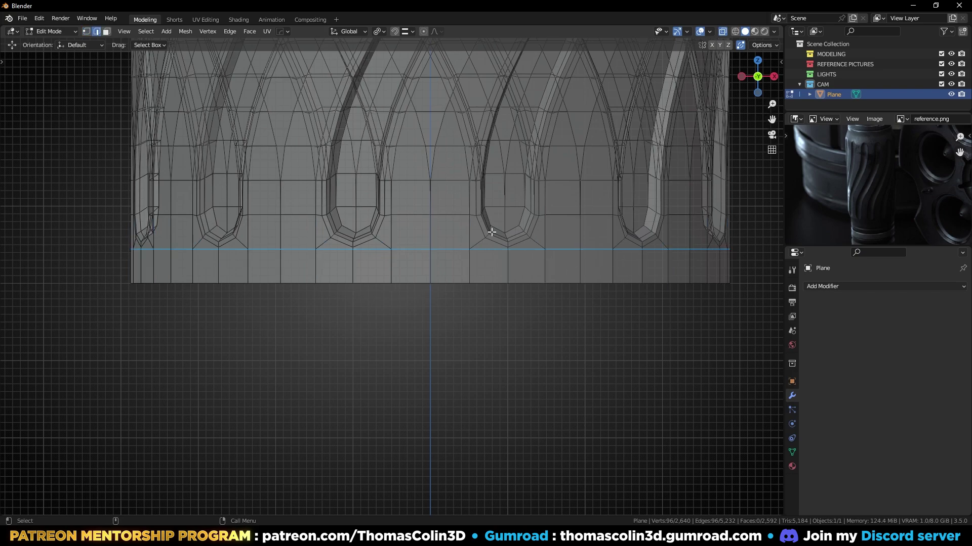
{"action": "scroll", "coordinate": [523, 214], "scroll_direction": "down", "scroll_amount": 4}
{"action": "middle_click_drag", "start_coordinate": [509, 174], "coordinate": [501, 241], "text": "shift"}
{"action": "key", "text": "KP_Decimal"}
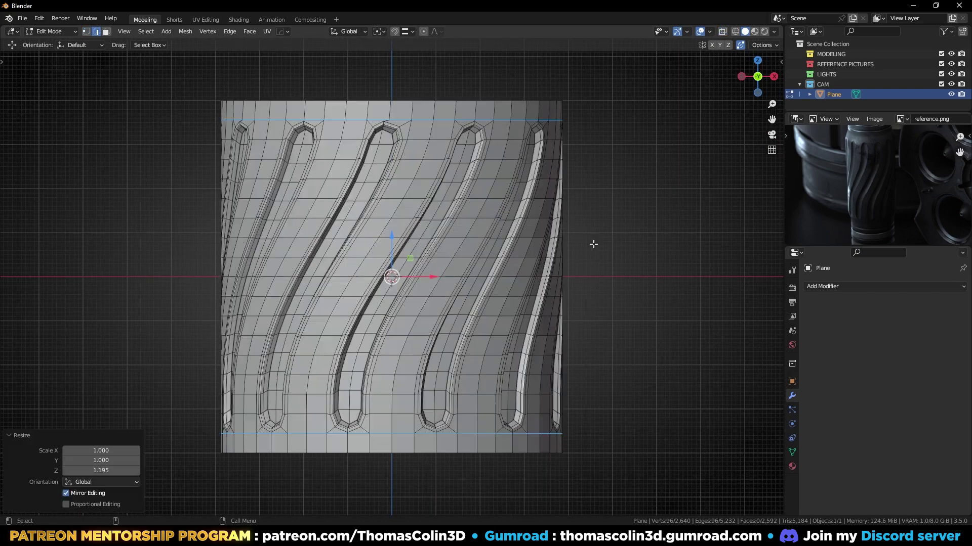
{"action": "key", "text": "s"}
{"action": "key", "text": "z"}
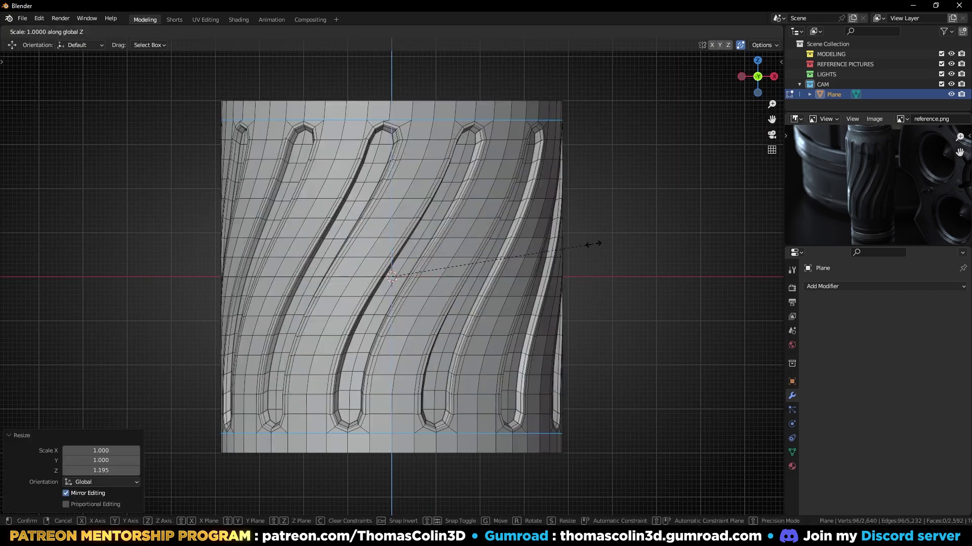
{"action": "left_click", "coordinate": [645, 246]}
- Preview the fluted cylinder smoothed with a level 2 Subdivision modifier and Shade Smooth
{"action": "key", "text": "Tab"}
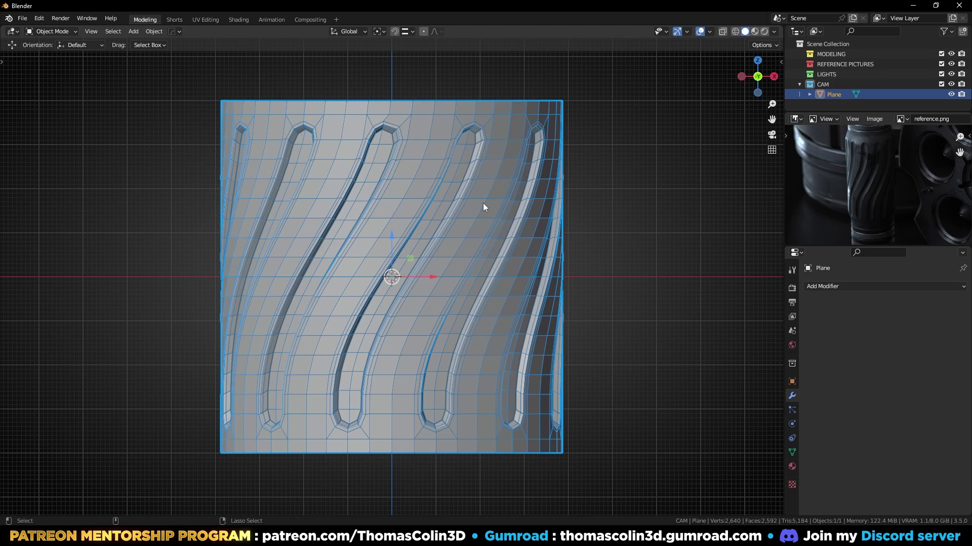
{"action": "key", "text": "ctrl+2"}
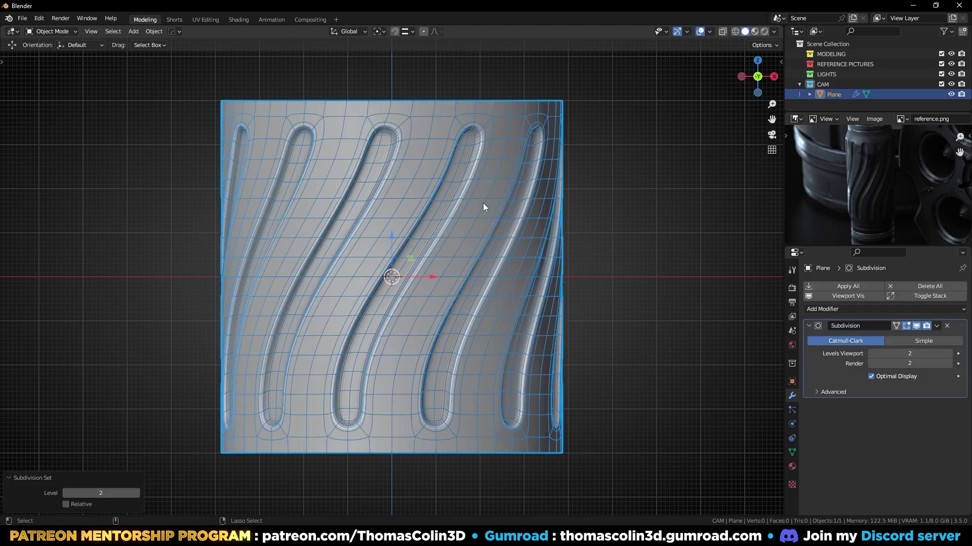
{"action": "right_click", "coordinate": [480, 198]}
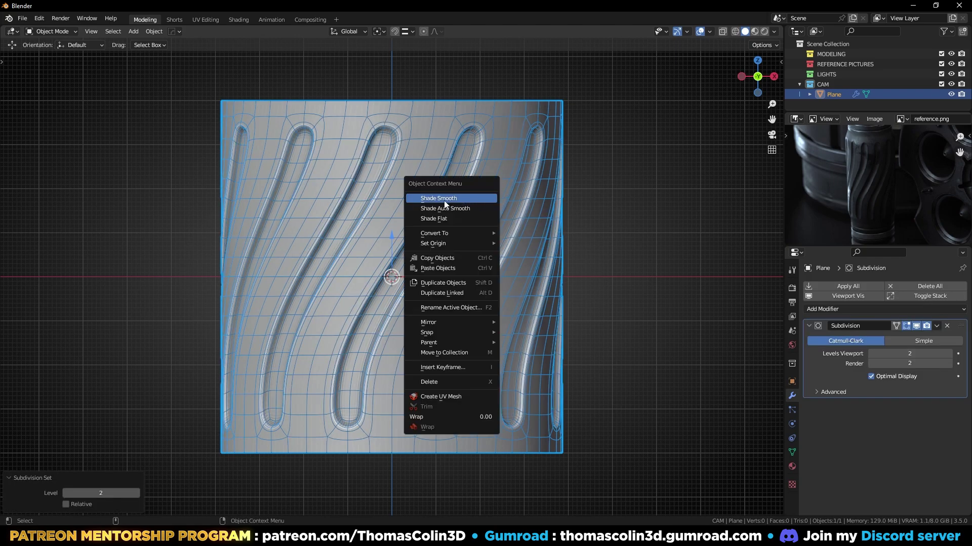
{"action": "left_click", "coordinate": [434, 200]}
{"action": "left_click", "coordinate": [639, 190]}
{"action": "middle_click_drag", "start_coordinate": [636, 175], "coordinate": [387, 212]}
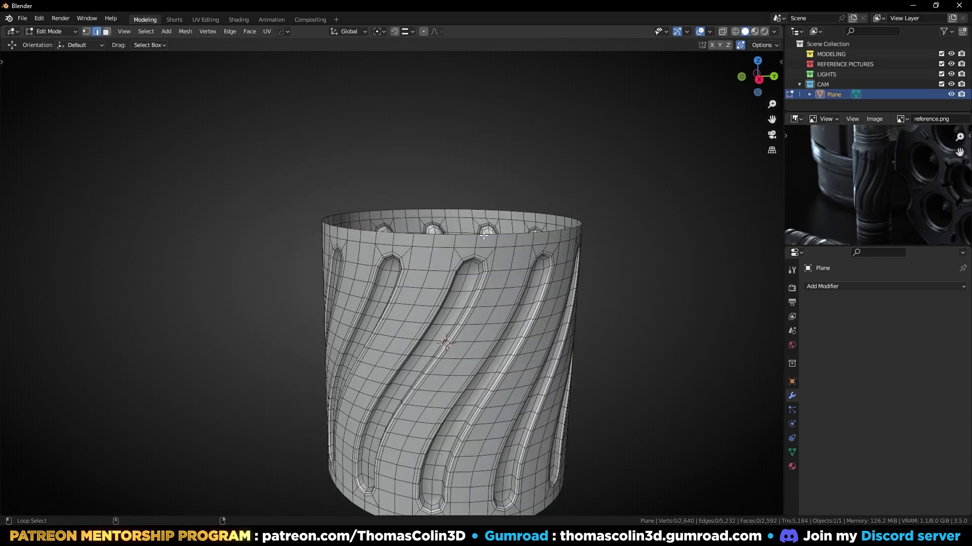
- Extrude the cylinder's upper rim about 0.664 m along Z and scale it to about 0.906 to form a sloped shoulder
{"action": "left_click", "coordinate": [484, 235], "text": "alt"}
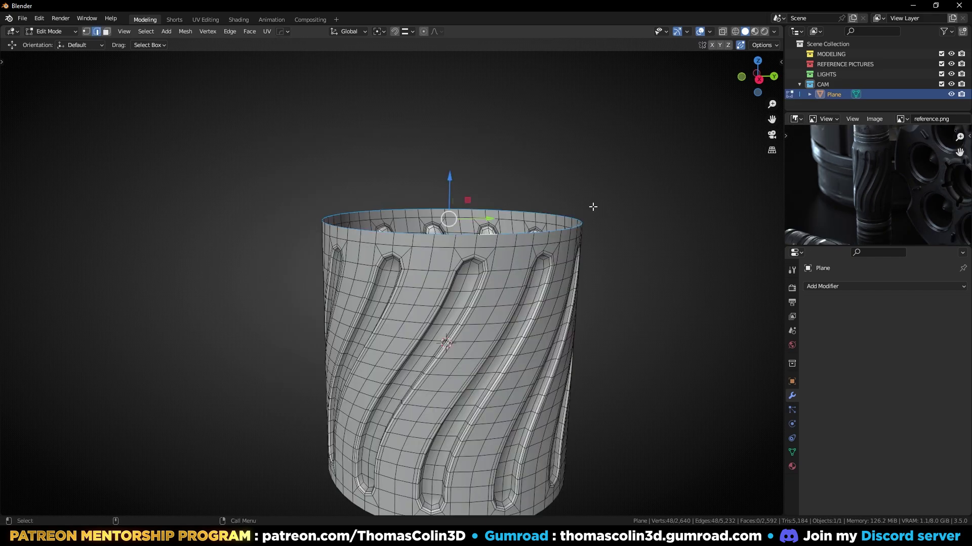
{"action": "key", "text": "e"}
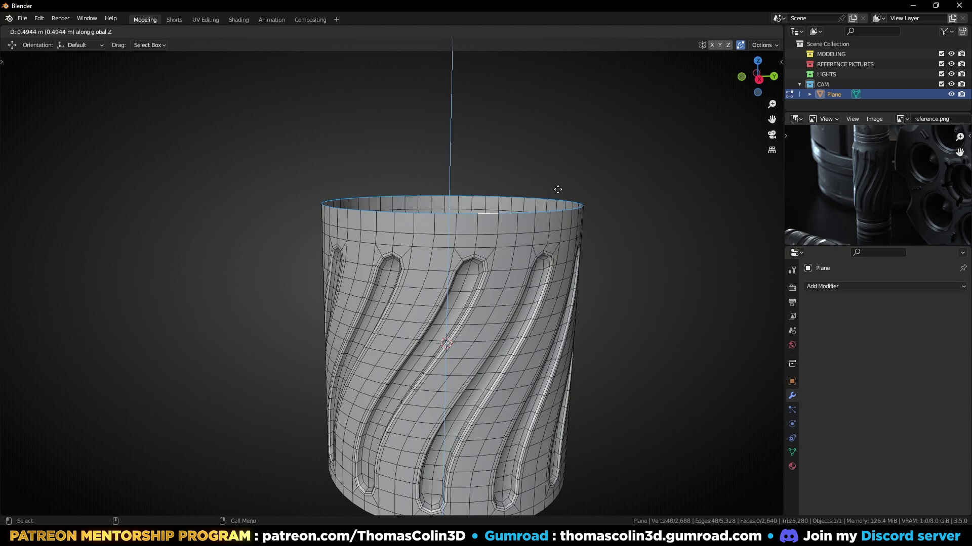
{"action": "left_click", "coordinate": [625, 169]}
{"action": "key", "text": "s"}
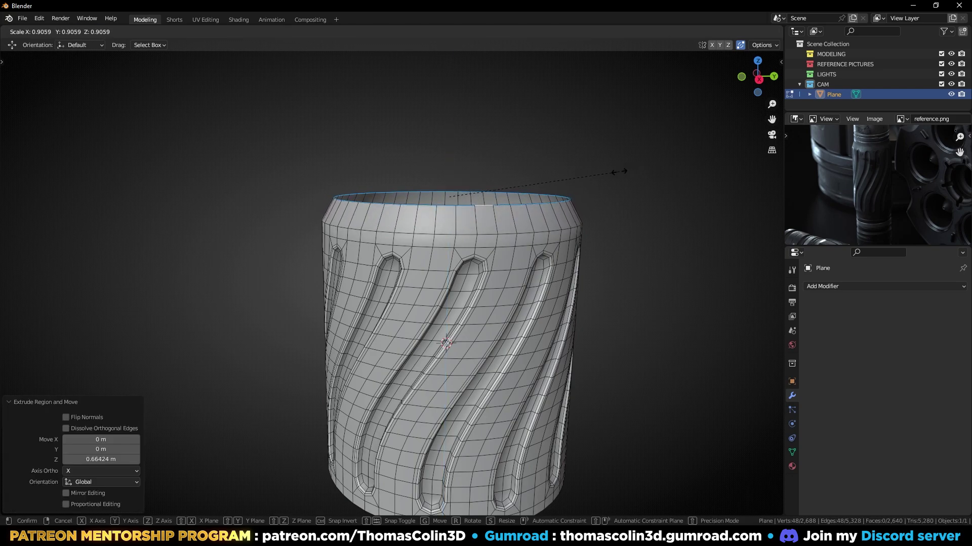
{"action": "left_click", "coordinate": [619, 171]}
- Extrude the shoulder's upper loop about 6.854 m along Z and a second time by about 6.338 m
{"action": "key", "text": "KP_1"}
{"action": "key", "text": "e"}
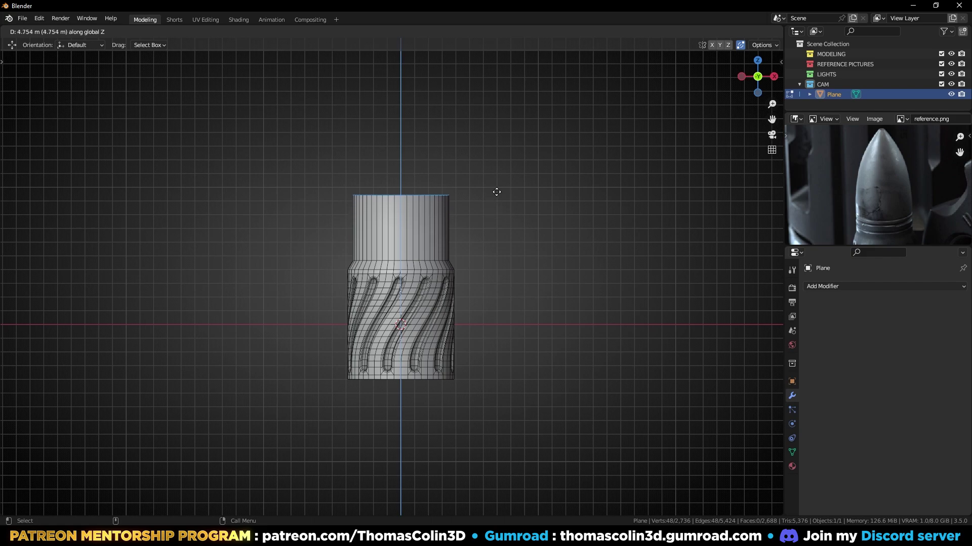
{"action": "left_click", "coordinate": [502, 163]}
{"action": "key", "text": "e"}
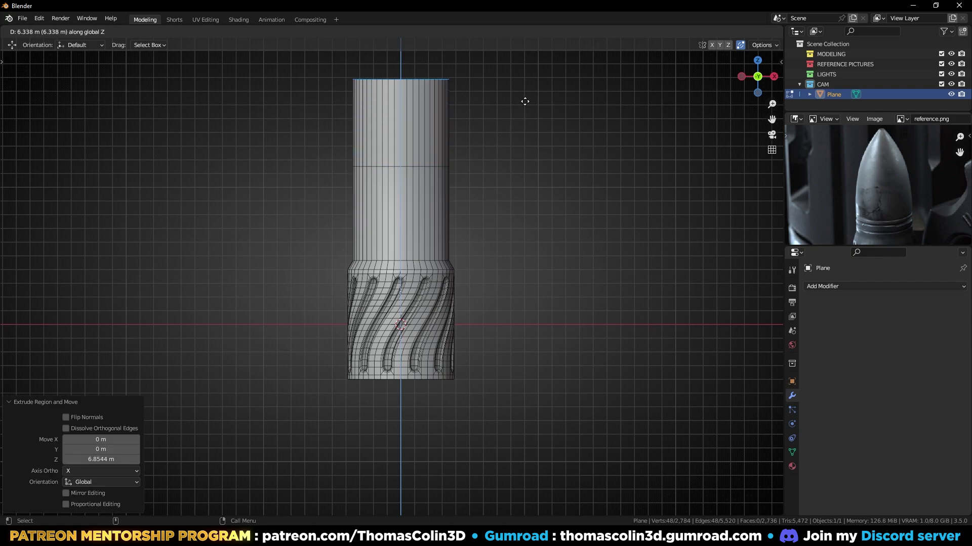
{"action": "left_click", "coordinate": [525, 101]}
- Taper the upper section into a cone by scaling its top loop to about 0.109 and again by 0.550
{"action": "middle_click_drag", "start_coordinate": [525, 101], "coordinate": [629, 135]}
{"action": "key", "text": "s"}
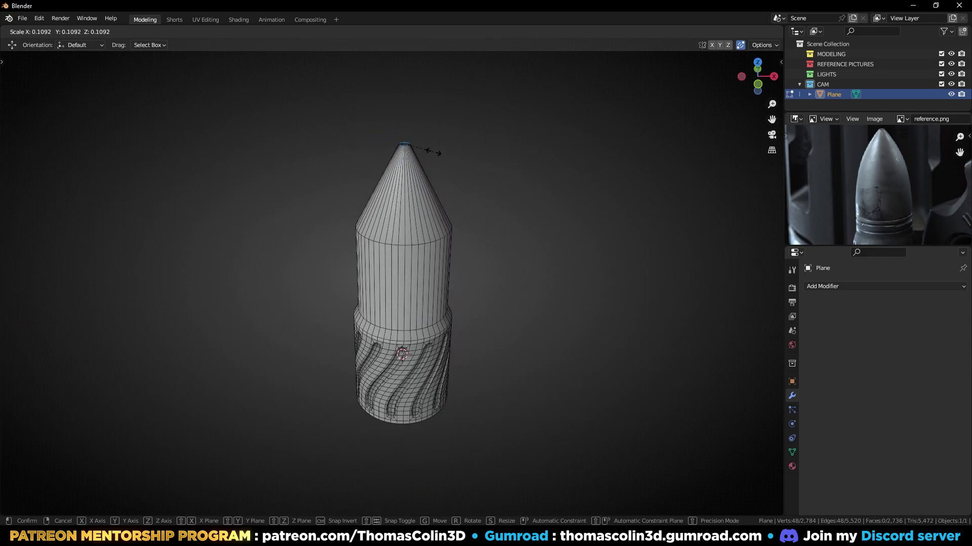
{"action": "left_click", "coordinate": [434, 152]}
{"action": "scroll", "coordinate": [881, 182], "scroll_direction": "up", "scroll_amount": 4}
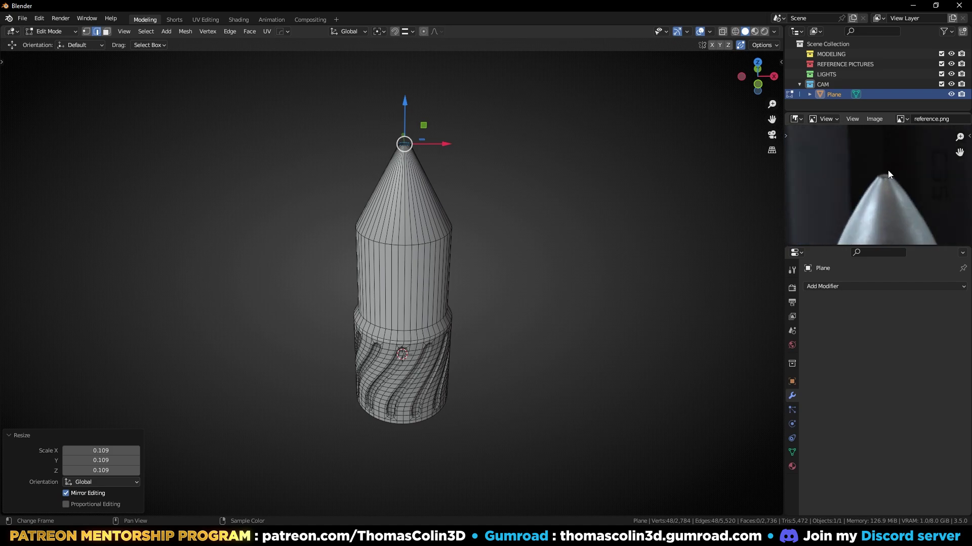
{"action": "key", "text": "KP_Decimal"}
{"action": "scroll", "coordinate": [599, 196], "scroll_direction": "down", "scroll_amount": 3}
{"action": "key", "text": "s"}
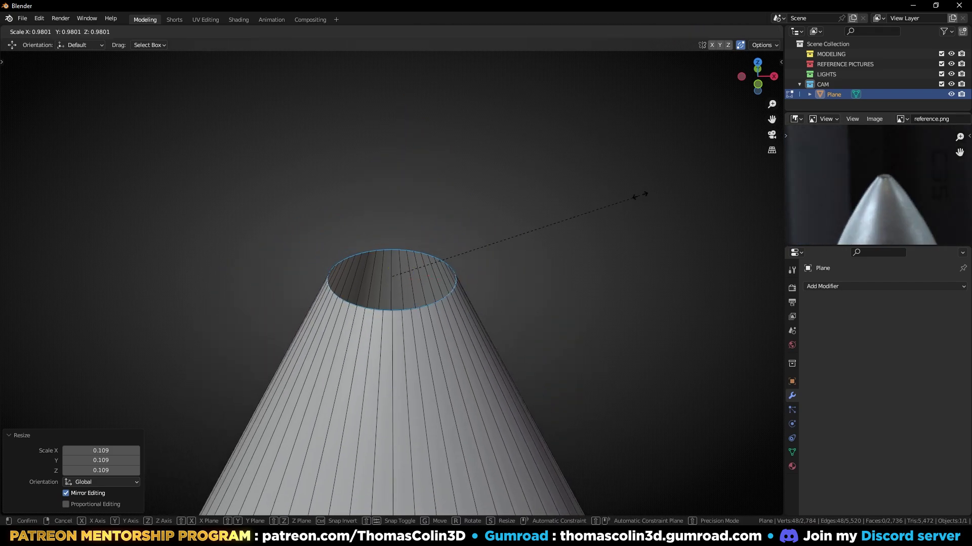
{"action": "left_click", "coordinate": [528, 253]}
- Extrude the tip loop inward at scale 0.817 and close the remaining hole with Grid Fill
{"action": "key", "text": "e"}
{"action": "key", "text": "s"}
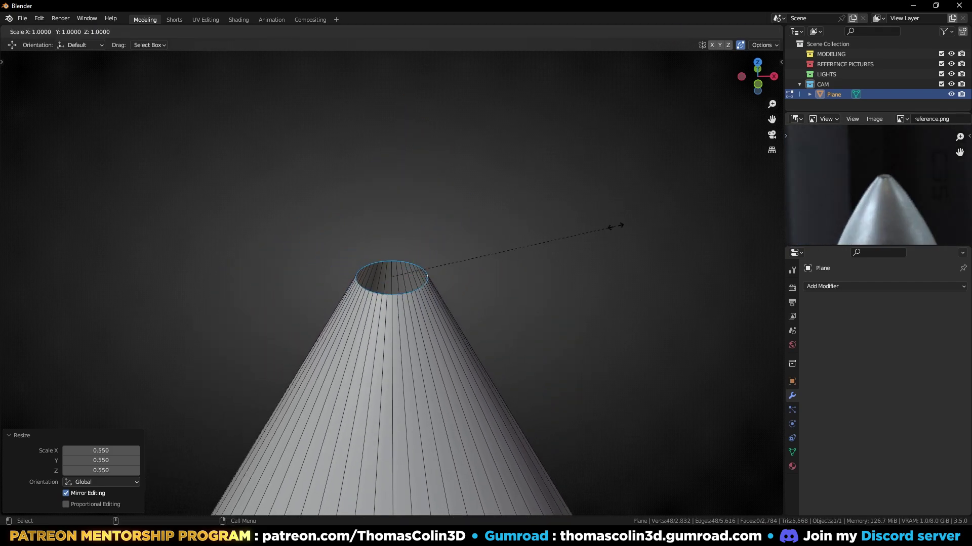
{"action": "left_click", "coordinate": [573, 229]}
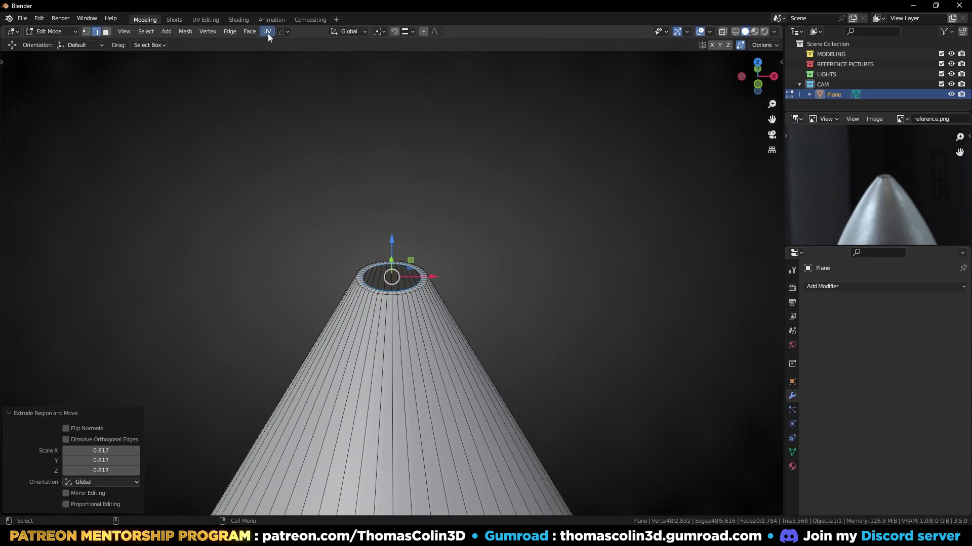
{"action": "left_click", "coordinate": [250, 32]}
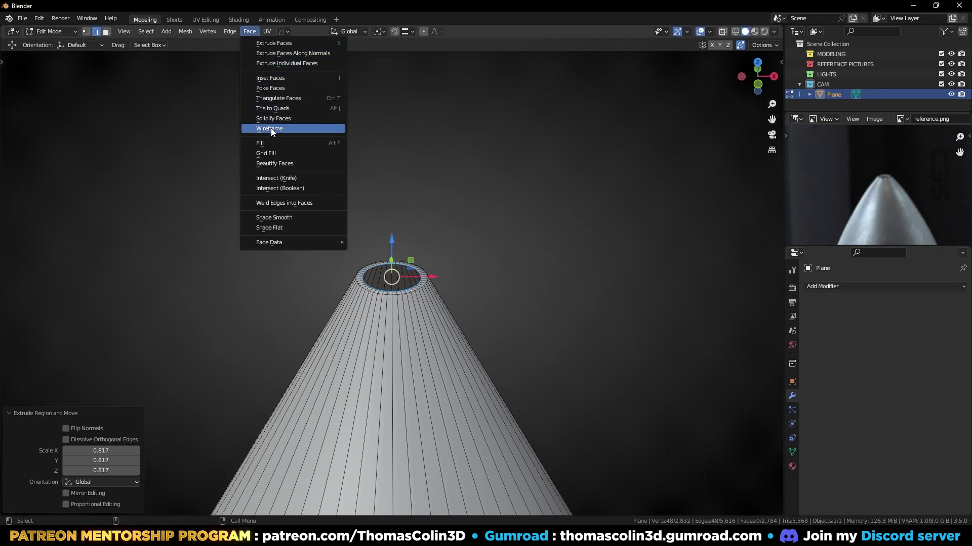
{"action": "left_click", "coordinate": [271, 153]}
- Increase the Grid Fill's offset to straighten the tip's grid as seen from above
{"action": "middle_click_drag", "start_coordinate": [419, 212], "coordinate": [435, 260]}
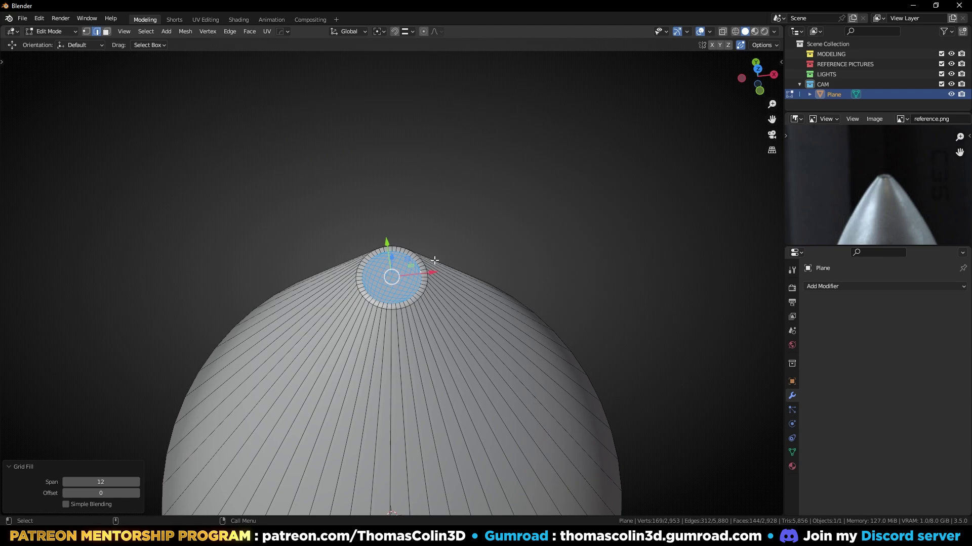
{"action": "key", "text": "KP_7"}
{"action": "scroll", "coordinate": [141, 500], "scroll_direction": "up", "scroll_amount": 3}
{"action": "left_click", "coordinate": [136, 494]}
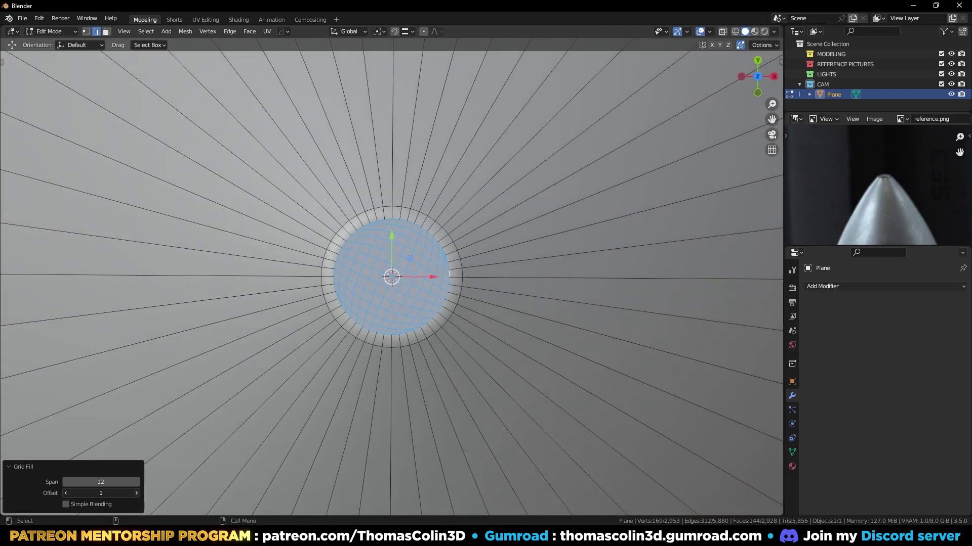
{"action": "left_click", "coordinate": [136, 494]}
{"action": "left_click", "coordinate": [135, 494]}
{"action": "left_click", "coordinate": [135, 494]}
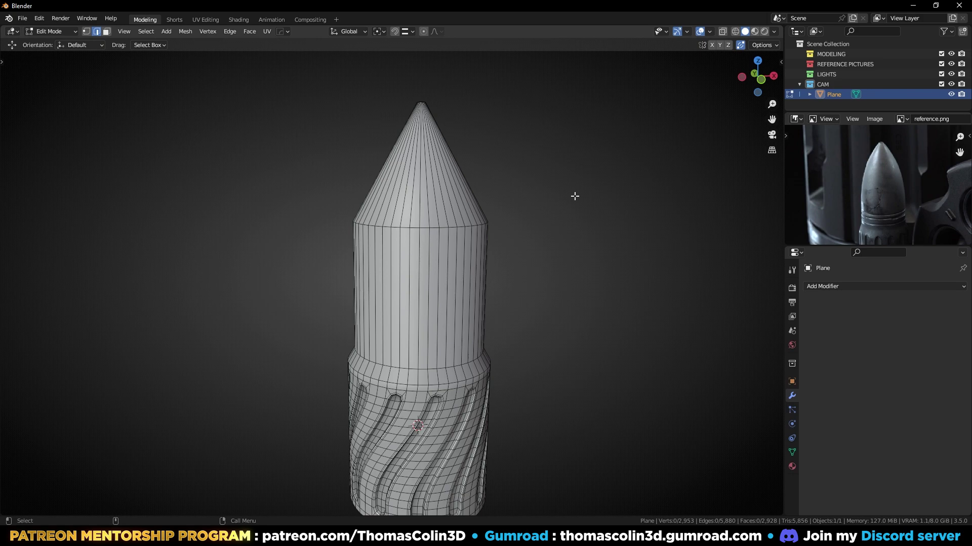
- Round the bullet nose by bevelling the cone's base loop by about 5.92 m with 8 segments and shape 0.5
{"action": "left_click", "coordinate": [452, 228], "text": "alt"}
{"action": "key", "text": "ctrl+b"}
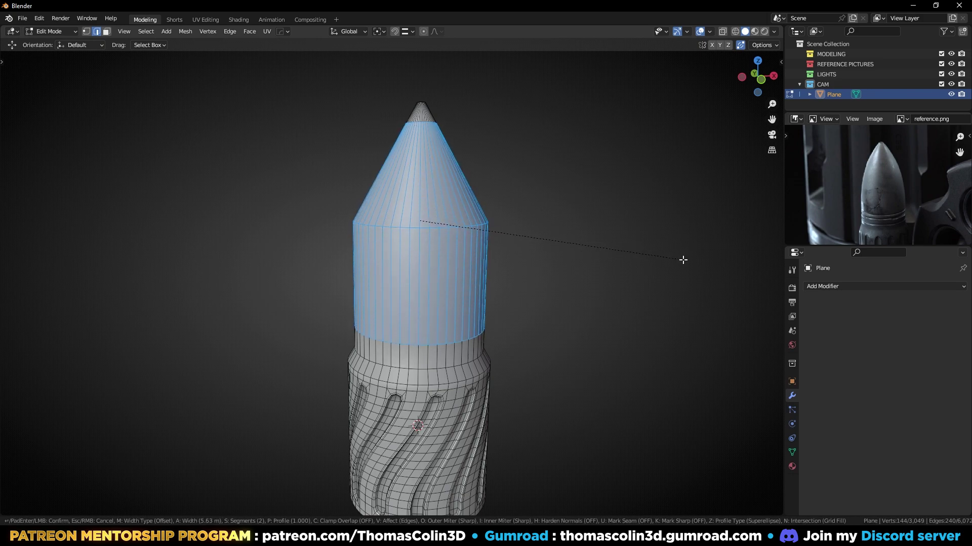
{"action": "scroll", "coordinate": [686, 259], "scroll_direction": "up", "scroll_amount": 3}
{"action": "scroll", "coordinate": [687, 262], "scroll_direction": "up", "scroll_amount": 2}
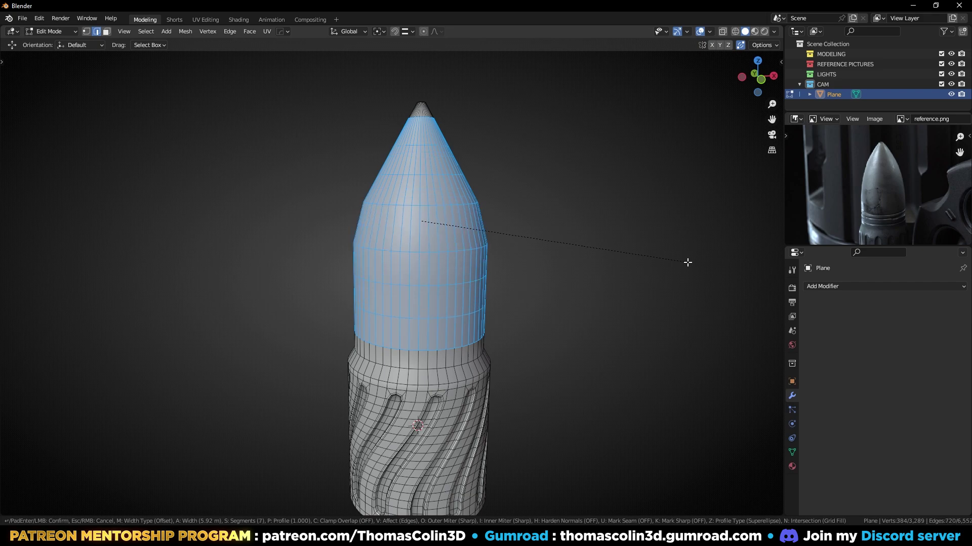
{"action": "scroll", "coordinate": [687, 263], "scroll_direction": "up", "scroll_amount": 1}
{"action": "left_click", "coordinate": [687, 262]}
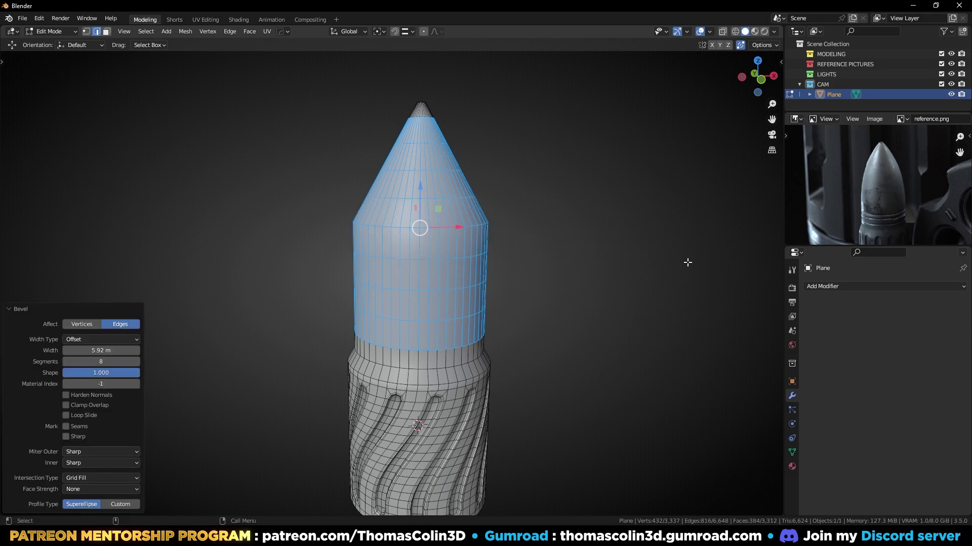
{"action": "left_click", "coordinate": [115, 372]}
{"action": "type", "text": ".5"}
{"action": "key", "text": "Return"}
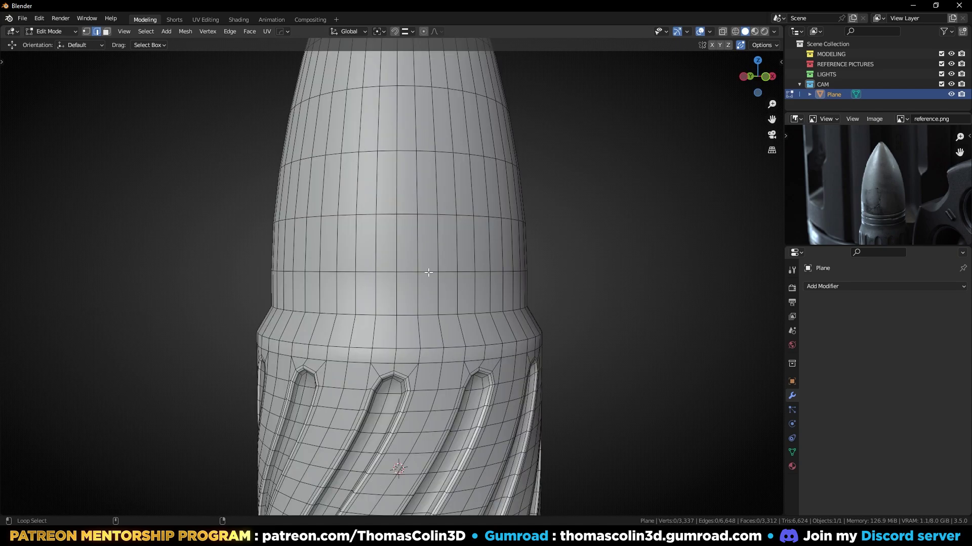
- Bevel the nose's lower horizontal edge loop above the shoulder into 4 evenly spaced segments and deselect everything
{"action": "left_click", "coordinate": [429, 272], "text": "alt"}
{"action": "key", "text": "ctrl+b"}
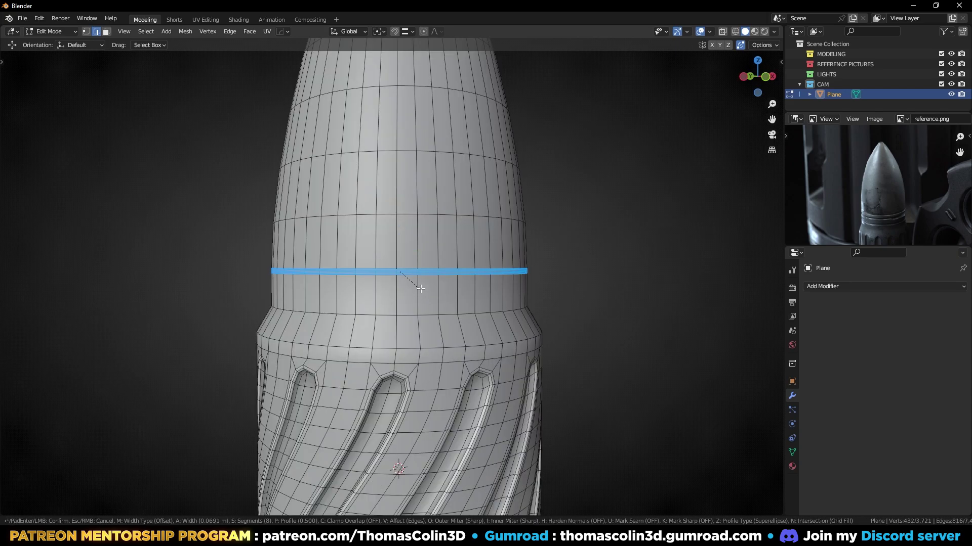
{"action": "left_click", "coordinate": [496, 292]}
{"action": "key", "text": "alt+a"}
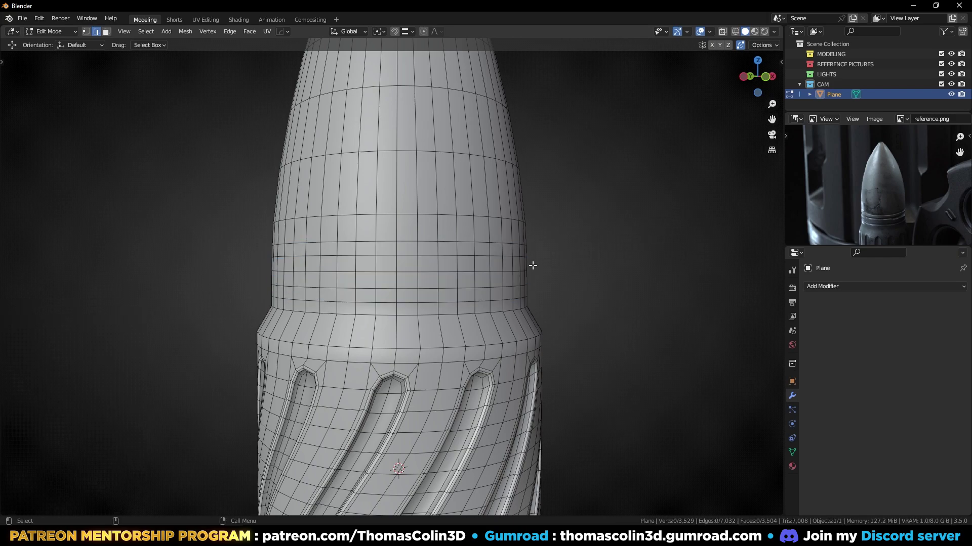
- Bevel the three middle loops above the shoulder by about 0.0888 m with 1 segment to make three narrow bands
{"action": "left_click", "coordinate": [449, 256], "text": "alt"}
{"action": "left_click", "coordinate": [448, 278], "text": "alt+shift"}
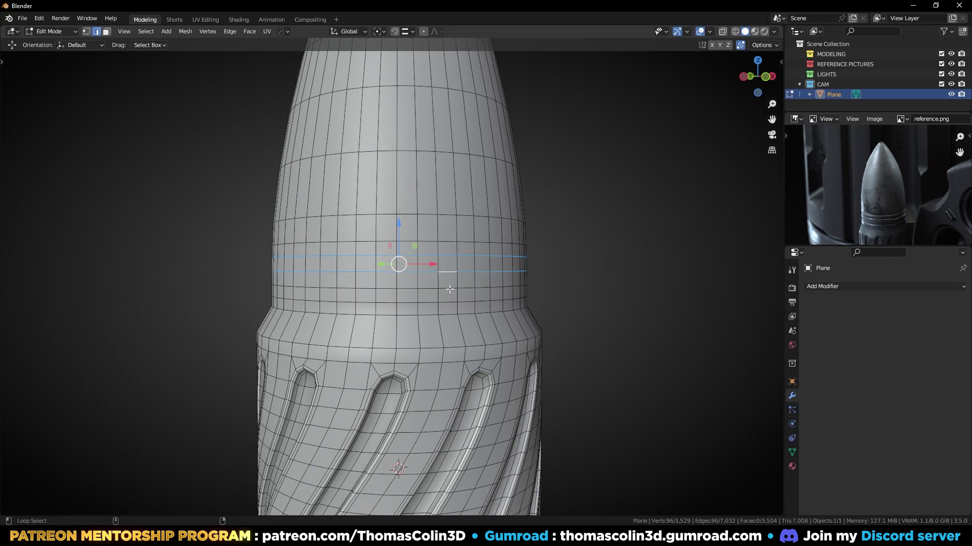
{"action": "scroll", "coordinate": [450, 288], "scroll_direction": "up", "scroll_amount": 3}
{"action": "key", "text": "ctrl+b"}
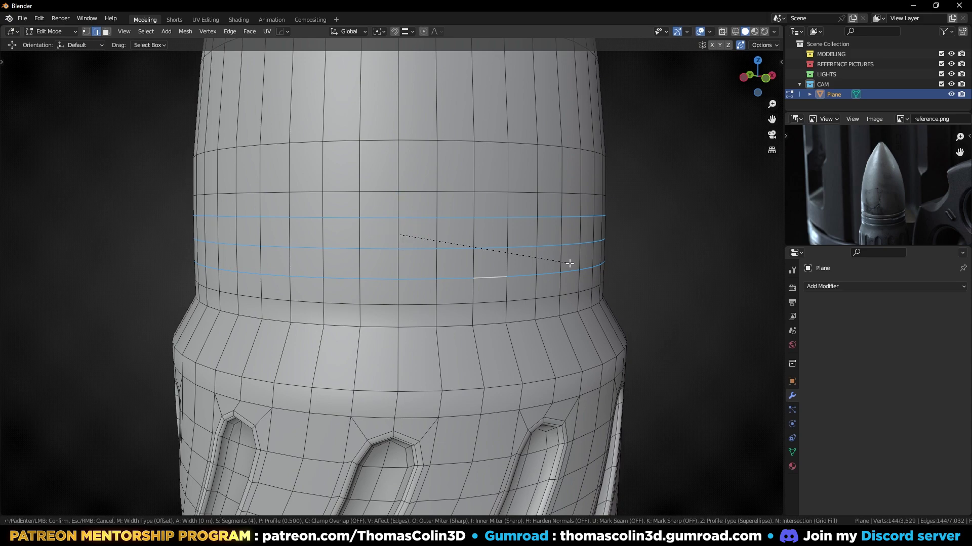
{"action": "scroll", "coordinate": [577, 266], "scroll_direction": "down", "scroll_amount": 3}
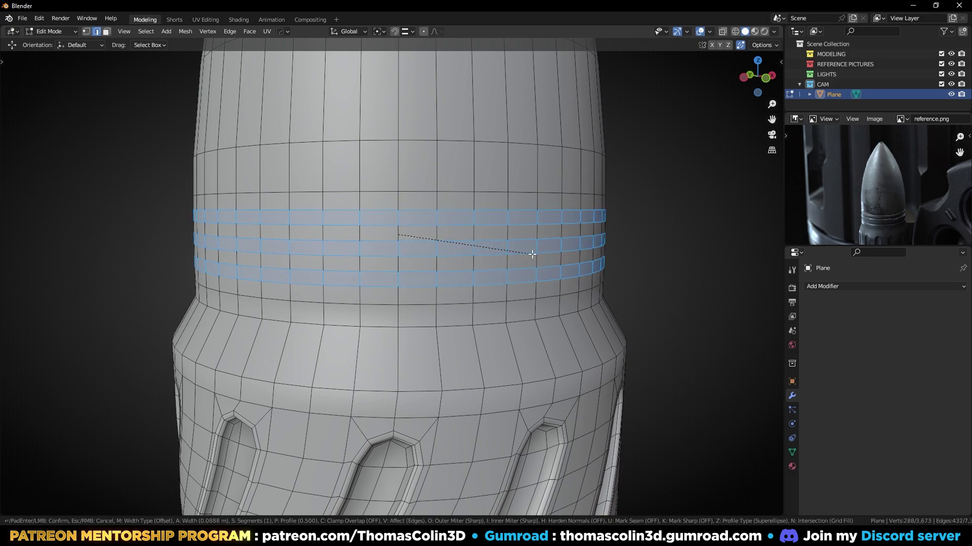
{"action": "left_click", "coordinate": [531, 254]}
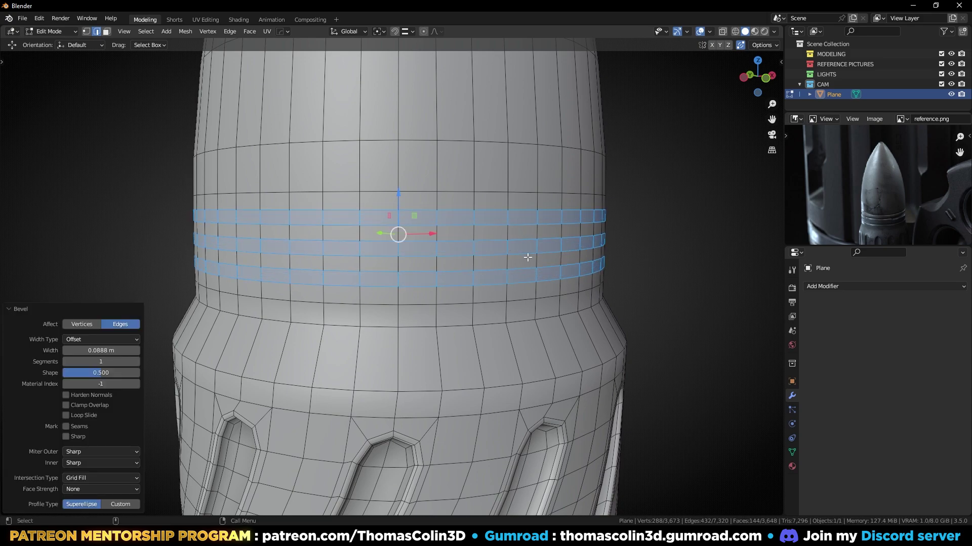
- Extrude the three bands' faces in place and shrink them inward by about 0.037 m to form three ring grooves
{"action": "key", "text": "3"}
{"action": "key", "text": "e"}
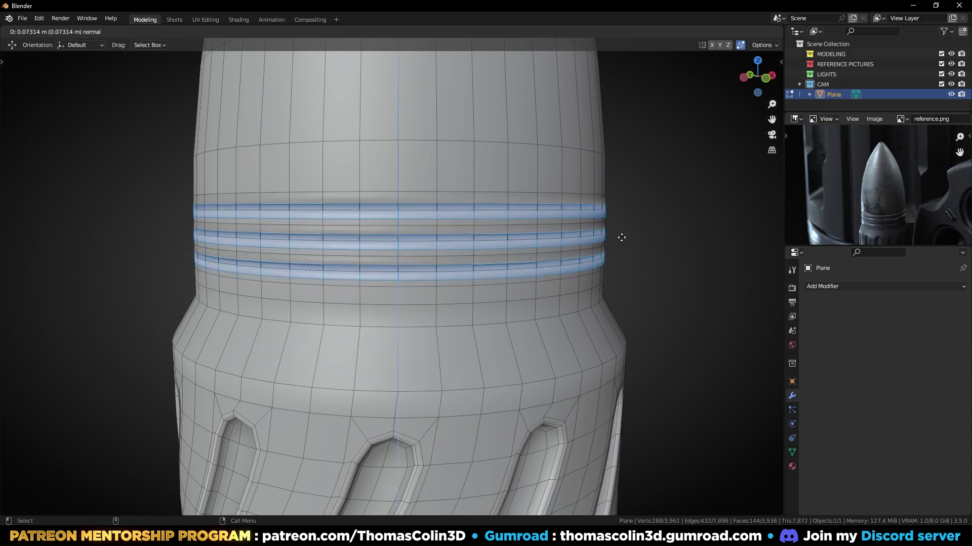
{"action": "right_click", "coordinate": [621, 238]}
{"action": "key", "text": "alt+s"}
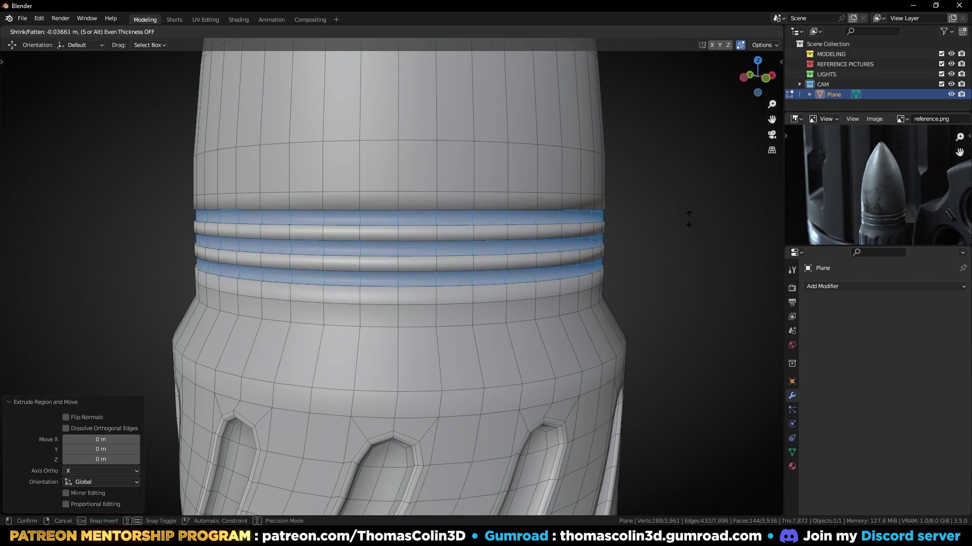
{"action": "left_click", "coordinate": [686, 234]}
{"action": "middle_click_drag", "start_coordinate": [687, 234], "coordinate": [498, 240]}
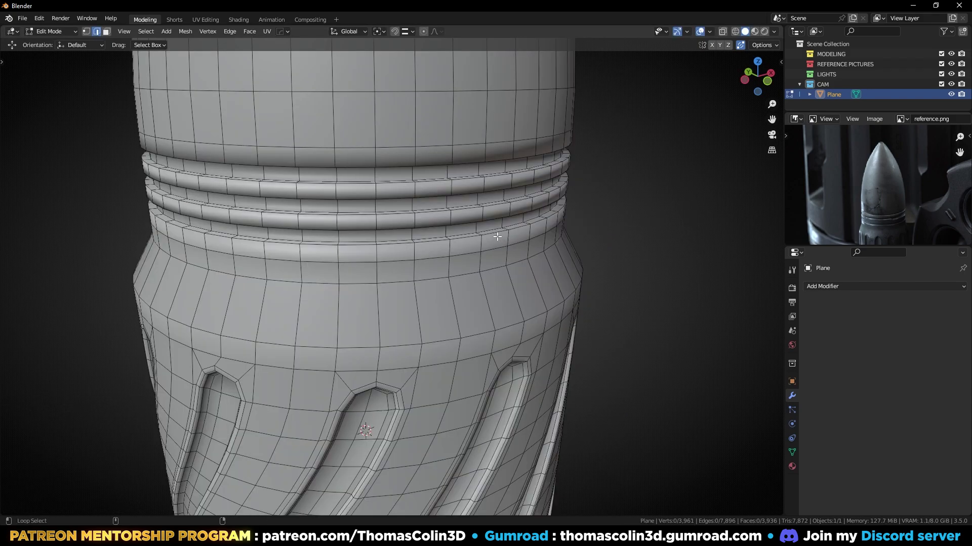
- Bevel the edge loops of the three ring grooves by about 0.034 m with 2 segments to hold their corners sharp
{"action": "key", "text": "2"}
{"action": "left_click", "coordinate": [493, 232], "text": "alt"}
{"action": "left_click", "coordinate": [492, 221], "text": "alt+shift"}
{"action": "left_click", "coordinate": [493, 207], "text": "alt+shift"}
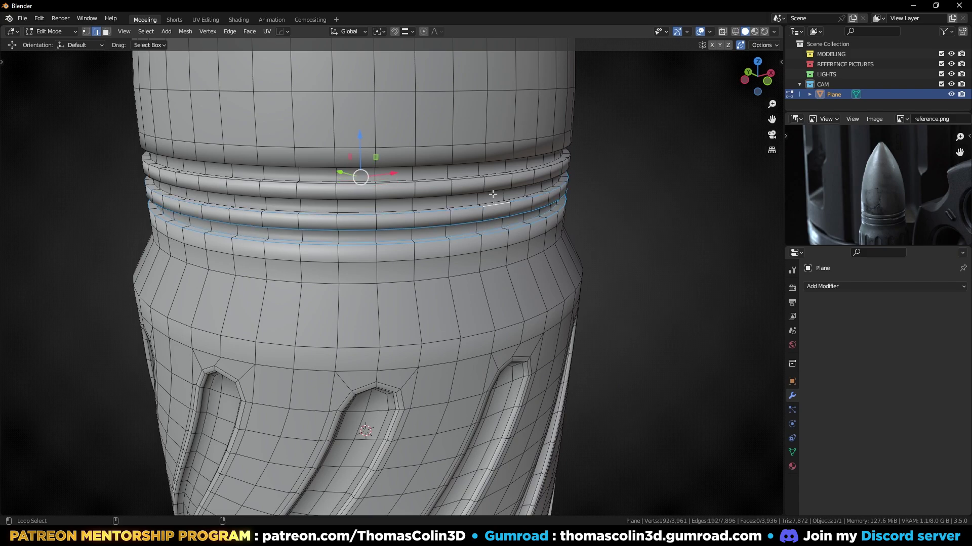
{"action": "left_click", "coordinate": [493, 190], "text": "alt+shift"}
{"action": "left_click", "coordinate": [492, 177], "text": "alt+shift"}
{"action": "left_click", "coordinate": [491, 171], "text": "alt+shift"}
{"action": "left_click", "coordinate": [490, 158], "text": "alt+shift"}
{"action": "middle_click_drag", "start_coordinate": [499, 186], "coordinate": [505, 148]}
{"action": "scroll", "coordinate": [490, 269], "scroll_direction": "up", "scroll_amount": 1}
{"action": "left_click", "coordinate": [492, 275], "text": "alt+shift"}
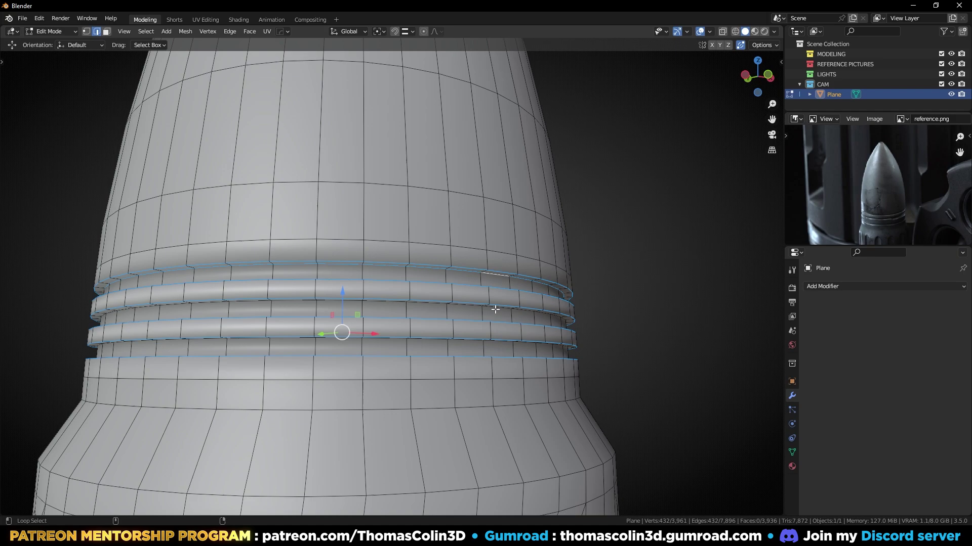
{"action": "left_click", "coordinate": [496, 311], "text": "alt+shift"}
{"action": "left_click", "coordinate": [500, 347], "text": "alt+shift"}
{"action": "key", "text": "ctrl+b"}
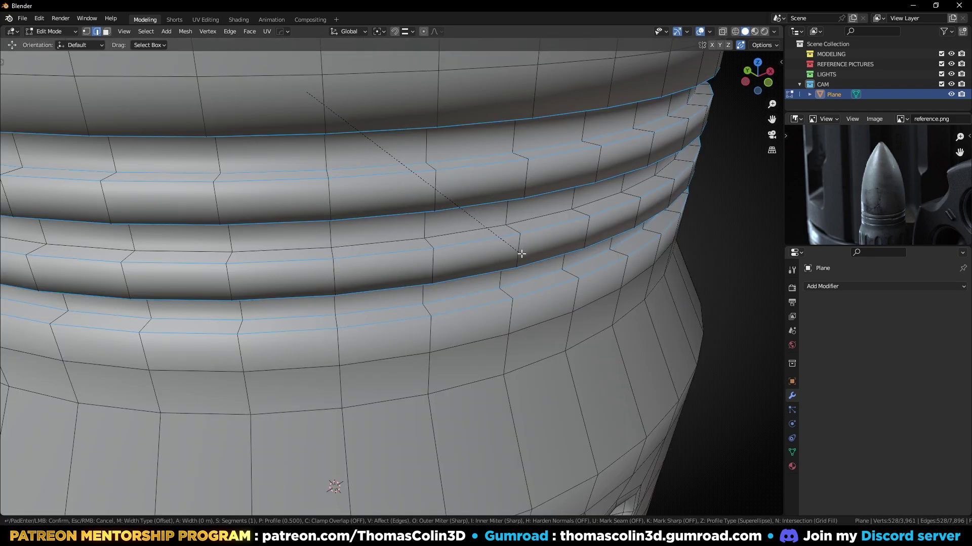
{"action": "scroll", "coordinate": [522, 254], "scroll_direction": "up", "scroll_amount": 1}
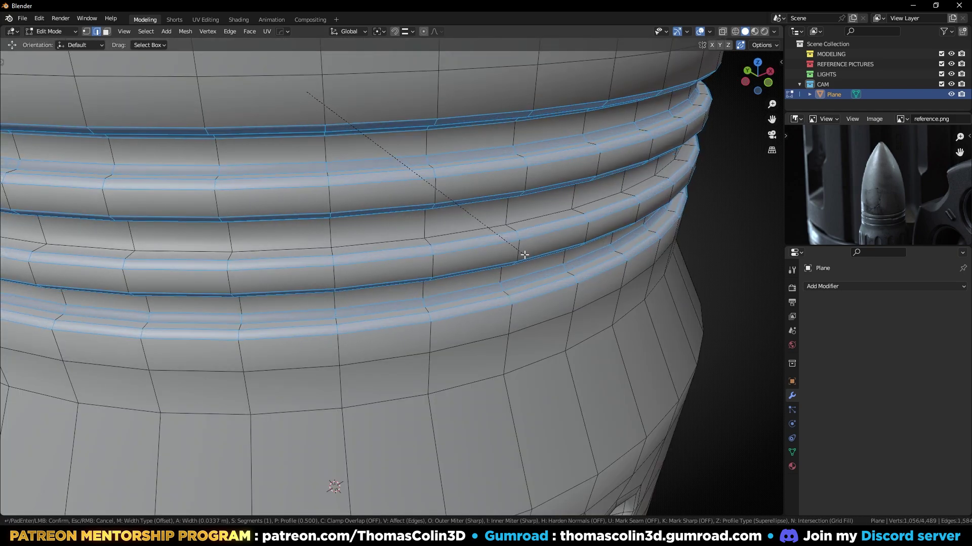
{"action": "key", "text": "p"}
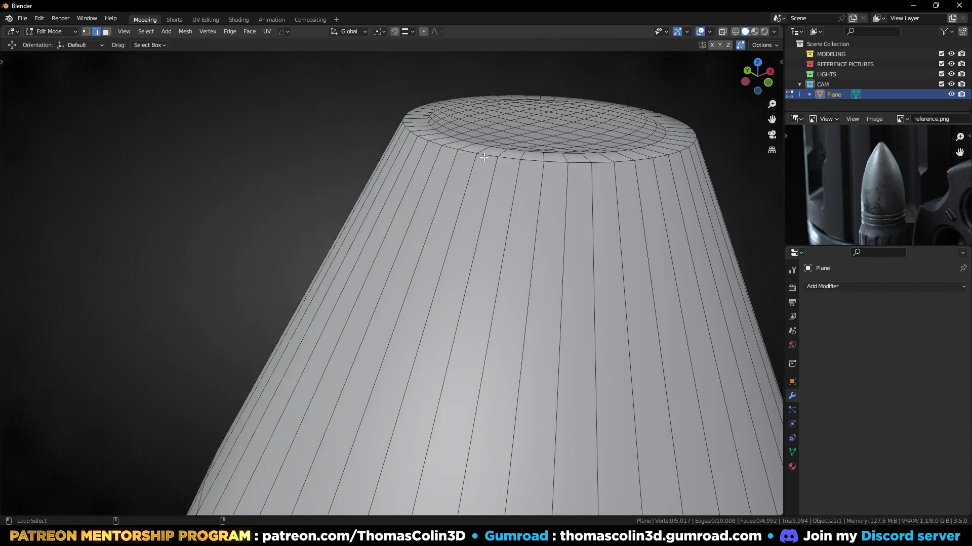
- Bevel the outer rim loop of the bullet's flat tip with 2 segments
{"action": "left_click", "coordinate": [488, 156], "text": "alt"}
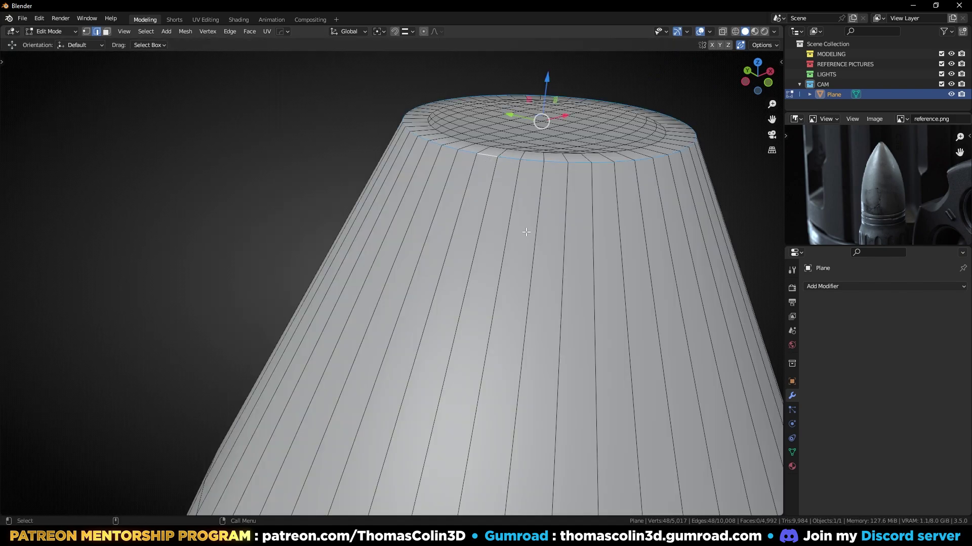
{"action": "middle_click_drag", "start_coordinate": [561, 179], "coordinate": [569, 313]}
{"action": "key", "text": "ctrl+b"}
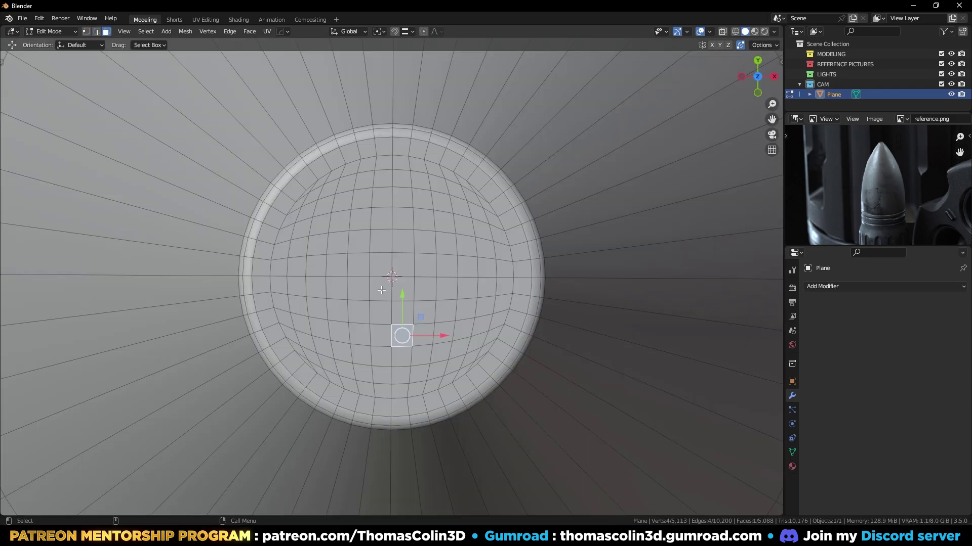
- Select the flat tip's coplanar grid faces, shrink the selection off its outer ring, and smooth the vertices with 100 repeats and stronger smoothing
{"action": "left_click", "coordinate": [381, 289]}
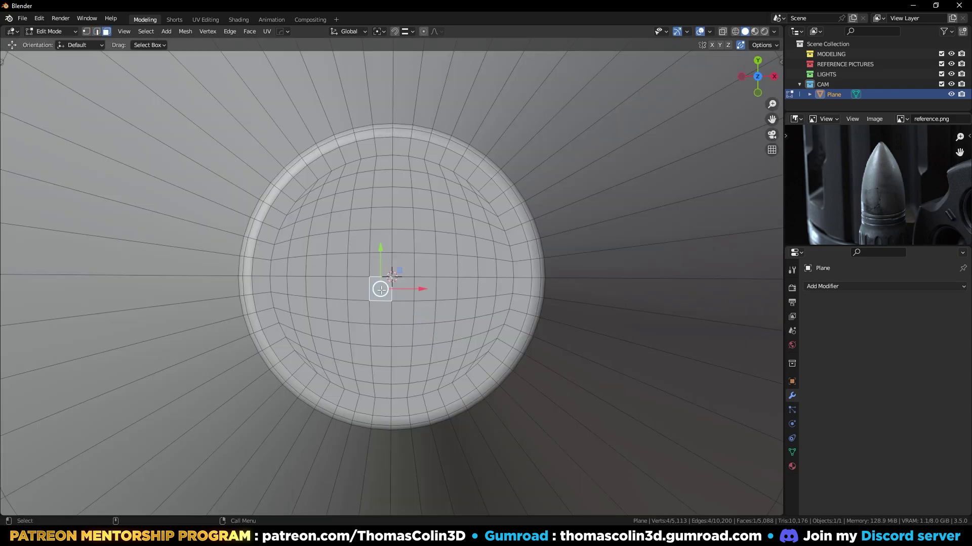
{"action": "key", "text": "shift+g"}
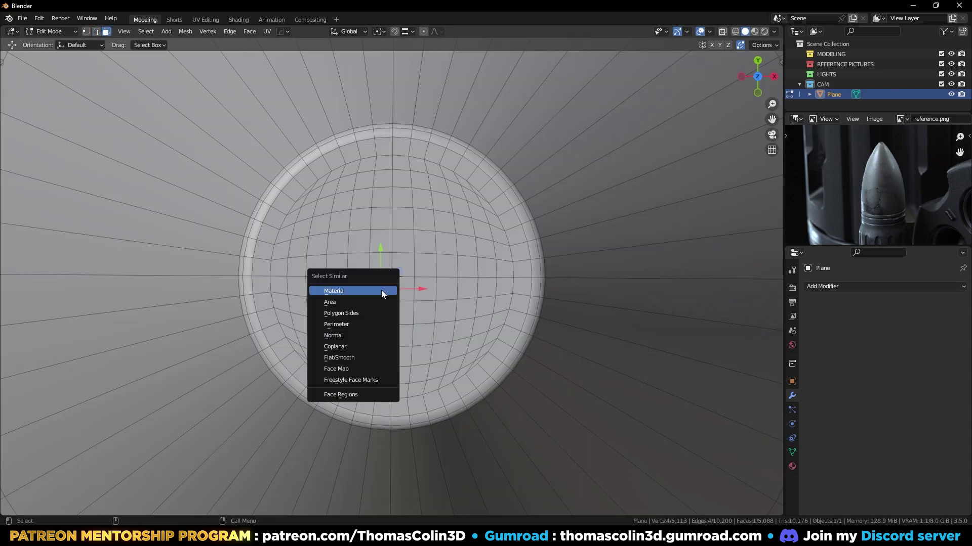
{"action": "left_click", "coordinate": [343, 347]}
{"action": "key", "text": "ctrl+KP_Add"}
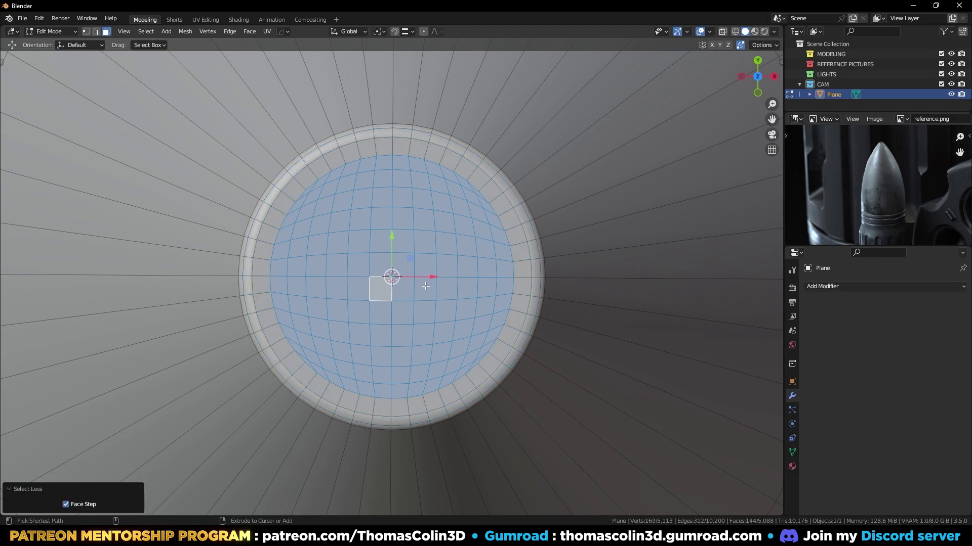
{"action": "key", "text": "ctrl+z"}
{"action": "key", "text": "1"}
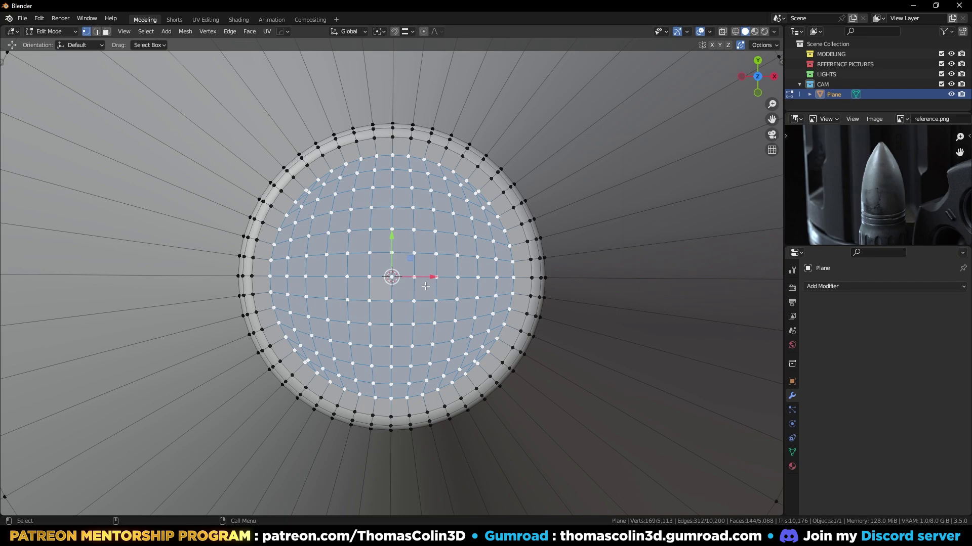
{"action": "key", "text": "ctrl+KP_Subtract"}
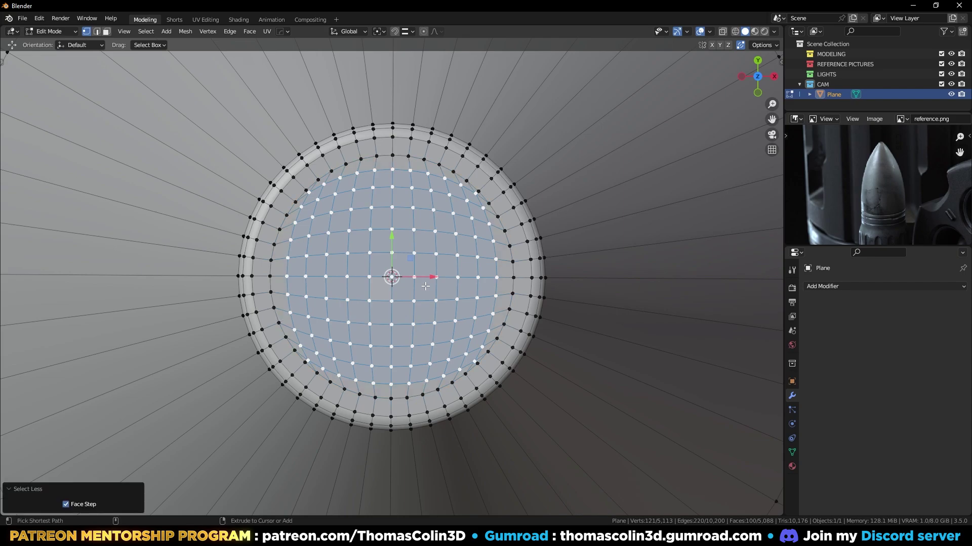
{"action": "right_click", "coordinate": [442, 250]}
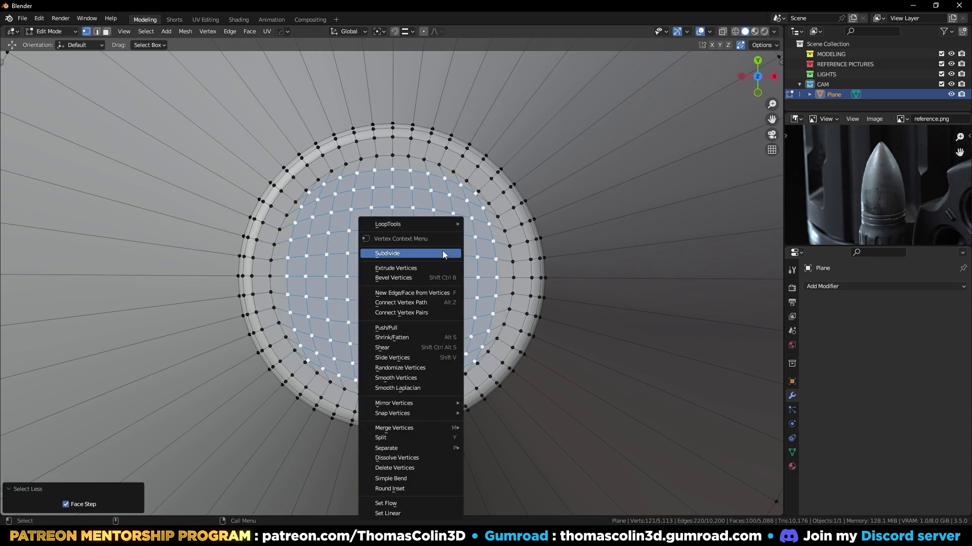
{"action": "left_click", "coordinate": [417, 377]}
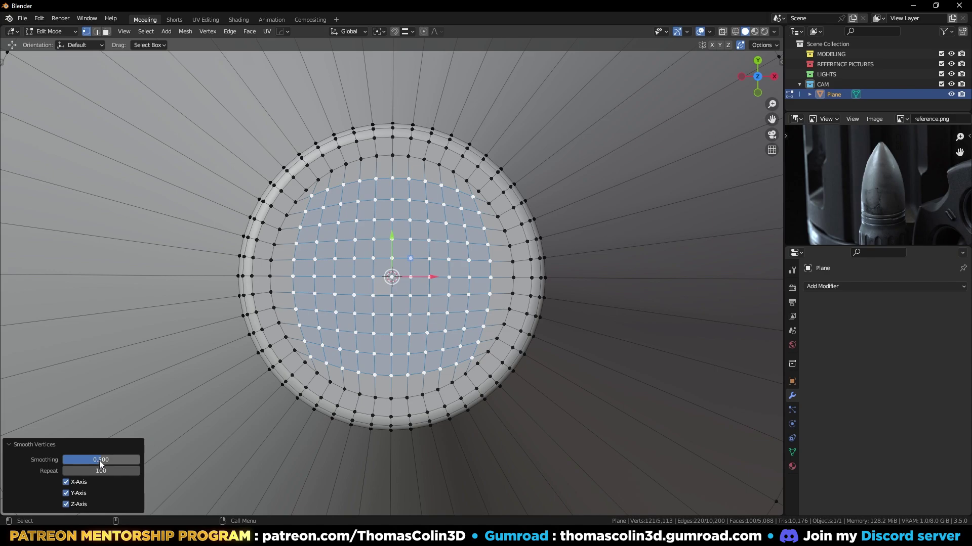
{"action": "left_click_drag", "start_coordinate": [99, 460], "coordinate": [139, 461]}
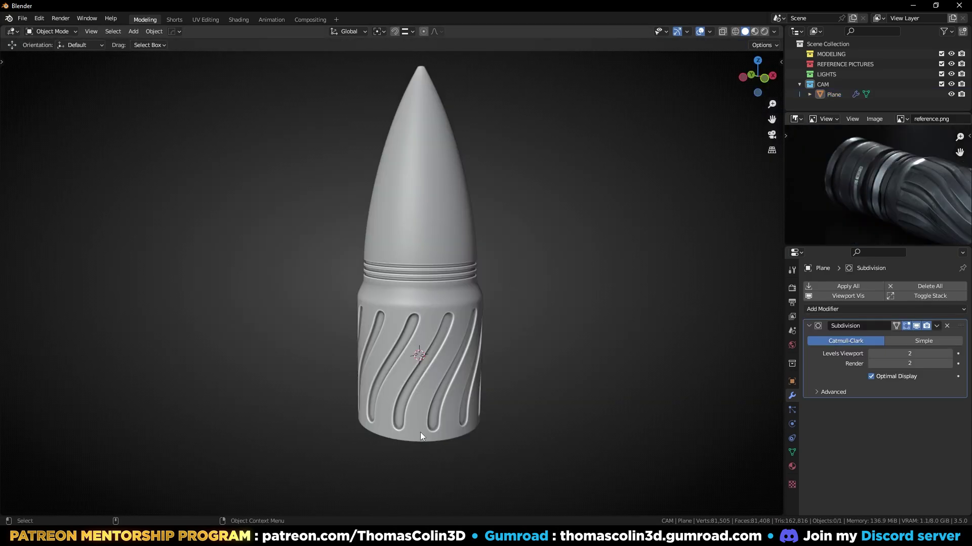
- Extrude the fluted cylinder's open bottom loop 0.4886 m downward and scale it to about 0.95 to form a chamfer
{"action": "left_click", "coordinate": [420, 437]}
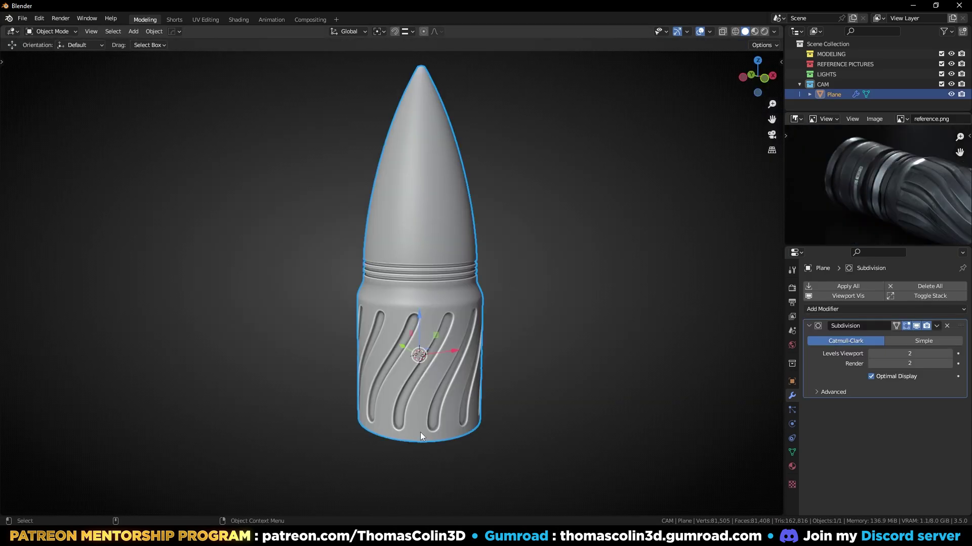
{"action": "scroll", "coordinate": [818, 199], "scroll_direction": "down", "scroll_amount": 3}
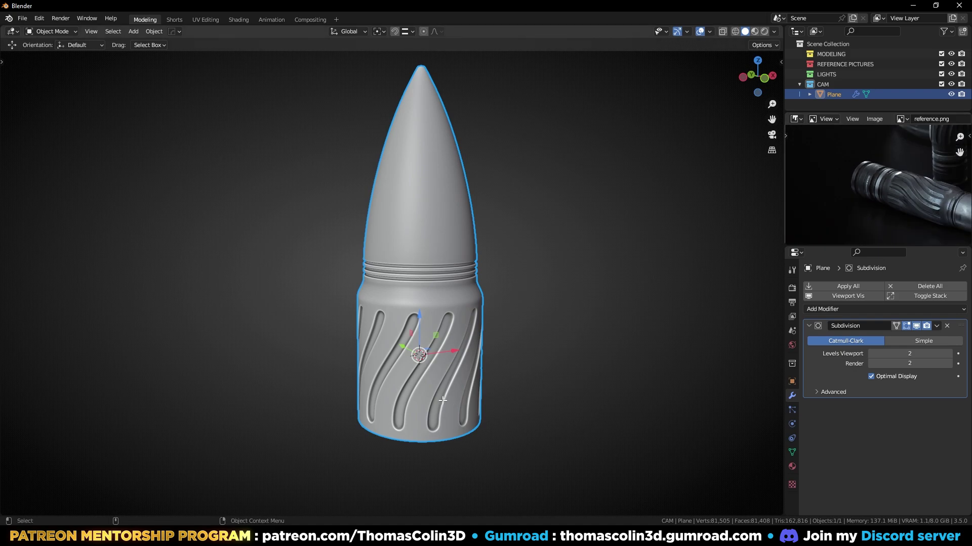
{"action": "key", "text": "Tab"}
{"action": "left_click", "coordinate": [516, 309], "text": "alt"}
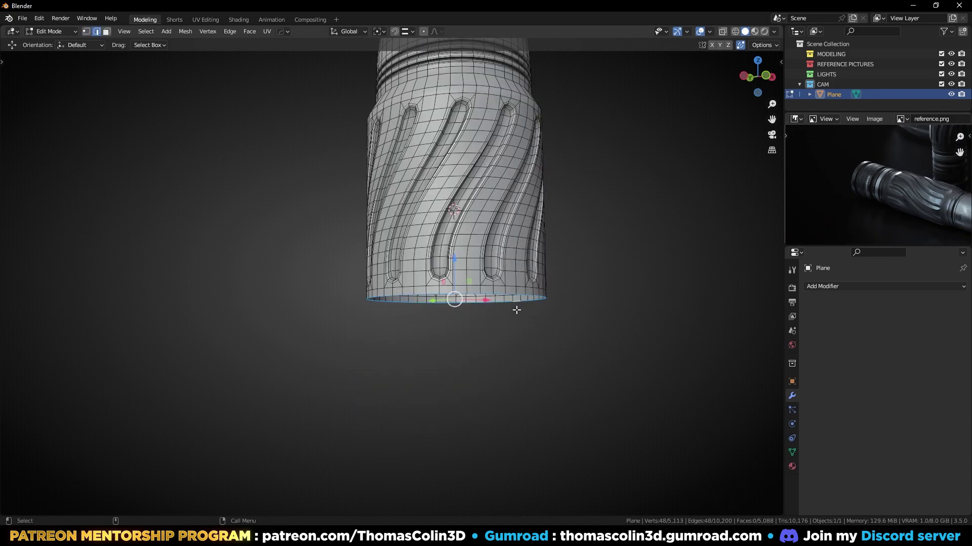
{"action": "key", "text": "g"}
{"action": "key", "text": "z"}
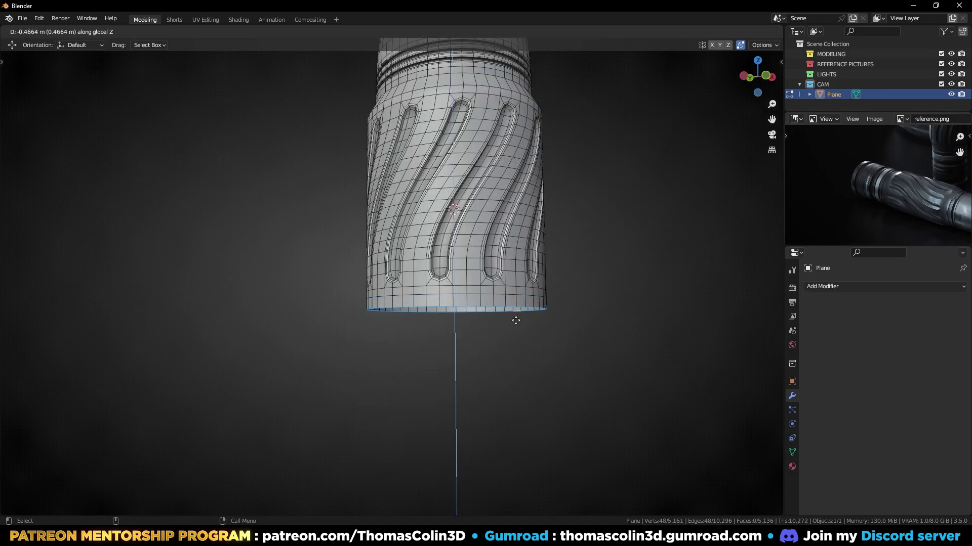
{"action": "left_click", "coordinate": [516, 320]}
{"action": "key", "text": "s"}
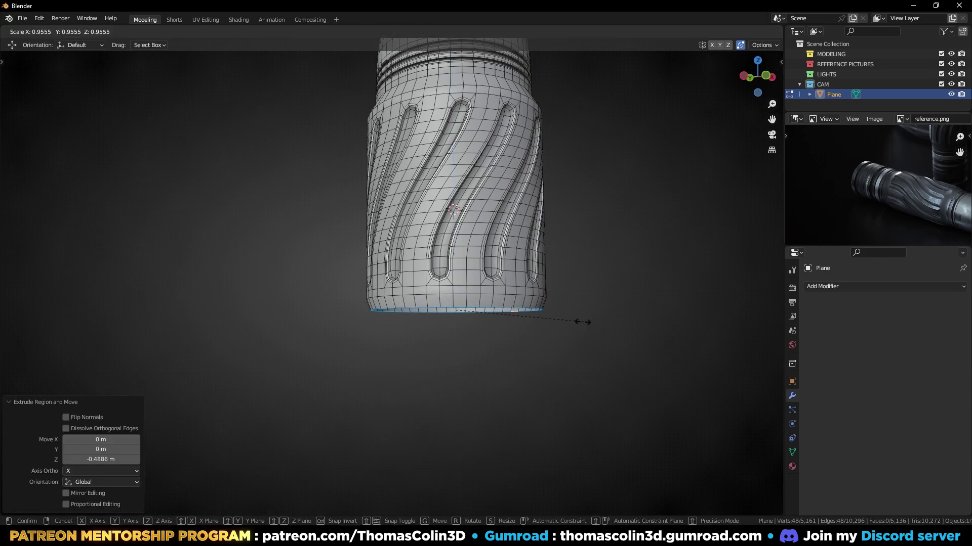
{"action": "left_click", "coordinate": [571, 322]}
- Extrude the bottom loop far downward into a long straight cylinder and add 10 evenly spaced horizontal loop cuts to it
{"action": "key", "text": "KP_1"}
{"action": "key", "text": "e"}
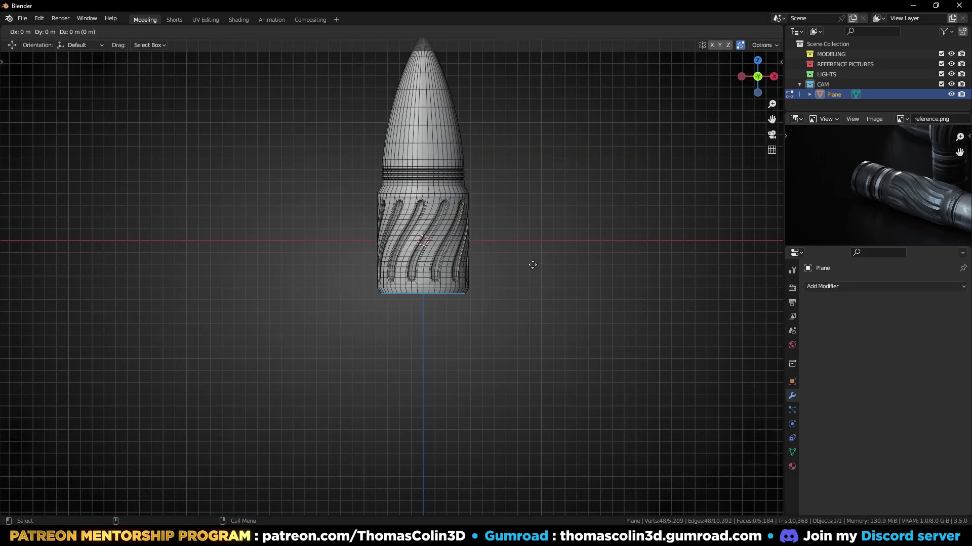
{"action": "left_click", "coordinate": [557, 404]}
{"action": "key", "text": "ctrl+r"}
{"action": "scroll", "coordinate": [438, 368], "scroll_direction": "up", "scroll_amount": 9}
{"action": "left_click", "coordinate": [438, 368]}
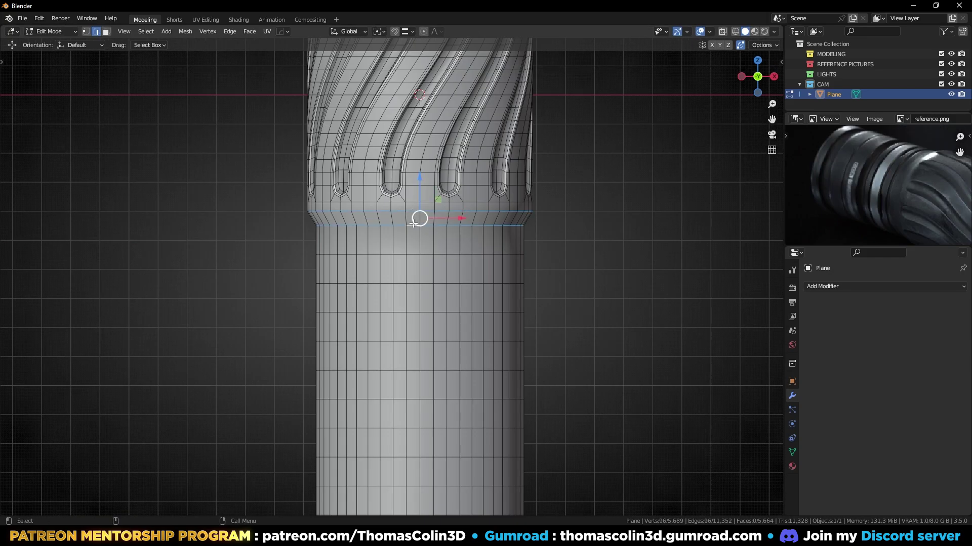
- Bevel the lower chamfer's two edge loops by about 0.065 m with 2 segments and profile 1, and deselect everything
{"action": "scroll", "coordinate": [419, 217], "scroll_direction": "up", "scroll_amount": 2}
{"action": "key", "text": "ctrl+b"}
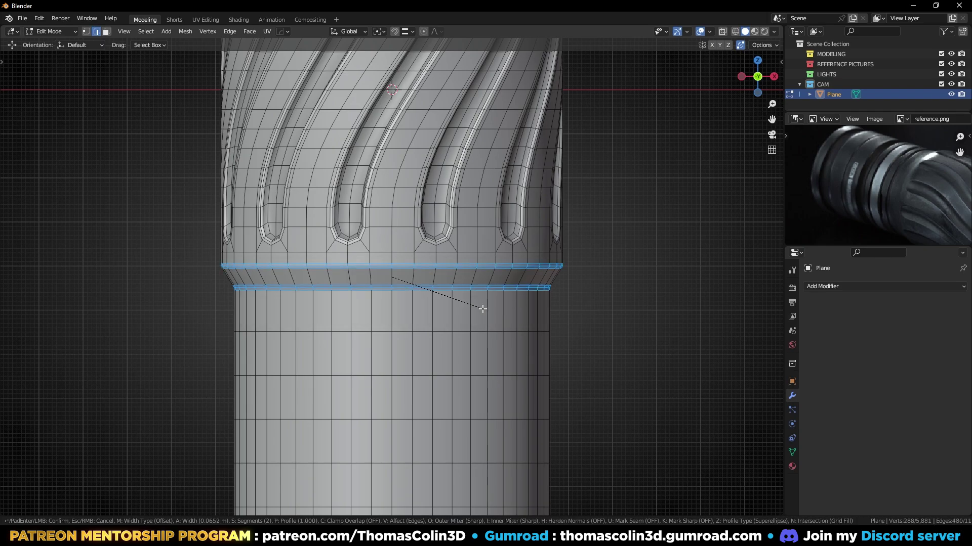
{"action": "left_click", "coordinate": [484, 309]}
{"action": "left_click", "coordinate": [728, 210]}
- Bevel the two edge loops bounding the sloped shoulder above the flutes with 2 segments
{"action": "middle_click_drag", "start_coordinate": [577, 172], "coordinate": [544, 210], "text": "ctrl"}
{"action": "middle_click_drag", "start_coordinate": [527, 144], "coordinate": [533, 250], "text": "shift"}
{"action": "middle_click_drag", "start_coordinate": [499, 170], "coordinate": [518, 242], "text": "shift"}
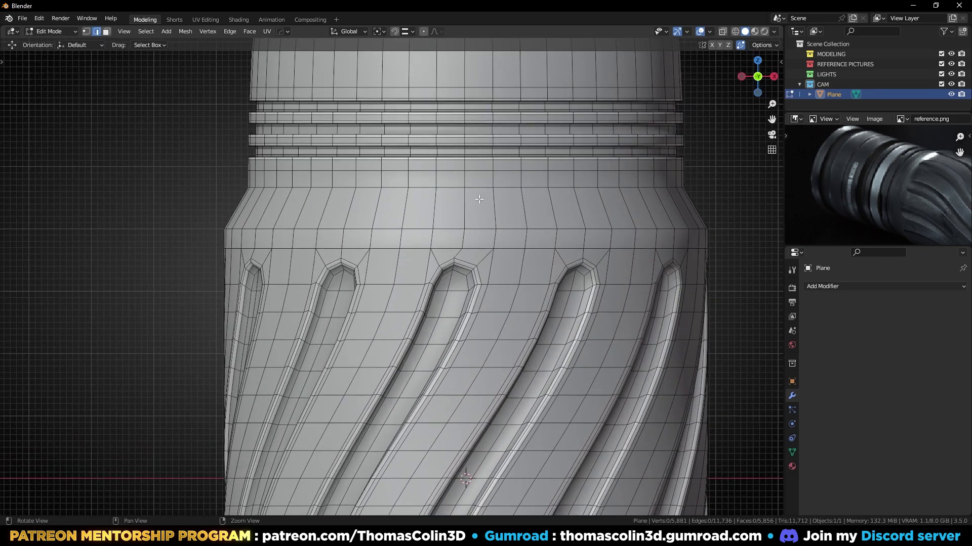
{"action": "left_click", "coordinate": [422, 187], "text": "alt"}
{"action": "left_click", "coordinate": [389, 231], "text": "alt+shift"}
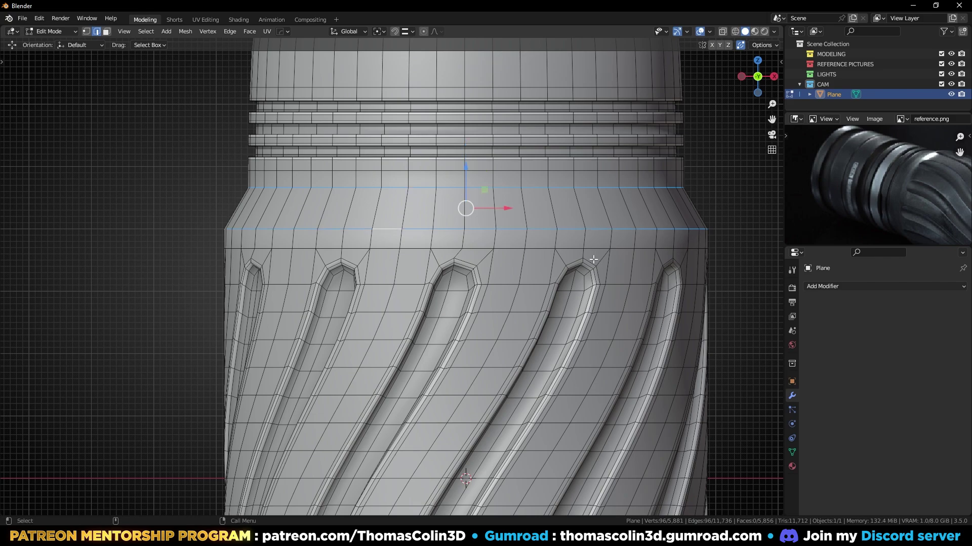
{"action": "key", "text": "ctrl+b"}
{"action": "left_click", "coordinate": [563, 254]}
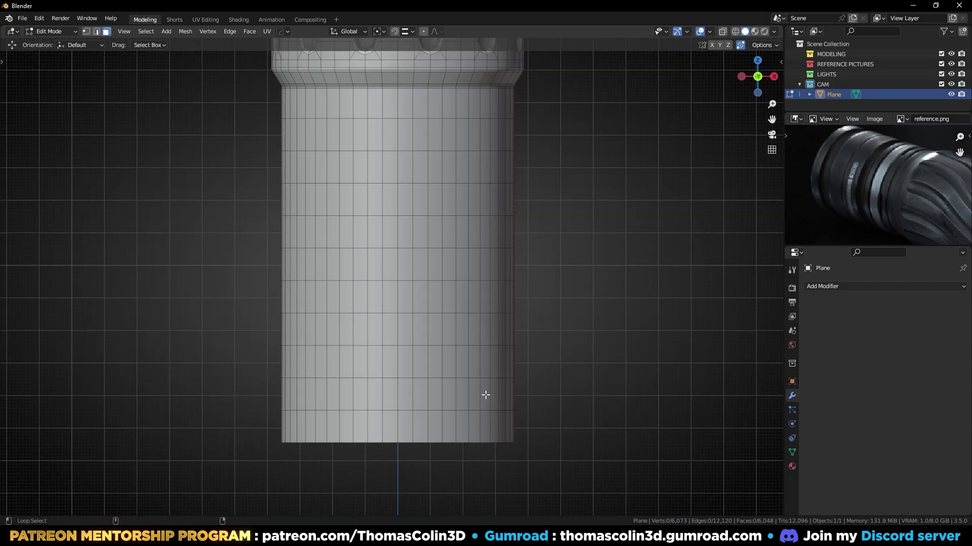
- Extrude the lower cylinder's fourth and second-to-last face rings in place and shrink them inward to make two wide grooves
{"action": "left_click", "coordinate": [490, 395], "text": "alt"}
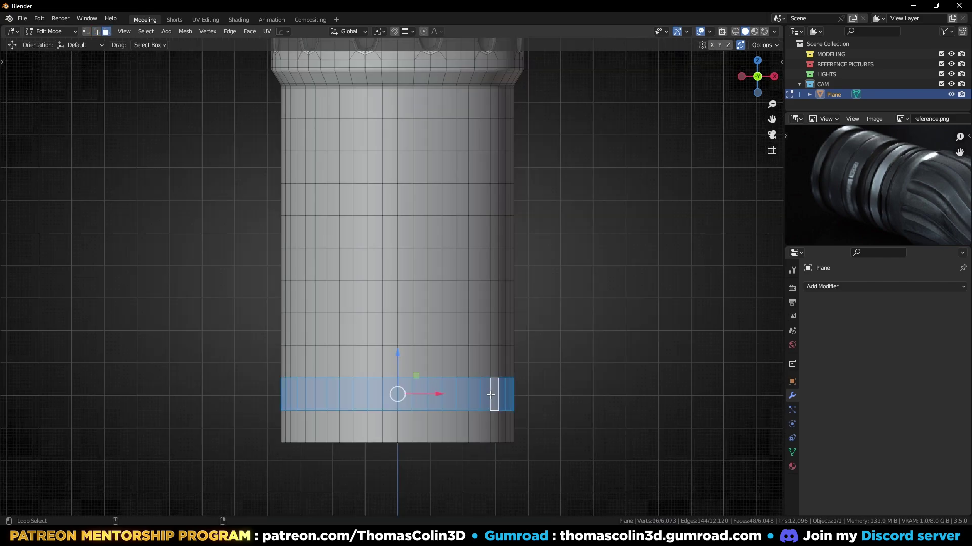
{"action": "left_click", "coordinate": [479, 201], "text": "alt+shift"}
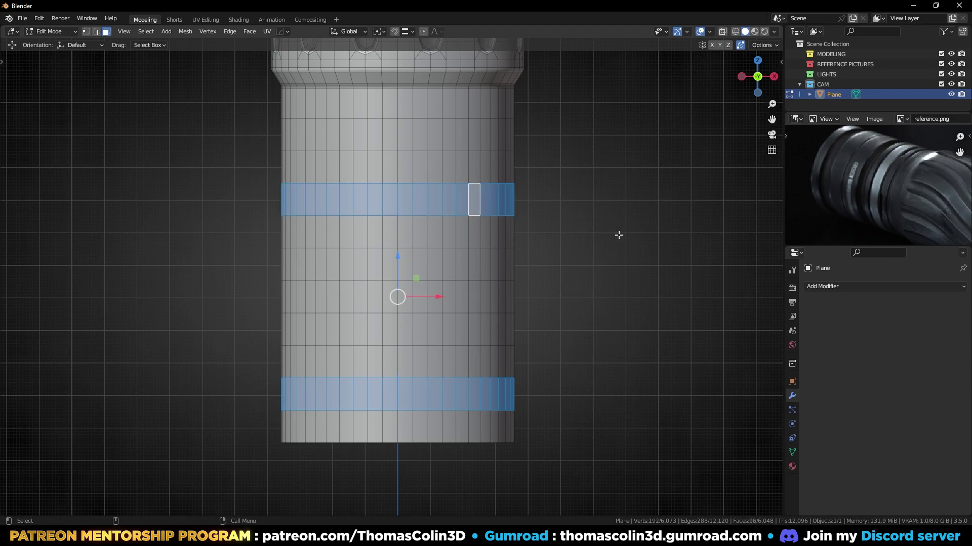
{"action": "key", "text": "e"}
{"action": "right_click", "coordinate": [592, 198]}
{"action": "key", "text": "alt+s"}
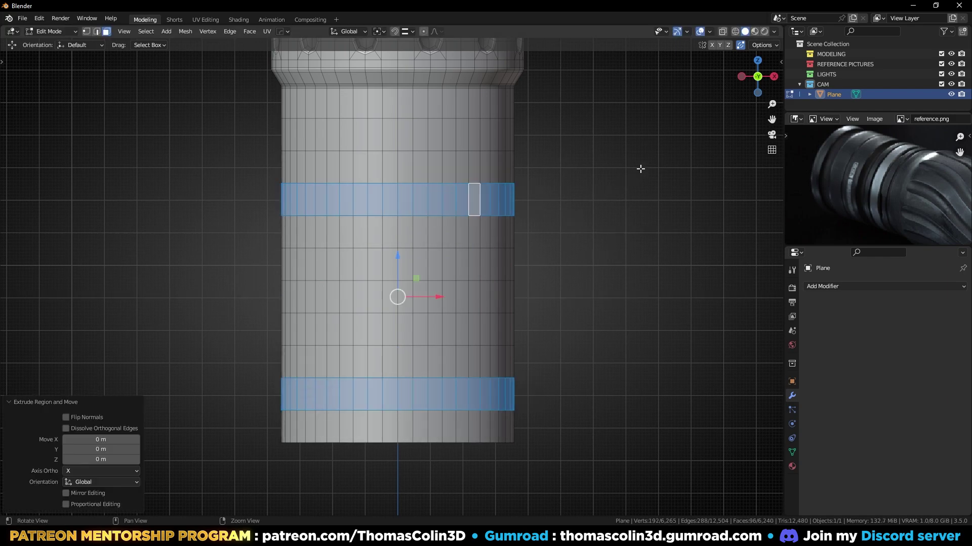
{"action": "left_click", "coordinate": [630, 211]}
- Inset the face ring midway between the two wide grooves by 0.1455 m and scale it inward to about 0.94
{"action": "left_click", "coordinate": [479, 295], "text": "alt"}
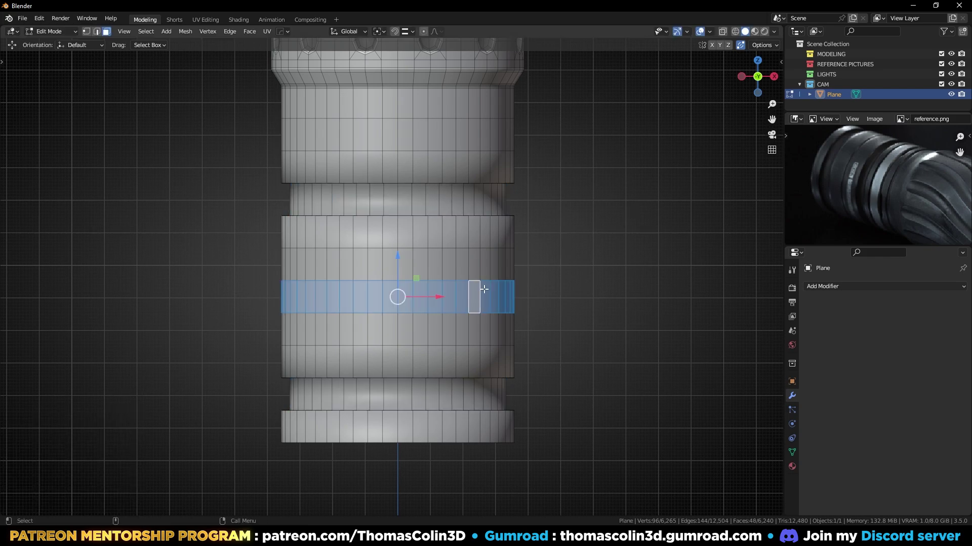
{"action": "key", "text": "i"}
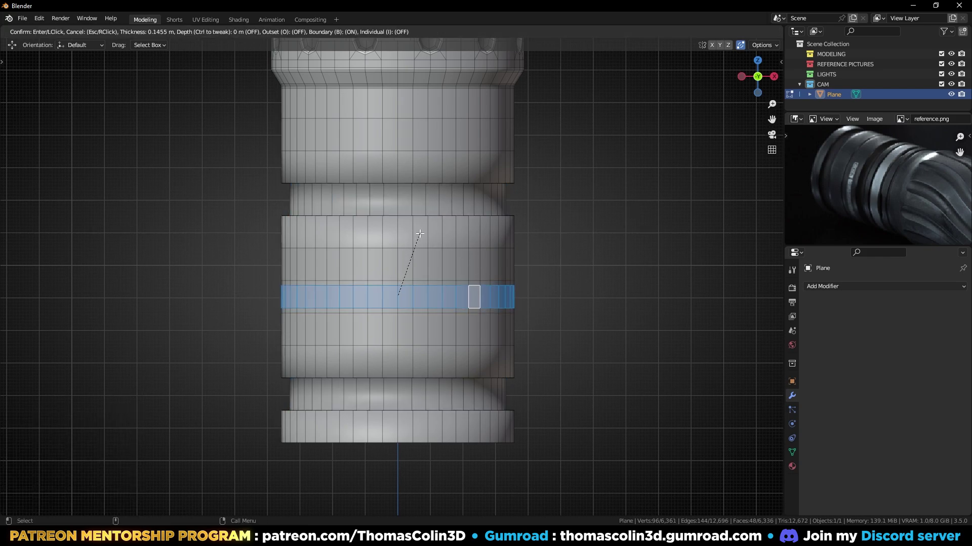
{"action": "left_click", "coordinate": [419, 234]}
{"action": "key", "text": "s"}
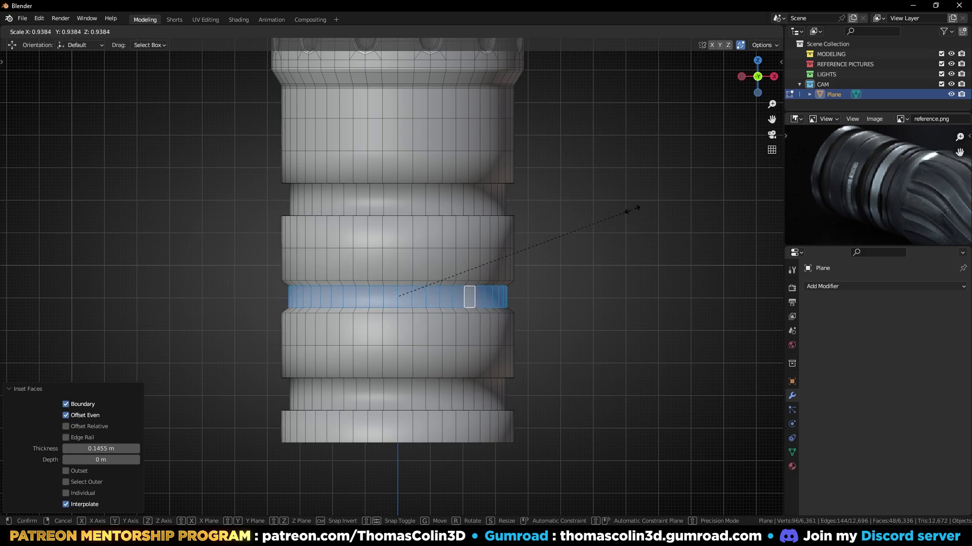
{"action": "left_click", "coordinate": [632, 210]}
- Bevel the four edge loops centred on the lower cylinder's raised bands by about 0.117 m with 1 segment
{"action": "key", "text": "2"}
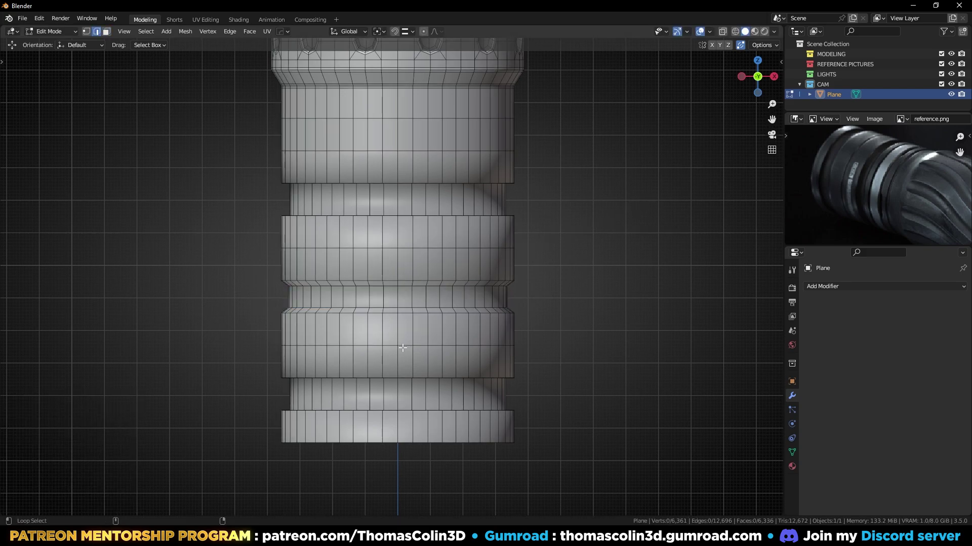
{"action": "left_click", "coordinate": [416, 345], "text": "alt"}
{"action": "left_click", "coordinate": [404, 248], "text": "alt+shift"}
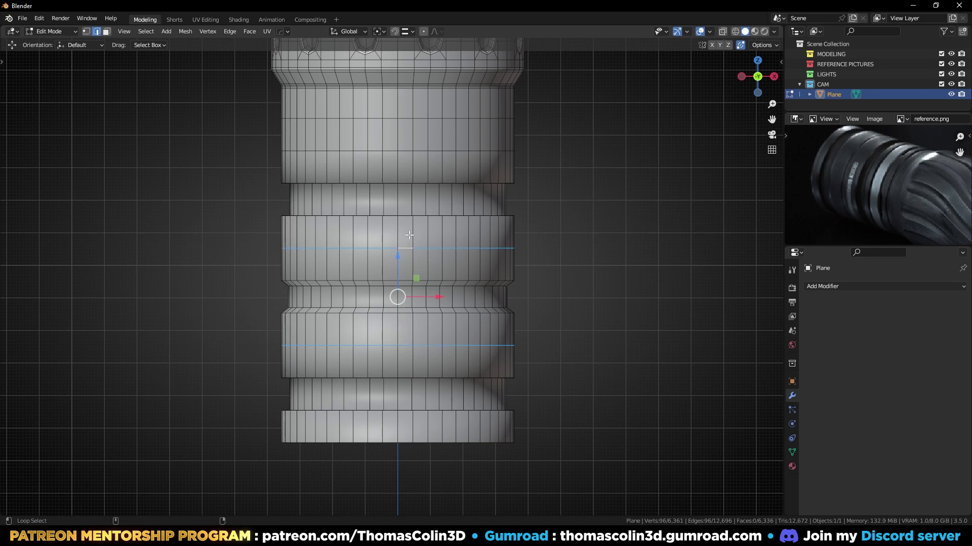
{"action": "left_click", "coordinate": [404, 150], "text": "alt+shift"}
{"action": "middle_click_drag", "start_coordinate": [403, 150], "coordinate": [418, 202], "text": "shift"}
{"action": "scroll", "coordinate": [418, 202], "scroll_direction": "up", "scroll_amount": 2}
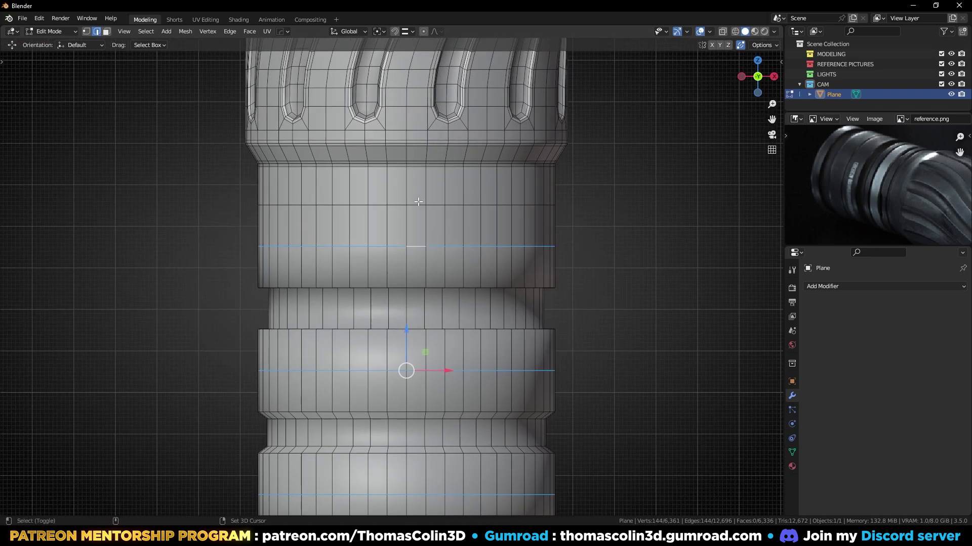
{"action": "left_click", "coordinate": [417, 204], "text": "alt+shift"}
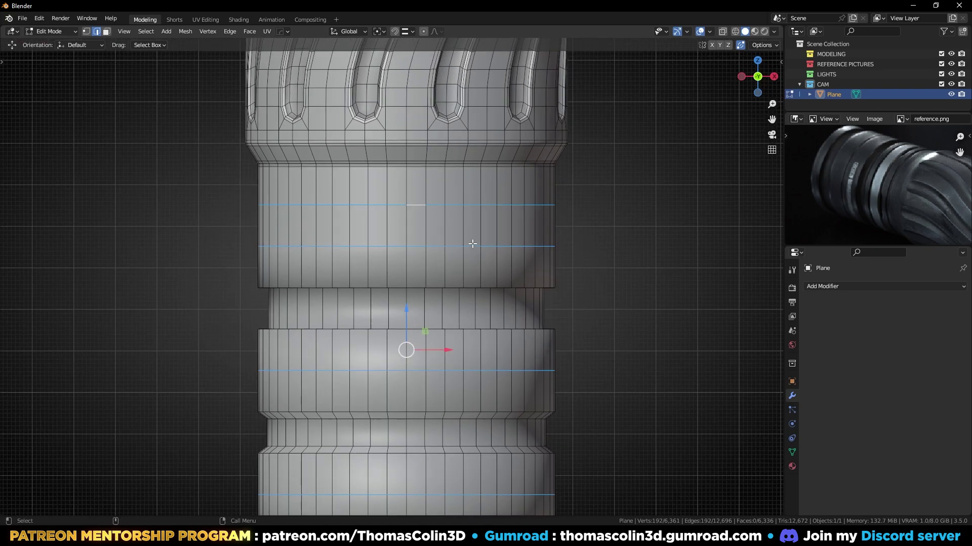
{"action": "key", "text": "ctrl+b"}
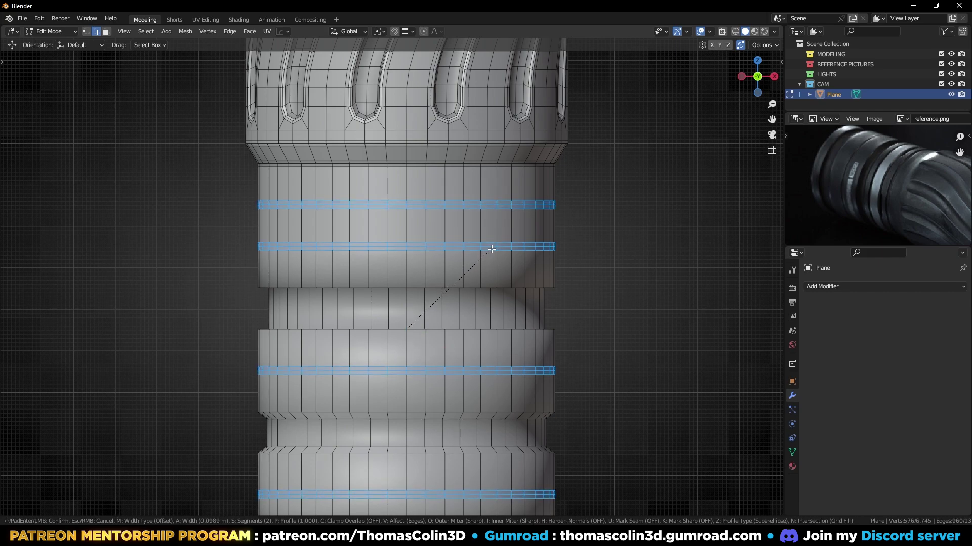
{"action": "scroll", "coordinate": [492, 249], "scroll_direction": "down", "scroll_amount": 1}
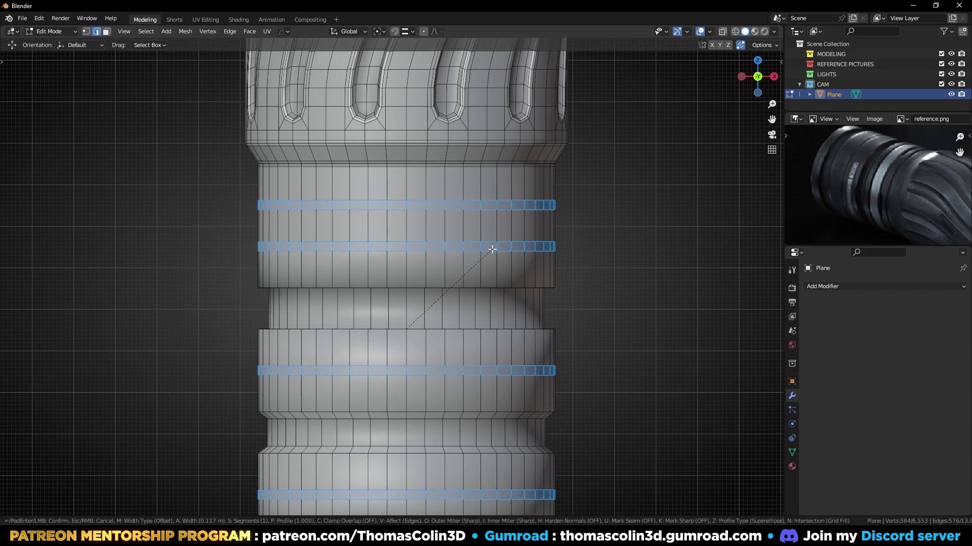
{"action": "left_click", "coordinate": [492, 249]}
- Extrude the four narrow bevelled face rings in place and shrink them inward along their normals to cut thin grooves
{"action": "key", "text": "e"}
{"action": "right_click", "coordinate": [604, 213]}
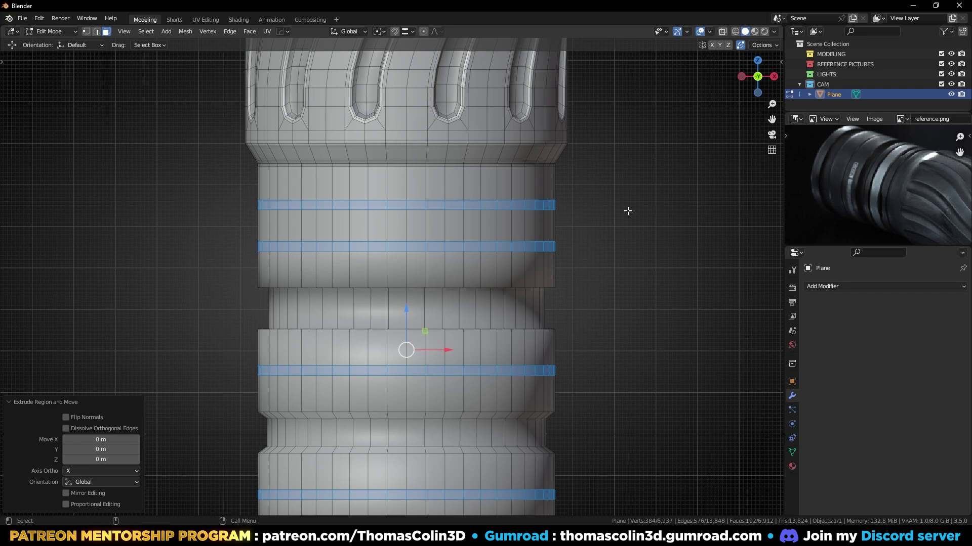
{"action": "key", "text": "alt+s"}
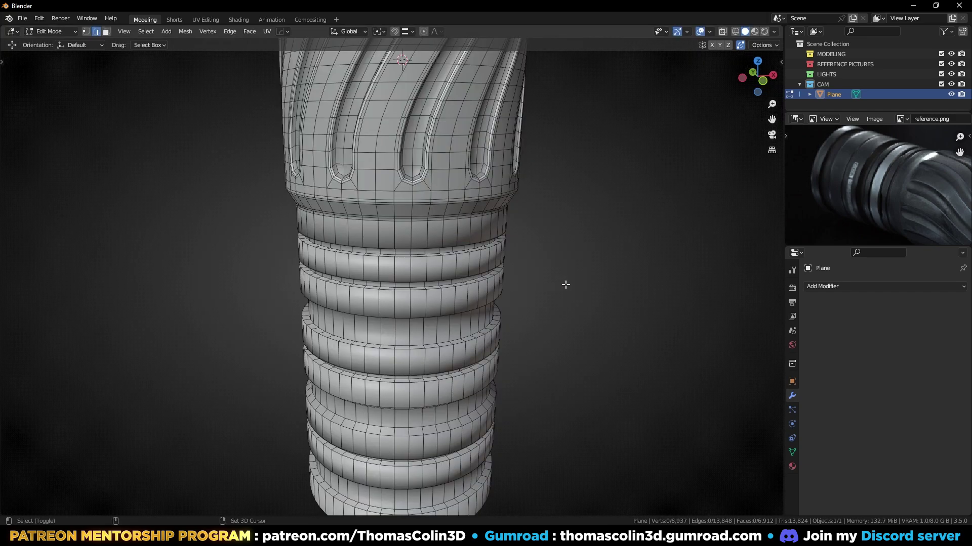
- Select all the rim and floor edge loops of the lower cylinder's grooves and bevel them by about 0.05 m with 2 segments
{"action": "scroll", "coordinate": [613, 226], "scroll_direction": "up", "scroll_amount": 5}
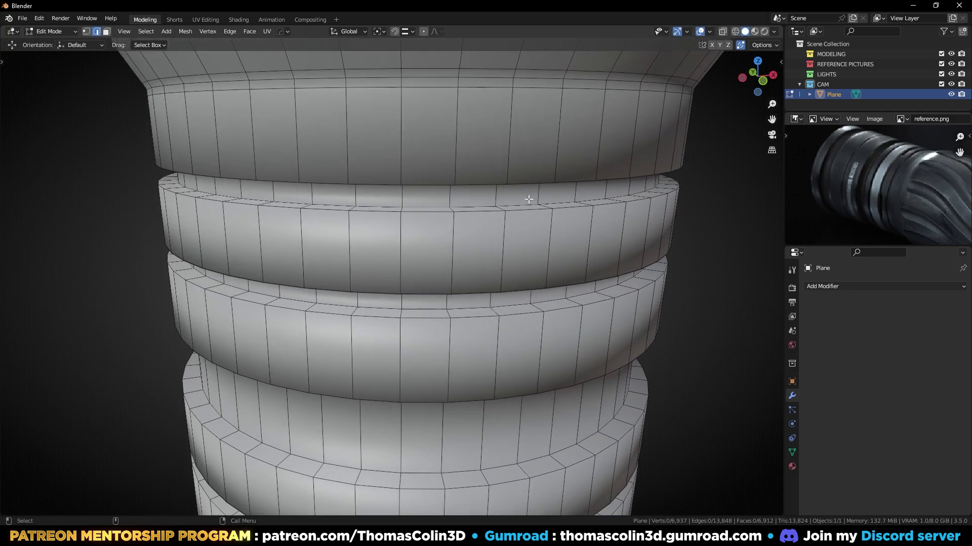
{"action": "left_click", "coordinate": [525, 186], "text": "alt"}
{"action": "left_click", "coordinate": [524, 205], "text": "alt+shift"}
{"action": "left_click", "coordinate": [525, 209], "text": "alt+shift"}
{"action": "middle_click_drag", "start_coordinate": [525, 222], "coordinate": [539, 266]}
{"action": "left_click", "coordinate": [534, 108], "text": "alt+shift"}
{"action": "left_click", "coordinate": [535, 202], "text": "alt+shift"}
{"action": "left_click", "coordinate": [535, 208], "text": "alt+shift"}
{"action": "left_click", "coordinate": [535, 226], "text": "alt+shift"}
{"action": "left_click", "coordinate": [540, 268], "text": "alt+shift"}
{"action": "left_click", "coordinate": [540, 363], "text": "alt+shift"}
{"action": "mouse_move", "coordinate": [540, 363]}
{"action": "middle_mouse_down"}
{"action": "mouse_move", "coordinate": [540, 256]}
{"action": "mouse_move", "coordinate": [538, 374]}
{"action": "middle_mouse_up"}
{"action": "left_click", "coordinate": [540, 254], "text": "alt+shift"}
{"action": "left_click", "coordinate": [539, 430], "text": "alt+shift"}
{"action": "left_click", "coordinate": [534, 413], "text": "alt+shift"}
{"action": "middle_click_drag", "start_coordinate": [557, 456], "coordinate": [521, 325], "text": "shift"}
{"action": "left_click", "coordinate": [529, 333], "text": "alt+shift"}
{"action": "left_click", "coordinate": [523, 351], "text": "alt+shift"}
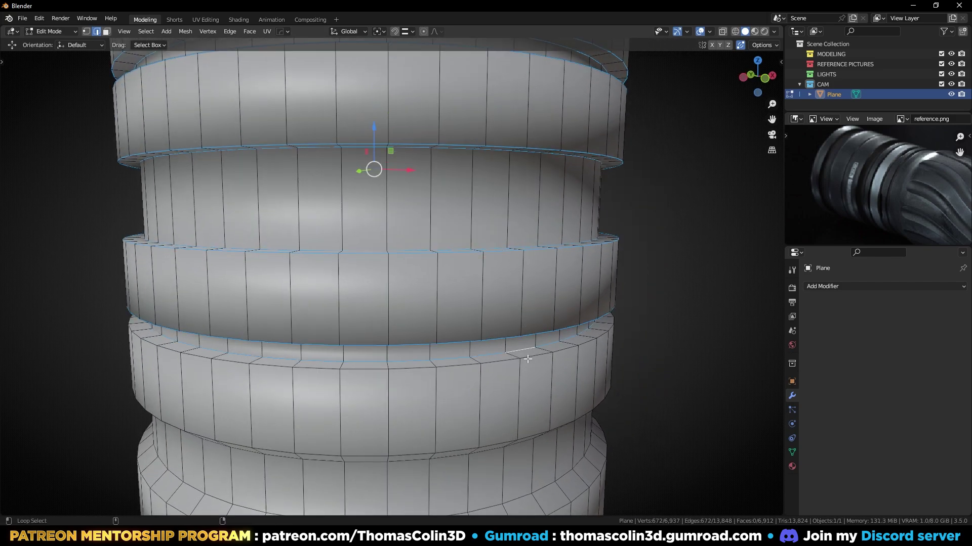
{"action": "left_click", "coordinate": [521, 359], "text": "alt+shift"}
{"action": "left_click", "coordinate": [519, 438], "text": "alt+shift"}
{"action": "left_click", "coordinate": [518, 445], "text": "alt+shift"}
{"action": "left_click", "coordinate": [519, 498], "text": "alt+shift"}
{"action": "left_click", "coordinate": [554, 510], "text": "alt+shift"}
{"action": "middle_click_drag", "start_coordinate": [540, 441], "coordinate": [517, 223]}
{"action": "left_click", "coordinate": [513, 219], "text": "alt+shift"}
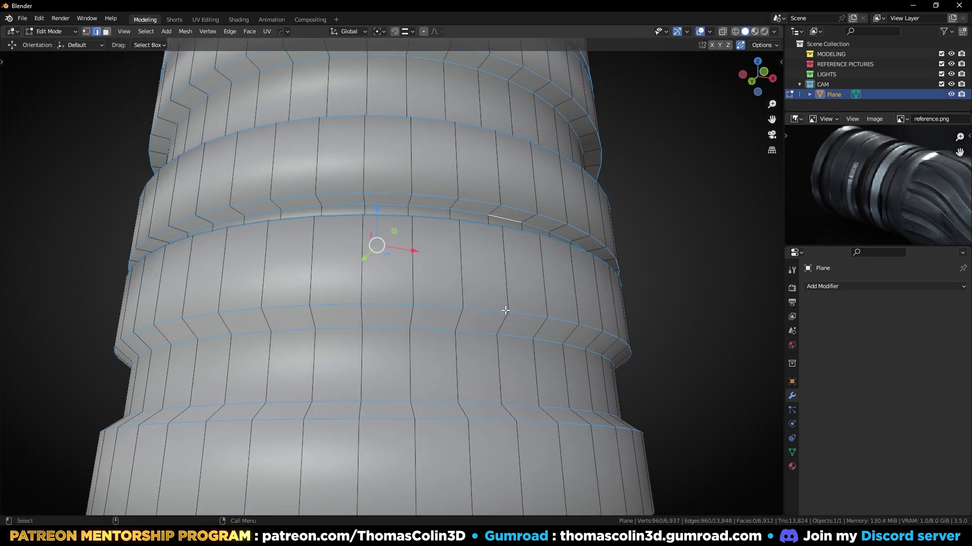
{"action": "middle_click_drag", "start_coordinate": [504, 310], "coordinate": [453, 352]}
{"action": "left_click", "coordinate": [521, 473], "text": "alt+shift"}
{"action": "left_click", "coordinate": [523, 359], "text": "alt+shift"}
{"action": "left_click", "coordinate": [524, 375], "text": "alt+shift"}
{"action": "left_click", "coordinate": [475, 451], "text": "alt+shift"}
{"action": "left_click", "coordinate": [439, 321], "text": "alt+shift"}
{"action": "left_click", "coordinate": [434, 247], "text": "alt+shift"}
{"action": "left_click", "coordinate": [447, 325], "text": "alt+shift"}
{"action": "left_click", "coordinate": [470, 405], "text": "alt+shift"}
{"action": "middle_click_drag", "start_coordinate": [498, 449], "coordinate": [486, 379], "text": "shift"}
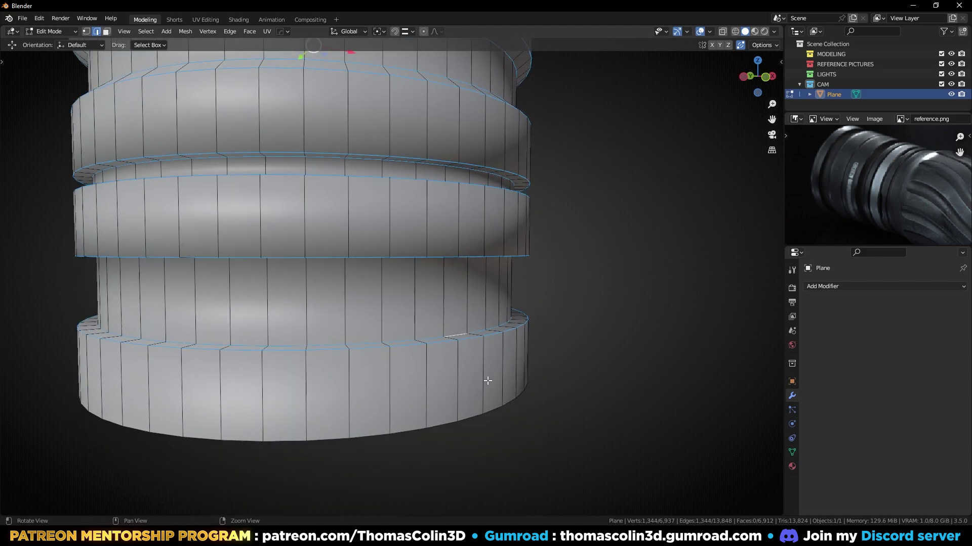
{"action": "scroll", "coordinate": [498, 366], "scroll_direction": "up", "scroll_amount": 1}
{"action": "key", "text": "ctrl+b"}
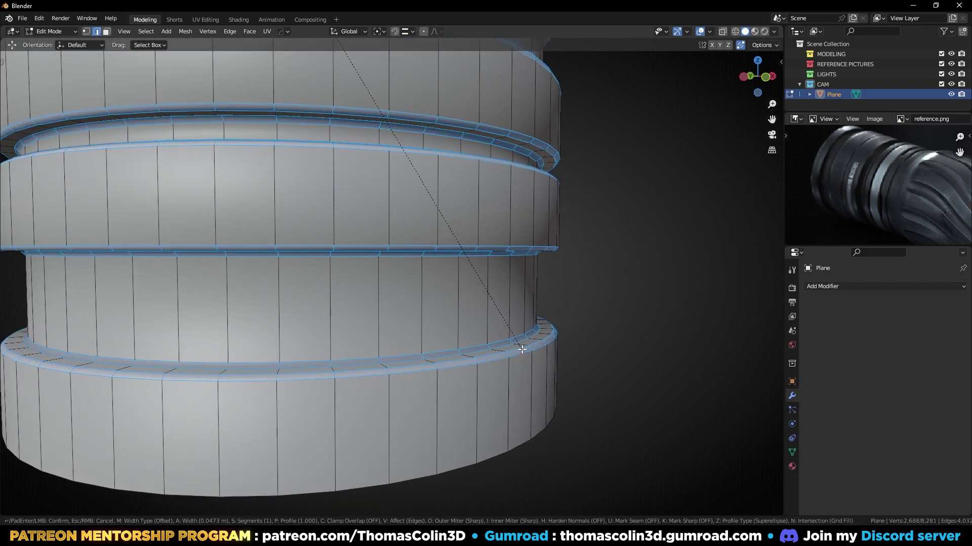
{"action": "scroll", "coordinate": [522, 349], "scroll_direction": "up", "scroll_amount": 1}
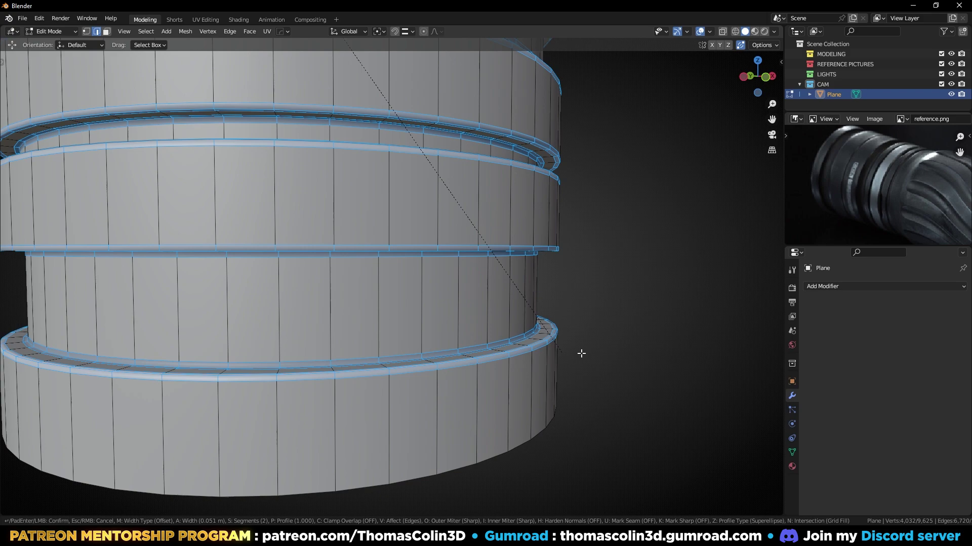
{"action": "left_click", "coordinate": [608, 355]}
- Extrude only the open bottom edge loop and scale it inward to 0.853 to form a flat rim
{"action": "middle_click_drag", "start_coordinate": [597, 332], "coordinate": [418, 246]}
{"action": "key", "text": "alt+a"}
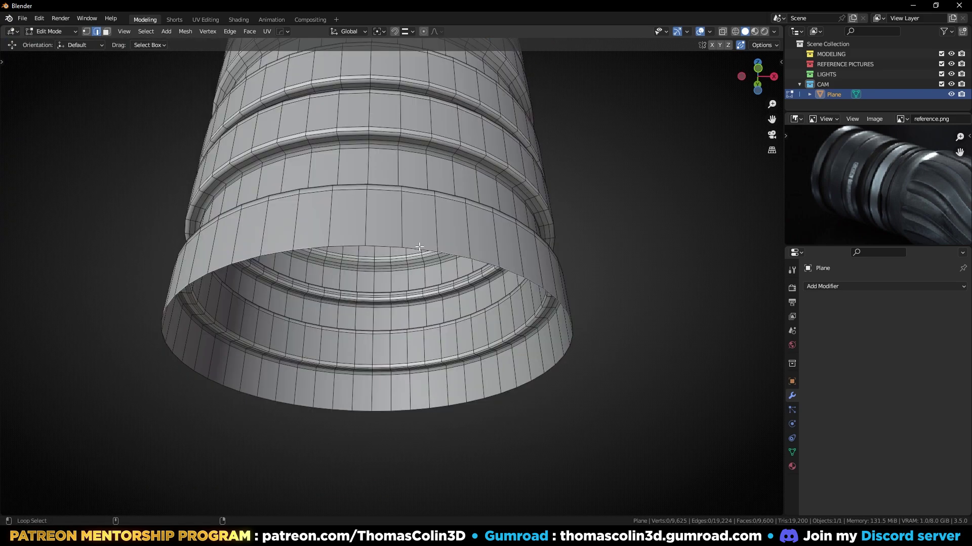
{"action": "left_click", "coordinate": [415, 245], "text": "alt"}
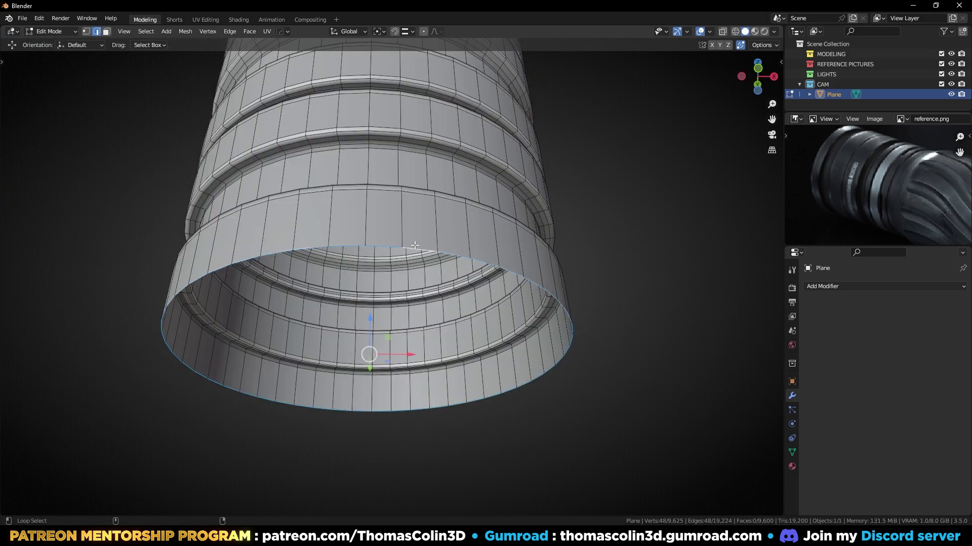
{"action": "key", "text": "e"}
{"action": "key", "text": "s"}
{"action": "left_click", "coordinate": [594, 253]}
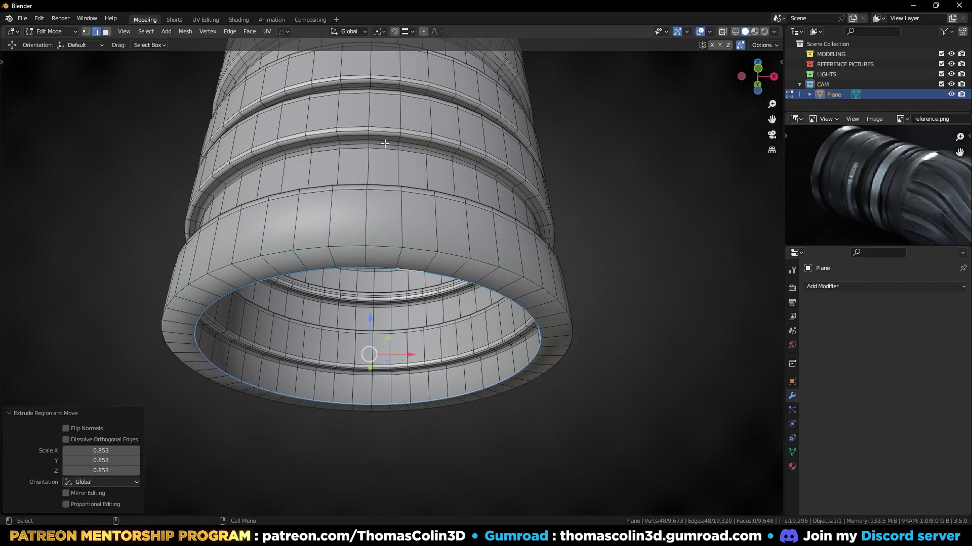
- Close the bottom opening with a Grid Fill of span 12 and raise its offset to align the grid with the rim
{"action": "left_click", "coordinate": [249, 32]}
{"action": "left_click", "coordinate": [278, 151]}
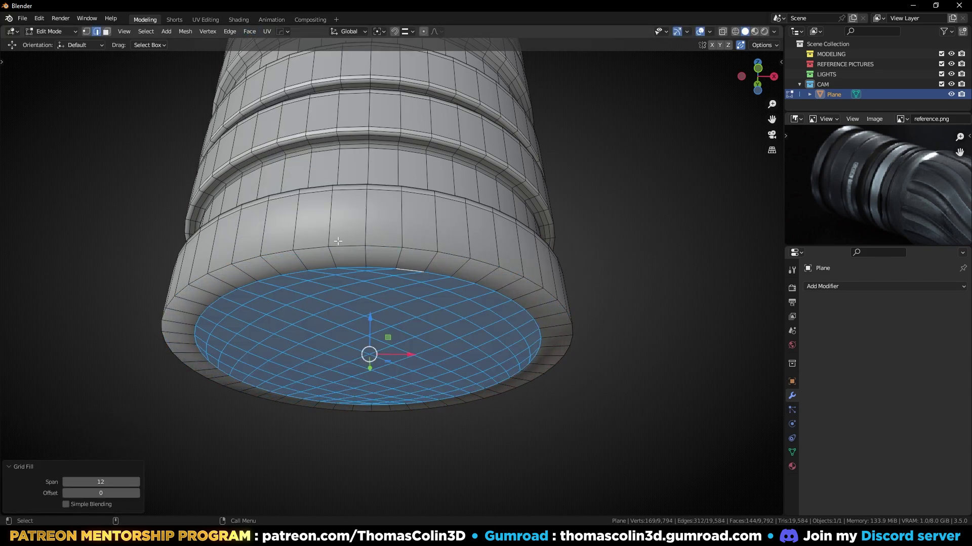
{"action": "middle_click_drag", "start_coordinate": [304, 203], "coordinate": [141, 490]}
{"action": "left_click", "coordinate": [137, 493]}
{"action": "left_click", "coordinate": [137, 494]}
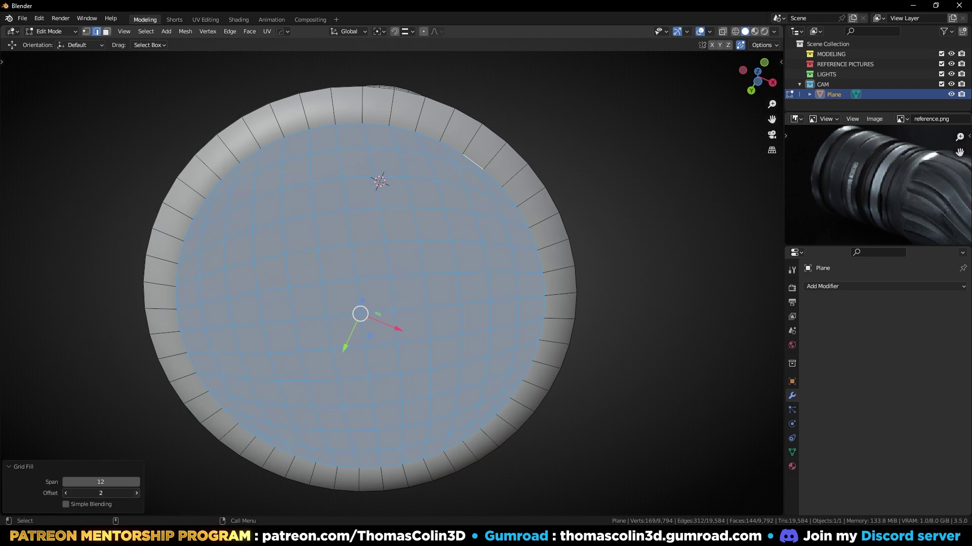
{"action": "left_click", "coordinate": [137, 494]}
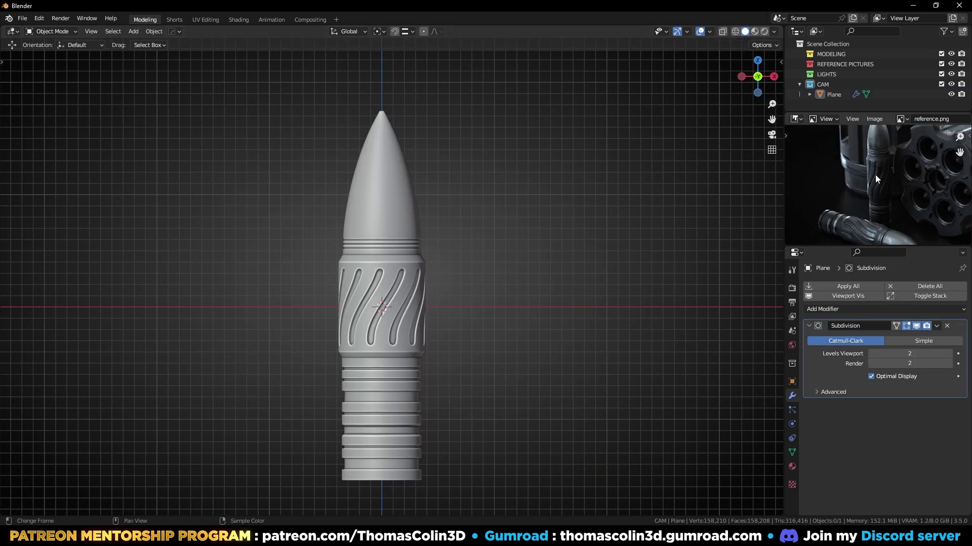
- Move all the vertices above the fluted section up about 4.41 m with smooth proportional editing, stretching the flutes
{"action": "key", "text": "Tab"}
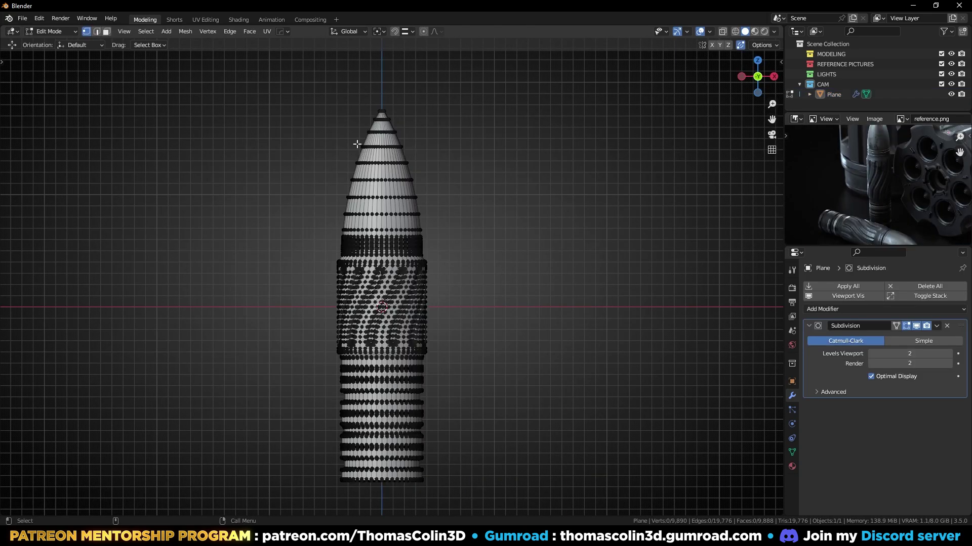
{"action": "left_click_drag", "start_coordinate": [280, 84], "coordinate": [487, 259]}
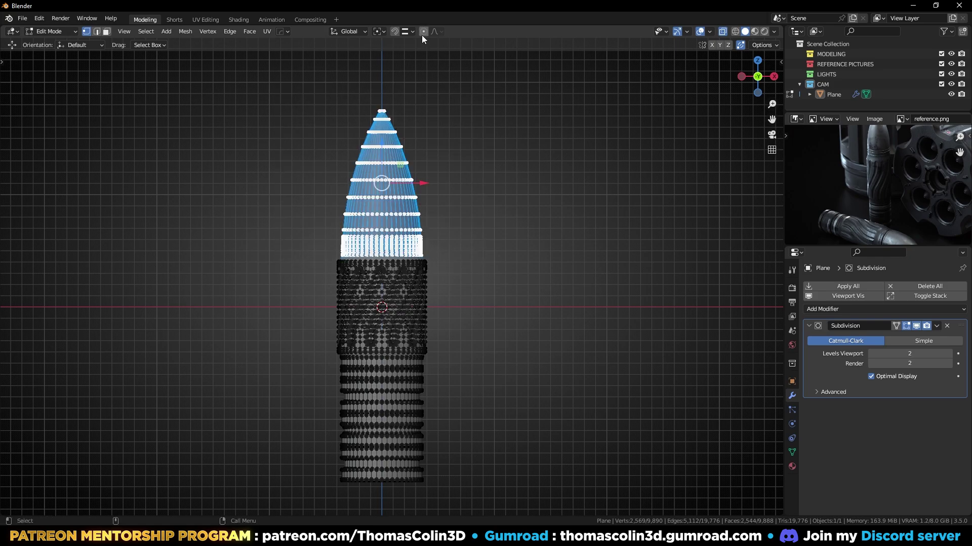
{"action": "key", "text": "g"}
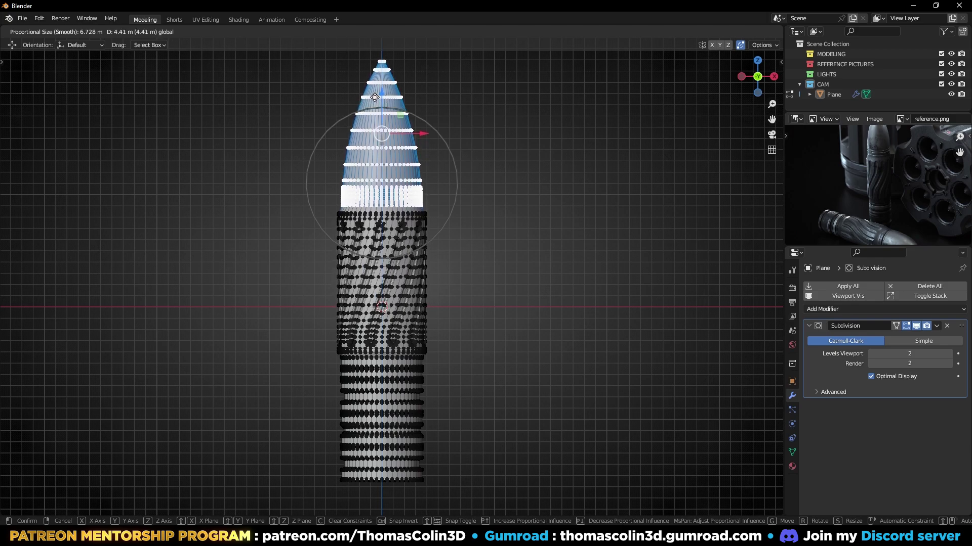
{"action": "left_click", "coordinate": [374, 96]}
{"action": "key", "text": "Tab"}
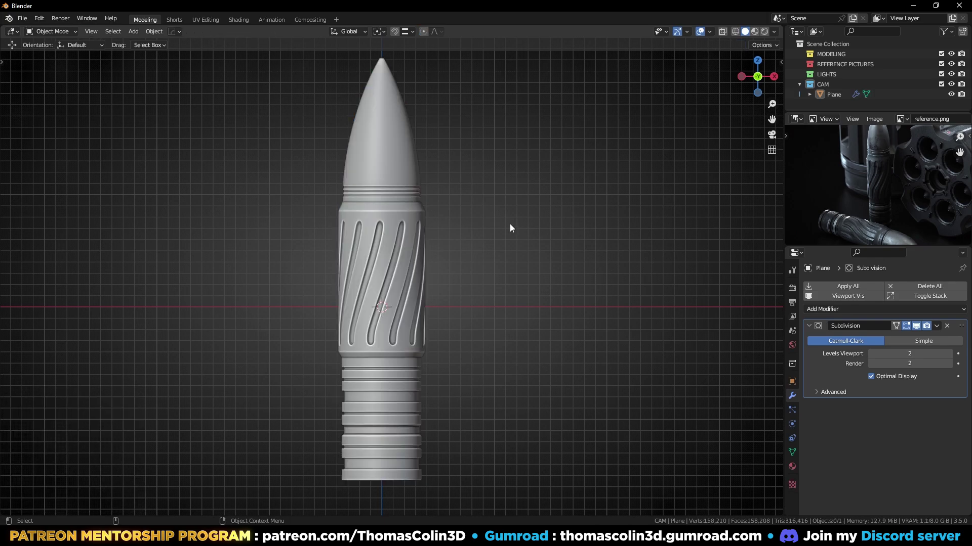
- Move the bullet along the Y axis, well away from the world origin
{"action": "mouse_move", "coordinate": [299, 233]}
{"action": "middle_mouse_down"}
{"action": "mouse_move", "coordinate": [308, 305]}
{"action": "mouse_move", "coordinate": [311, 226]}
{"action": "middle_mouse_up"}
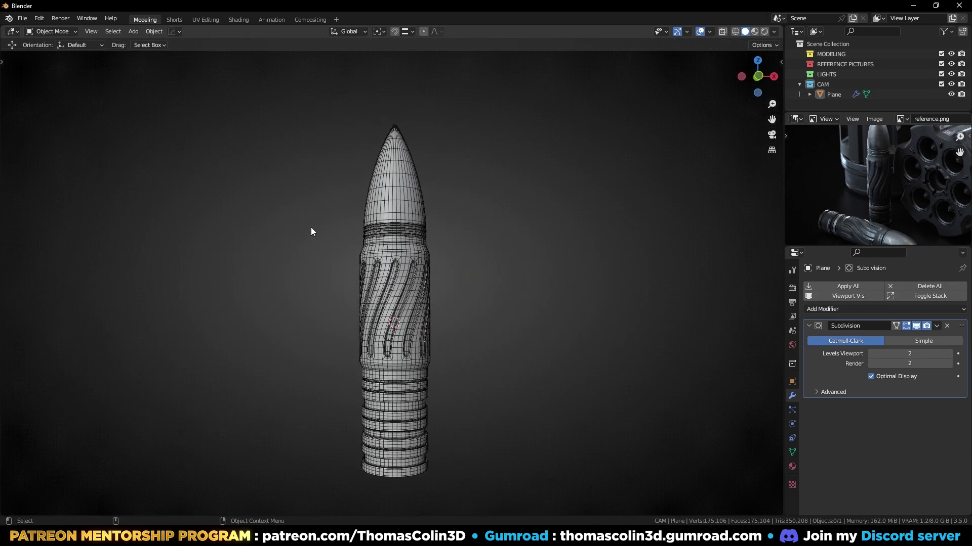
{"action": "key", "text": "KP_1"}
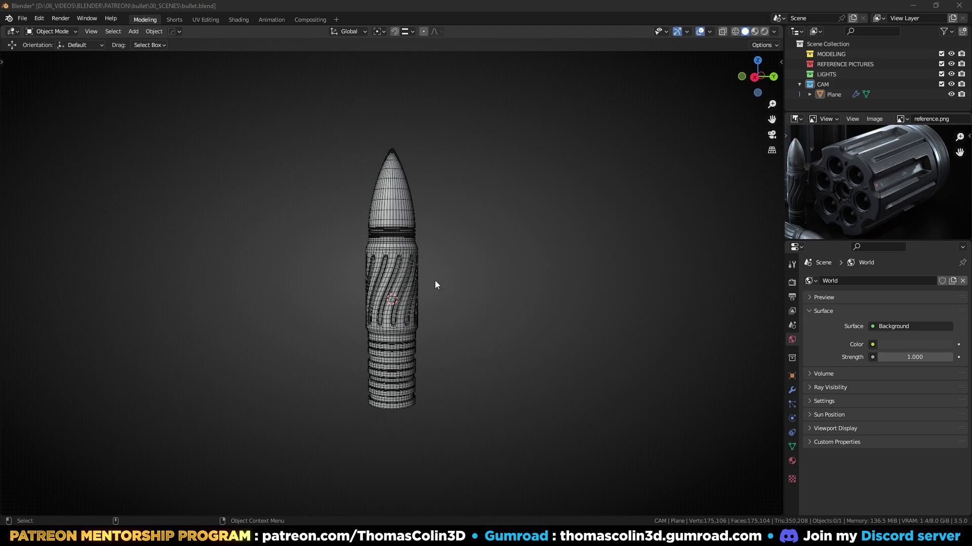
{"action": "left_click", "coordinate": [398, 284]}
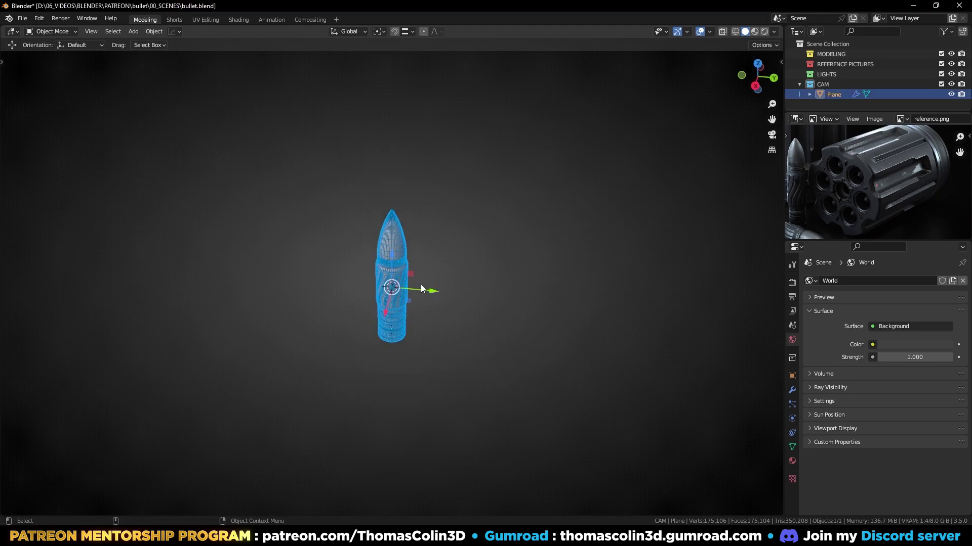
{"action": "left_click_drag", "start_coordinate": [420, 285], "coordinate": [37, 383]}
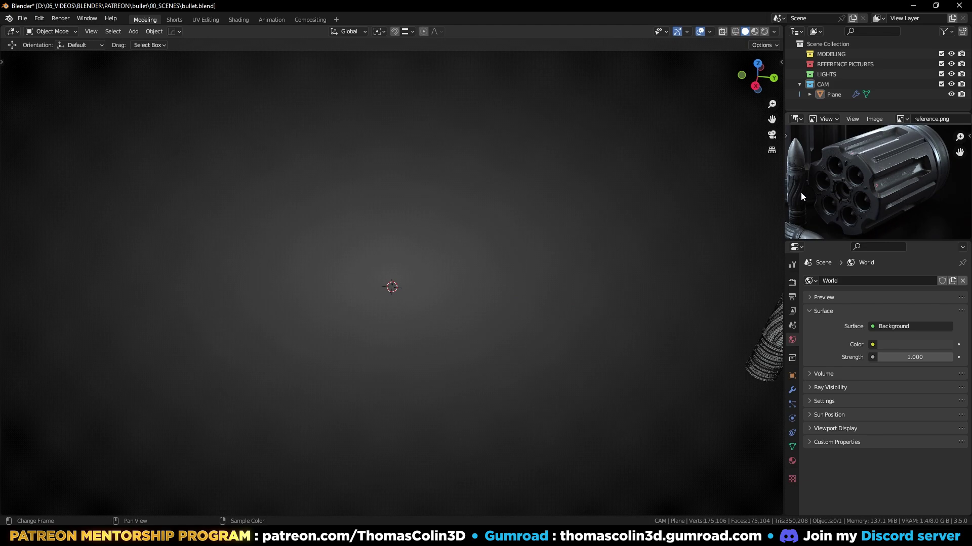
- Add a mesh plane at the world origin in top view and start editing its mesh
{"action": "key", "text": "KP_7"}
{"action": "key", "text": "shift+a"}
{"action": "mouse_move", "coordinate": [451, 250]}
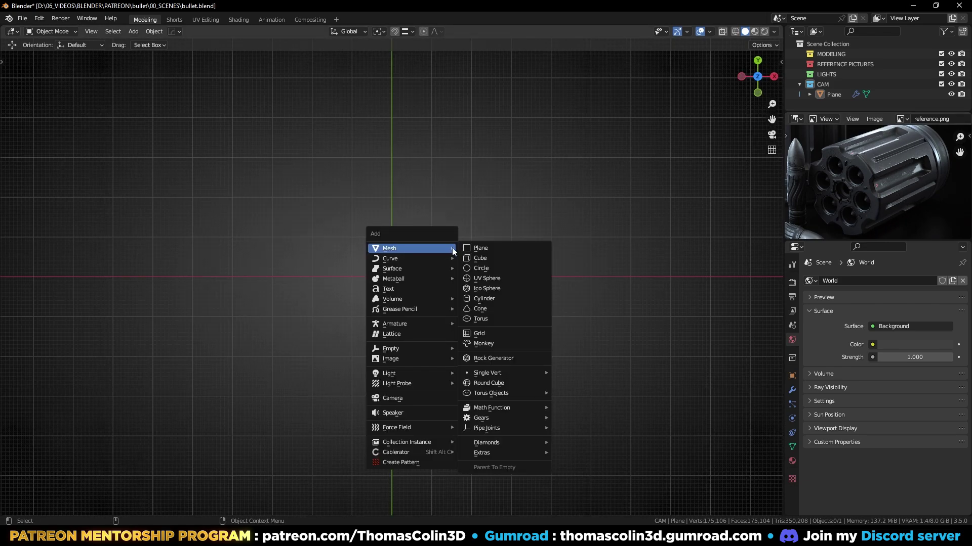
{"action": "left_click", "coordinate": [488, 248]}
{"action": "key", "text": "Tab"}
{"action": "scroll", "coordinate": [434, 288], "scroll_direction": "up", "scroll_amount": 3}
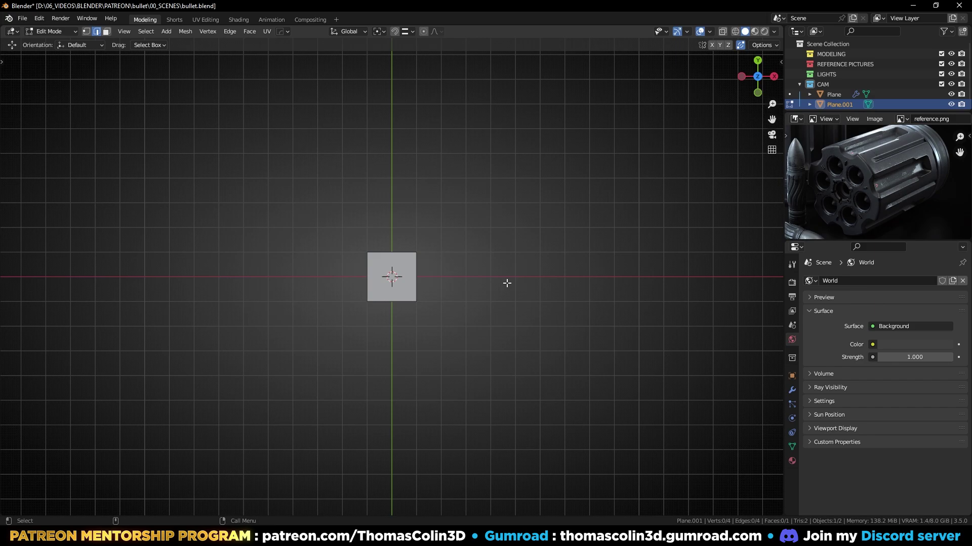
- Scale the whole plane by 5 along the Y axis to form a long strip
{"action": "key", "text": "a"}
{"action": "key", "text": "s"}
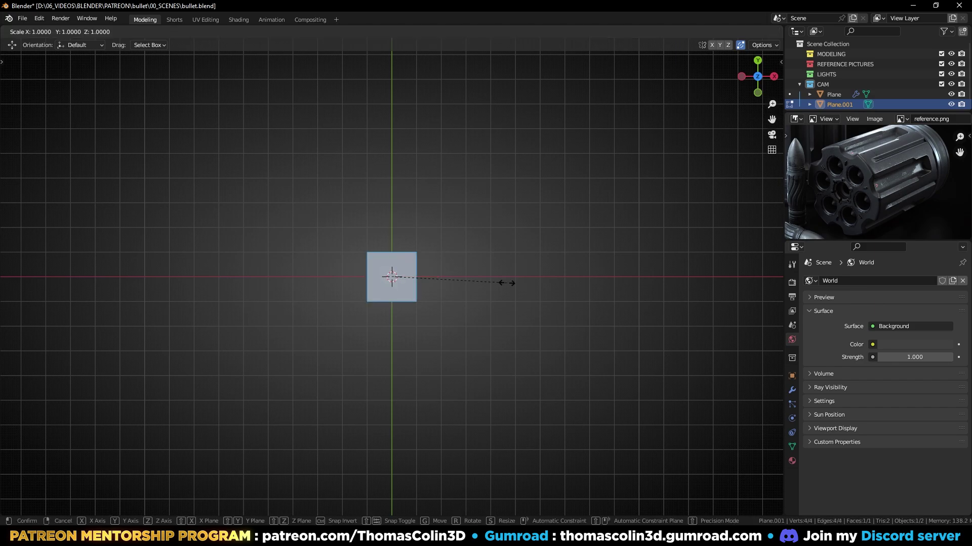
{"action": "key", "text": "y"}
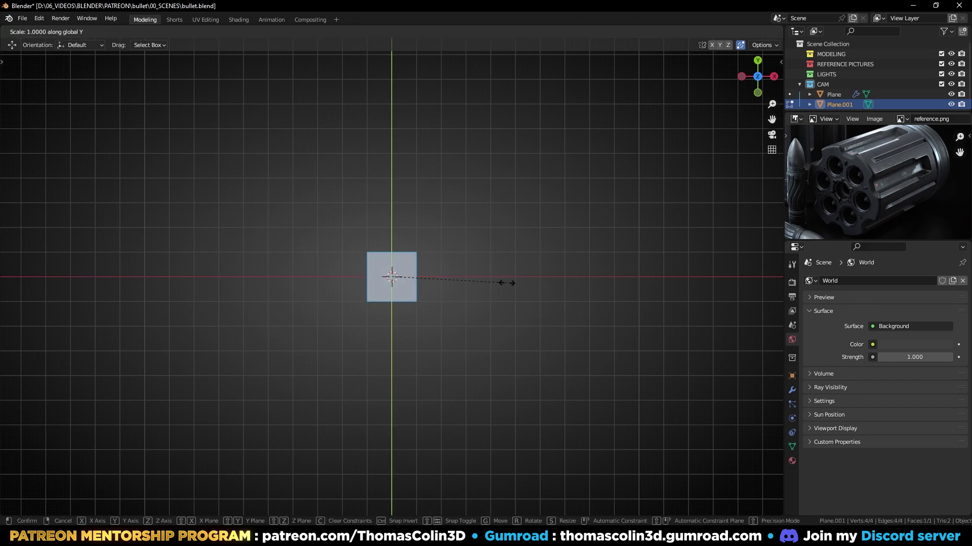
{"action": "key", "text": "5"}
{"action": "key", "text": "Return"}
- Add three evenly spaced, uncentred-slide-free loop cuts running along the strip's length
{"action": "left_click", "coordinate": [392, 153]}
{"action": "key", "text": "ctrl+r"}
{"action": "scroll", "coordinate": [392, 153], "scroll_direction": "up", "scroll_amount": 2}
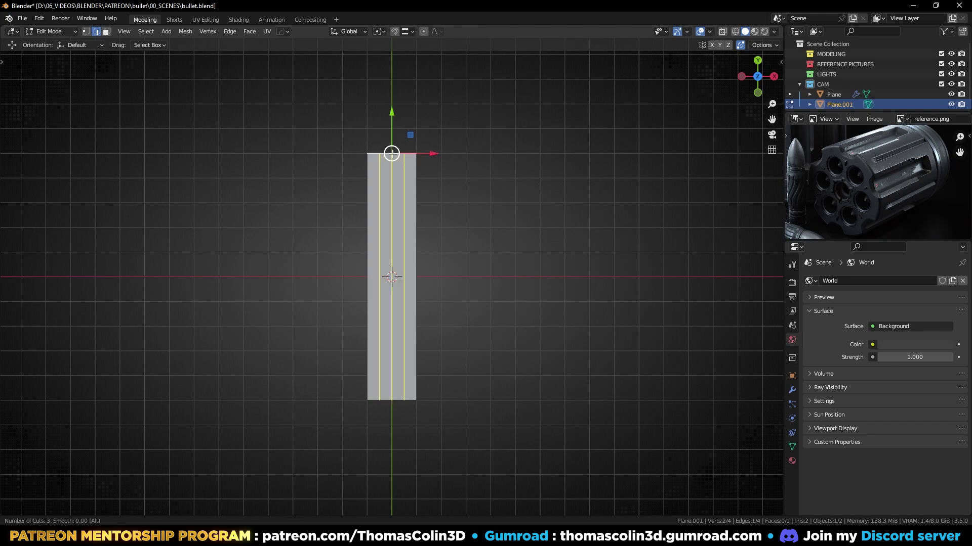
{"action": "left_click", "coordinate": [393, 153]}
{"action": "right_click", "coordinate": [392, 154]}
- Add sixteen evenly spaced loop cuts across the strip's width
{"action": "left_click", "coordinate": [415, 250]}
{"action": "key", "text": "ctrl+r"}
{"action": "scroll", "coordinate": [415, 250], "scroll_direction": "up", "scroll_amount": 7}
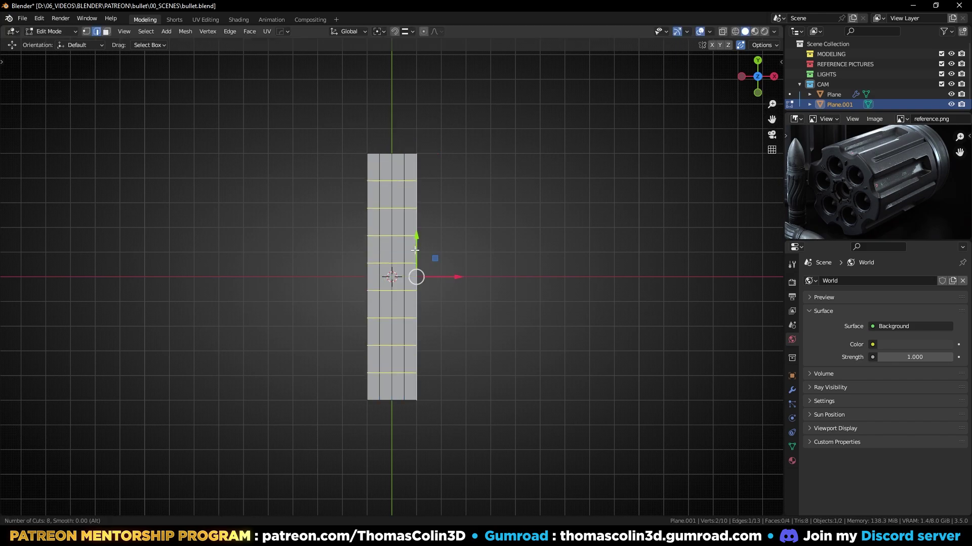
{"action": "scroll", "coordinate": [415, 250], "scroll_direction": "up", "scroll_amount": 8}
{"action": "left_click", "coordinate": [411, 223]}
{"action": "right_click", "coordinate": [411, 223]}
{"action": "scroll", "coordinate": [411, 222], "scroll_direction": "up", "scroll_amount": 1}
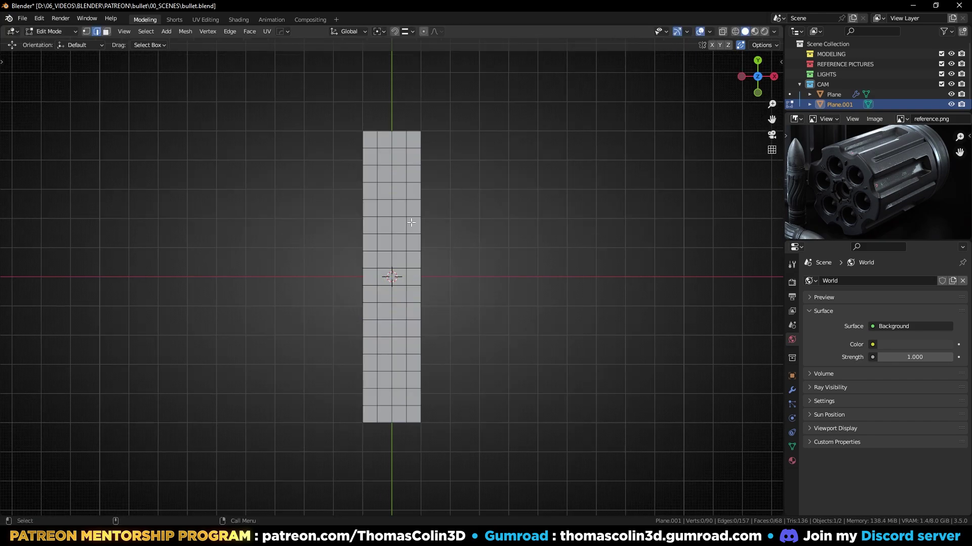
- Subdivide the entire strip once to double its grid density
{"action": "key", "text": "a"}
{"action": "right_click", "coordinate": [397, 201]}
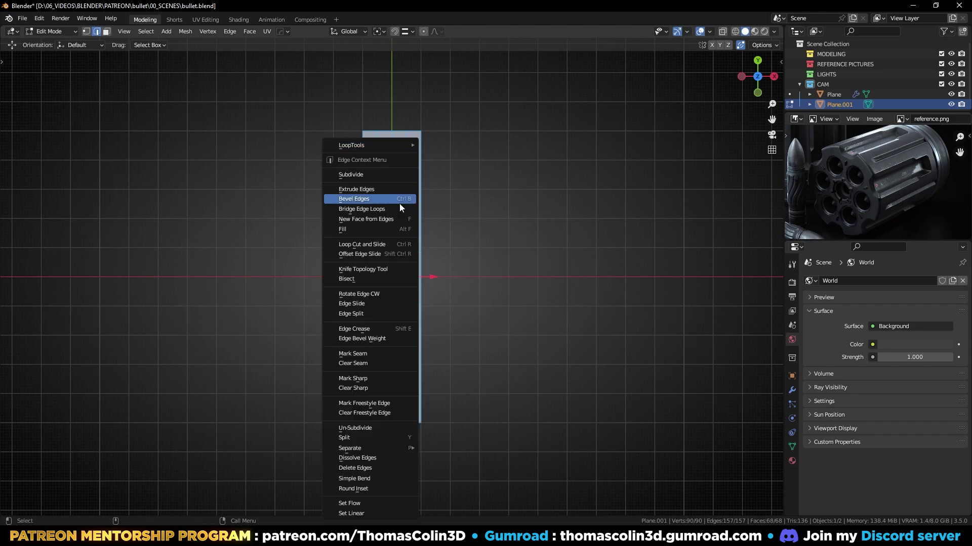
{"action": "left_click", "coordinate": [363, 176]}
{"action": "left_click", "coordinate": [510, 208]}
{"action": "scroll", "coordinate": [509, 253], "scroll_direction": "up", "scroll_amount": 2}
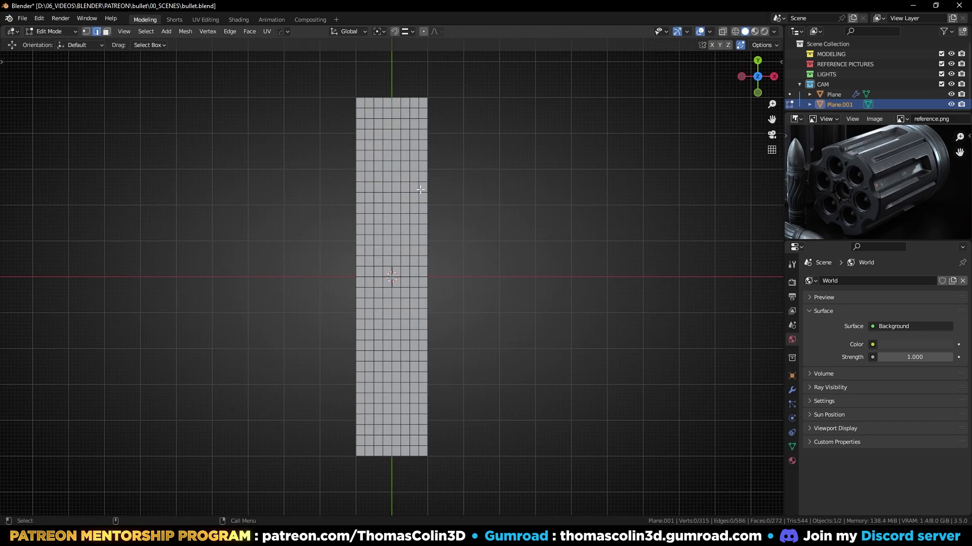
- Select the central four-face-wide strip, leaving a margin at the far end but reaching the near end, and extrude it downward as a recess
{"action": "key", "text": "3"}
{"action": "left_click_drag", "start_coordinate": [377, 124], "coordinate": [394, 183]}
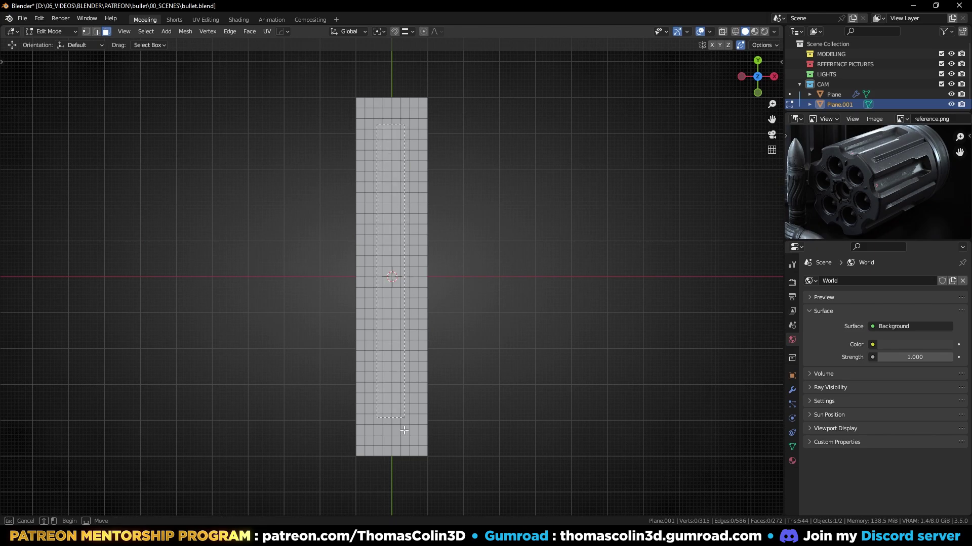
{"action": "left_click_drag", "start_coordinate": [404, 431], "coordinate": [411, 463]}
{"action": "middle_click_drag", "start_coordinate": [411, 464], "coordinate": [477, 261]}
{"action": "key", "text": "e"}
{"action": "left_click", "coordinate": [462, 283]}
- Delete the four wall faces closing the near end of the recess
{"action": "left_click", "coordinate": [339, 354]}
{"action": "left_click", "coordinate": [424, 368], "text": "ctrl"}
{"action": "key", "text": "x"}
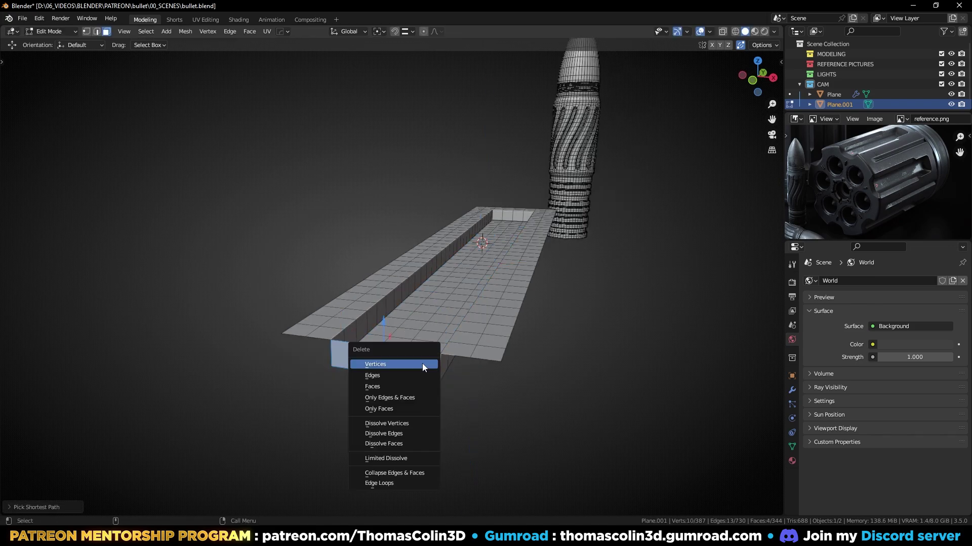
{"action": "left_click", "coordinate": [423, 386]}
- Enable snapping and extrude the near end's two raised-rim edges down along Z about 0.25 m to the recess floor level
{"action": "key", "text": "2"}
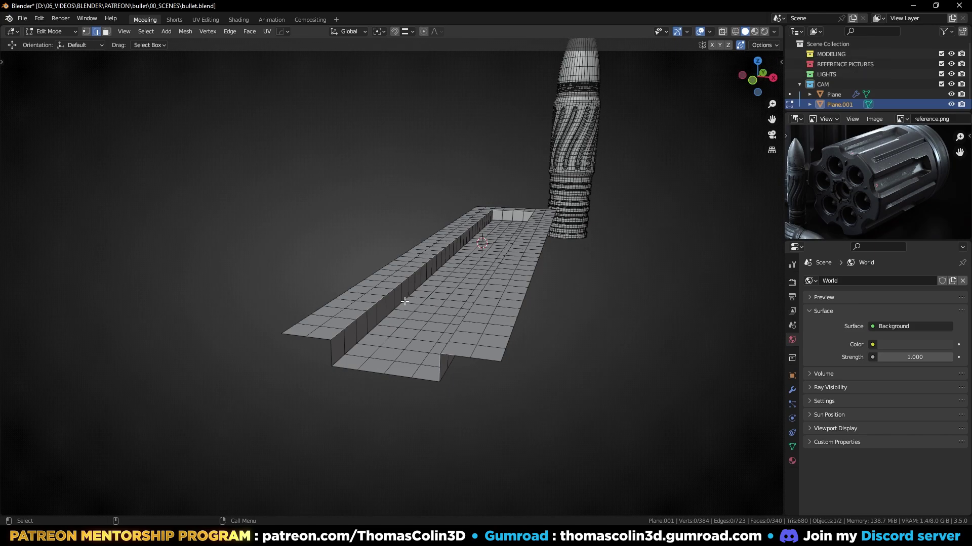
{"action": "key", "text": "shift+Tab"}
{"action": "left_click", "coordinate": [293, 336]}
{"action": "left_click", "coordinate": [324, 338], "text": "shift"}
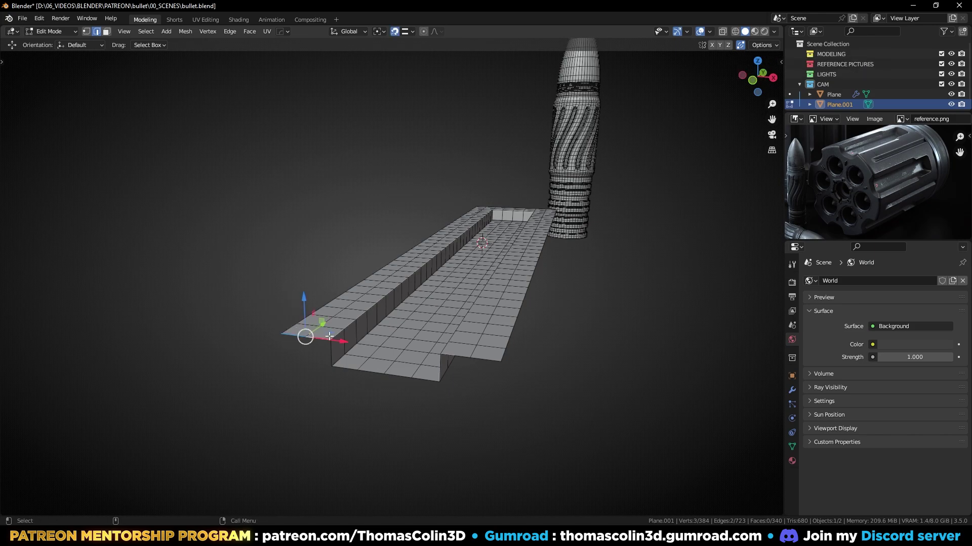
{"action": "key", "text": "e"}
{"action": "key", "text": "z"}
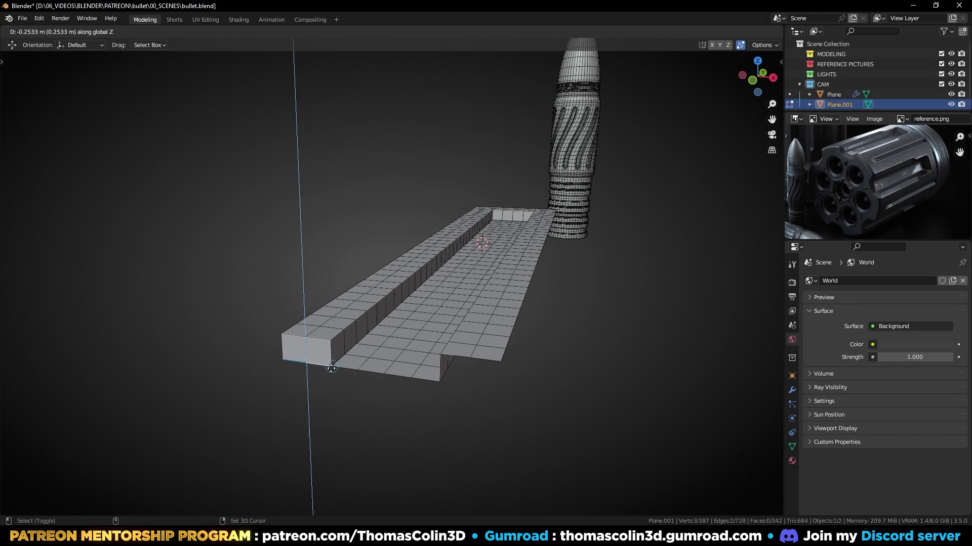
{"action": "left_click", "coordinate": [332, 368]}
- Extrude the near end's lower edge path, from the rim wall across the recess floor, down along Z about 0.33 m
{"action": "left_click", "coordinate": [425, 383], "text": "ctrl"}
{"action": "key", "text": "e"}
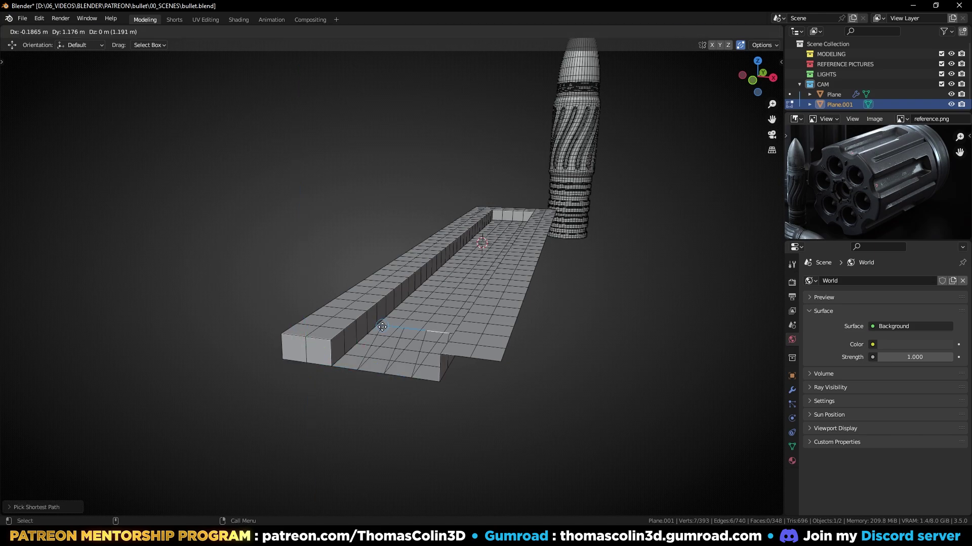
{"action": "key", "text": "z"}
{"action": "left_click", "coordinate": [383, 365]}
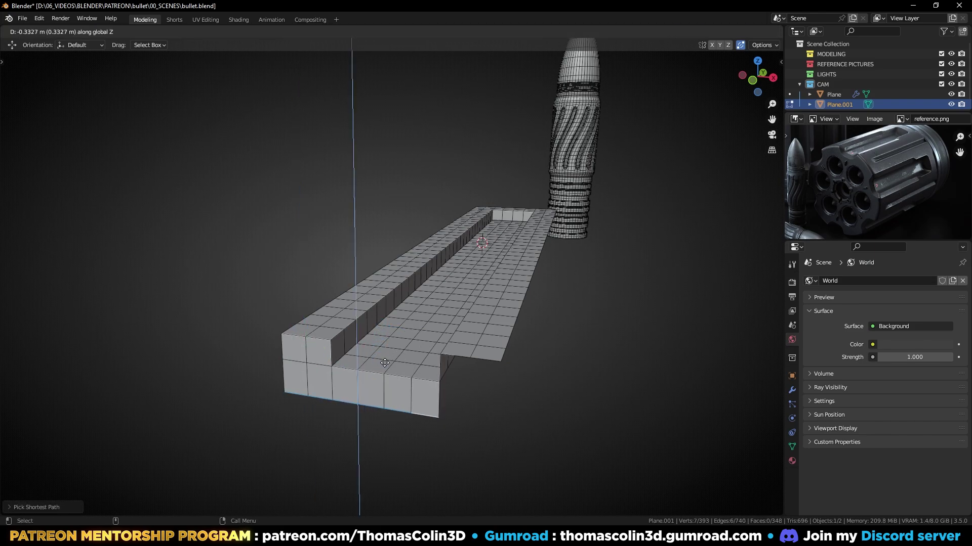
- Delete a lengthwise face strip beside the centre line and the linked half it separates, keeping only the half with the extruded rim end
{"action": "middle_click_drag", "start_coordinate": [383, 364], "coordinate": [461, 340]}
{"action": "key", "text": "3"}
{"action": "left_click", "coordinate": [466, 338], "text": "alt"}
{"action": "key", "text": "x"}
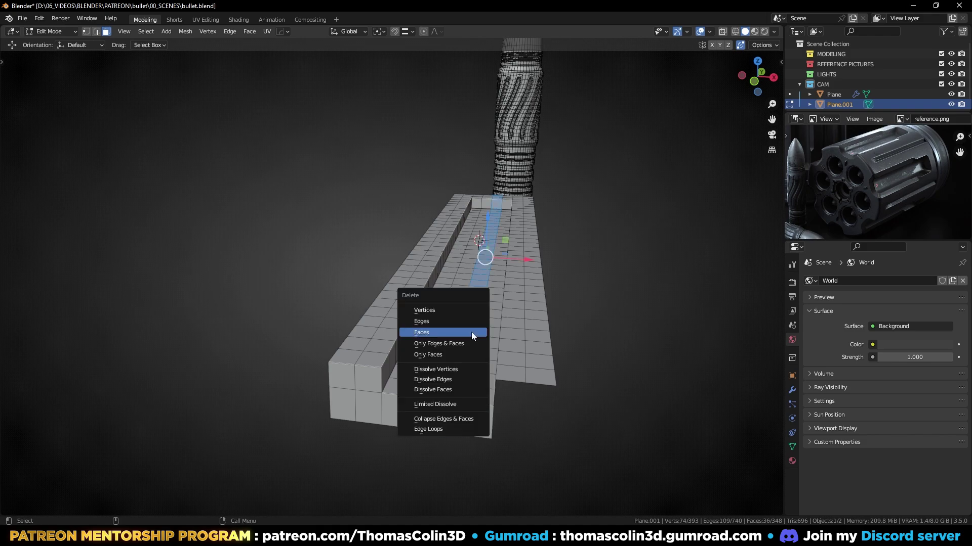
{"action": "left_click", "coordinate": [473, 330]}
{"action": "left_click", "coordinate": [512, 321]}
{"action": "key", "text": "ctrl+l"}
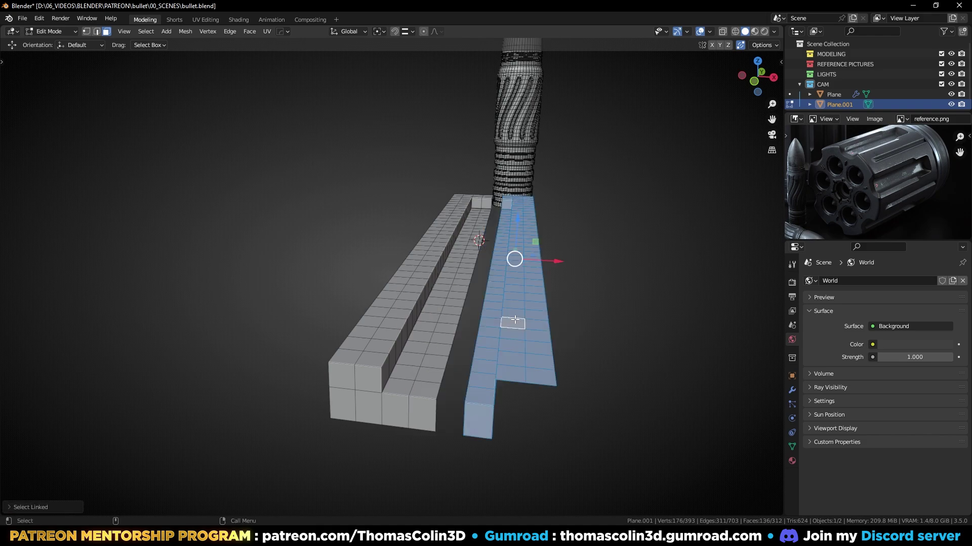
{"action": "key", "text": "x"}
{"action": "left_click", "coordinate": [515, 321]}
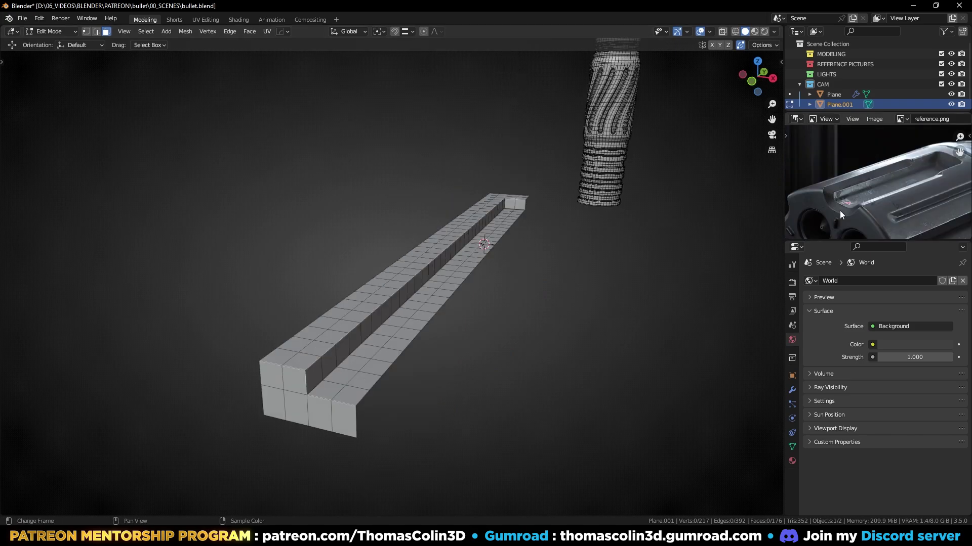
- Bevel the recess's upper edge partway along its length together with the near-end corner and floor edges, about 0.1 m wide with one segment
{"action": "middle_click_drag", "start_coordinate": [463, 272], "coordinate": [509, 271]}
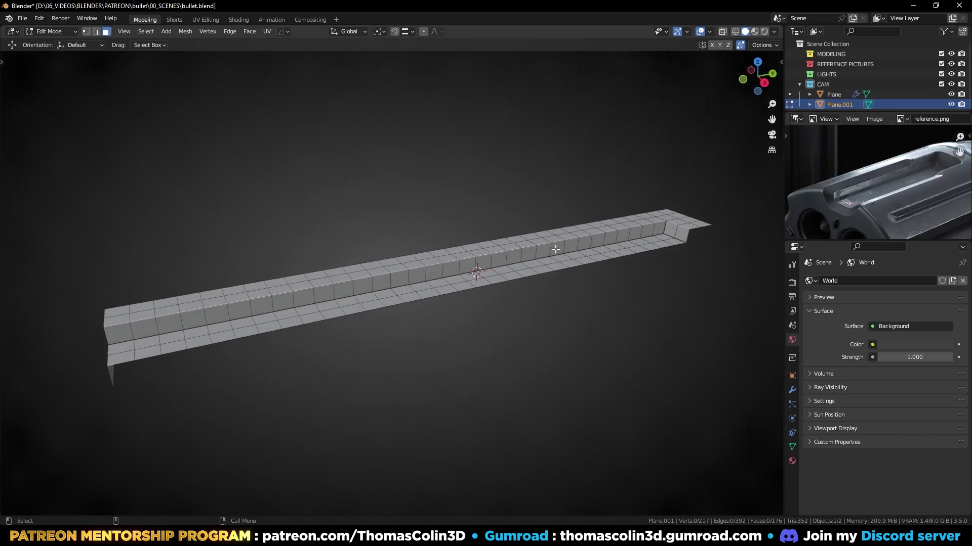
{"action": "key", "text": "2"}
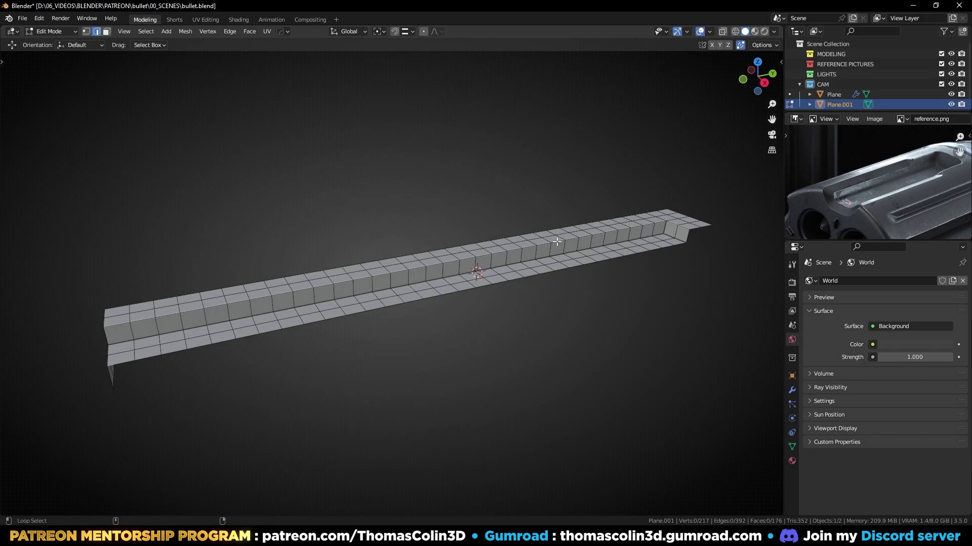
{"action": "left_click", "coordinate": [557, 242], "text": "alt"}
{"action": "middle_click_drag", "start_coordinate": [422, 275], "coordinate": [425, 319]}
{"action": "left_click", "coordinate": [318, 319], "text": "shift"}
{"action": "left_click_drag", "start_coordinate": [586, 219], "coordinate": [722, 286]}
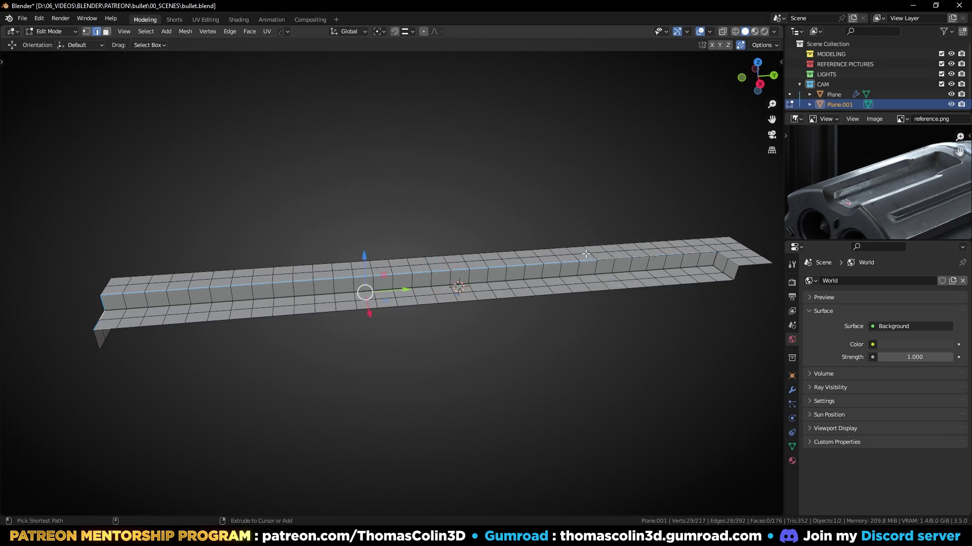
{"action": "left_click", "coordinate": [586, 257], "text": "shift"}
{"action": "middle_click_drag", "start_coordinate": [454, 281], "coordinate": [482, 336]}
{"action": "key", "text": "ctrl+b"}
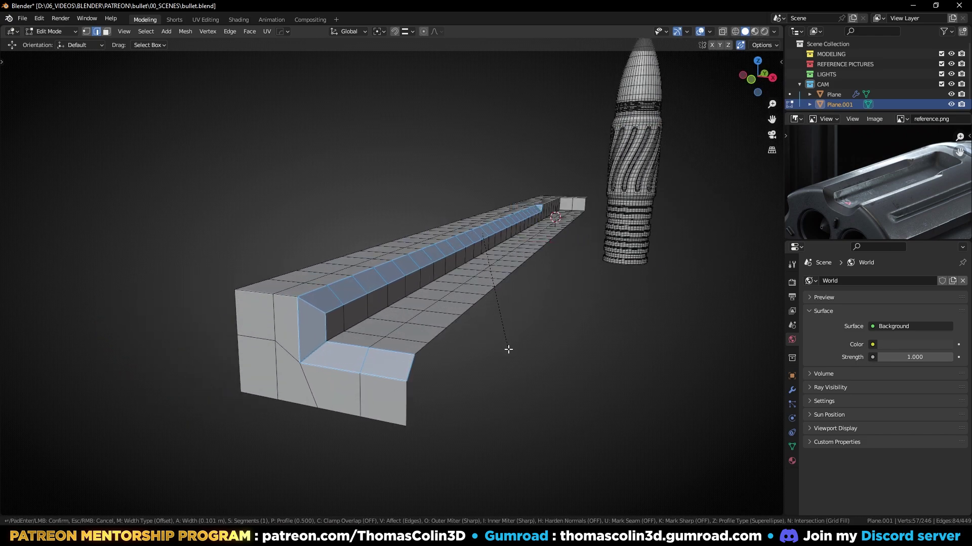
{"action": "left_click", "coordinate": [508, 349]}
- Bevel the rim's top edges at the near end with two segments, profile 1.0 and a width of about 0.11 m
{"action": "middle_click_drag", "start_coordinate": [506, 348], "coordinate": [481, 346]}
{"action": "double_click", "coordinate": [331, 293]}
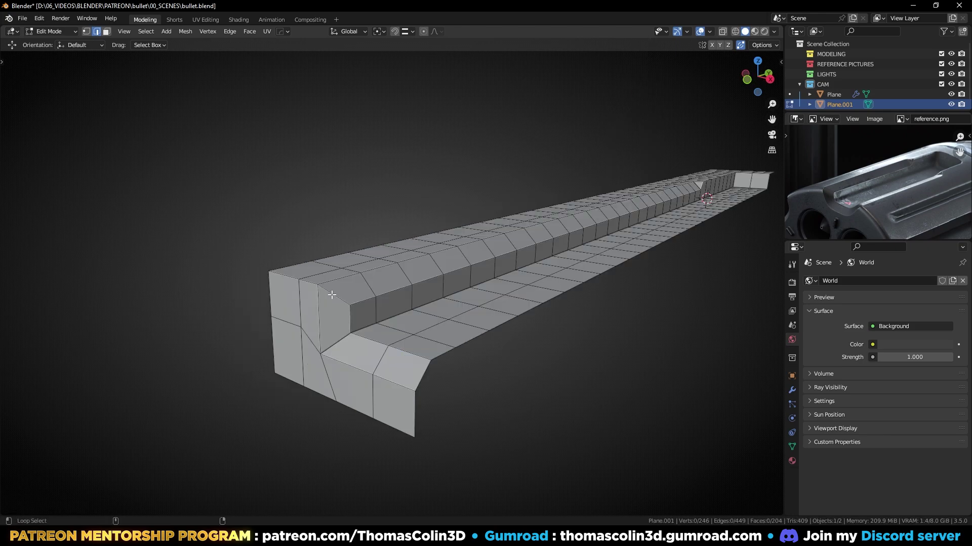
{"action": "key", "text": "ctrl+b"}
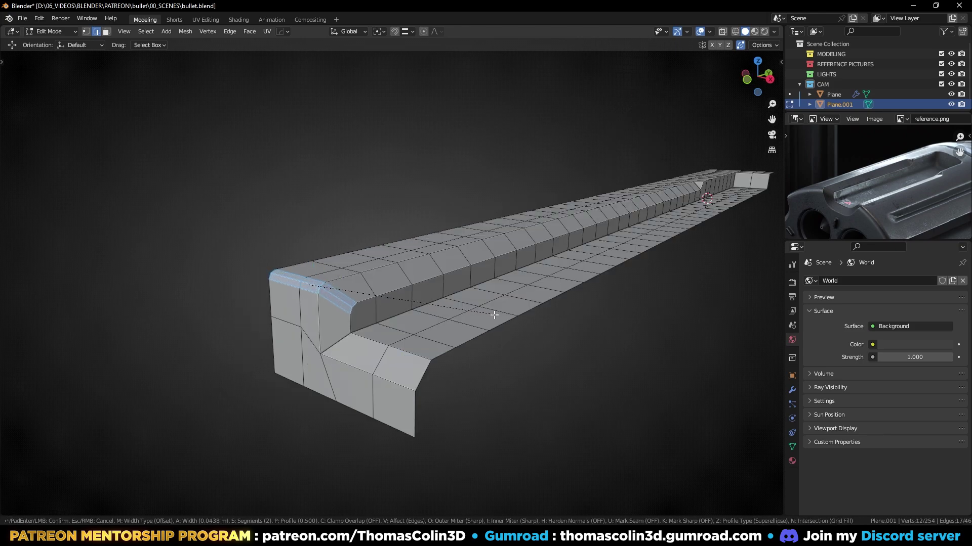
{"action": "key", "text": "p"}
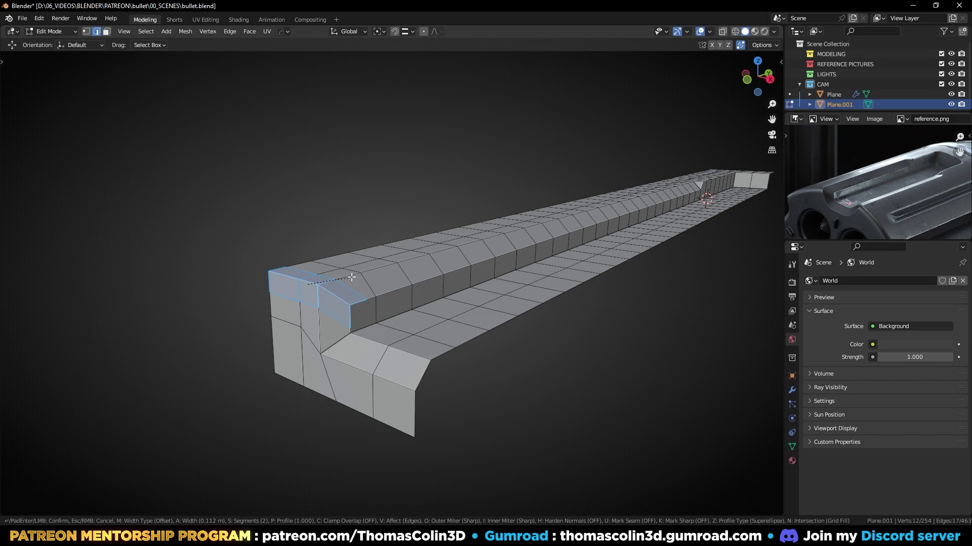
{"action": "left_click", "coordinate": [354, 277]}
- Dissolve the crossing edge path just behind the near-end bevel and connect the two inner-wall vertices with a new edge
{"action": "scroll", "coordinate": [354, 277], "scroll_direction": "up", "scroll_amount": 2}
{"action": "left_click", "coordinate": [302, 226], "text": "ctrl"}
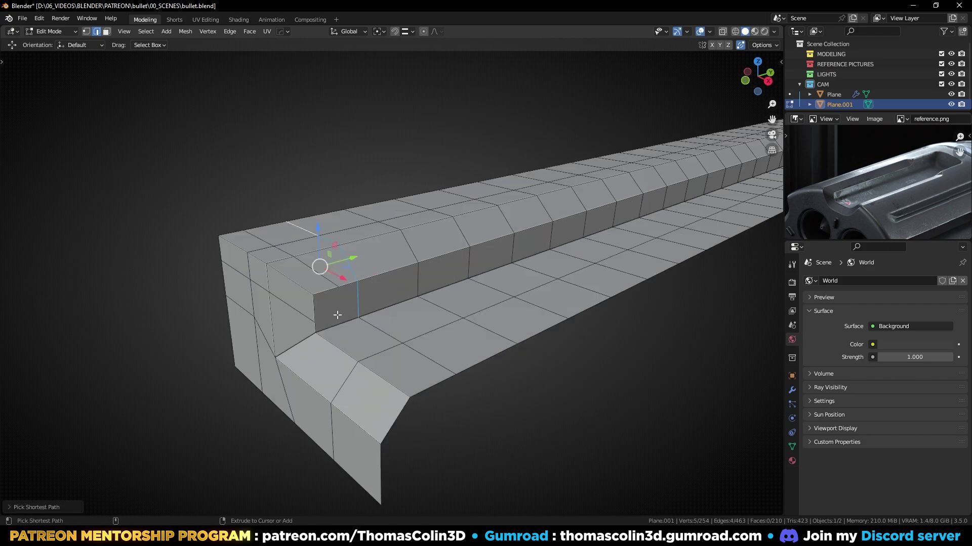
{"action": "key", "text": "ctrl+x"}
{"action": "key", "text": "1"}
{"action": "left_click", "coordinate": [338, 287]}
{"action": "left_click", "coordinate": [357, 317], "text": "shift"}
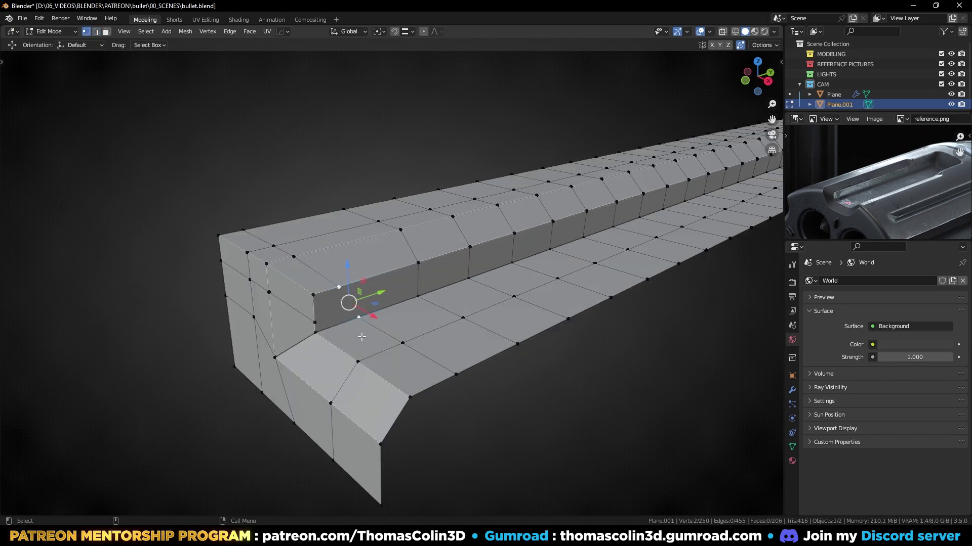
{"action": "key", "text": "j"}
- Add a loop cut along the length of the recess's inner side wall
{"action": "key", "text": "2"}
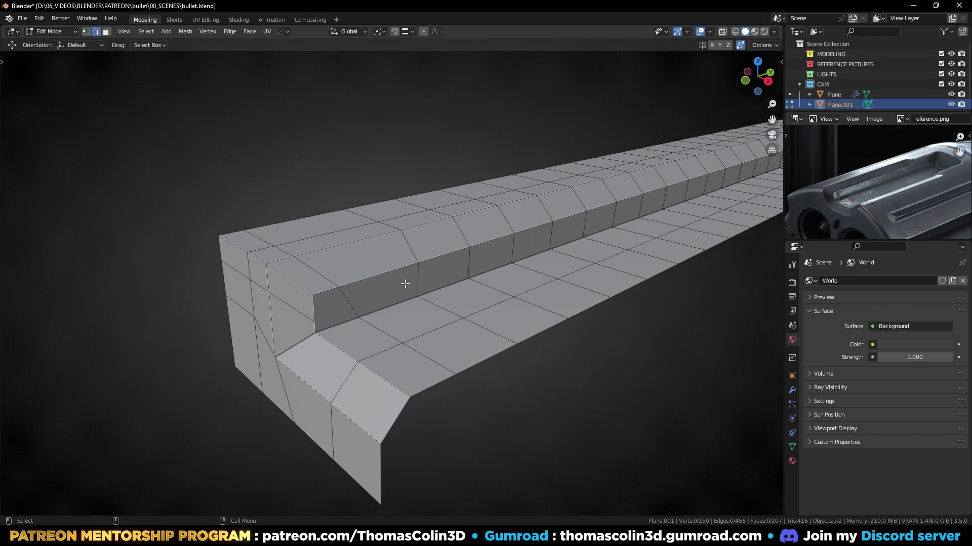
{"action": "left_click", "coordinate": [418, 279]}
{"action": "key", "text": "ctrl+r"}
{"action": "left_click", "coordinate": [418, 279]}
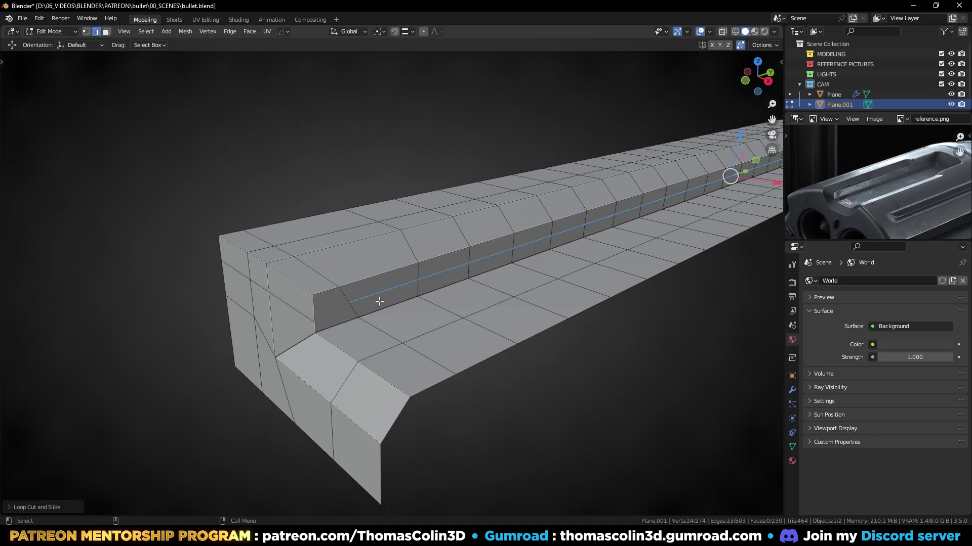
- Slide the middle vertex of the rim's near inner corner edge slightly upward
{"action": "key", "text": "1"}
{"action": "left_click", "coordinate": [315, 322]}
{"action": "left_click", "coordinate": [155, 276]}
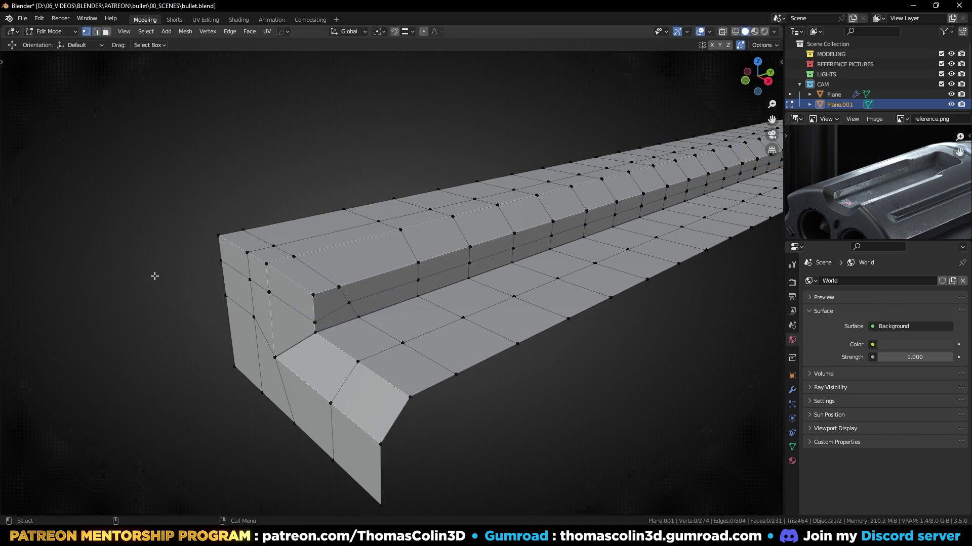
{"action": "left_click", "coordinate": [310, 321]}
{"action": "key", "text": "g"}
{"action": "key", "text": "g"}
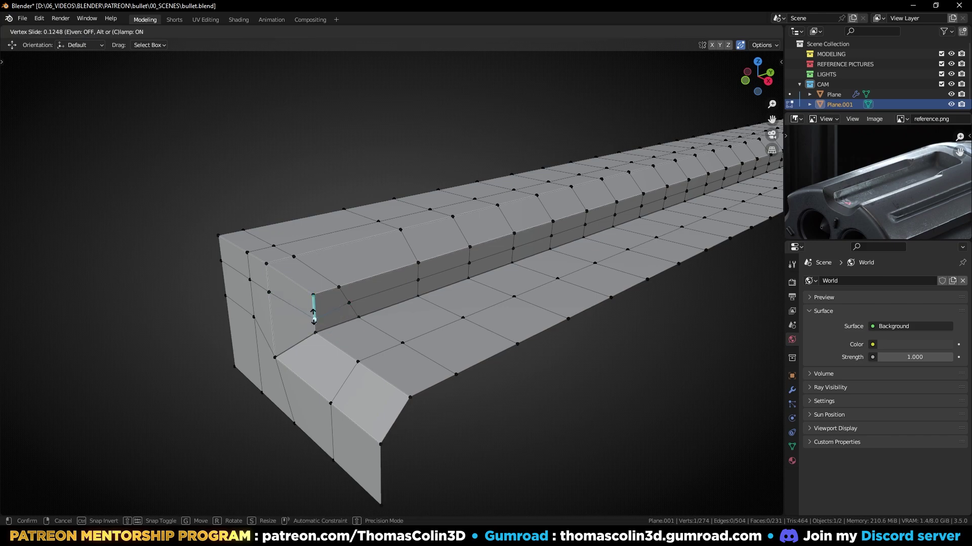
{"action": "left_click", "coordinate": [310, 313]}
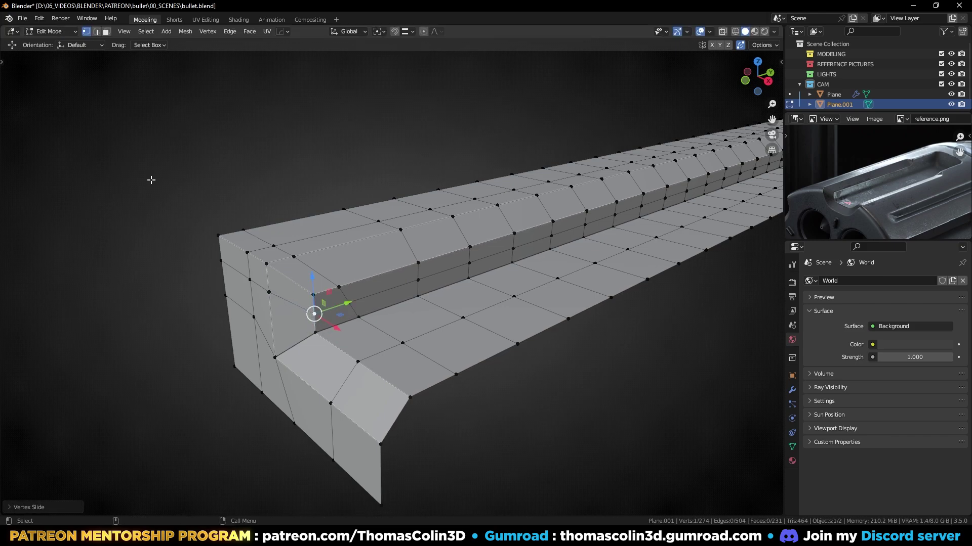
{"action": "left_click", "coordinate": [150, 180]}
{"action": "key", "text": "2"}
{"action": "scroll", "coordinate": [483, 181], "scroll_direction": "down", "scroll_amount": 4}
{"action": "middle_click_drag", "start_coordinate": [483, 181], "coordinate": [491, 193]}
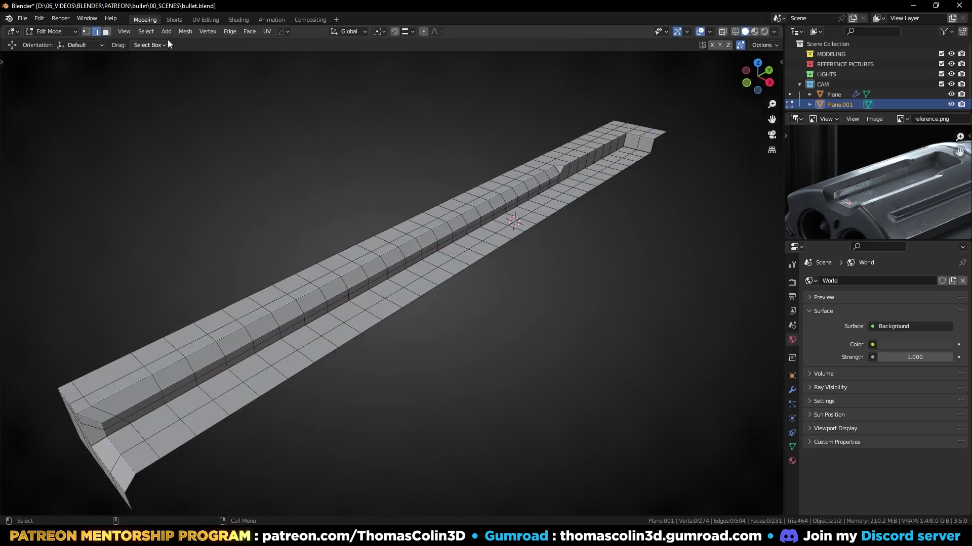
- Select all sharp edges of the strip and deselect the extra short edges at its near end
{"action": "left_click", "coordinate": [145, 32]}
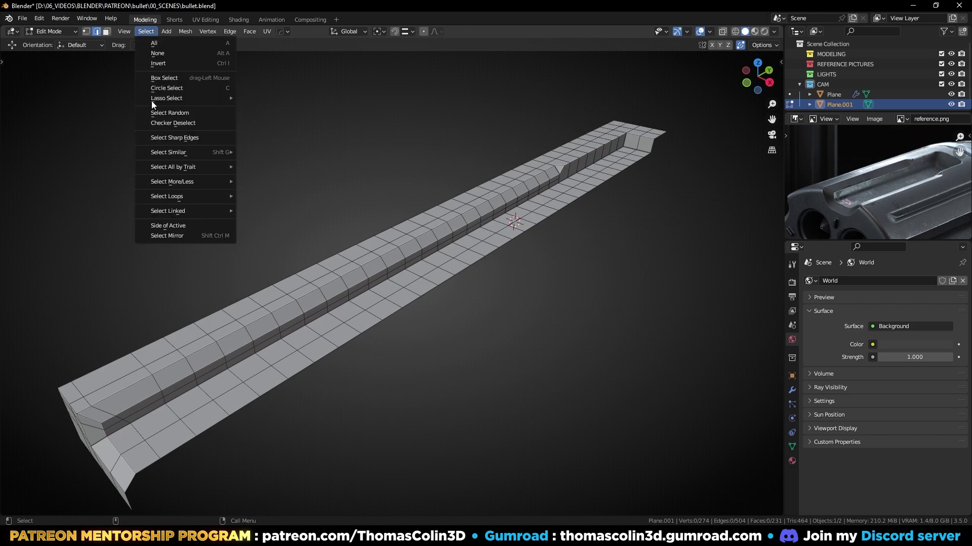
{"action": "left_click", "coordinate": [183, 134]}
{"action": "middle_click_drag", "start_coordinate": [308, 234], "coordinate": [336, 215]}
{"action": "scroll", "coordinate": [336, 215], "scroll_direction": "up", "scroll_amount": 2}
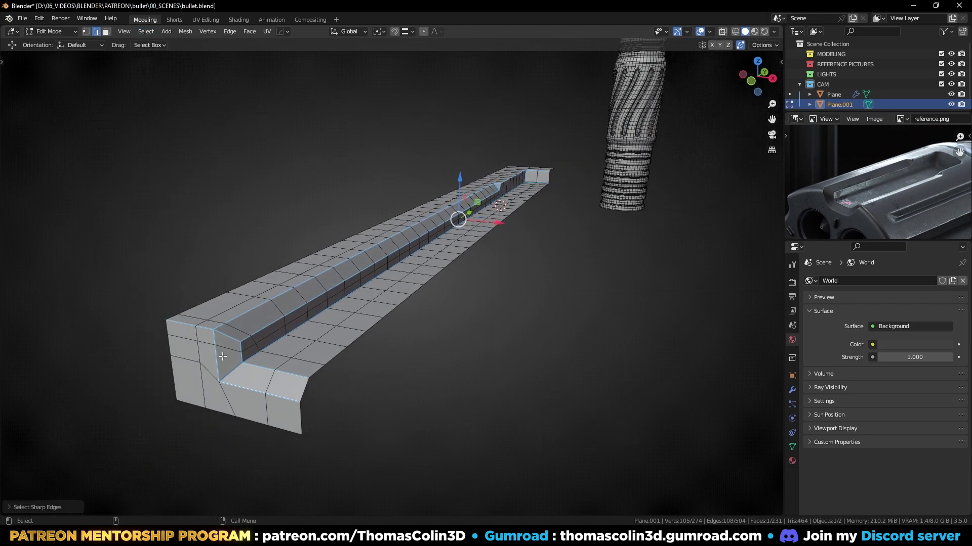
{"action": "left_click", "coordinate": [229, 338], "text": "alt+shift"}
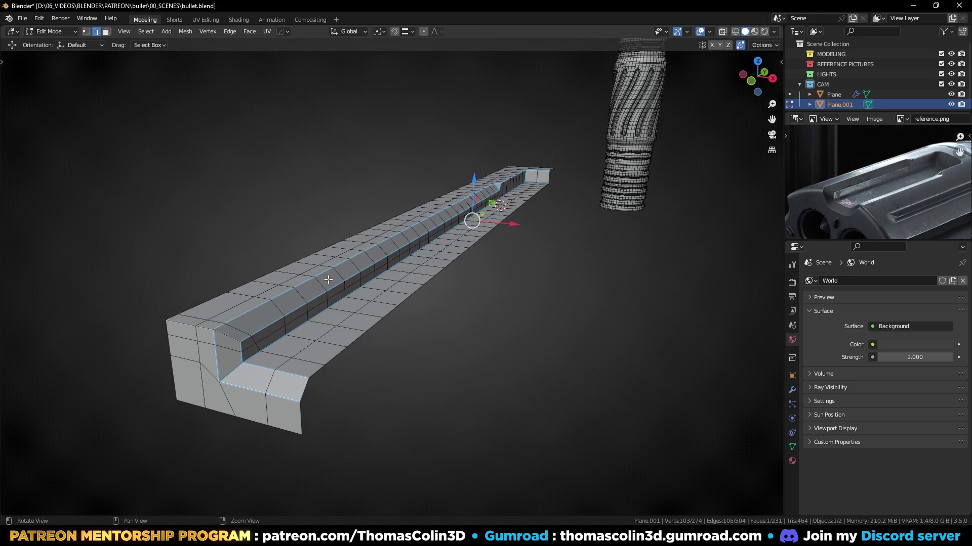
- Bevel the selected edges about 0.0247 m wide with two segments and switch the outer miter to a non-sharp type
{"action": "middle_click_drag", "start_coordinate": [311, 288], "coordinate": [424, 342]}
{"action": "scroll", "coordinate": [424, 341], "scroll_direction": "up", "scroll_amount": 3}
{"action": "key", "text": "ctrl+b"}
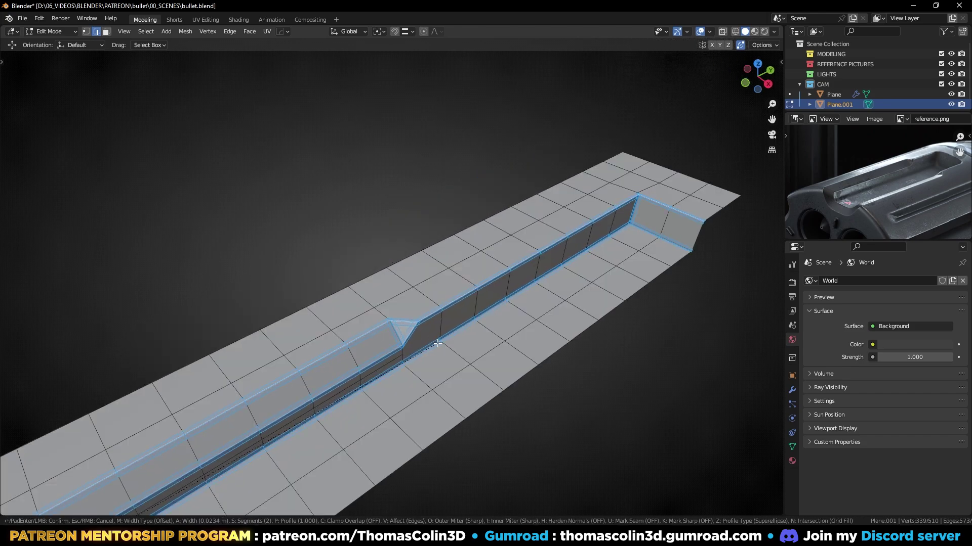
{"action": "left_click", "coordinate": [439, 344]}
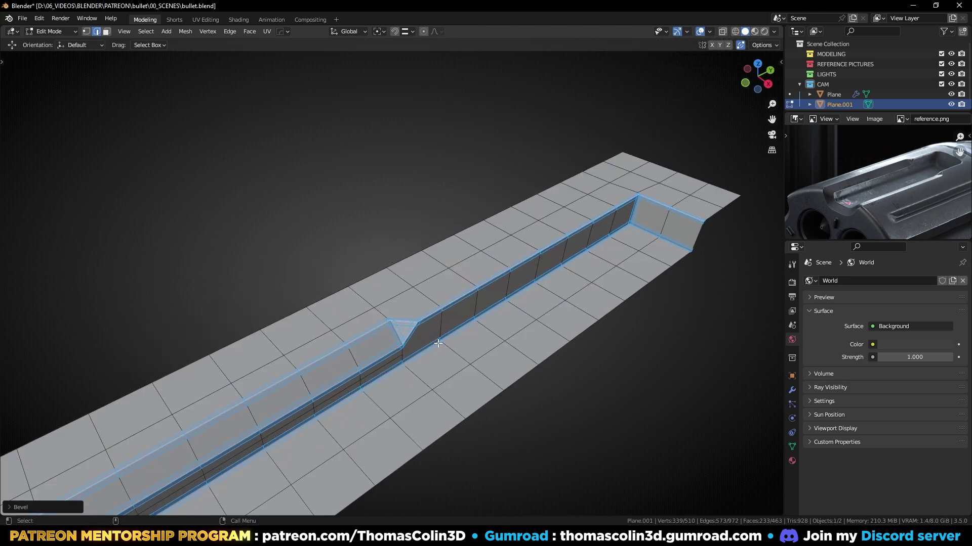
{"action": "left_click", "coordinate": [13, 509]}
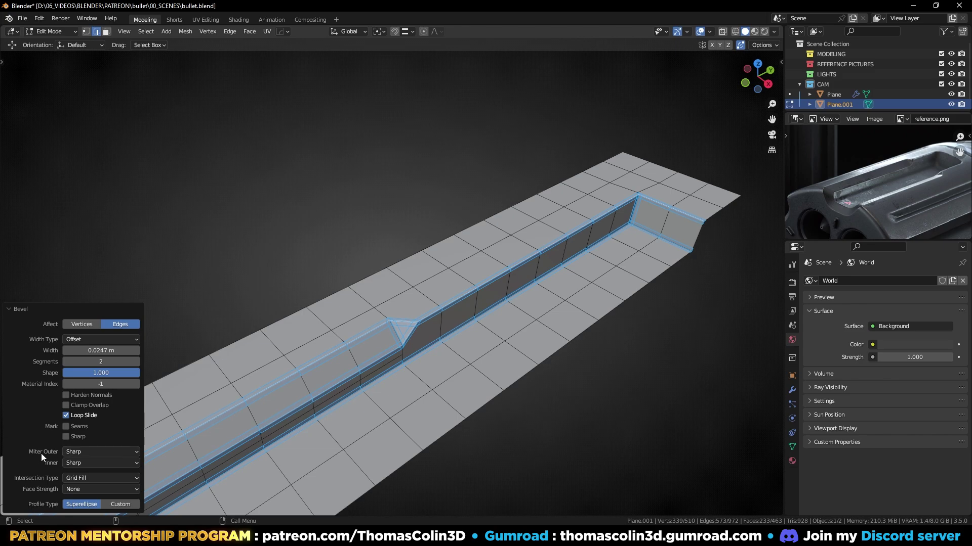
{"action": "left_click", "coordinate": [81, 452]}
{"action": "left_click", "coordinate": [76, 487]}
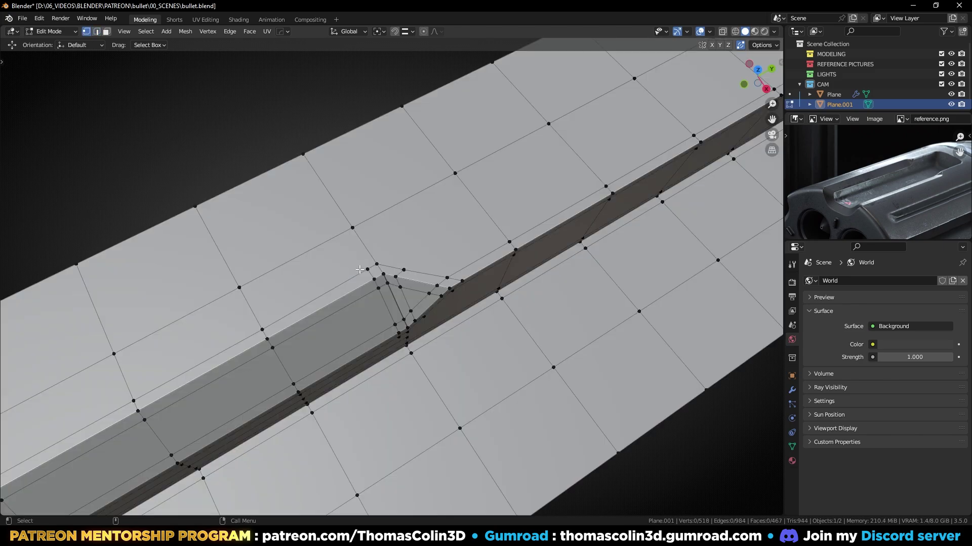
- Connect the bevel's corner vertices at the notch to the neighbouring grid vertices on the top surface
{"action": "left_click", "coordinate": [366, 269]}
{"action": "left_click", "coordinate": [239, 287], "text": "shift"}
{"action": "key", "text": "j"}
{"action": "left_click", "coordinate": [454, 174], "text": "shift"}
{"action": "key", "text": "j"}
{"action": "left_click", "coordinate": [170, 109]}
- Add a centred lengthwise loop cut on the top surface, starting at the base of the triangle beside the notch
{"action": "right_click_drag", "start_coordinate": [334, 243], "coordinate": [353, 308], "text": "alt"}
{"action": "left_click_drag", "start_coordinate": [353, 309], "coordinate": [405, 227], "text": "alt"}
{"action": "key", "text": "3"}
{"action": "left_click", "coordinate": [409, 221]}
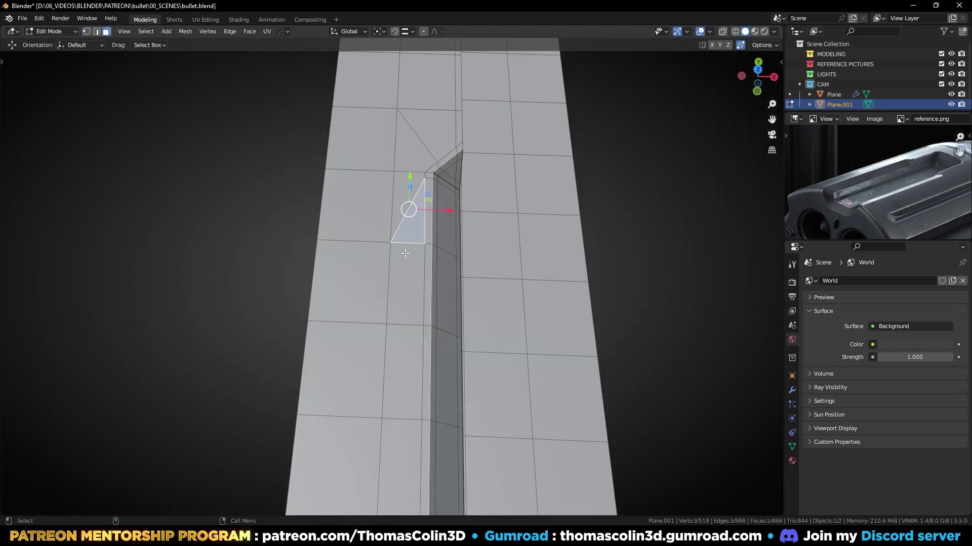
{"action": "key", "text": "2"}
{"action": "key", "text": "ctrl+r"}
{"action": "left_click", "coordinate": [407, 247]}
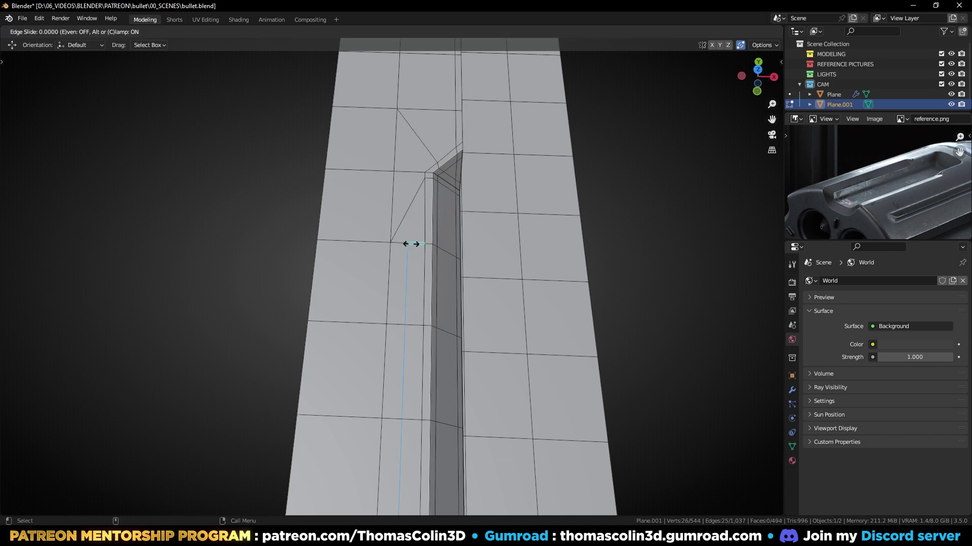
{"action": "right_click", "coordinate": [408, 245]}
{"action": "left_click", "coordinate": [263, 177]}
- Slide the end vertex of the new cut away from the notch by about 0.16 to turn the triangle into a quad
{"action": "key", "text": "1"}
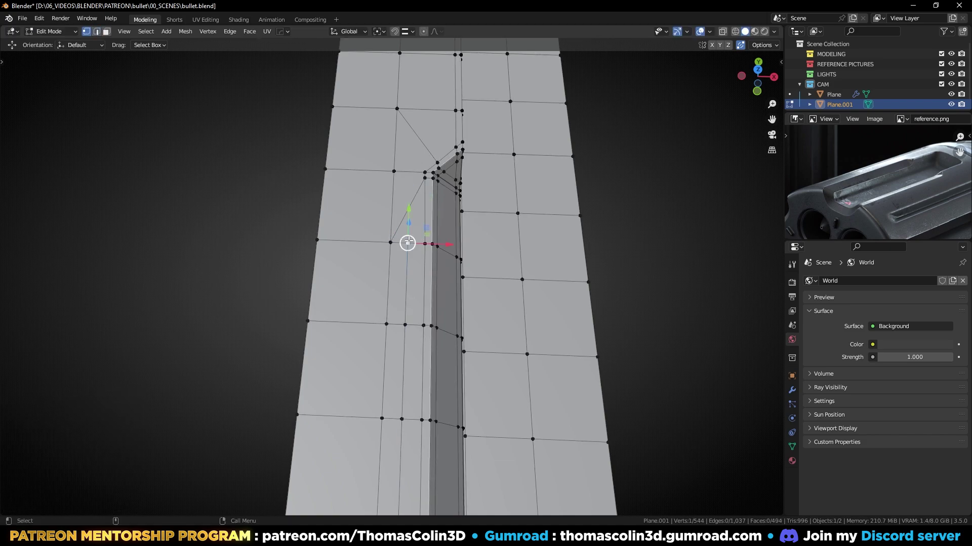
{"action": "key", "text": "shift+v"}
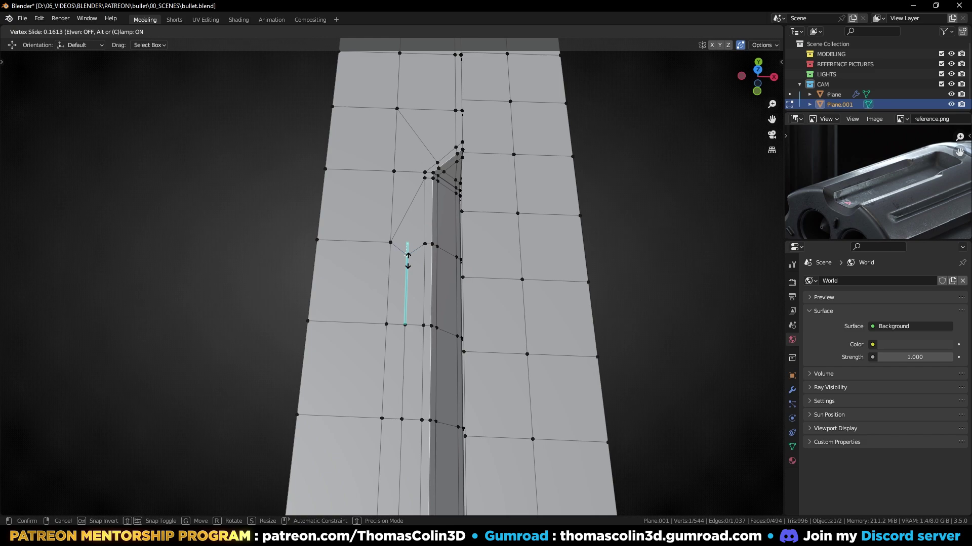
{"action": "left_click", "coordinate": [408, 259]}
{"action": "key", "text": "3"}
{"action": "left_click", "coordinate": [407, 230]}
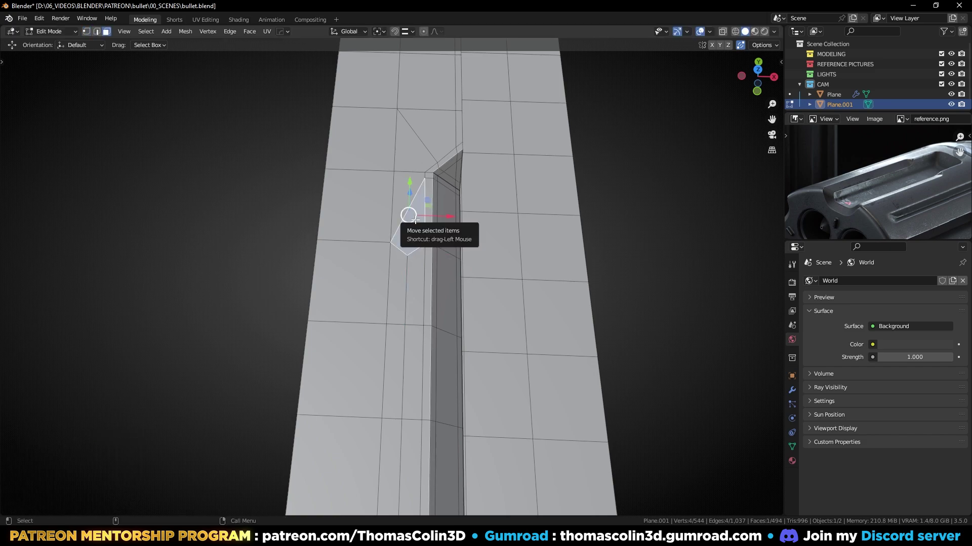
{"action": "left_click", "coordinate": [240, 172]}
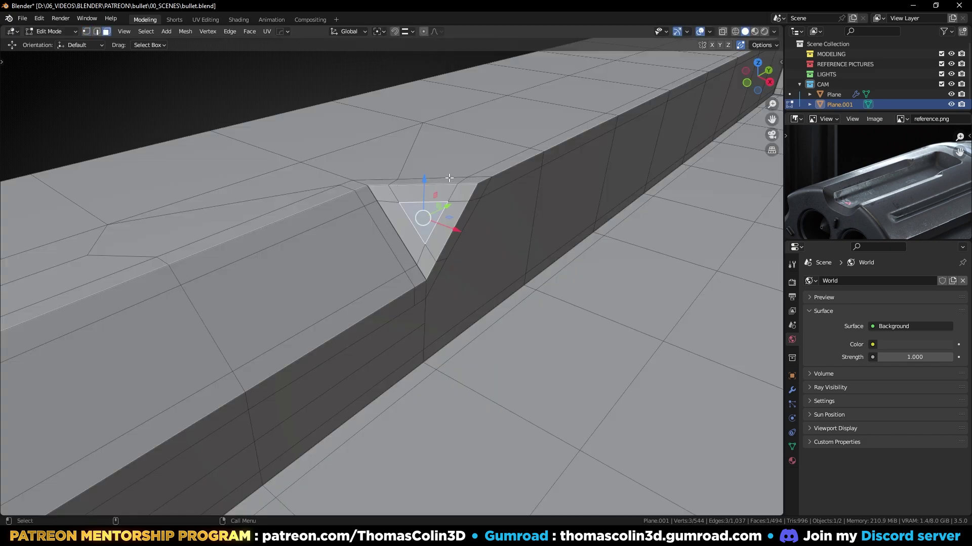
- Add one centred loop cut along the slanted face that runs up to the triangular notch
{"action": "left_click", "coordinate": [268, 96]}
{"action": "key", "text": "ctrl+r"}
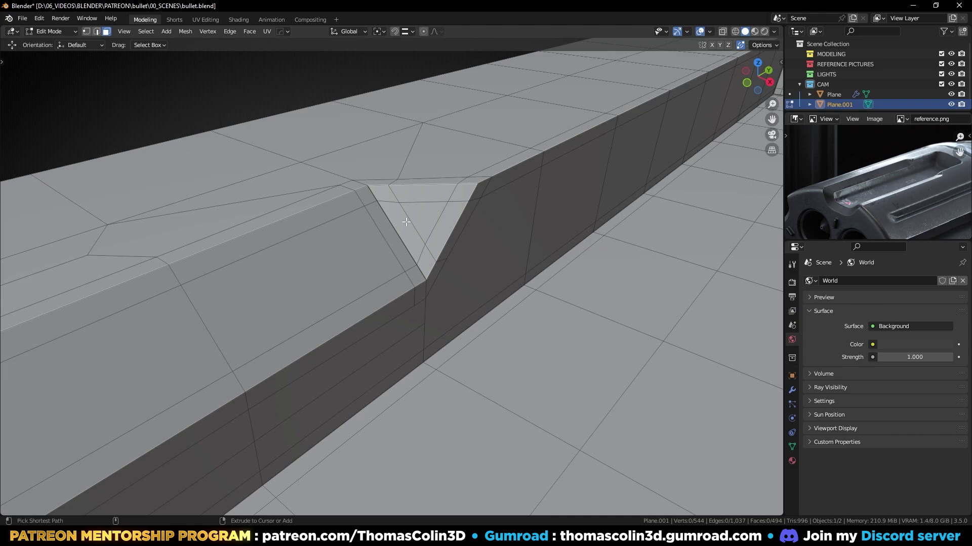
{"action": "left_click", "coordinate": [411, 225]}
{"action": "scroll", "coordinate": [410, 225], "scroll_direction": "up", "scroll_amount": 1}
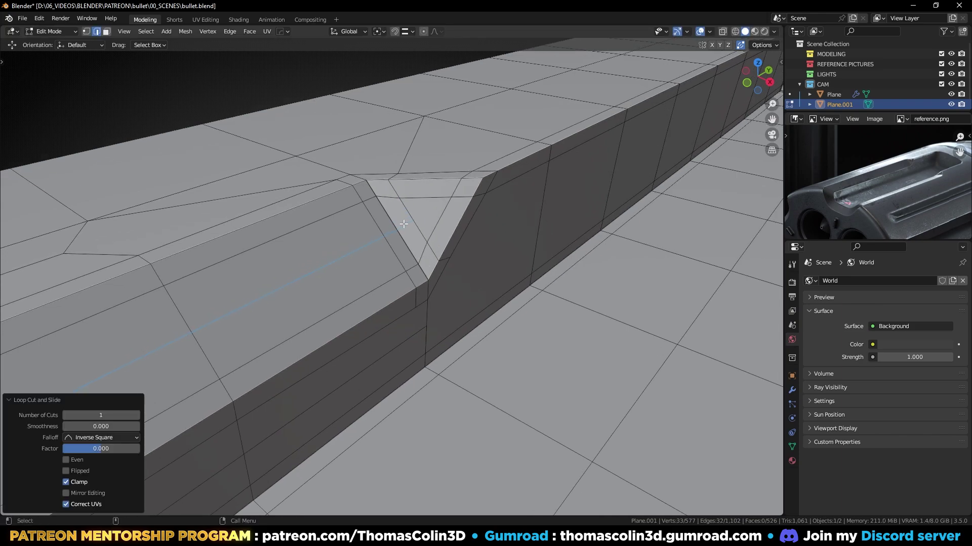
- Knife-cut from the centre of the notch triangle through the midpoints of its upper and far edges to split it into quads
{"action": "key", "text": "k"}
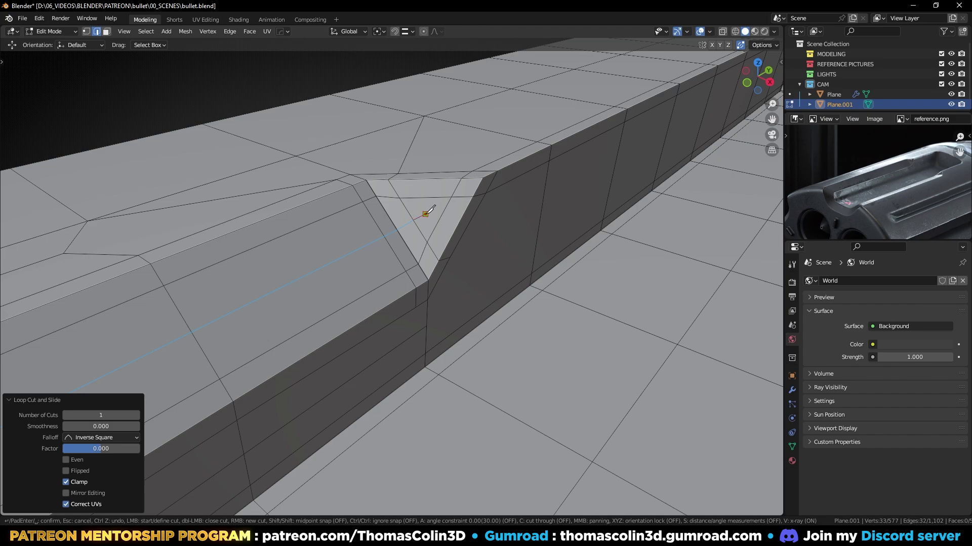
{"action": "key", "text": "shift"}
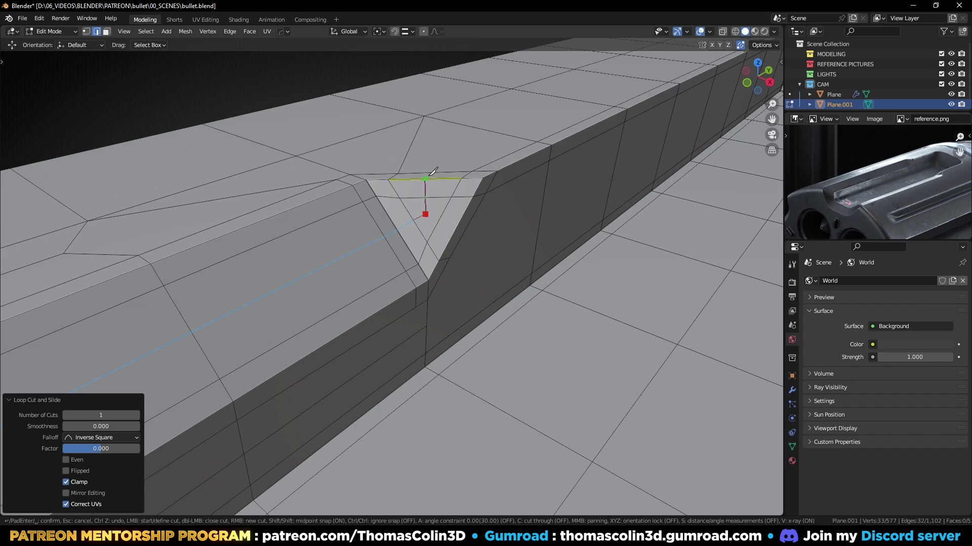
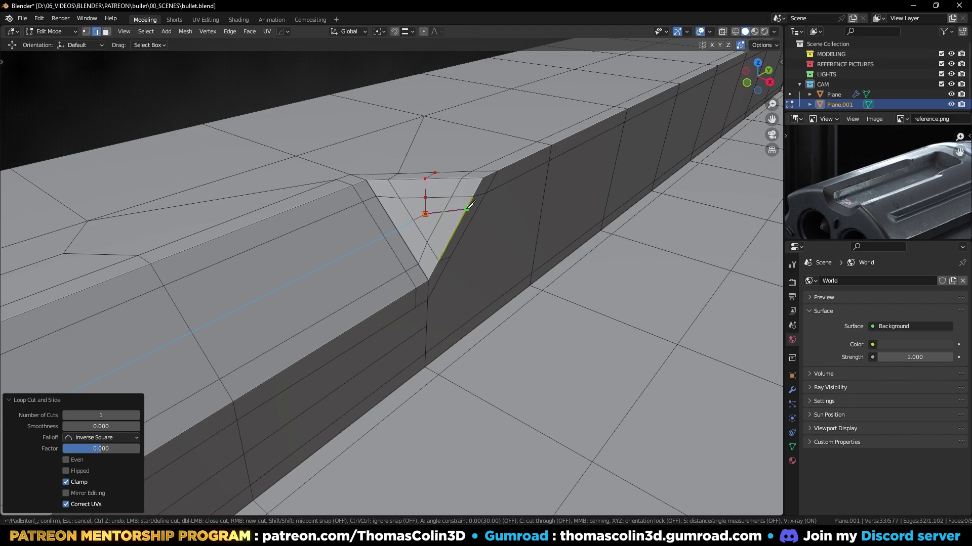
{"action": "key", "text": "shift"}
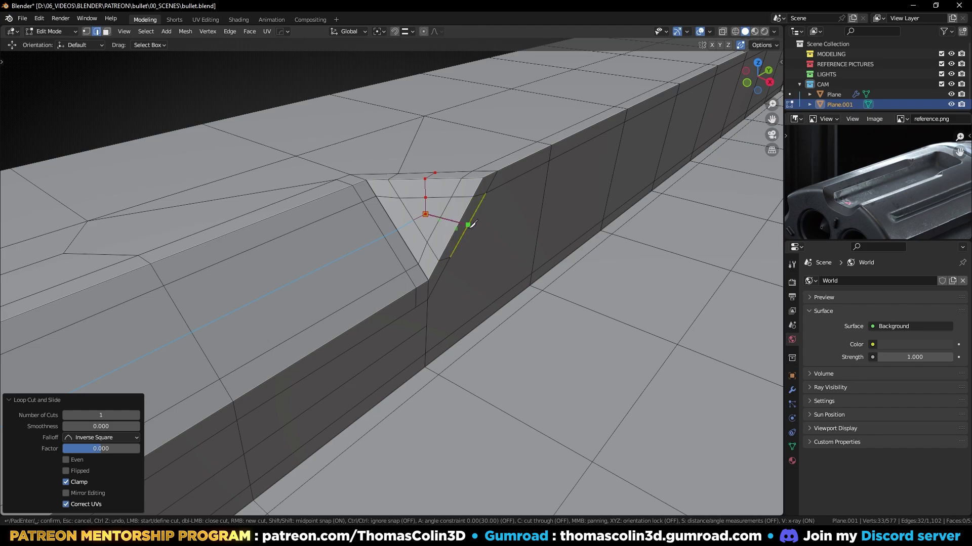
{"action": "left_click", "coordinate": [471, 224]}
{"action": "key", "text": "Return"}
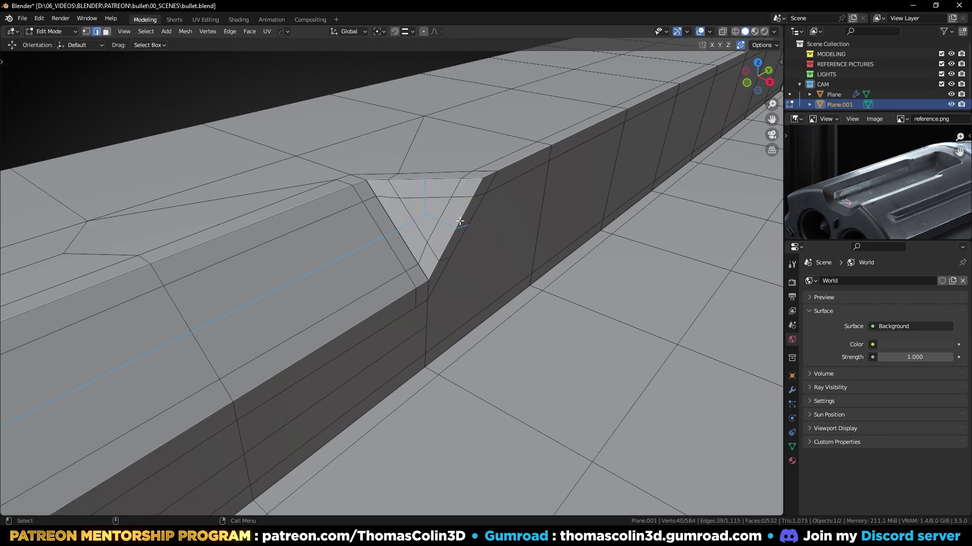
{"action": "left_click_drag", "start_coordinate": [418, 204], "coordinate": [430, 223]}
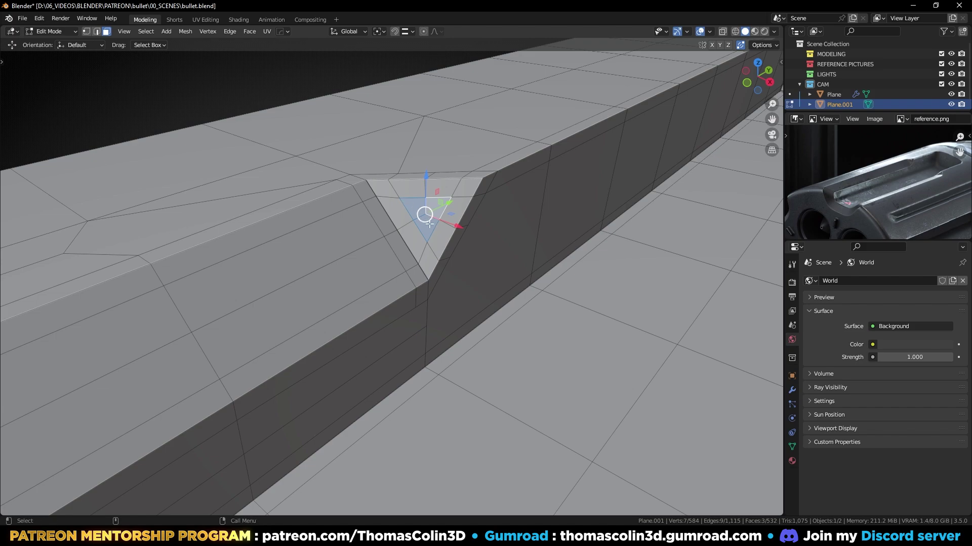
{"action": "left_click", "coordinate": [193, 87]}
- Add three evenly spaced loop cuts along the groove's vertical side wall beyond the notch
{"action": "scroll", "coordinate": [486, 234], "scroll_direction": "down", "scroll_amount": 3}
{"action": "middle_click_drag", "start_coordinate": [499, 273], "coordinate": [456, 258]}
{"action": "key", "text": "2"}
{"action": "key", "text": "ctrl+r"}
{"action": "scroll", "coordinate": [481, 254], "scroll_direction": "up", "scroll_amount": 2}
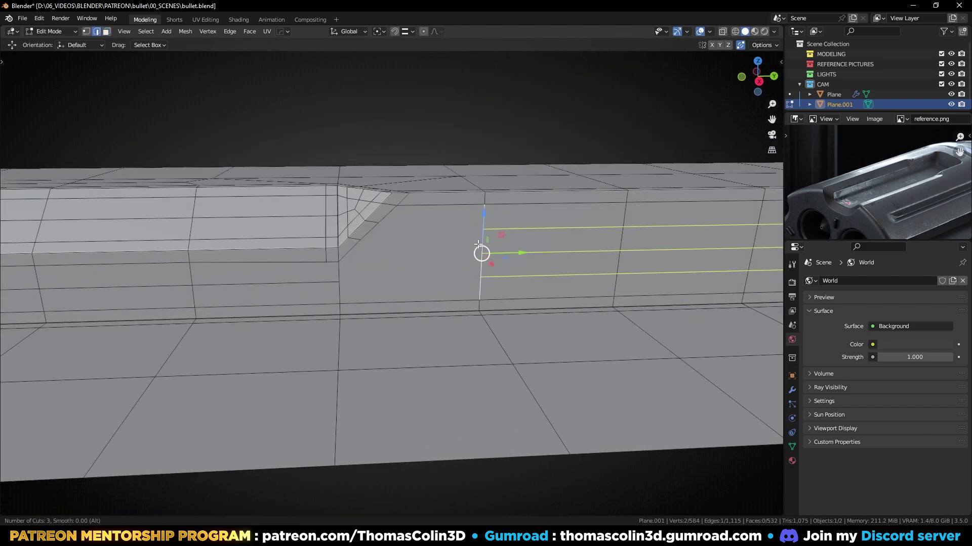
{"action": "left_click", "coordinate": [482, 253]}
- Connect the ends of the three wall cuts to the matching vertices on the notch and the lower wall
{"action": "key", "text": "1"}
{"action": "left_click", "coordinate": [478, 279]}
{"action": "left_click", "coordinate": [341, 283], "text": "shift"}
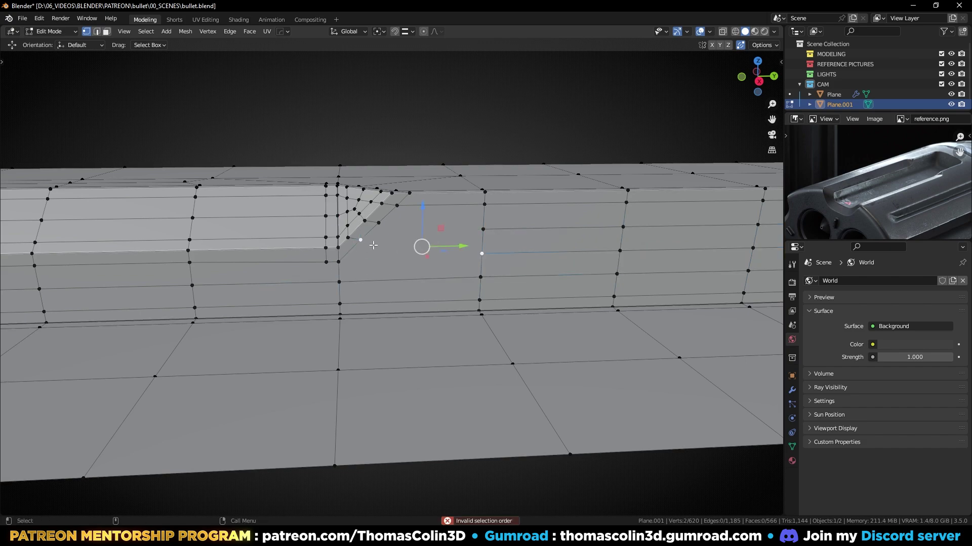
{"action": "key", "text": "j"}
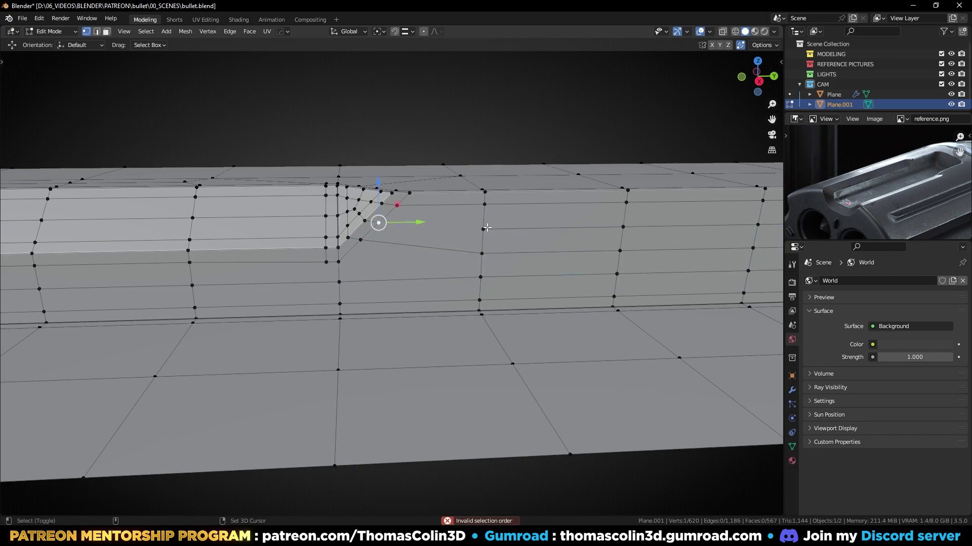
- Add a centred crosswise loop cut through the lower wall and floor beyond the notch, and join its end to the notch's lower bevel vertex
{"action": "key", "text": "2"}
{"action": "key", "text": "ctrl+r"}
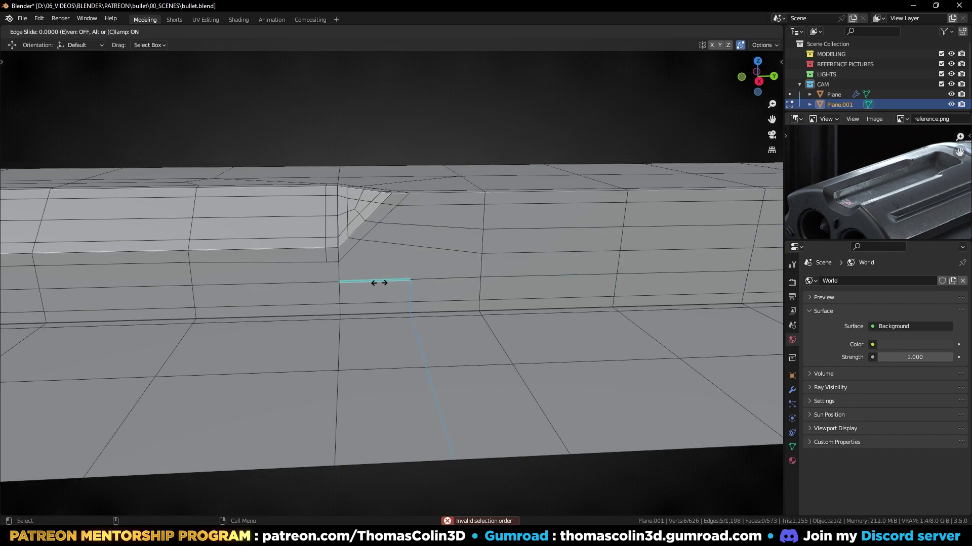
{"action": "left_click", "coordinate": [380, 280]}
{"action": "right_click", "coordinate": [385, 273]}
{"action": "key", "text": "1"}
{"action": "left_click", "coordinate": [360, 240], "text": "shift"}
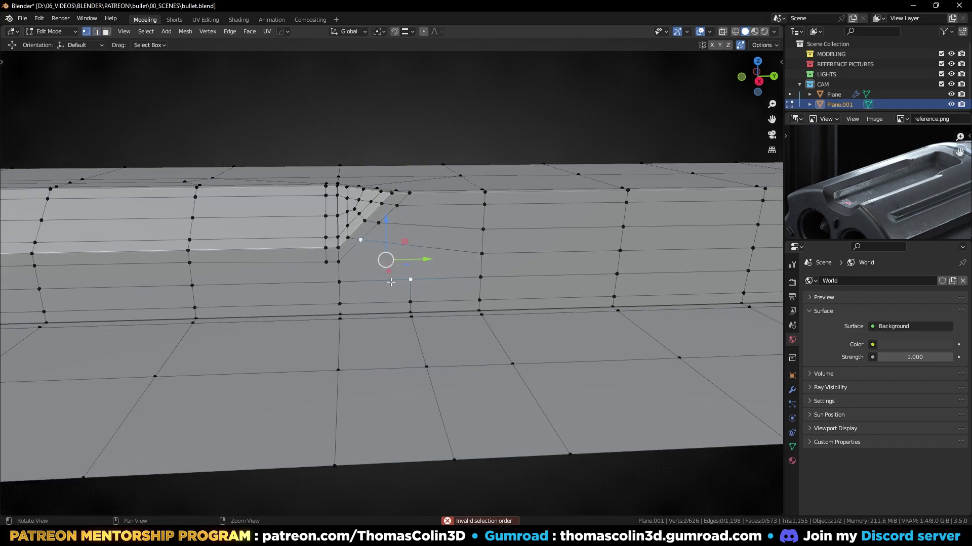
- Add a crosswise loop cut through the wall and floor before the notch, and connect its upper end to the nearby bevel vertex
{"action": "key", "text": "2"}
{"action": "key", "text": "ctrl+r"}
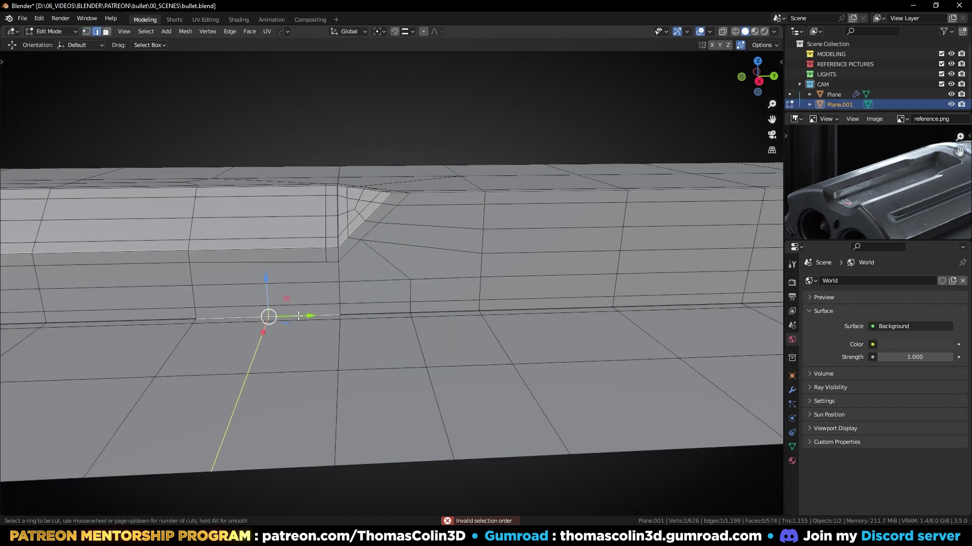
{"action": "left_click", "coordinate": [296, 316]}
{"action": "left_click", "coordinate": [298, 316]}
{"action": "key", "text": "1"}
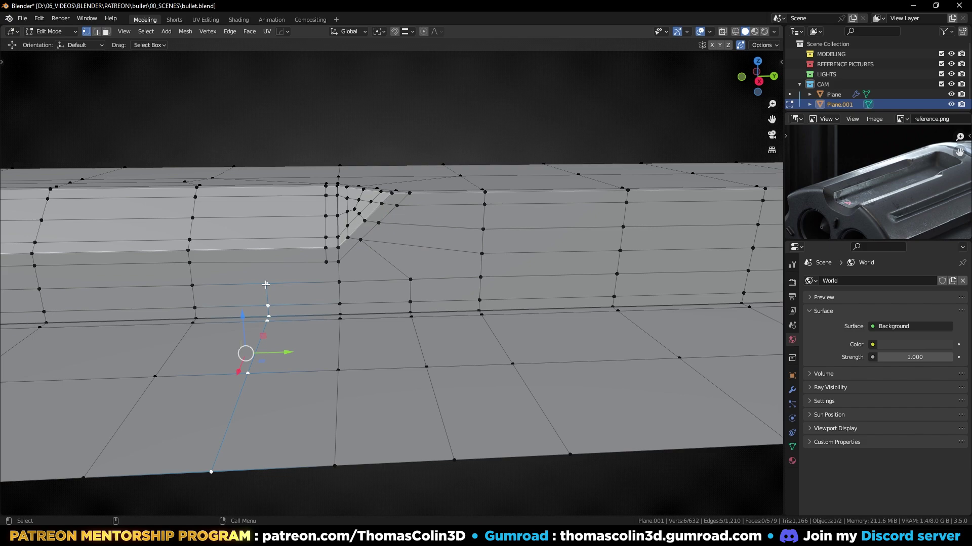
{"action": "left_click", "coordinate": [265, 282]}
{"action": "left_click", "coordinate": [314, 262], "text": "shift"}
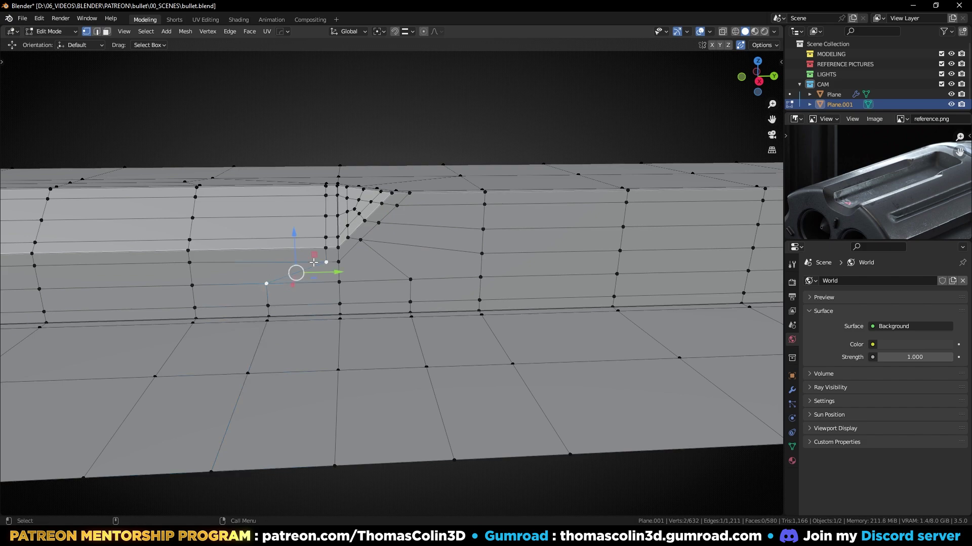
- Connect the groove's bevelled corner at the far end of the strip diagonally to the outer grid vertex
{"action": "key", "text": "j"}
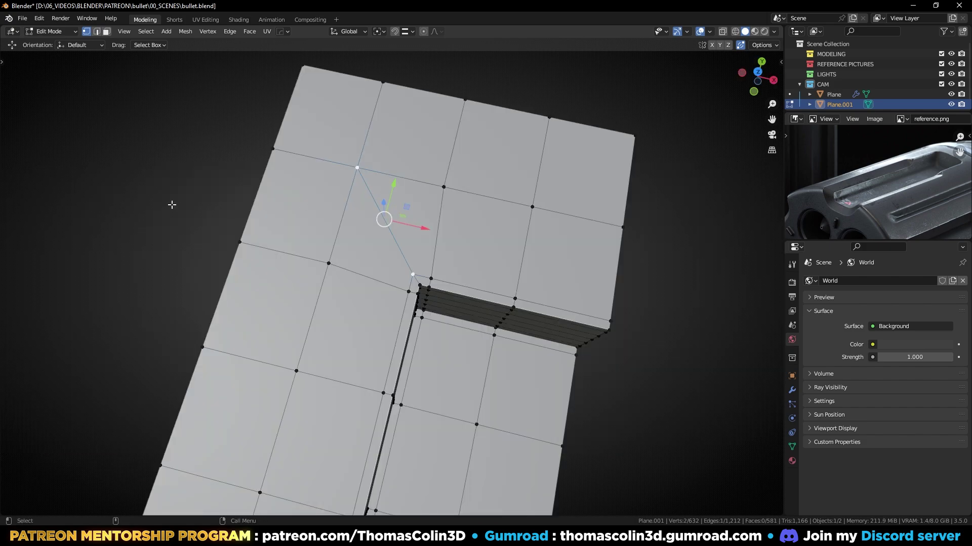
{"action": "left_click", "coordinate": [172, 206]}
- Add a centred lengthwise loop cut on the top surface alongside the groove, between the notch and the far end
{"action": "right_click_drag", "start_coordinate": [172, 205], "coordinate": [392, 407], "text": "alt"}
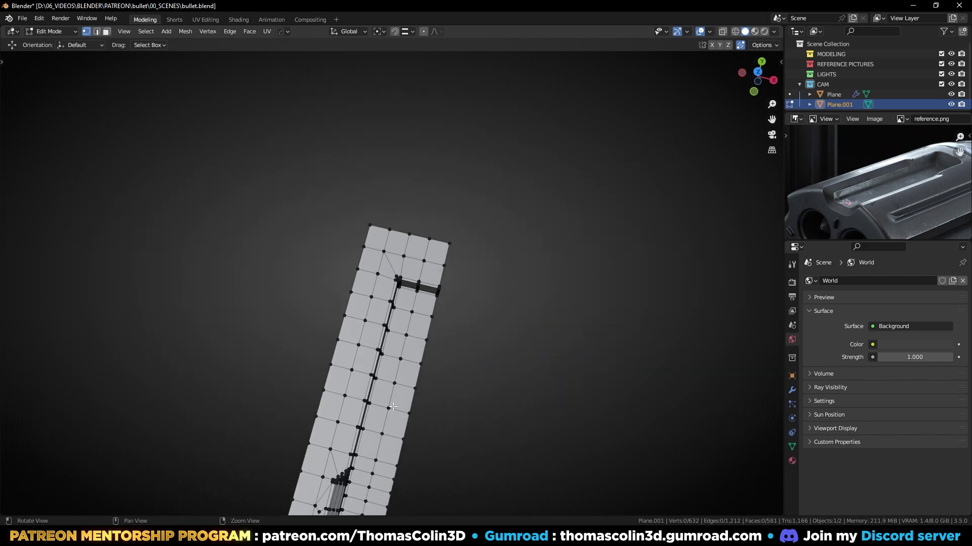
{"action": "scroll", "coordinate": [392, 407], "scroll_direction": "up", "scroll_amount": 6}
{"action": "key", "text": "2"}
{"action": "key", "text": "ctrl+r"}
{"action": "left_click", "coordinate": [341, 218]}
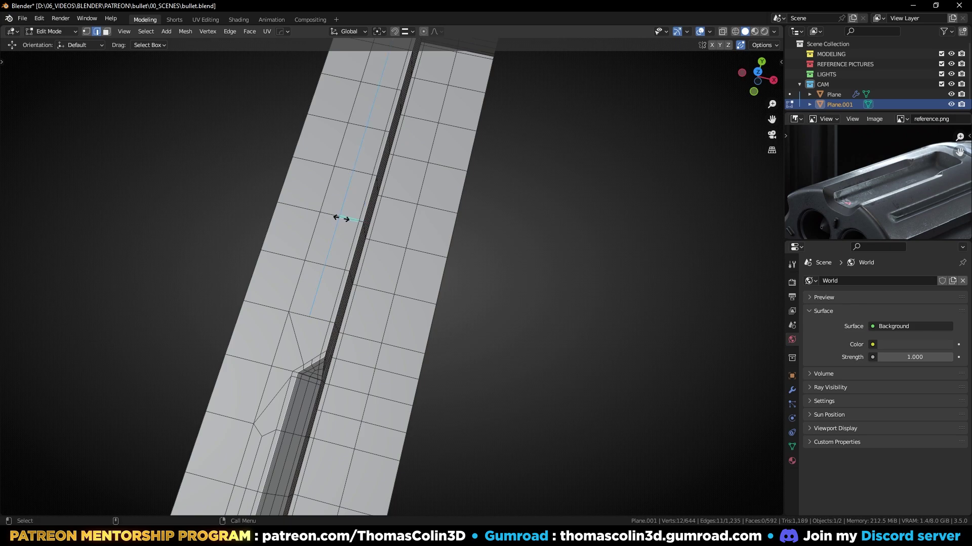
{"action": "right_click", "coordinate": [340, 219]}
- Connect the near end of the new lengthwise cut to the midpoint vertex on the notch's upper edge
{"action": "key", "text": "1"}
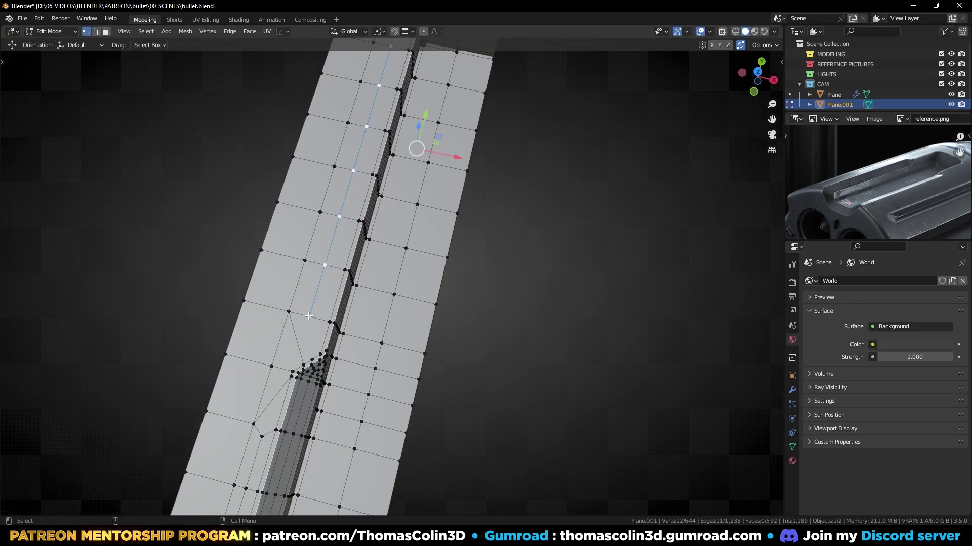
{"action": "left_click", "coordinate": [309, 317]}
{"action": "left_click", "coordinate": [312, 359], "text": "shift"}
{"action": "key", "text": "j"}
{"action": "left_click", "coordinate": [548, 295]}
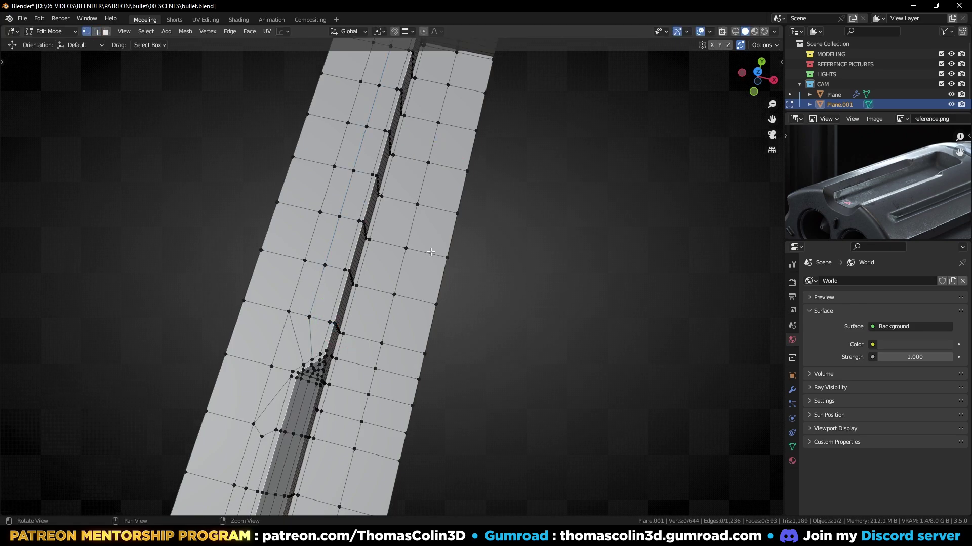
{"action": "right_click_drag", "start_coordinate": [548, 295], "coordinate": [441, 265], "text": "alt"}
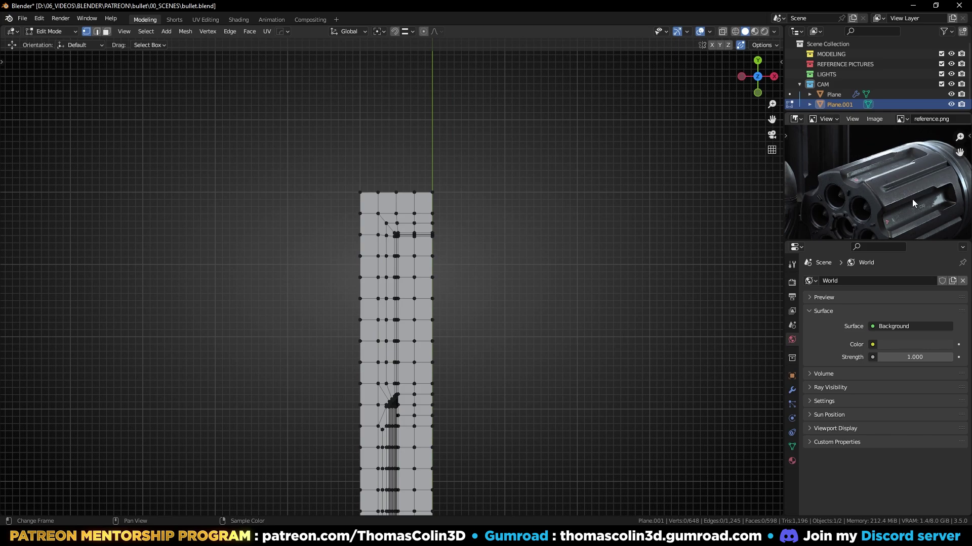
{"action": "scroll", "coordinate": [535, 264], "scroll_direction": "up", "scroll_amount": 3}
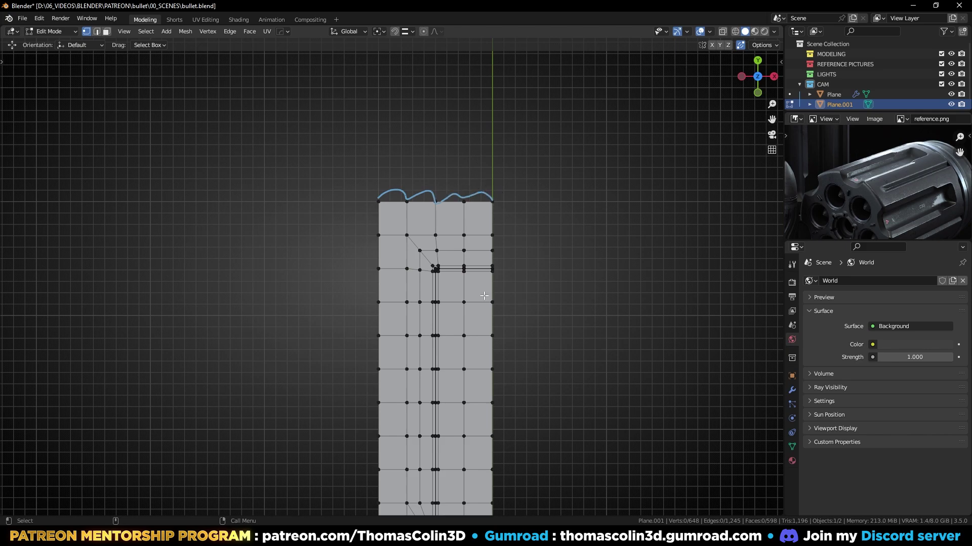
{"action": "scroll", "coordinate": [485, 295], "scroll_direction": "up", "scroll_amount": 4}
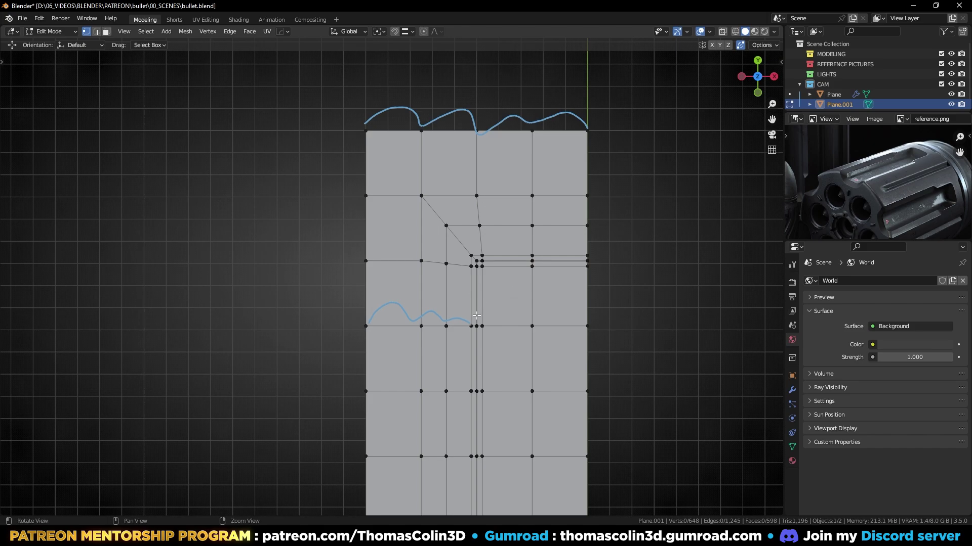
{"action": "right_click_drag", "start_coordinate": [367, 300], "coordinate": [412, 87]}
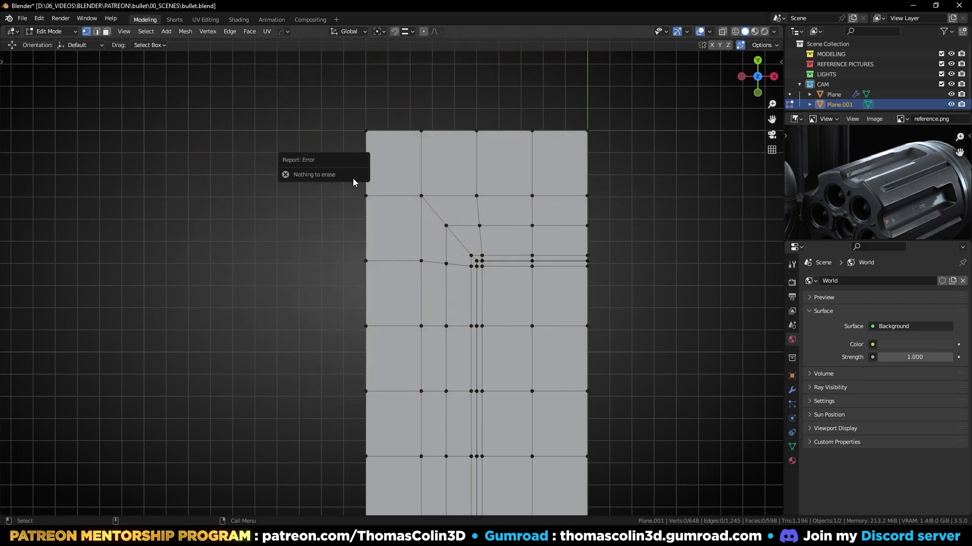
- Evenly space the crosswise edge rows on the outer border, from the groove's far-end corner to just before the notch, with LoopTools Space
{"action": "left_click", "coordinate": [395, 261], "text": "ctrl+alt"}
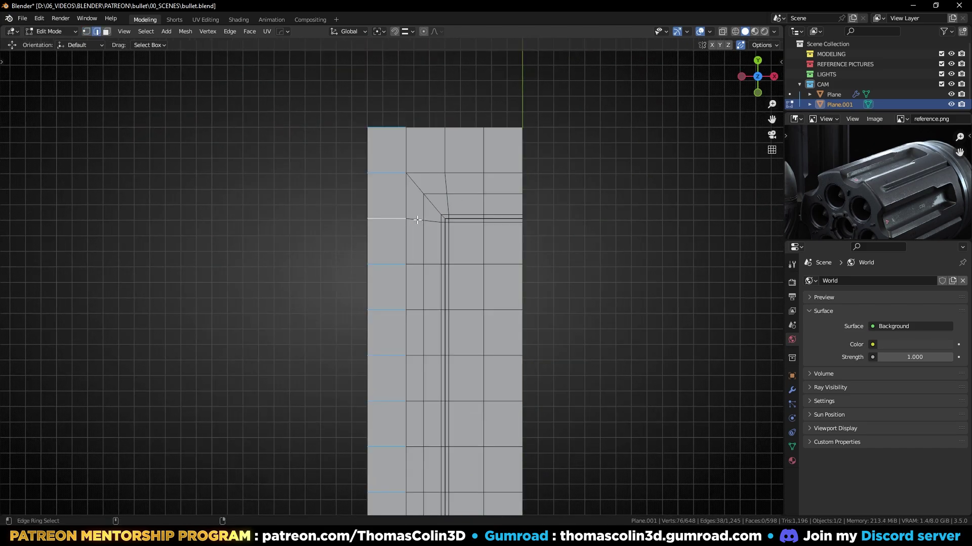
{"action": "left_click", "coordinate": [416, 220], "text": "ctrl+alt+shift"}
{"action": "left_click", "coordinate": [432, 221], "text": "ctrl+alt+shift"}
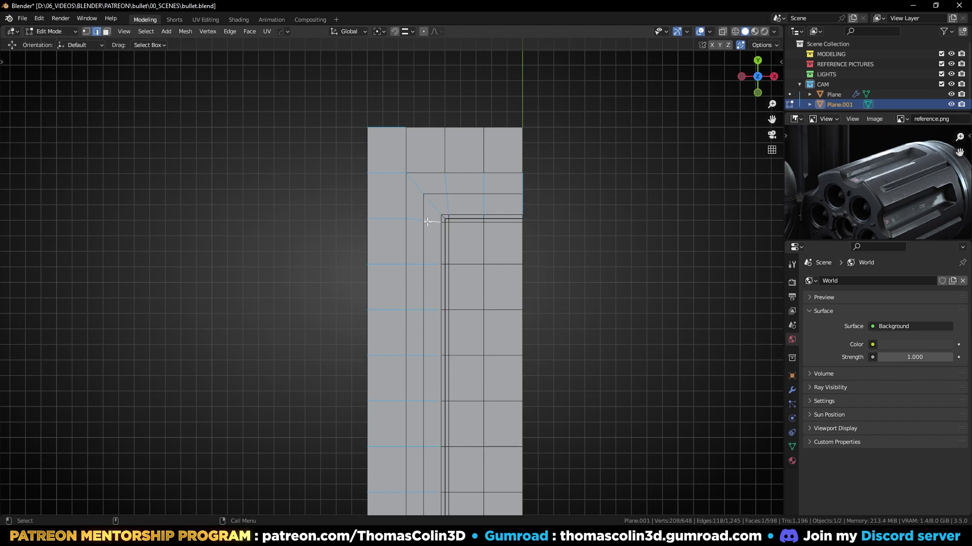
{"action": "key", "text": "alt+z"}
{"action": "left_click_drag", "start_coordinate": [331, 102], "coordinate": [539, 216], "text": "ctrl"}
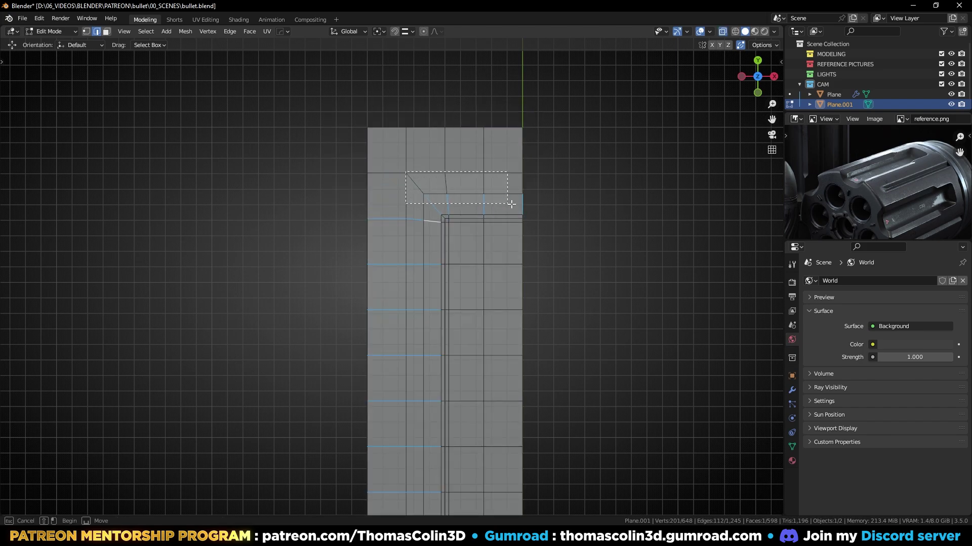
{"action": "scroll", "coordinate": [435, 188], "scroll_direction": "down", "scroll_amount": 7}
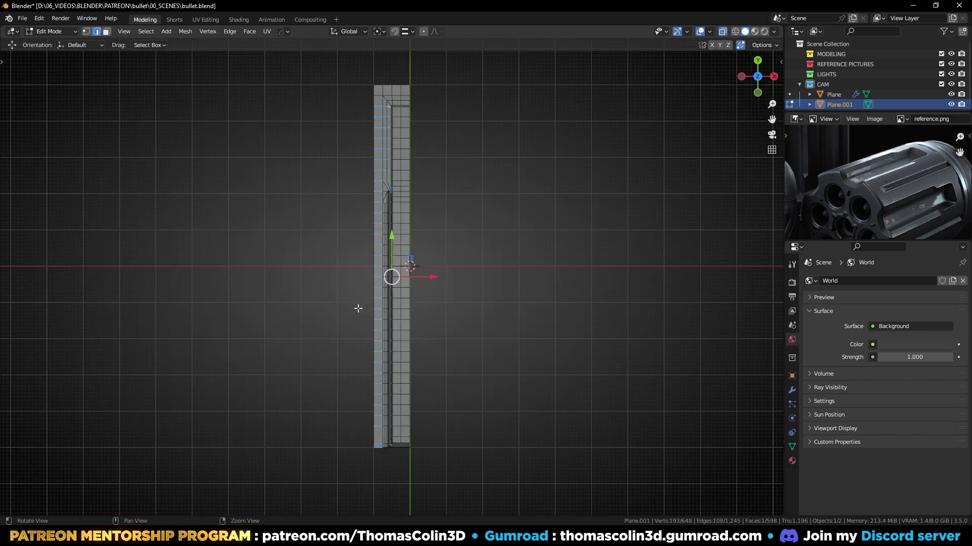
{"action": "scroll", "coordinate": [398, 319], "scroll_direction": "up", "scroll_amount": 4}
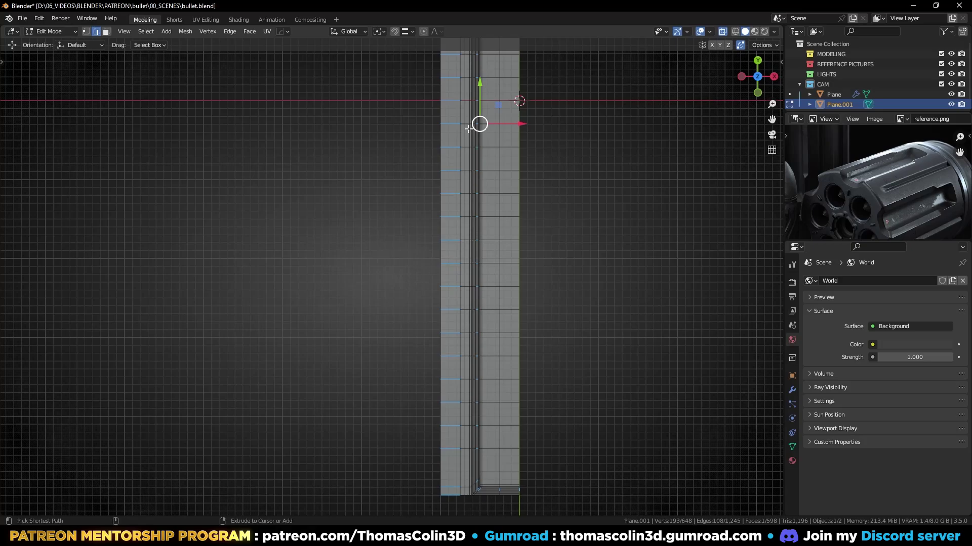
{"action": "left_click_drag", "start_coordinate": [409, 82], "coordinate": [531, 345], "text": "ctrl"}
{"action": "scroll", "coordinate": [525, 401], "scroll_direction": "up", "scroll_amount": 6, "text": "shift"}
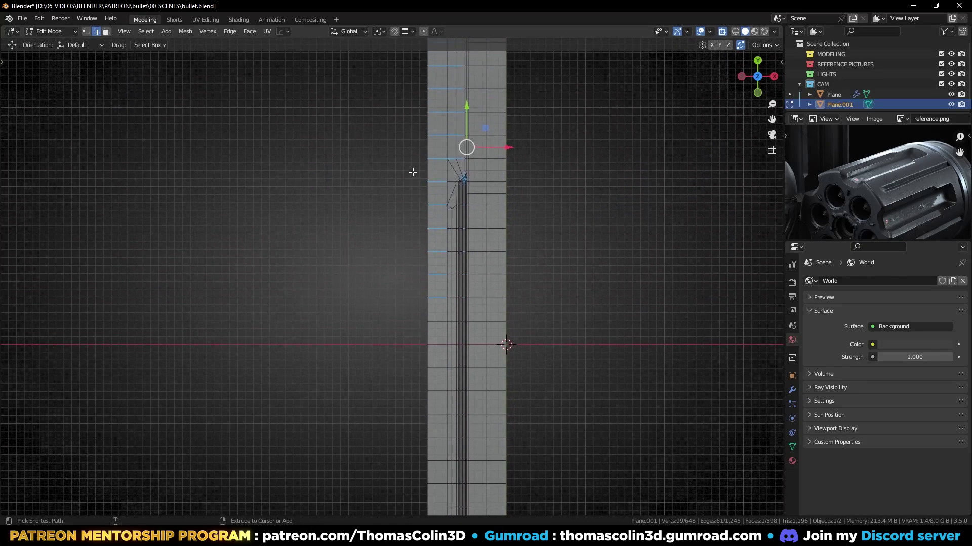
{"action": "left_click_drag", "start_coordinate": [413, 173], "coordinate": [506, 263], "text": "ctrl"}
{"action": "scroll", "coordinate": [503, 235], "scroll_direction": "up", "scroll_amount": 3}
{"action": "scroll", "coordinate": [515, 201], "scroll_direction": "down", "scroll_amount": 1}
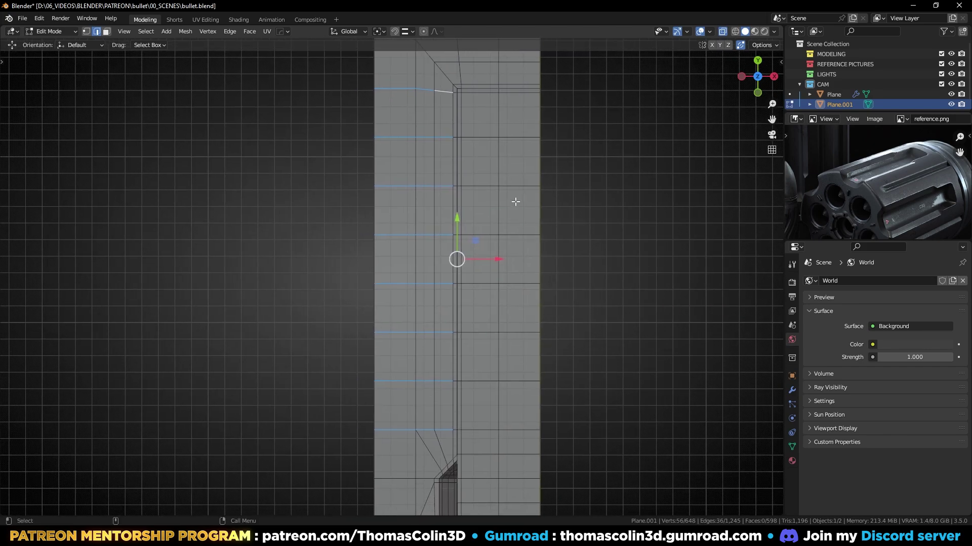
{"action": "scroll", "coordinate": [515, 201], "scroll_direction": "down", "scroll_amount": 1}
{"action": "right_click", "coordinate": [515, 202]}
{"action": "mouse_move", "coordinate": [522, 96]}
{"action": "left_click", "coordinate": [583, 168]}
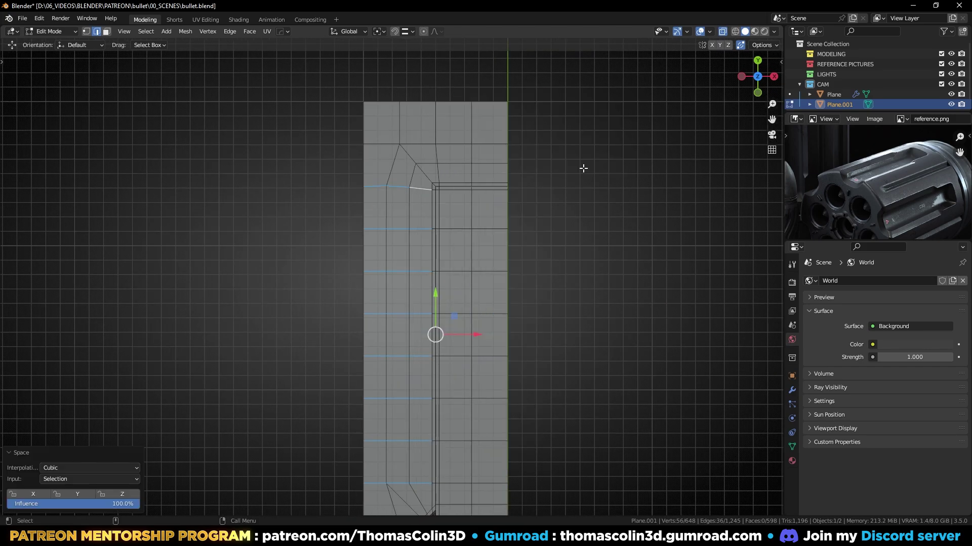
{"action": "left_click", "coordinate": [577, 193]}
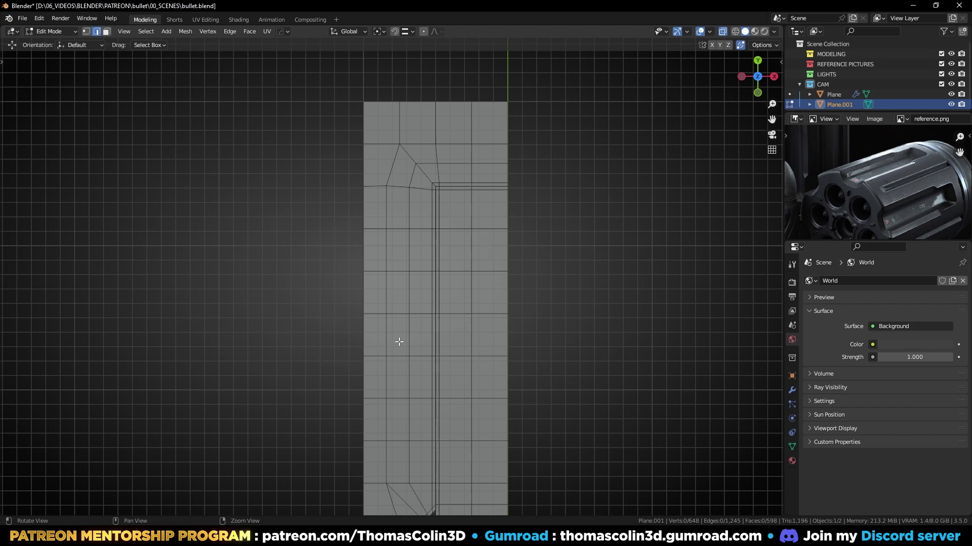
- Evenly space the two crosswise edges joining the outer border to the notch's upper corner with LoopTools Space
{"action": "middle_click_drag", "start_coordinate": [415, 395], "coordinate": [432, 211], "text": "alt"}
{"action": "middle_click_drag", "start_coordinate": [434, 356], "coordinate": [434, 245], "text": "alt"}
{"action": "scroll", "coordinate": [433, 245], "scroll_direction": "up", "scroll_amount": 2}
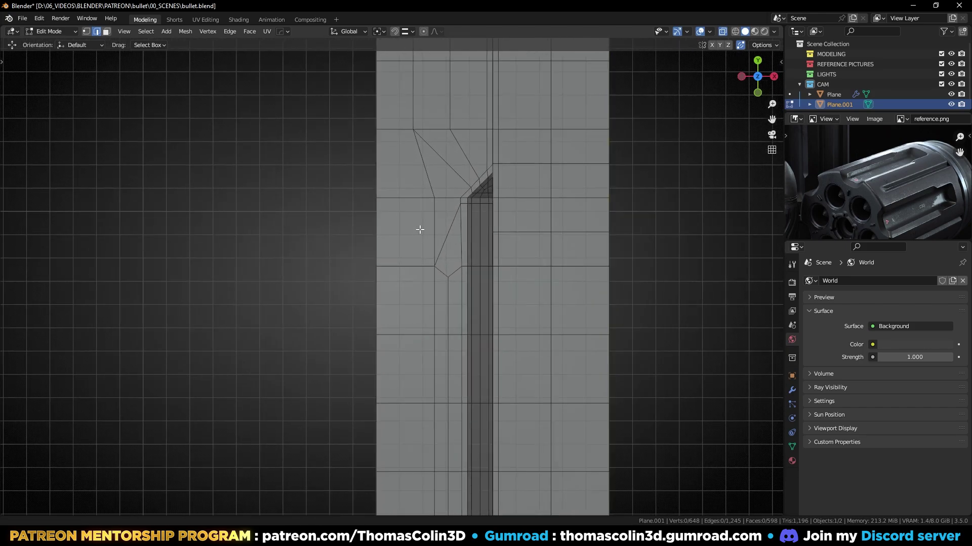
{"action": "left_click", "coordinate": [405, 198]}
{"action": "left_click", "coordinate": [448, 197], "text": "shift"}
{"action": "right_click", "coordinate": [626, 158]}
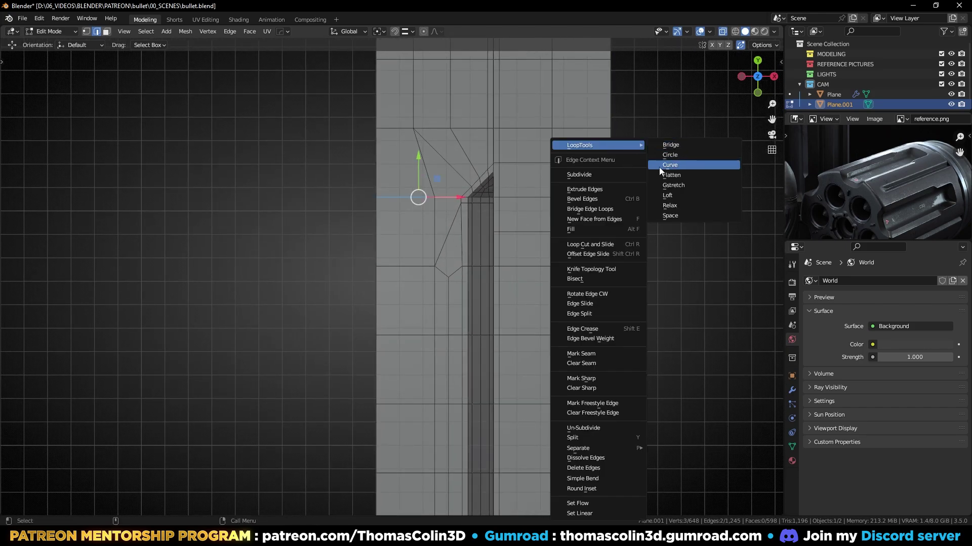
{"action": "left_click", "coordinate": [664, 215]}
{"action": "left_click", "coordinate": [320, 249]}
- Evenly space the three crosswise edges in the next row past the notch corner with LoopTools Space
{"action": "middle_click_drag", "start_coordinate": [402, 302], "coordinate": [412, 201], "text": "shift"}
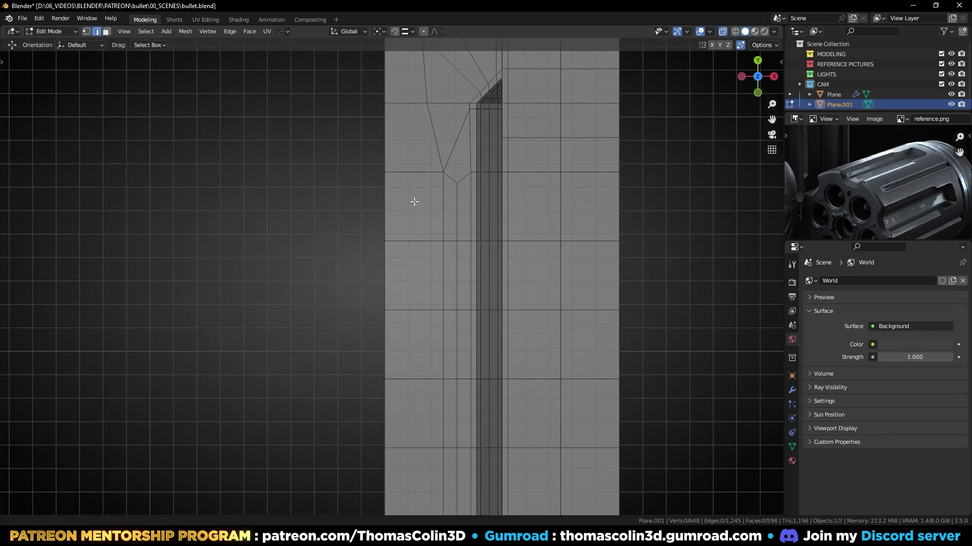
{"action": "left_click", "coordinate": [425, 152]}
{"action": "left_click", "coordinate": [463, 172], "text": "ctrl"}
{"action": "right_click", "coordinate": [603, 100]}
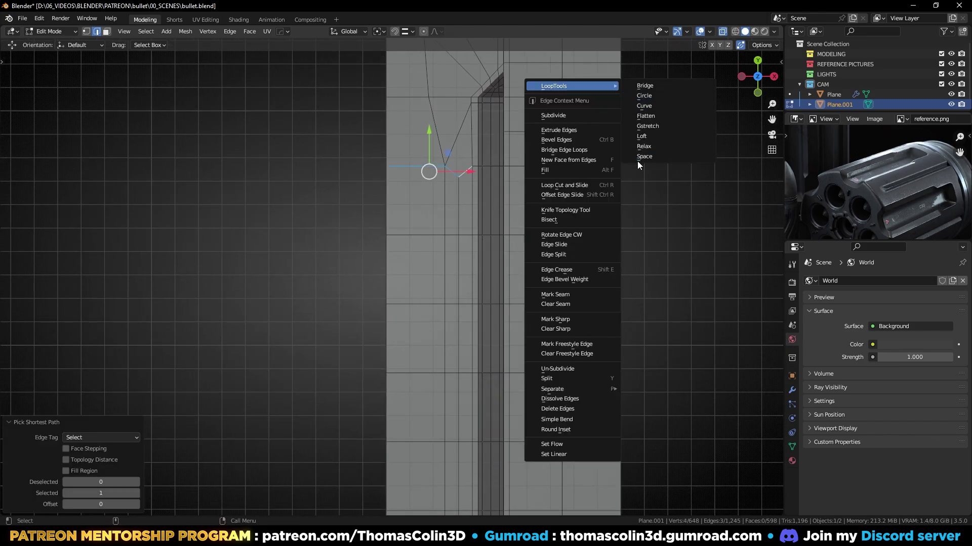
{"action": "left_click", "coordinate": [638, 157]}
{"action": "left_click", "coordinate": [393, 179]}
- Move the outer vertex of the row past the notch about 0.0373 m along X, aligning it with the neighbouring vertex beside the notch
{"action": "key", "text": "1"}
{"action": "left_click", "coordinate": [419, 158]}
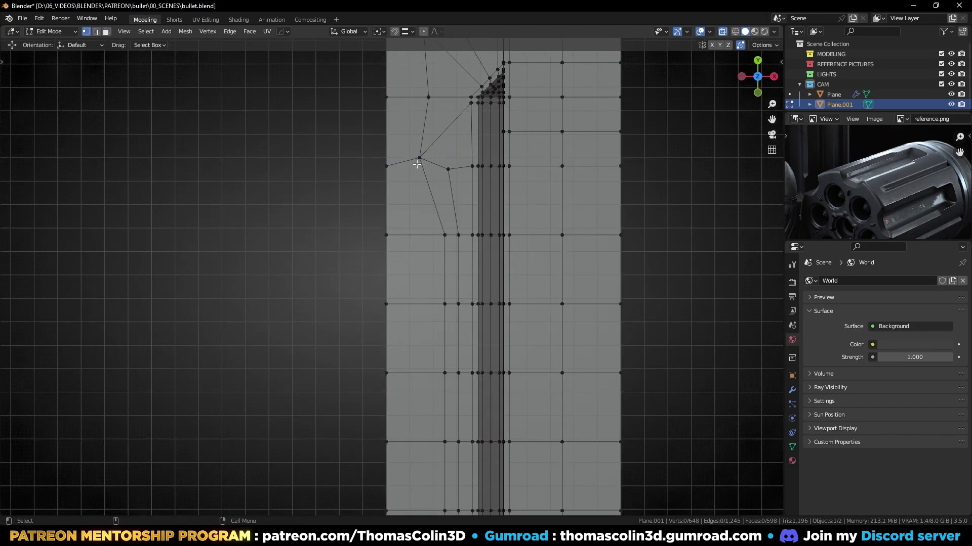
{"action": "key", "text": "g"}
{"action": "key", "text": "x"}
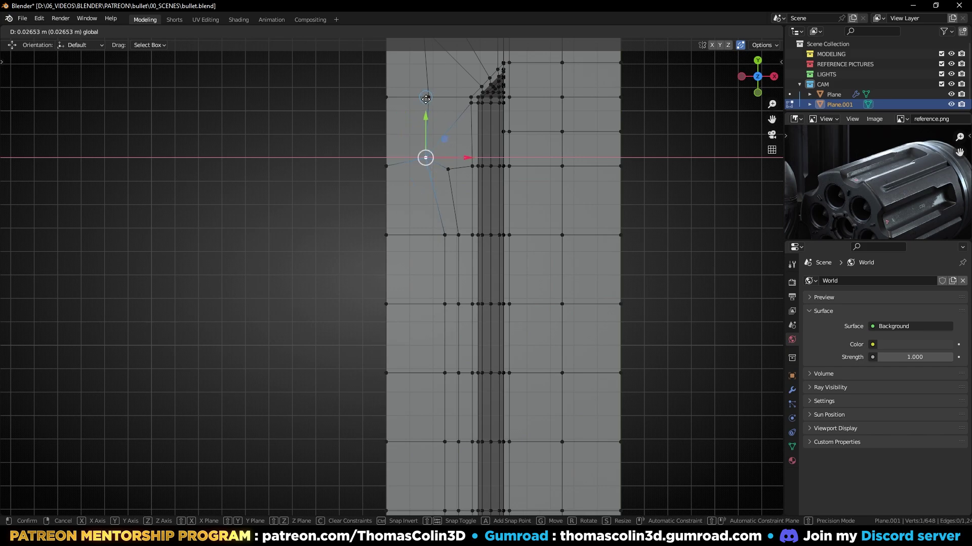
{"action": "left_click", "coordinate": [428, 100]}
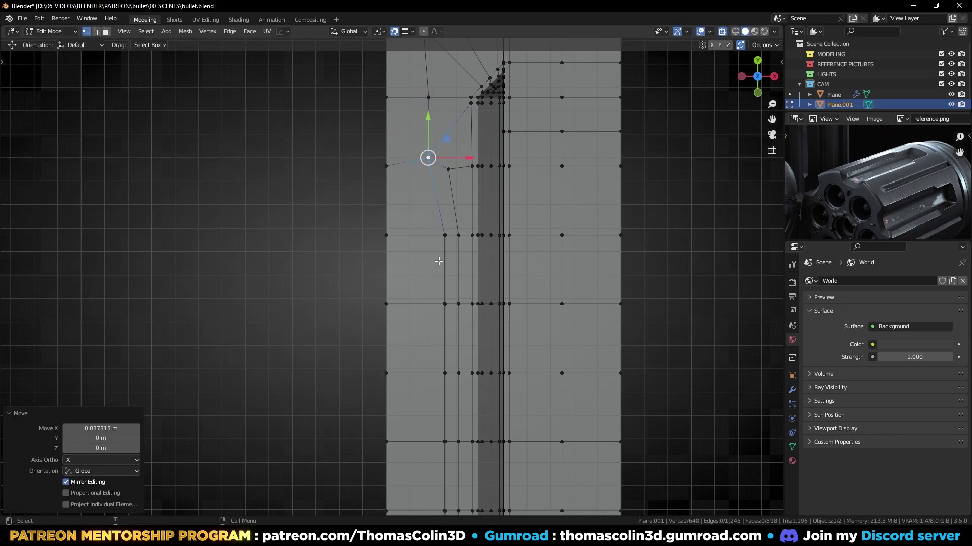
- Evenly space the remaining crosswise edge rows on the outer border, from past the notch down onto the near end face, with LoopTools Space
{"action": "key", "text": "2"}
{"action": "left_click", "coordinate": [425, 235], "text": "ctrl+alt"}
{"action": "left_click", "coordinate": [451, 236], "text": "ctrl+alt+shift"}
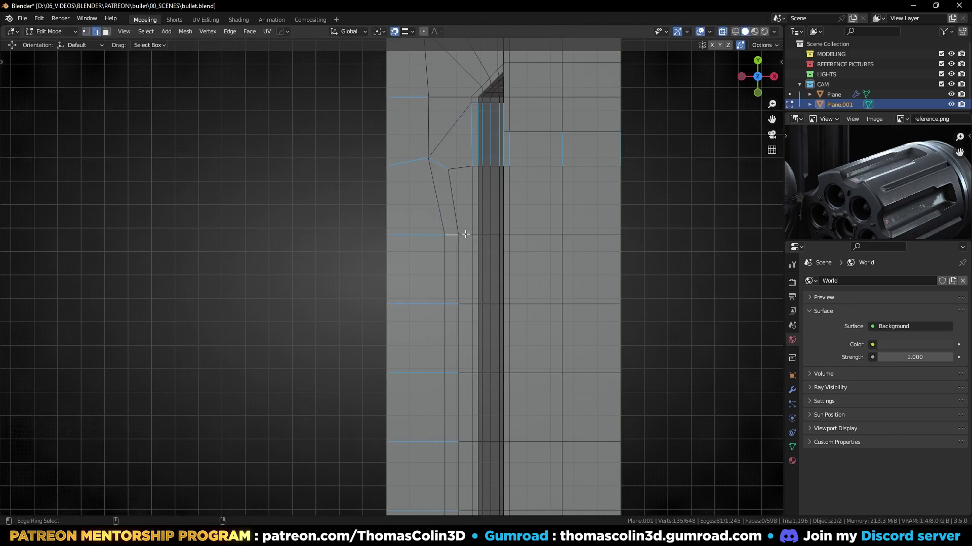
{"action": "left_click", "coordinate": [465, 234], "text": "ctrl+alt+shift"}
{"action": "middle_click_drag", "start_coordinate": [460, 210], "coordinate": [374, 153], "text": "ctrl"}
{"action": "middle_click_drag", "start_coordinate": [374, 153], "coordinate": [388, 196], "text": "shift"}
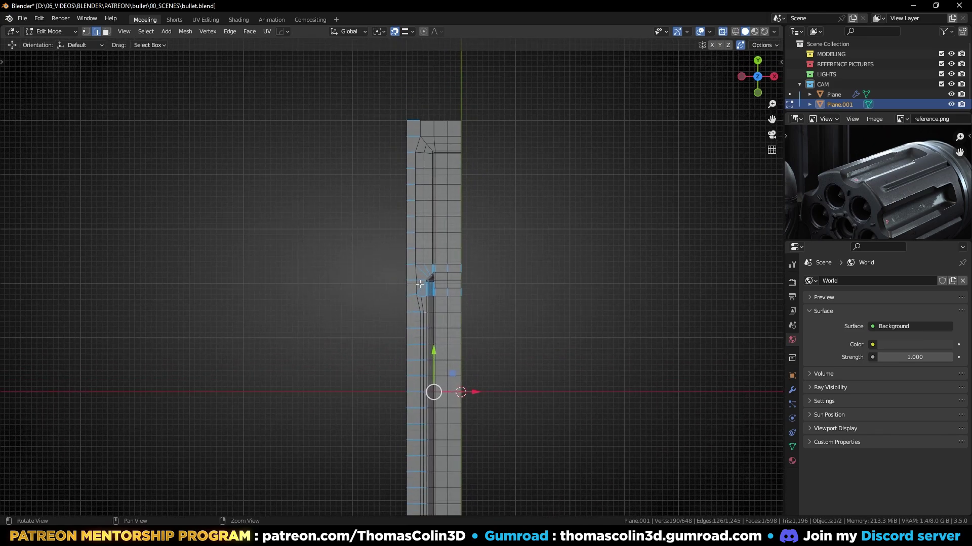
{"action": "left_click_drag", "start_coordinate": [366, 98], "coordinate": [512, 301], "text": "ctrl"}
{"action": "middle_click_drag", "start_coordinate": [511, 302], "coordinate": [466, 323]}
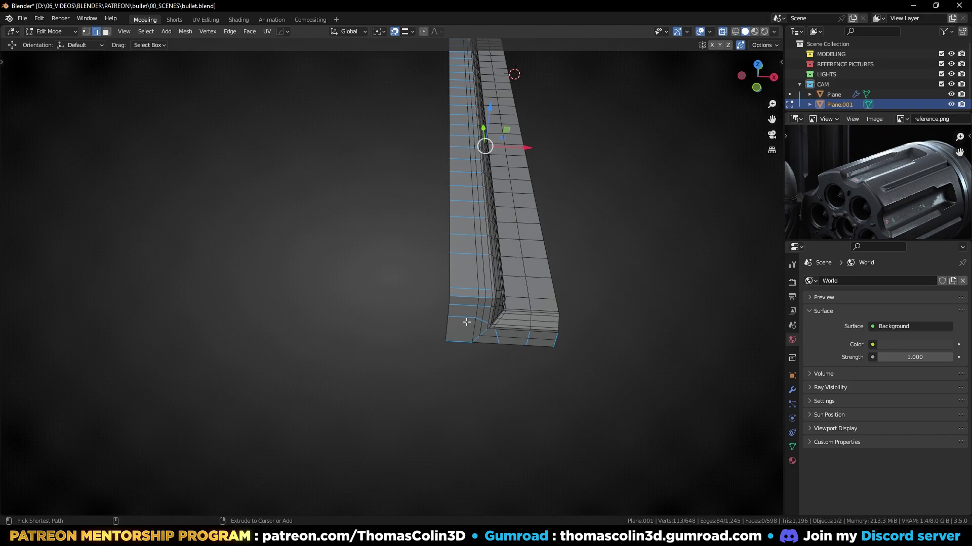
{"action": "left_click_drag", "start_coordinate": [433, 309], "coordinate": [567, 384], "text": "ctrl"}
{"action": "middle_click_drag", "start_coordinate": [536, 404], "coordinate": [474, 299]}
{"action": "left_click", "coordinate": [420, 327], "text": "ctrl"}
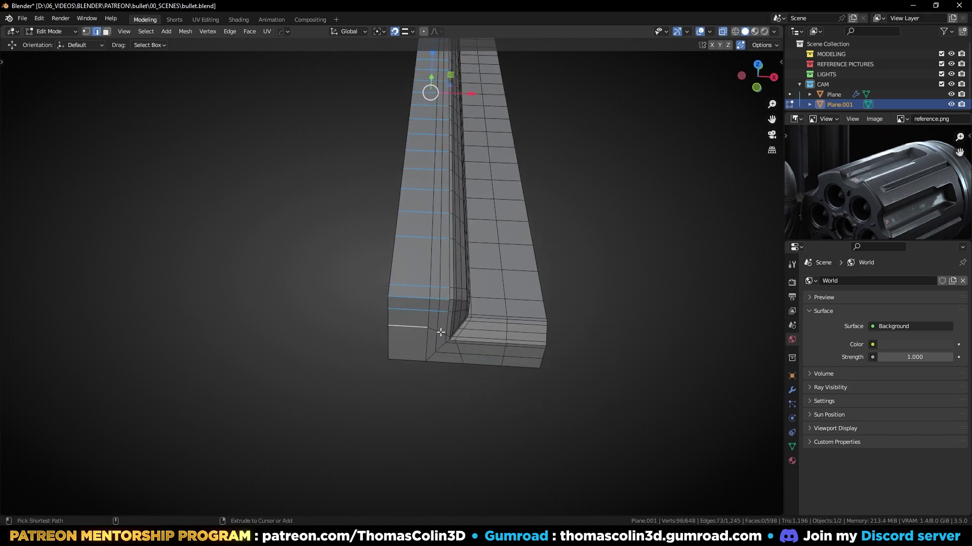
{"action": "left_click", "coordinate": [440, 332], "text": "ctrl"}
{"action": "right_click", "coordinate": [499, 146]}
{"action": "mouse_move", "coordinate": [529, 145]}
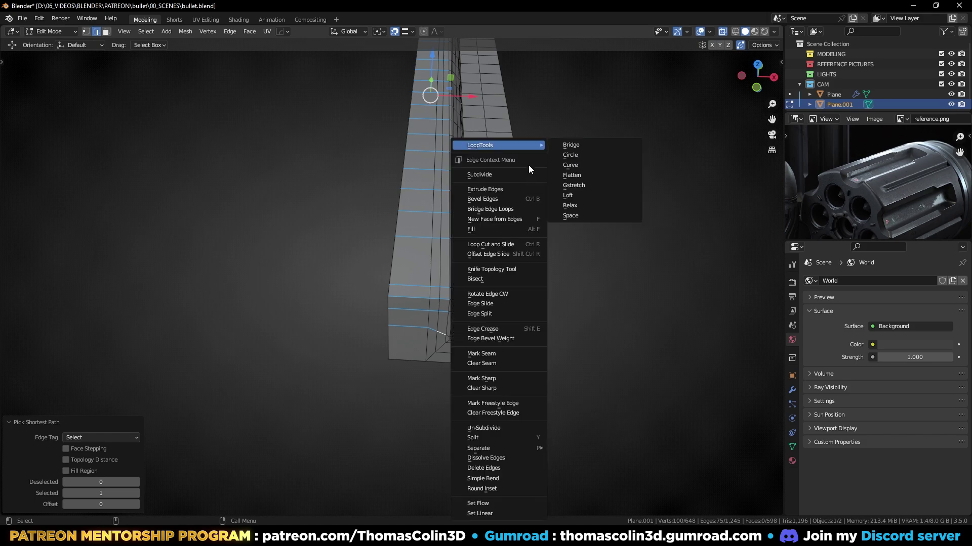
{"action": "left_click", "coordinate": [575, 216]}
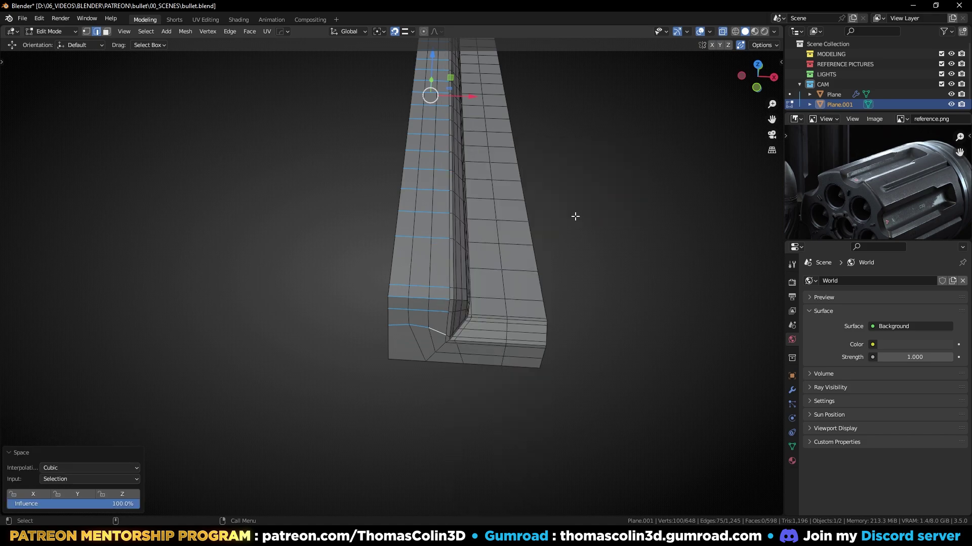
{"action": "left_click", "coordinate": [611, 189]}
- Complete the strip's other half with a Mirror modifier, apply it in Object Mode, and deselect the strip
{"action": "left_click_drag", "start_coordinate": [464, 339], "coordinate": [465, 307], "text": "alt"}
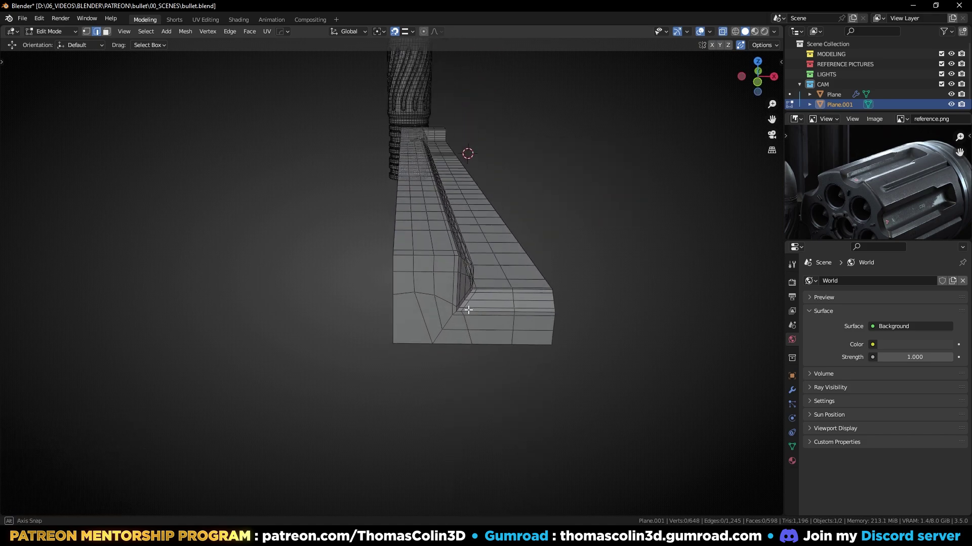
{"action": "right_click_drag", "start_coordinate": [465, 306], "coordinate": [451, 351], "text": "alt"}
{"action": "left_click_drag", "start_coordinate": [451, 351], "coordinate": [465, 272], "text": "alt"}
{"action": "right_click_drag", "start_coordinate": [465, 271], "coordinate": [425, 298], "text": "alt"}
{"action": "middle_click_drag", "start_coordinate": [425, 299], "coordinate": [454, 176], "text": "alt"}
{"action": "left_click_drag", "start_coordinate": [454, 175], "coordinate": [585, 272], "text": "alt"}
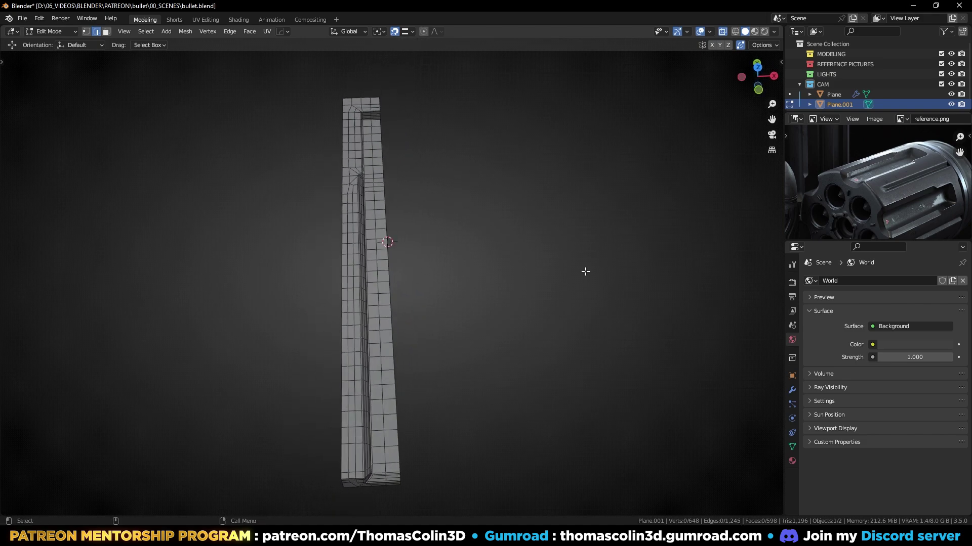
{"action": "left_click", "coordinate": [792, 390]}
{"action": "left_click", "coordinate": [825, 280]}
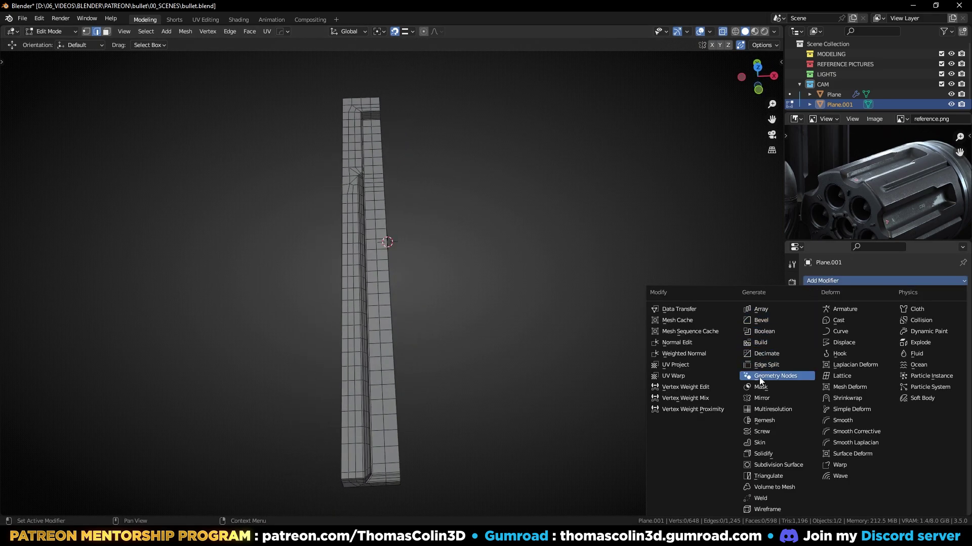
{"action": "left_click", "coordinate": [794, 399]}
{"action": "key", "text": "Tab"}
{"action": "key", "text": "ctrl+a"}
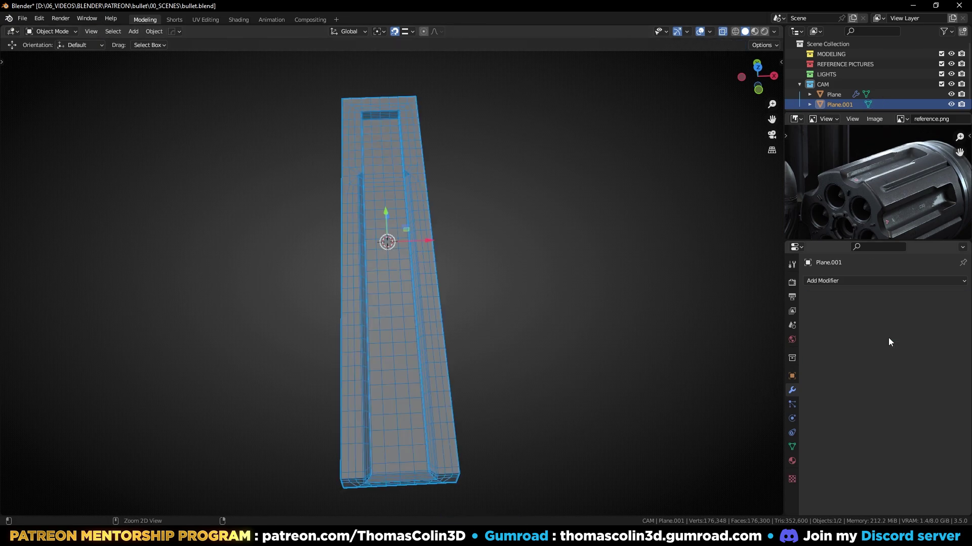
{"action": "left_click", "coordinate": [590, 269]}
- Duplicate the strip side by side with an Array modifier of count 2 and relative X offset 1, and apply it
{"action": "middle_click_drag", "start_coordinate": [498, 281], "coordinate": [490, 289]}
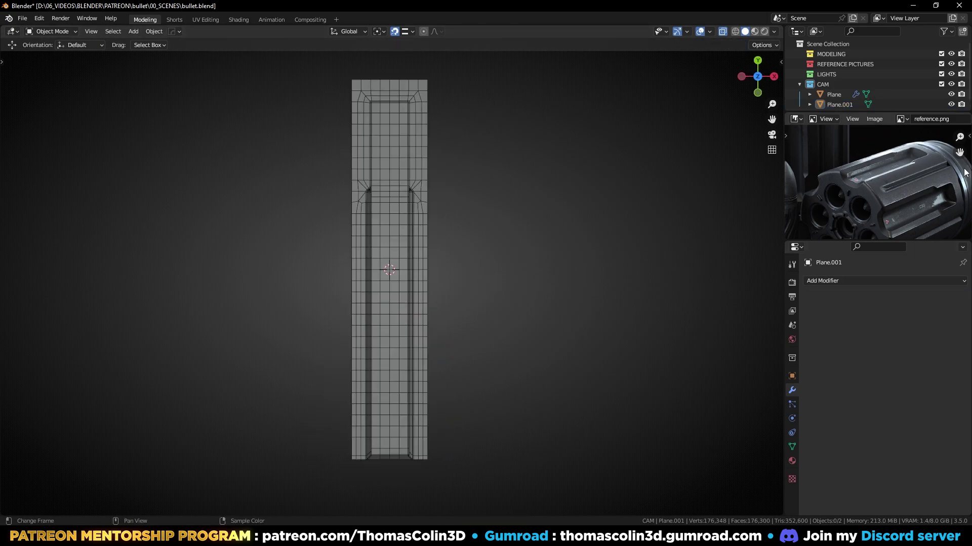
{"action": "scroll", "coordinate": [899, 184], "scroll_direction": "up", "scroll_amount": 1}
{"action": "scroll", "coordinate": [922, 184], "scroll_direction": "up", "scroll_amount": 1}
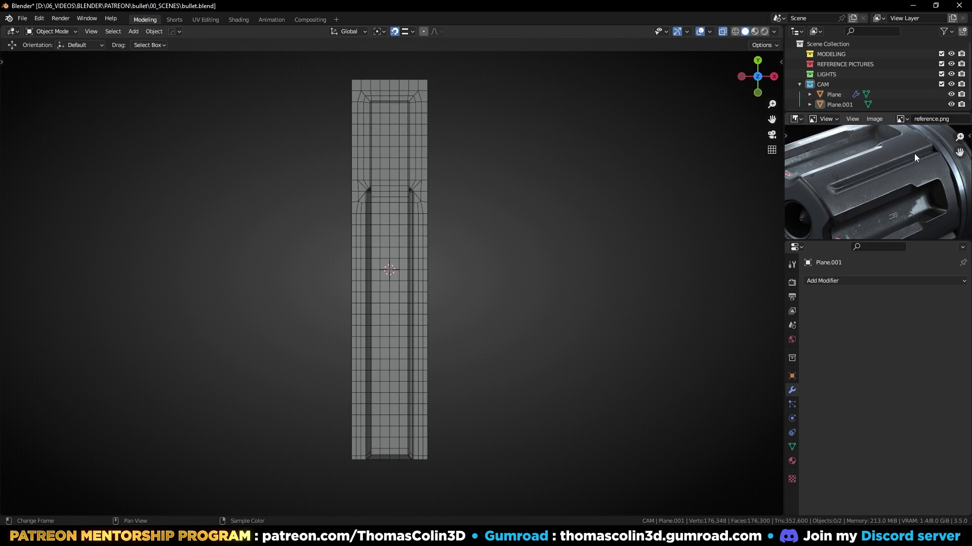
{"action": "left_click", "coordinate": [834, 282]}
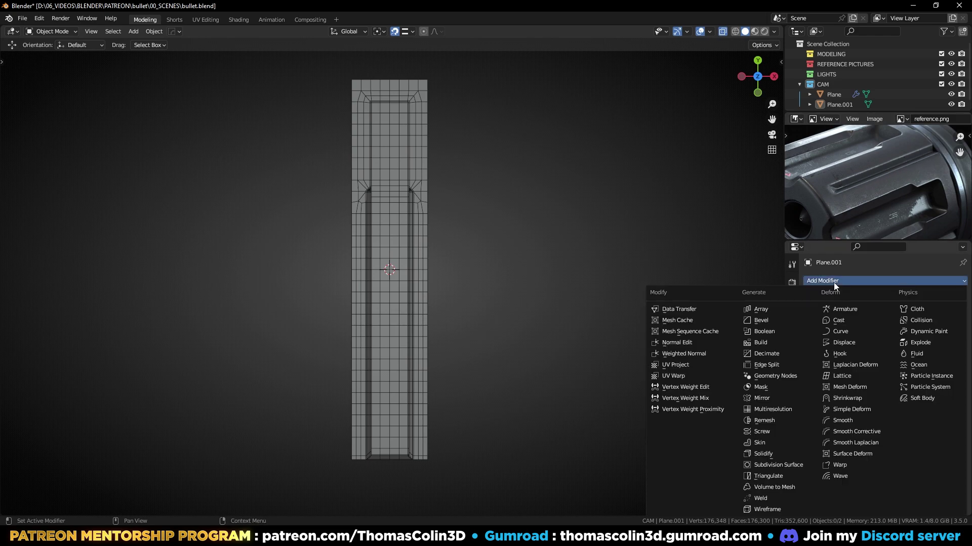
{"action": "left_click", "coordinate": [759, 309]}
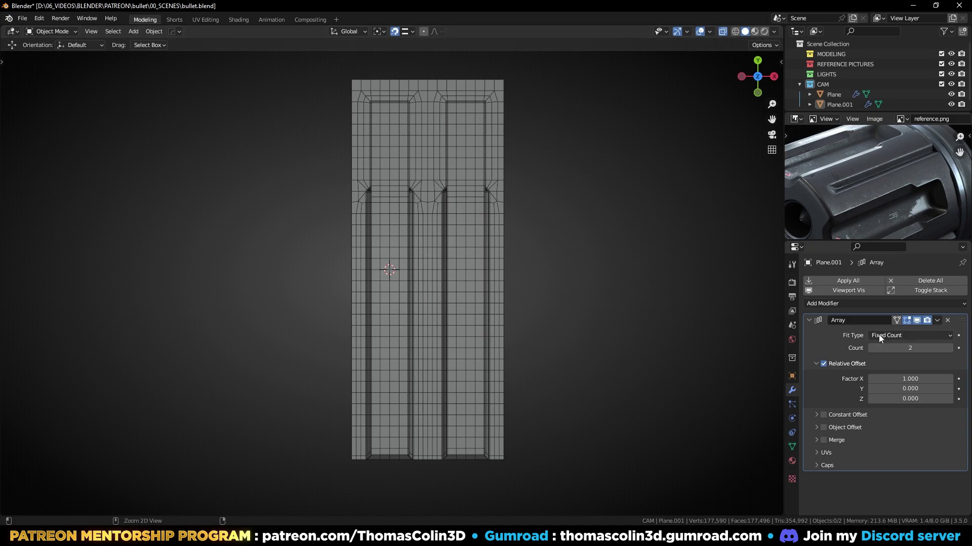
{"action": "key", "text": "ctrl+a"}
- Merge the doubled vertices of the whole arrayed mesh by distance at 0.0001 m in Edit Mode
{"action": "key", "text": "Tab"}
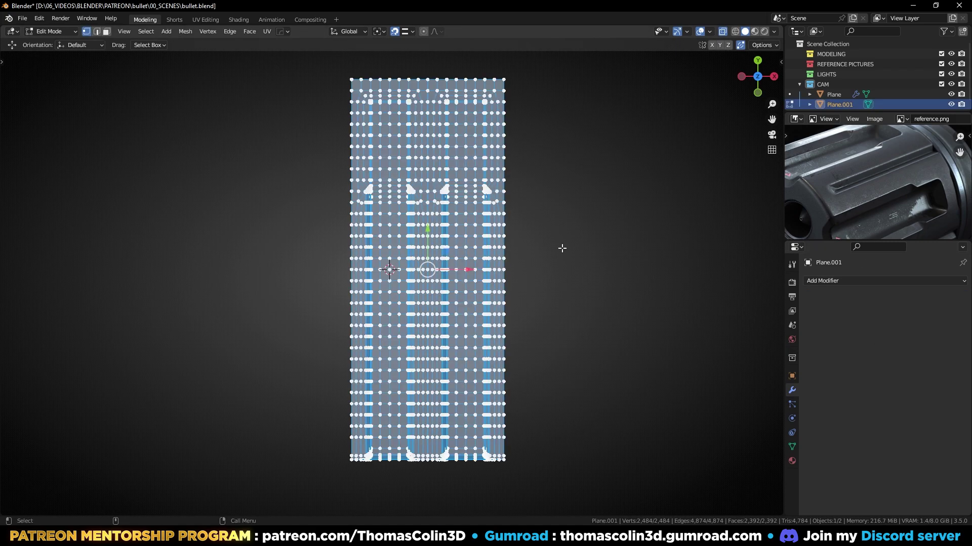
{"action": "key", "text": "m"}
{"action": "left_click", "coordinate": [561, 248]}
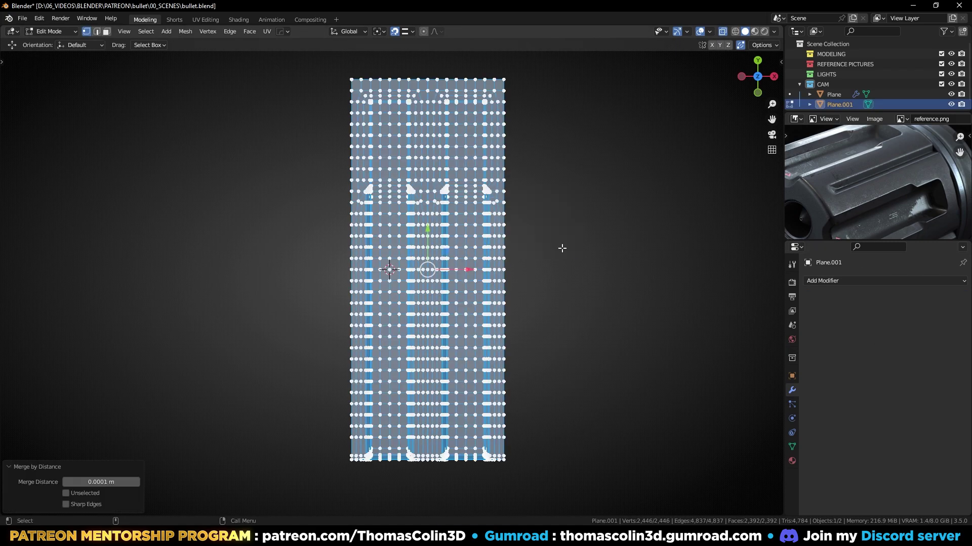
- Turn off X-ray and try a face-region selection along the central rib between the two recesses
{"action": "left_click", "coordinate": [616, 231]}
{"action": "key", "text": "3"}
{"action": "key", "text": "alt+z"}
{"action": "left_click", "coordinate": [423, 85]}
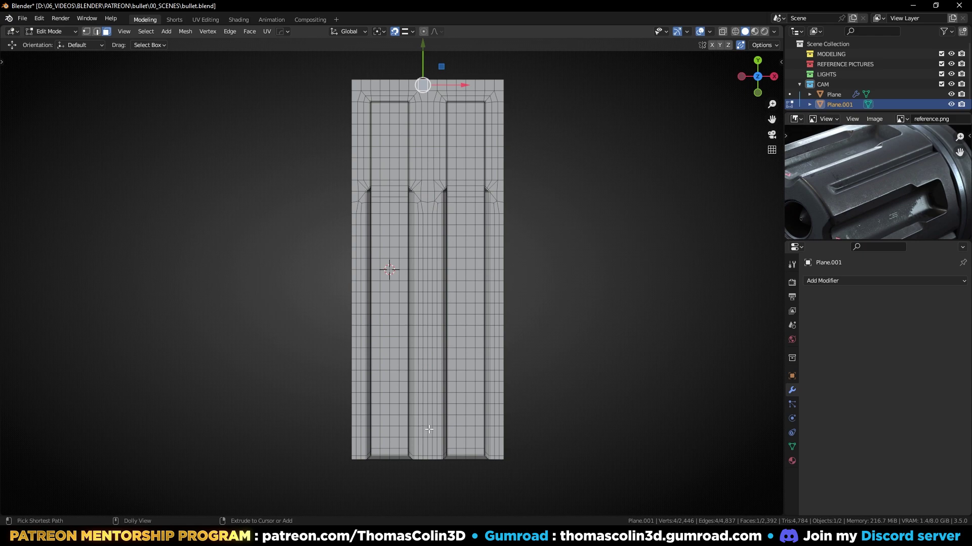
{"action": "left_click", "coordinate": [429, 422], "text": "ctrl+shift"}
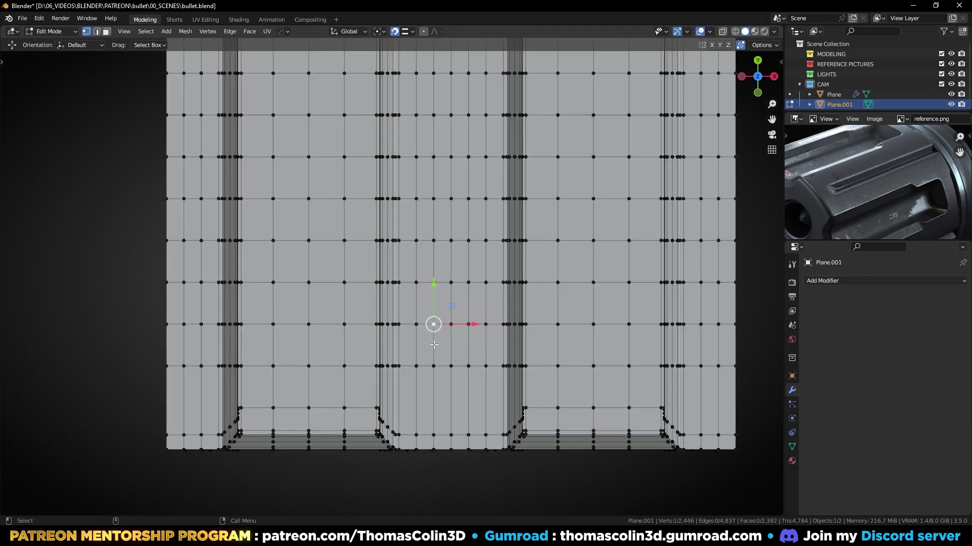
- Snap the 3D cursor to the vertex just left of the central rib's midline, a few rows in from the near end
{"action": "key", "text": "shift+s"}
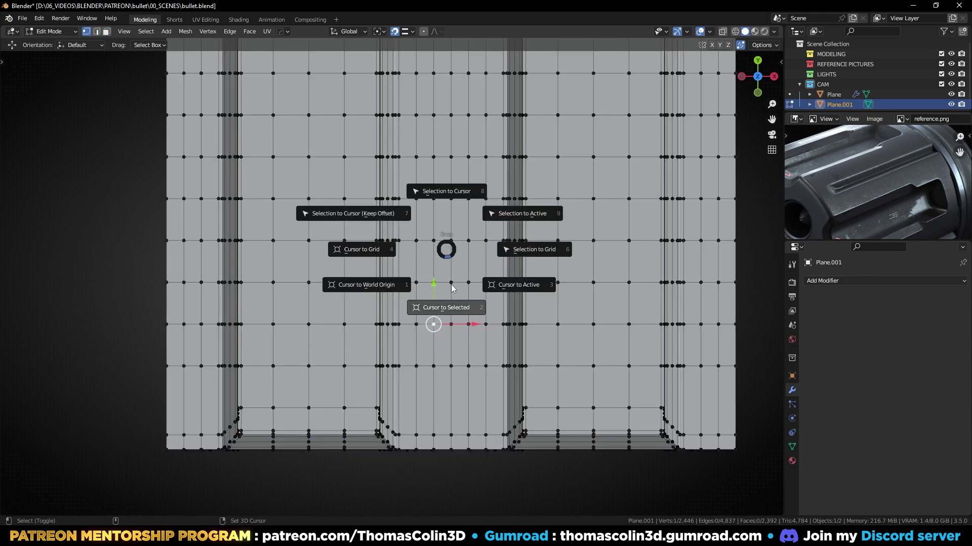
{"action": "left_click", "coordinate": [442, 308]}
{"action": "scroll", "coordinate": [466, 216], "scroll_direction": "down", "scroll_amount": 5}
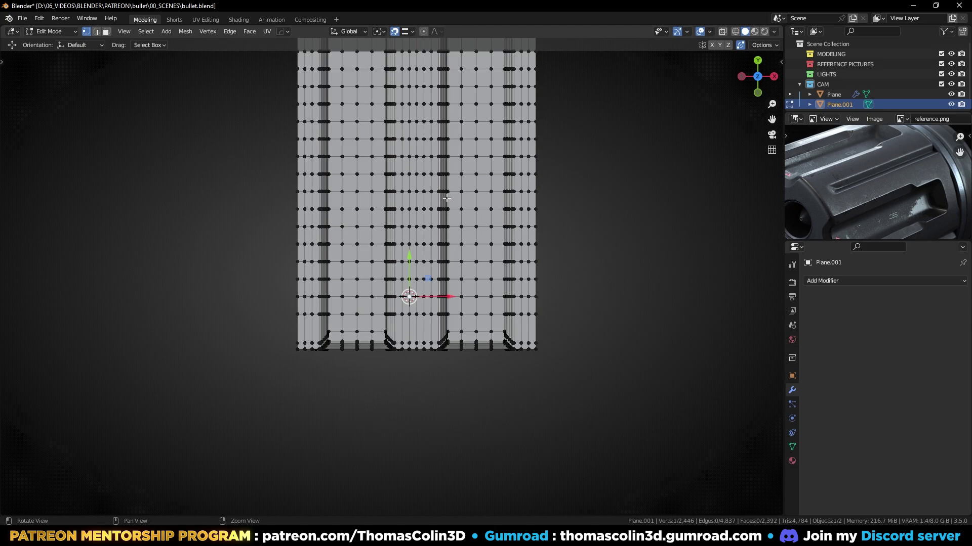
- Straighten the lengthwise edge line from the 3D cursor to the strip's far end by scaling it to 0 on X around the 3D Cursor pivot
{"action": "key", "text": "2"}
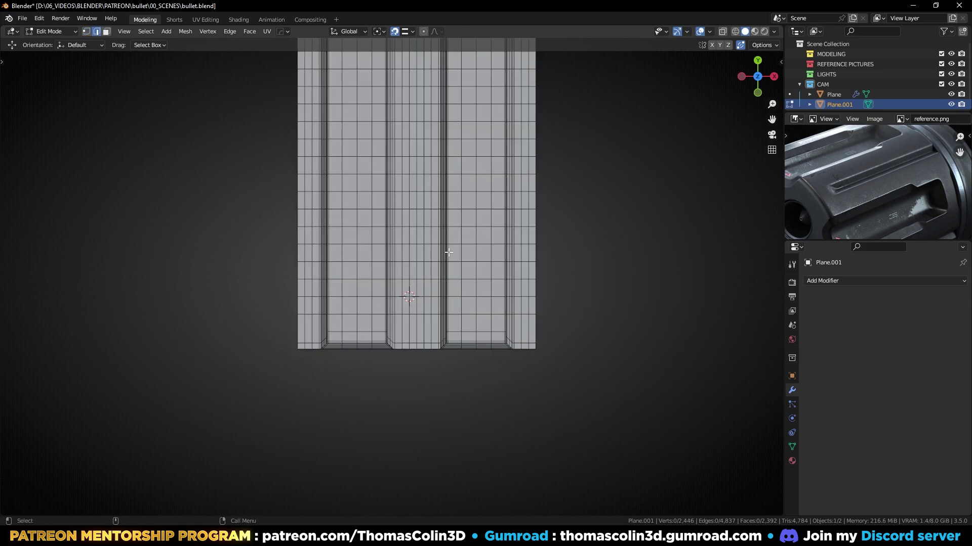
{"action": "left_click", "coordinate": [409, 285], "text": "alt"}
{"action": "key", "text": "b"}
{"action": "middle_click_drag", "start_coordinate": [386, 341], "coordinate": [495, 400]}
{"action": "key", "text": "b"}
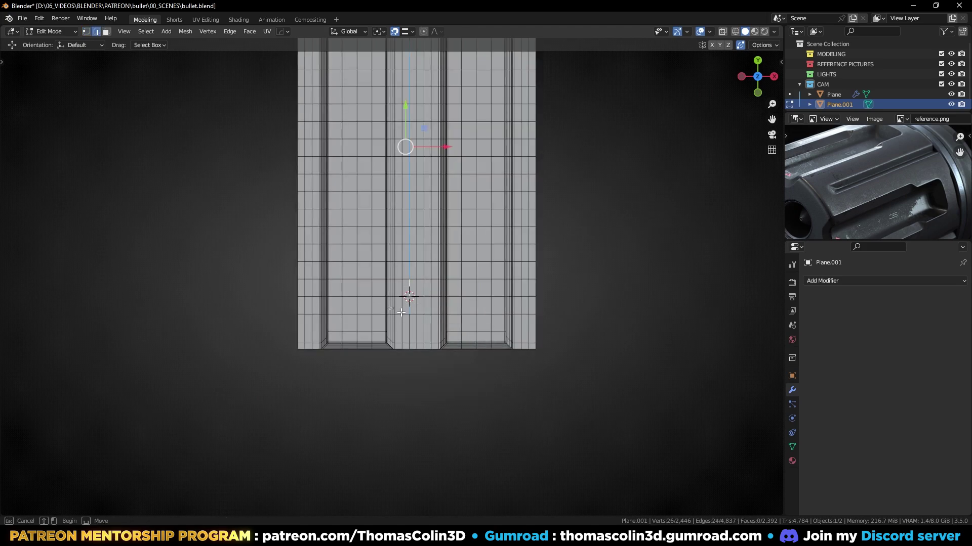
{"action": "middle_click_drag", "start_coordinate": [402, 312], "coordinate": [422, 326]}
{"action": "middle_click_drag", "start_coordinate": [473, 124], "coordinate": [471, 139], "text": "ctrl"}
{"action": "middle_click_drag", "start_coordinate": [472, 139], "coordinate": [466, 367], "text": "shift"}
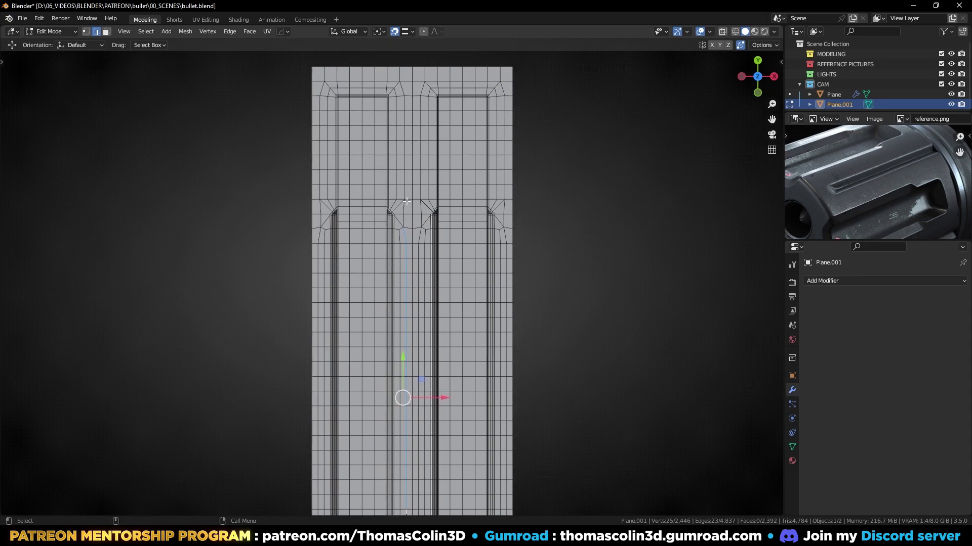
{"action": "left_click", "coordinate": [403, 75], "text": "ctrl"}
{"action": "scroll", "coordinate": [400, 76], "scroll_direction": "down", "scroll_amount": 1}
{"action": "left_click", "coordinate": [379, 31]}
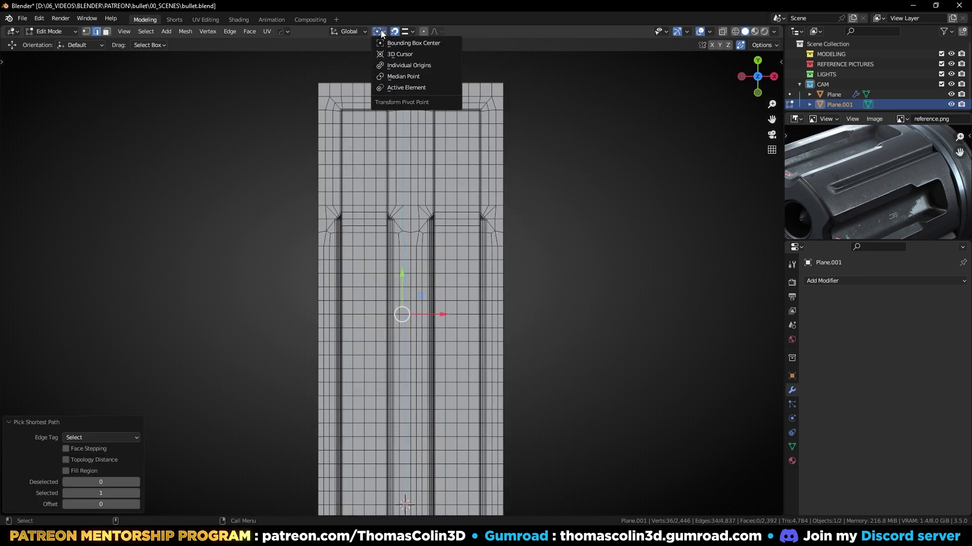
{"action": "left_click", "coordinate": [399, 54]}
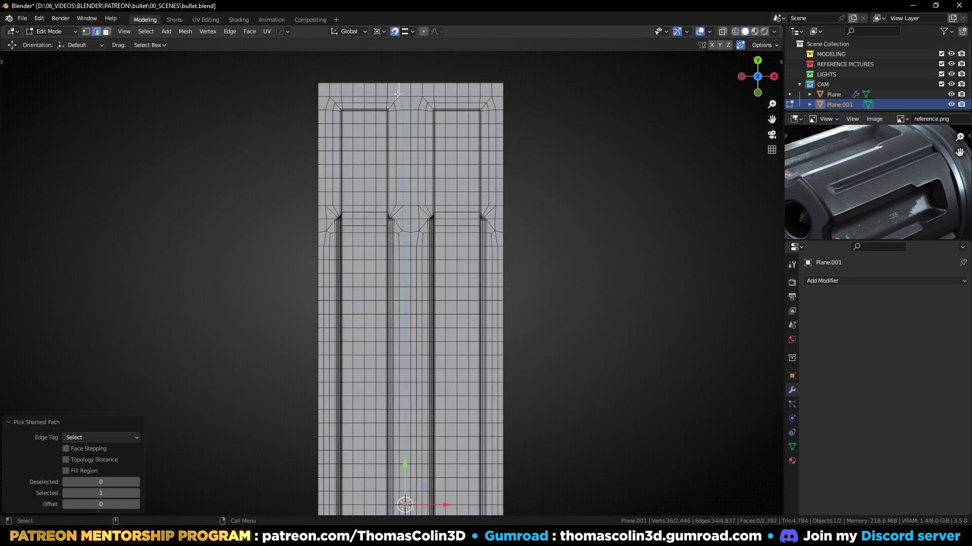
{"action": "key", "text": "s"}
{"action": "key", "text": "x"}
{"action": "key", "text": "0"}
{"action": "left_click", "coordinate": [432, 309]}
- Snap the 3D cursor to the matching vertex just right of the central rib's midline
{"action": "middle_click_drag", "start_coordinate": [432, 309], "coordinate": [448, 124], "text": "shift"}
{"action": "scroll", "coordinate": [448, 123], "scroll_direction": "up", "scroll_amount": 5}
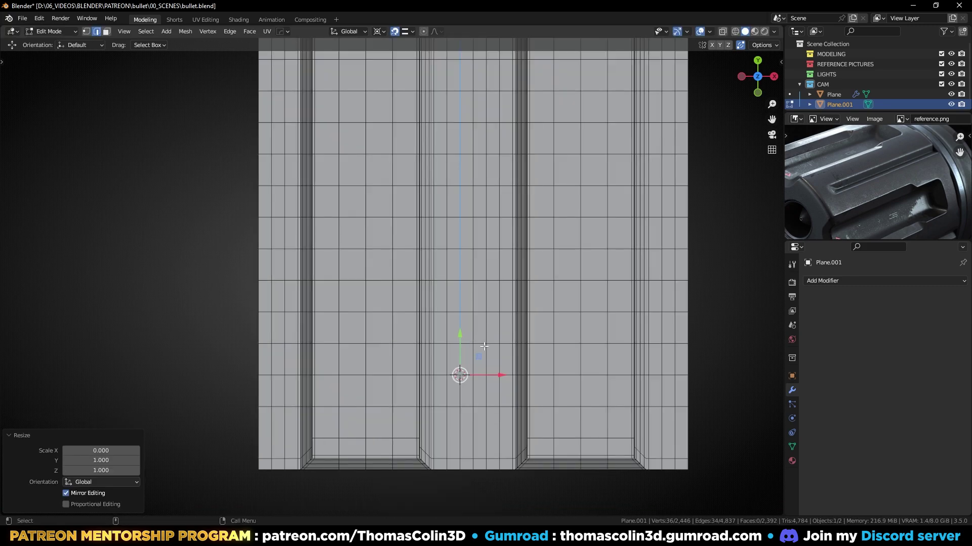
{"action": "key", "text": "1"}
{"action": "left_click", "coordinate": [486, 374]}
{"action": "key", "text": "shift+s"}
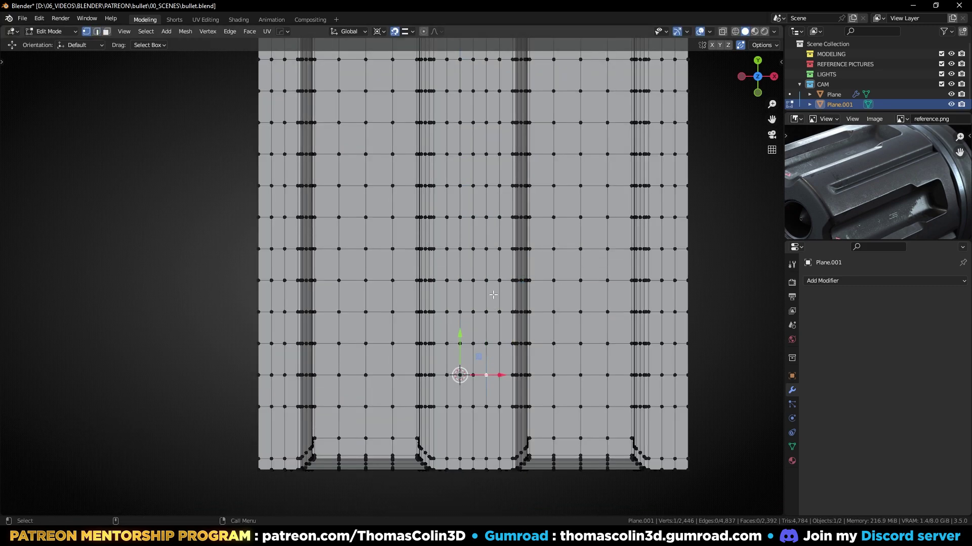
{"action": "key", "text": "shift+s"}
- Straighten the right-hand lengthwise edge line up to the far end by scaling it to 0 on X around the 3D cursor, and deselect it
{"action": "key", "text": "2"}
{"action": "left_click", "coordinate": [488, 354], "text": "alt"}
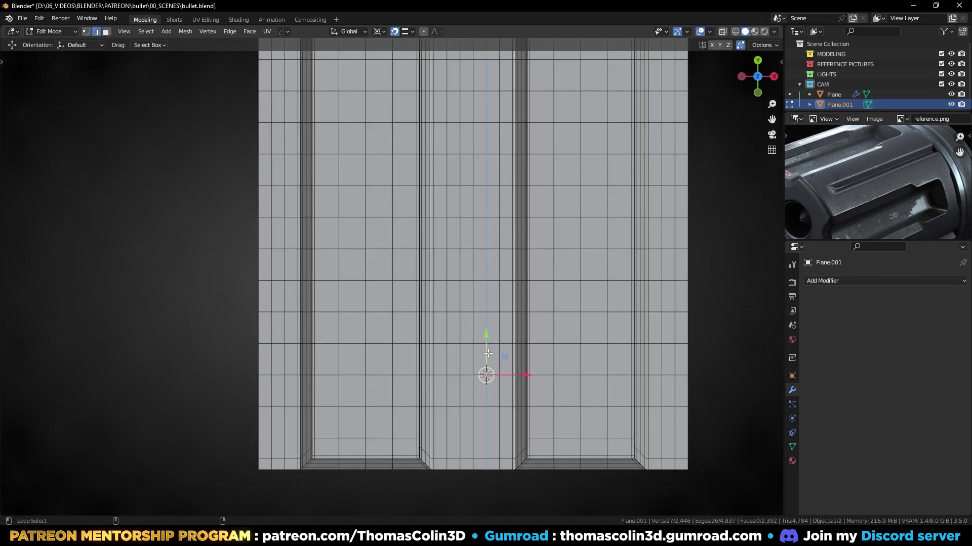
{"action": "scroll", "coordinate": [474, 228], "scroll_direction": "down", "scroll_amount": 4}
{"action": "middle_click_drag", "start_coordinate": [408, 38], "coordinate": [438, 205], "text": "shift"}
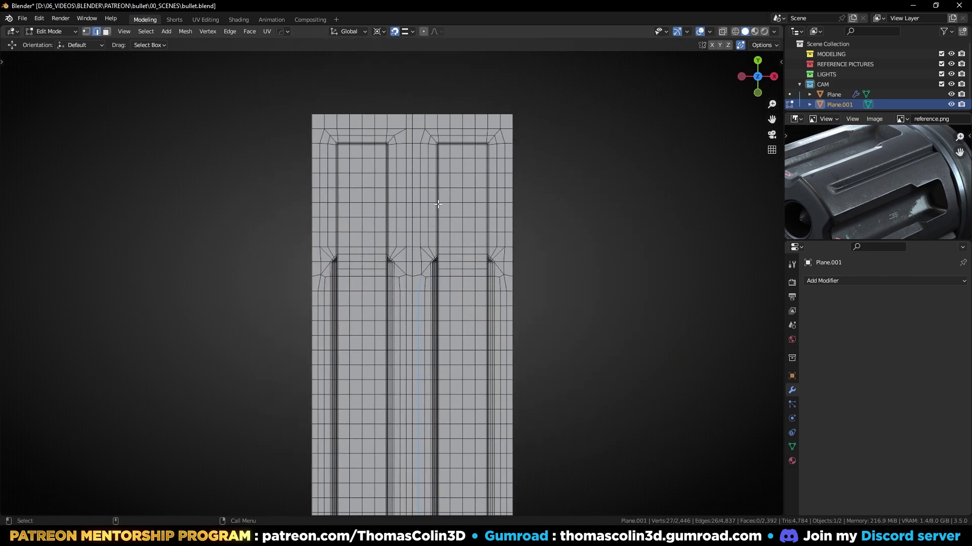
{"action": "left_click", "coordinate": [424, 121], "text": "ctrl"}
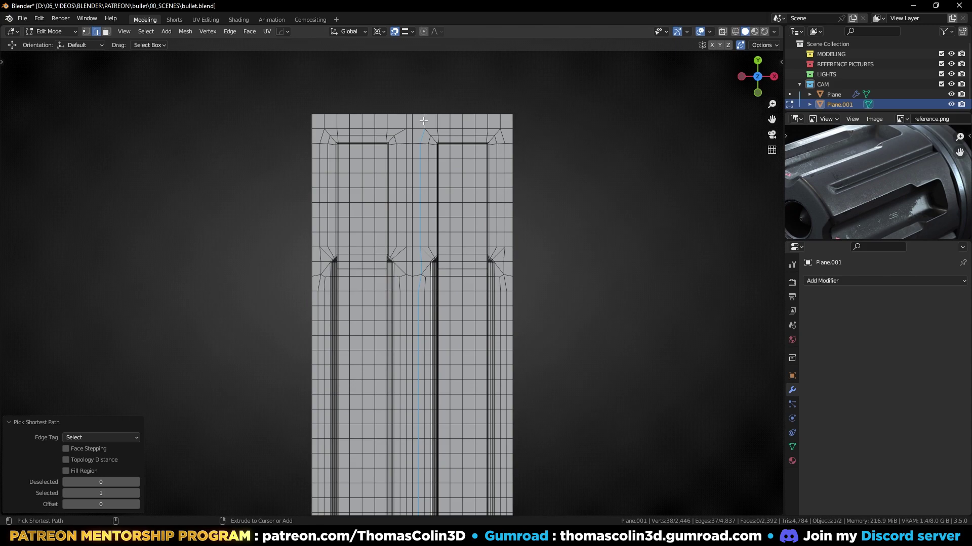
{"action": "key", "text": "s"}
{"action": "key", "text": "x"}
{"action": "key", "text": "0"}
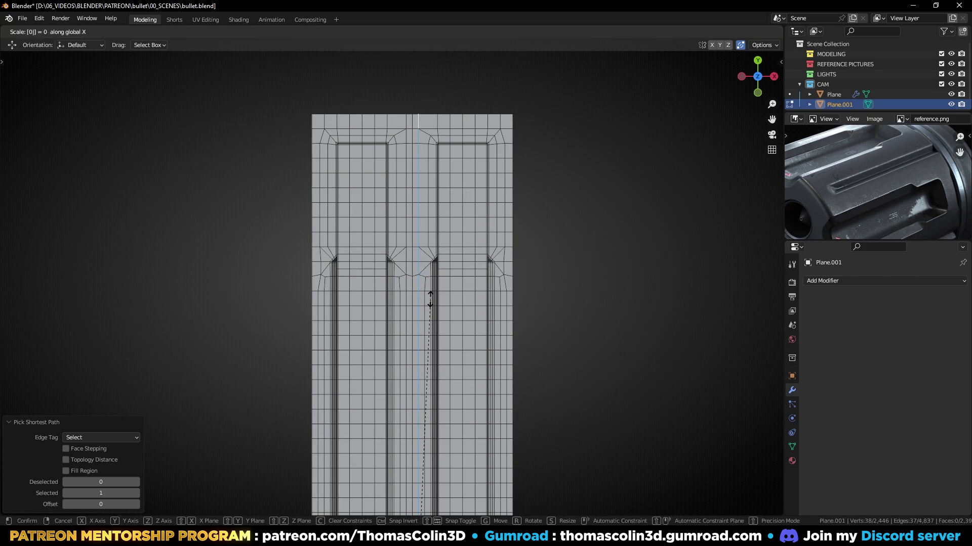
{"action": "key", "text": "Return"}
{"action": "key", "text": "alt+a"}
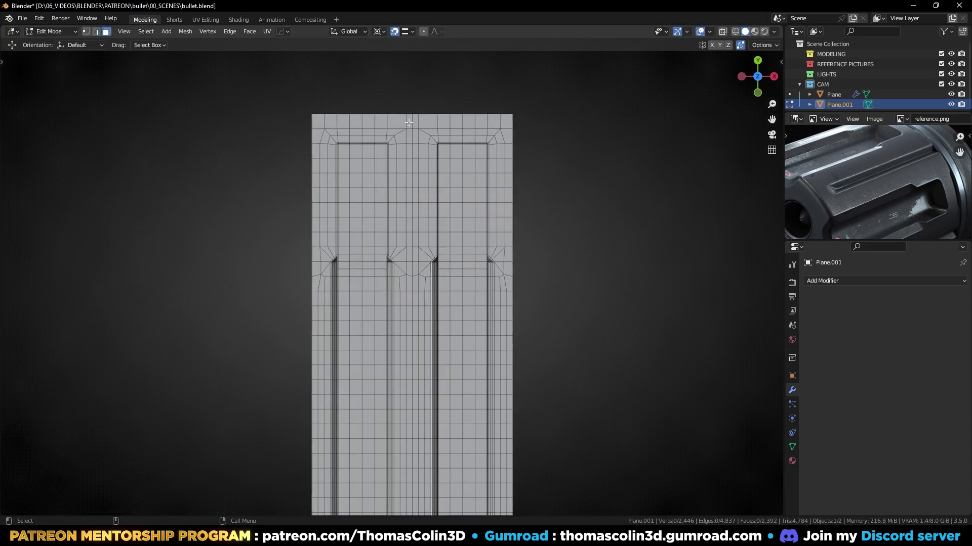
- Extrude the two-face-wide strip between the straightened lines about 0.08 m downward to form a groove in the central rib
{"action": "left_click", "coordinate": [409, 123]}
{"action": "middle_click_drag", "start_coordinate": [438, 337], "coordinate": [446, 162], "text": "shift"}
{"action": "left_click", "coordinate": [424, 394], "text": "ctrl+shift"}
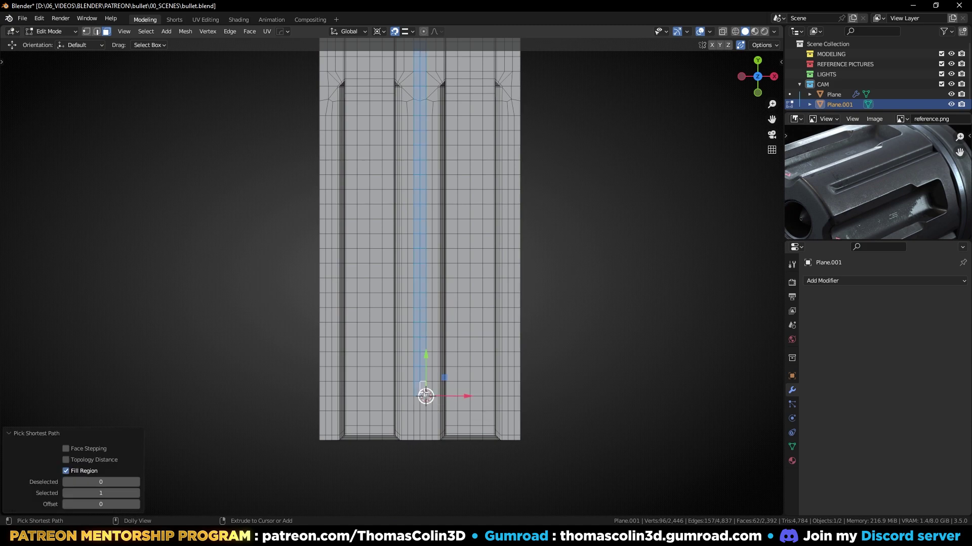
{"action": "key", "text": "e"}
{"action": "middle_click_drag", "start_coordinate": [443, 428], "coordinate": [278, 458]}
{"action": "left_click", "coordinate": [452, 280]}
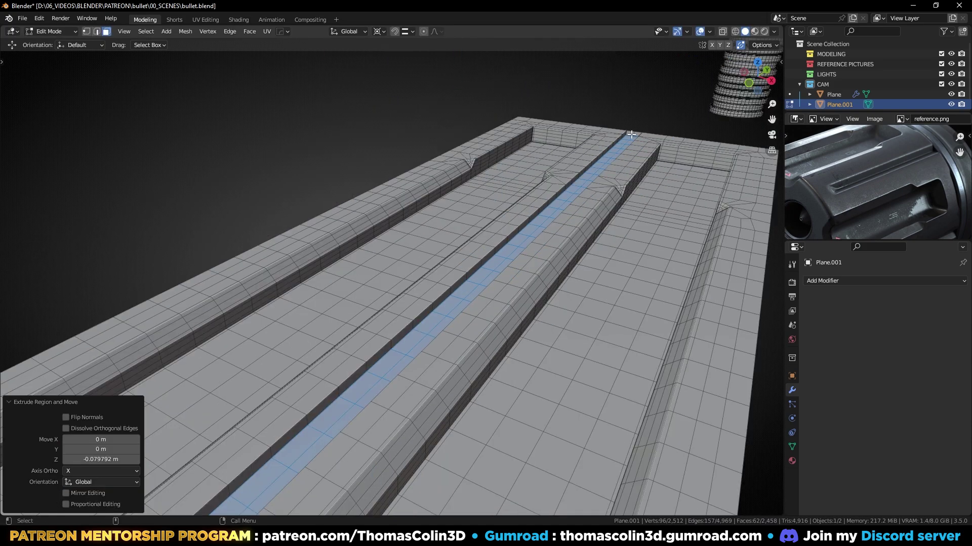
- Delete the faces closing the groove at the strip's far end
{"action": "left_click", "coordinate": [631, 134]}
{"action": "key", "text": "x"}
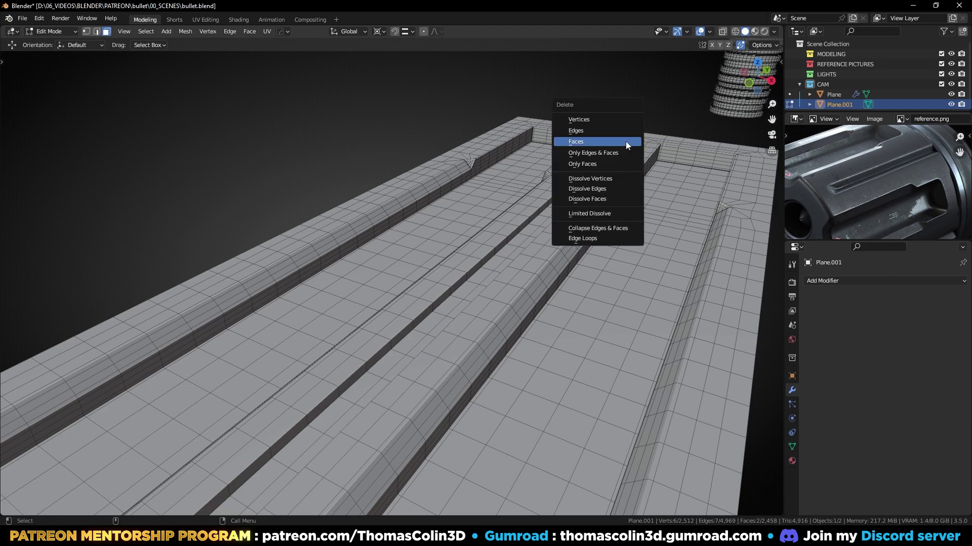
{"action": "left_click", "coordinate": [625, 141]}
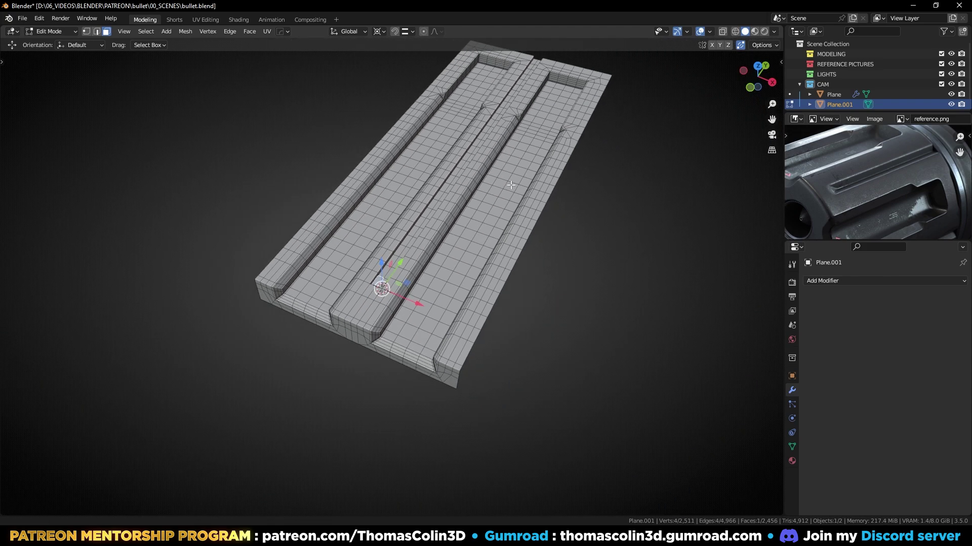
- Narrow the groove's floor faces by scaling them to 0.977 along Y and 0.436 along X
{"action": "middle_click_drag", "start_coordinate": [511, 185], "coordinate": [664, 206]}
{"action": "left_click", "coordinate": [503, 191], "text": "ctrl+shift"}
{"action": "key", "text": "s"}
{"action": "key", "text": "y"}
{"action": "left_click", "coordinate": [604, 233]}
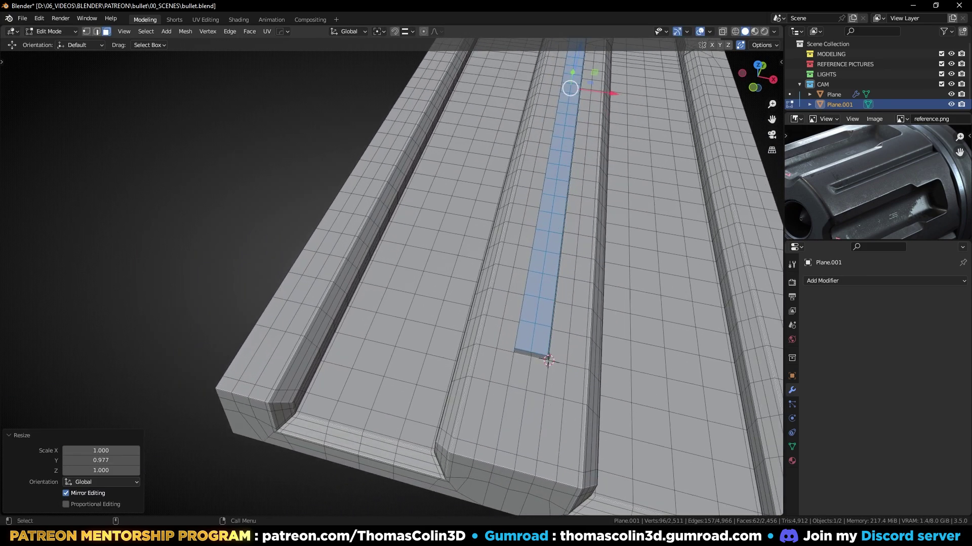
{"action": "key", "text": "s"}
{"action": "key", "text": "x"}
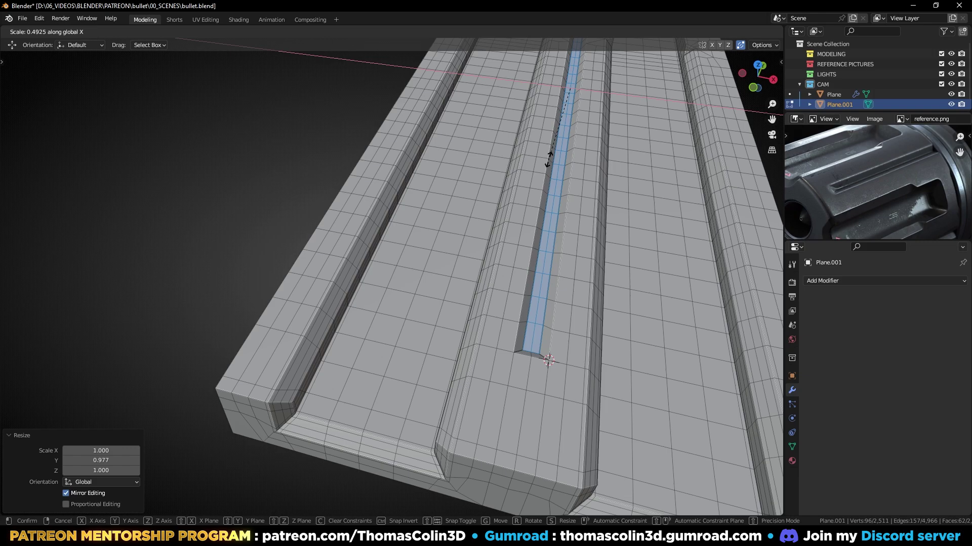
{"action": "left_click", "coordinate": [556, 152]}
- Move the groove floor's end edges about 0.104 m along Y, flush with the strip's far end, and deselect them
{"action": "scroll", "coordinate": [555, 152], "scroll_direction": "down", "scroll_amount": 5}
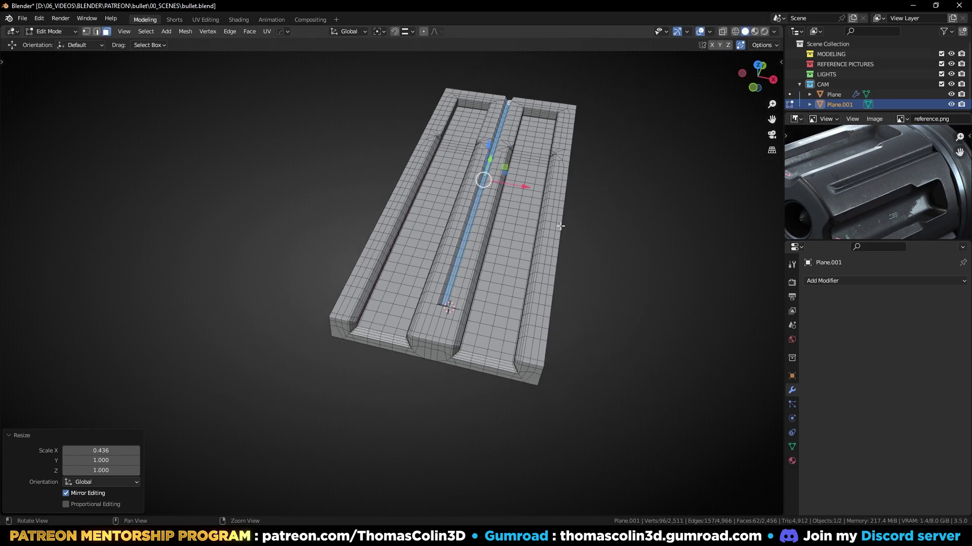
{"action": "middle_click_drag", "start_coordinate": [555, 152], "coordinate": [473, 288]}
{"action": "scroll", "coordinate": [473, 288], "scroll_direction": "up", "scroll_amount": 10}
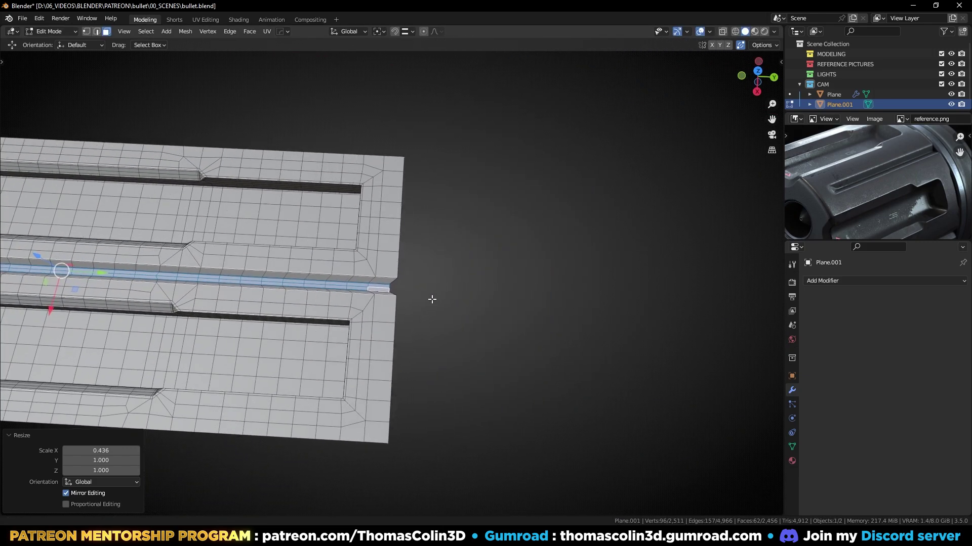
{"action": "key", "text": "1"}
{"action": "left_click", "coordinate": [380, 314]}
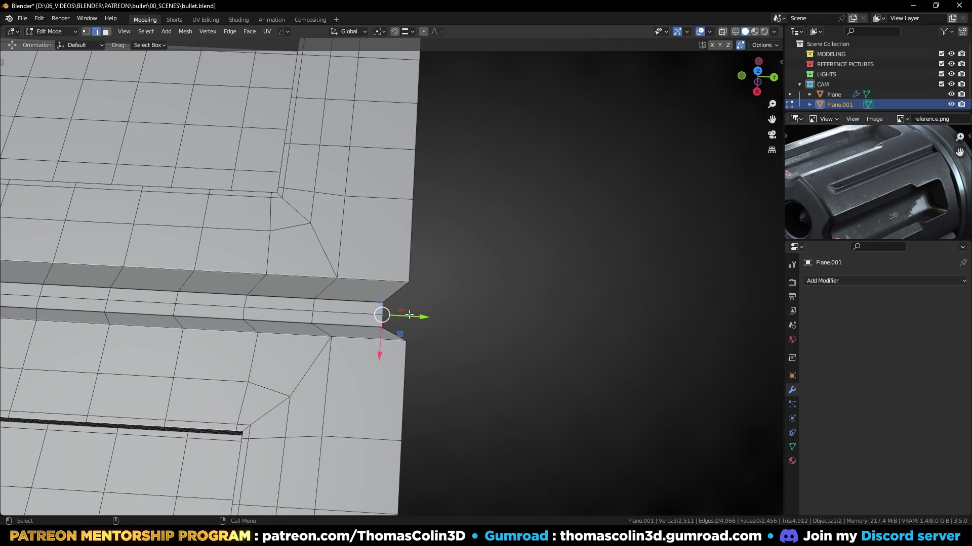
{"action": "key", "text": "g"}
{"action": "key", "text": "y"}
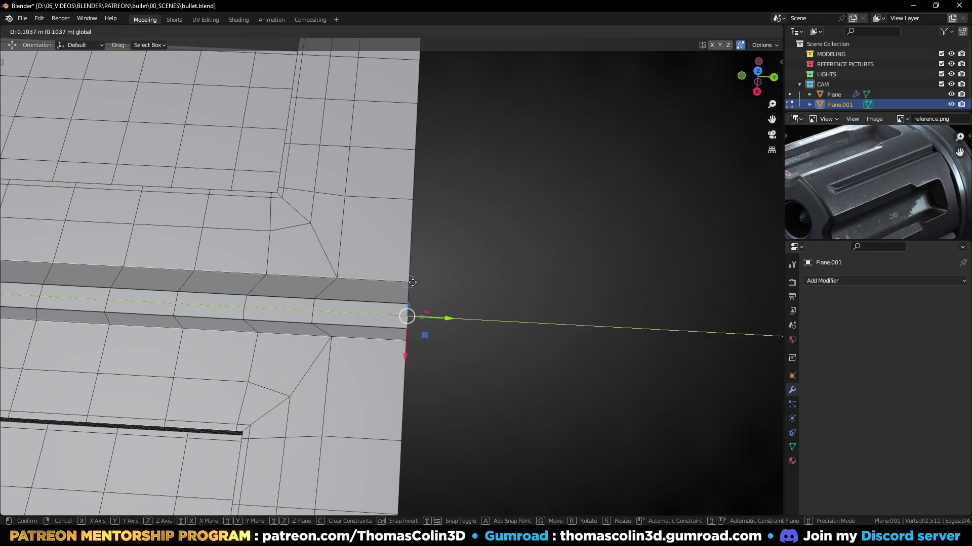
{"action": "left_click", "coordinate": [413, 280]}
{"action": "left_click", "coordinate": [493, 265]}
- Bevel the groove's upper rim and floor border edge loops with 2 segments and a width of about 0.027 m
{"action": "middle_click_drag", "start_coordinate": [488, 274], "coordinate": [387, 328], "text": "ctrl"}
{"action": "scroll", "coordinate": [439, 390], "scroll_direction": "down", "scroll_amount": 3}
{"action": "left_click", "coordinate": [387, 327], "text": "alt"}
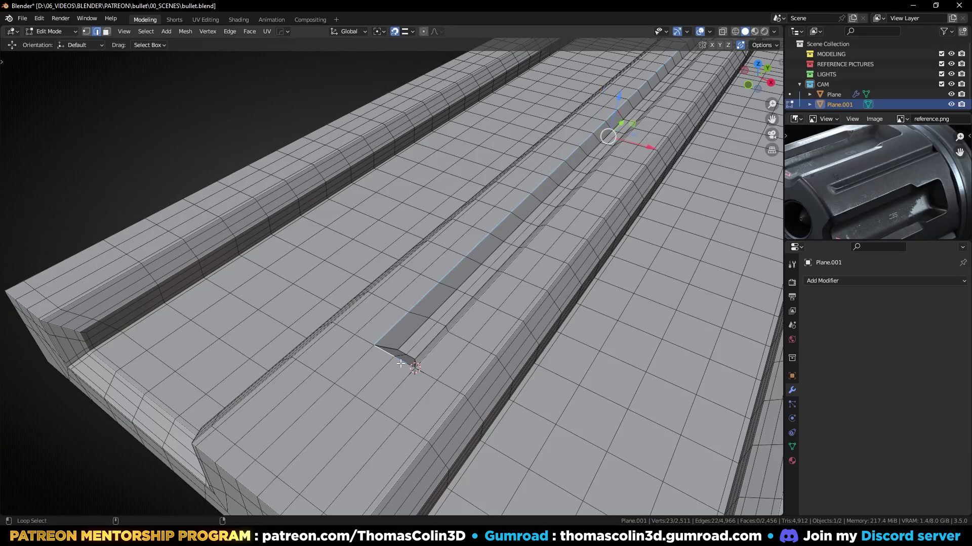
{"action": "left_click", "coordinate": [418, 351], "text": "alt+shift"}
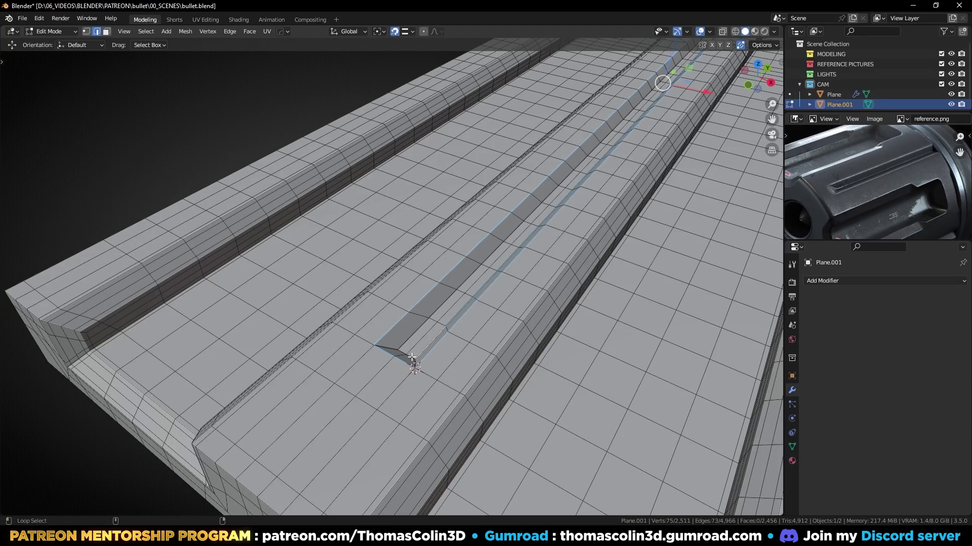
{"action": "left_click", "coordinate": [438, 325], "text": "alt+shift"}
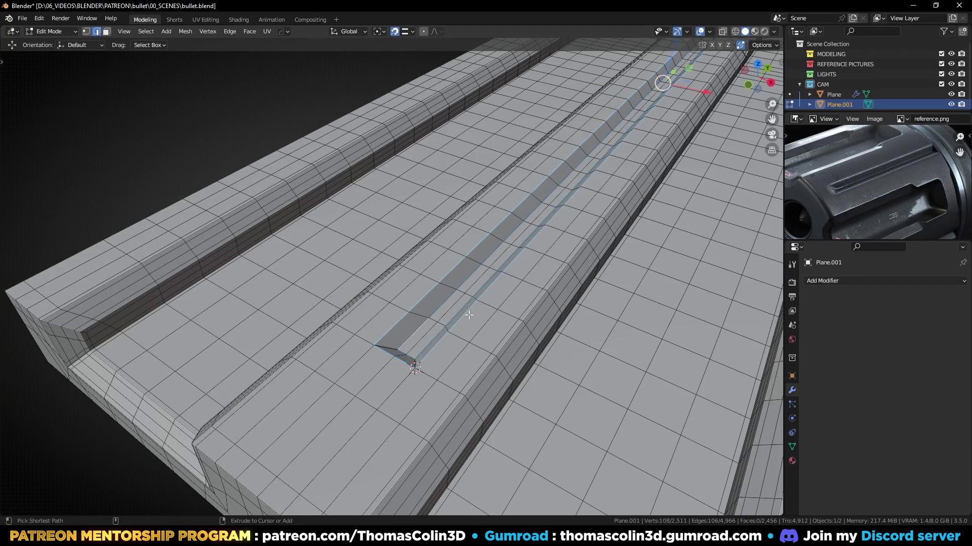
{"action": "key", "text": "ctrl+b"}
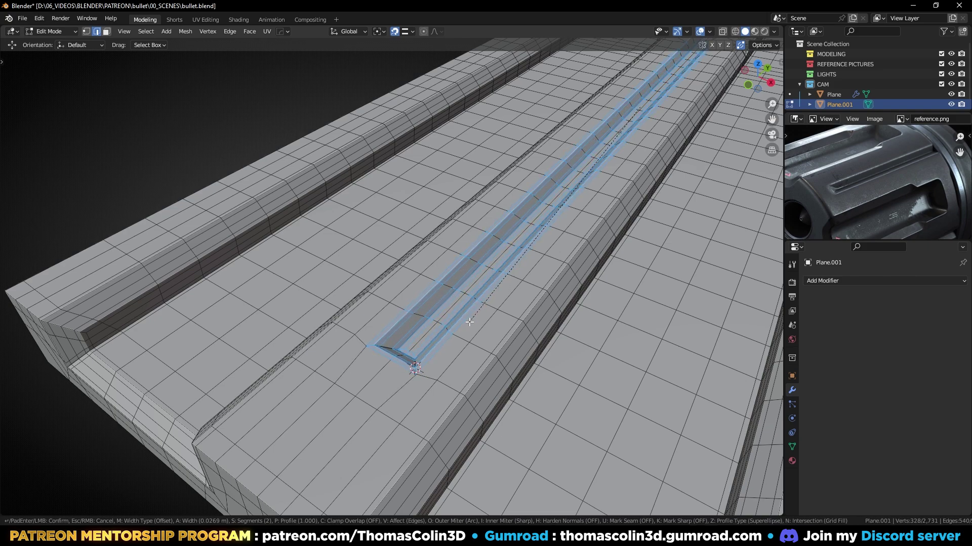
{"action": "left_click", "coordinate": [469, 322]}
- Give the grooved strip a level 2 Subdivision modifier and smooth shading in Object Mode
{"action": "key", "text": "Tab"}
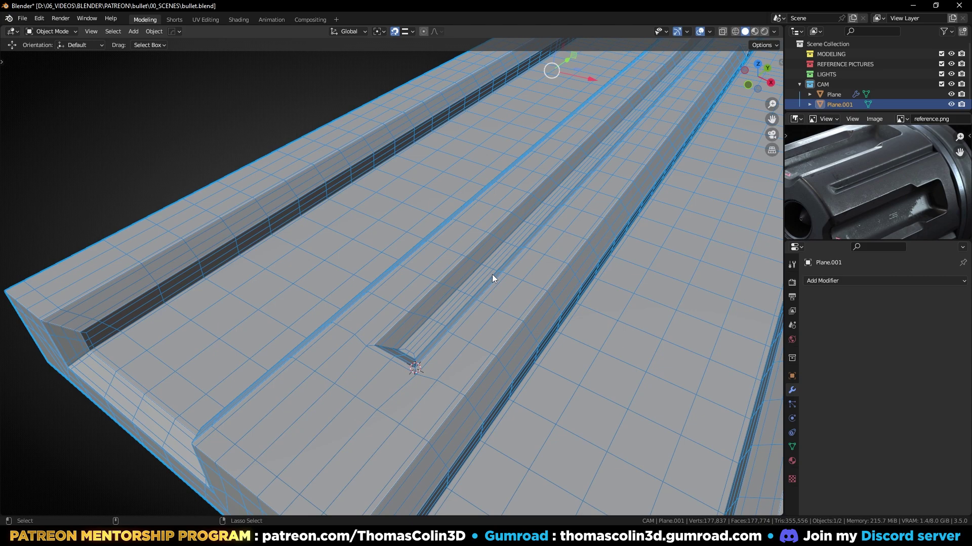
{"action": "key", "text": "ctrl+2"}
{"action": "right_click", "coordinate": [463, 263]}
{"action": "left_click", "coordinate": [463, 262]}
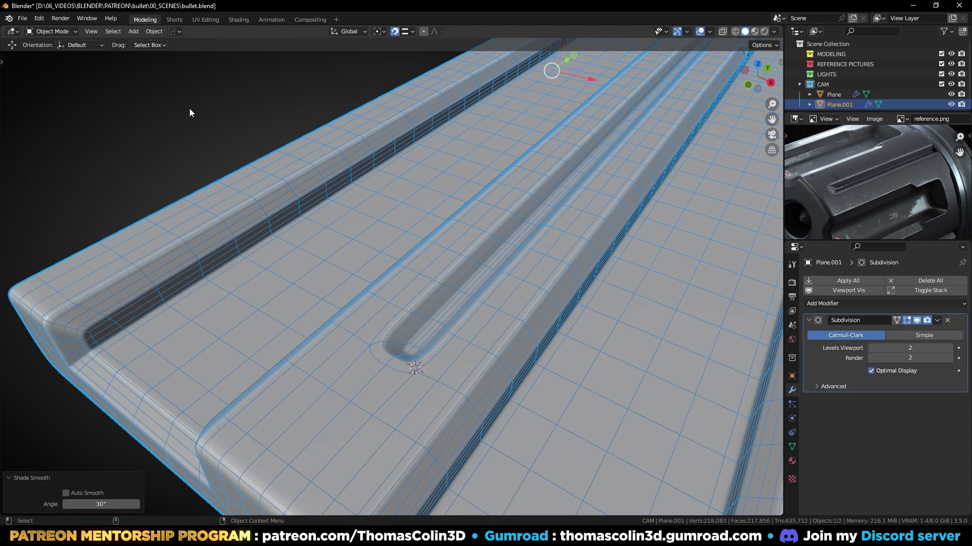
{"action": "left_click", "coordinate": [189, 108]}
{"action": "scroll", "coordinate": [336, 167], "scroll_direction": "down", "scroll_amount": 8}
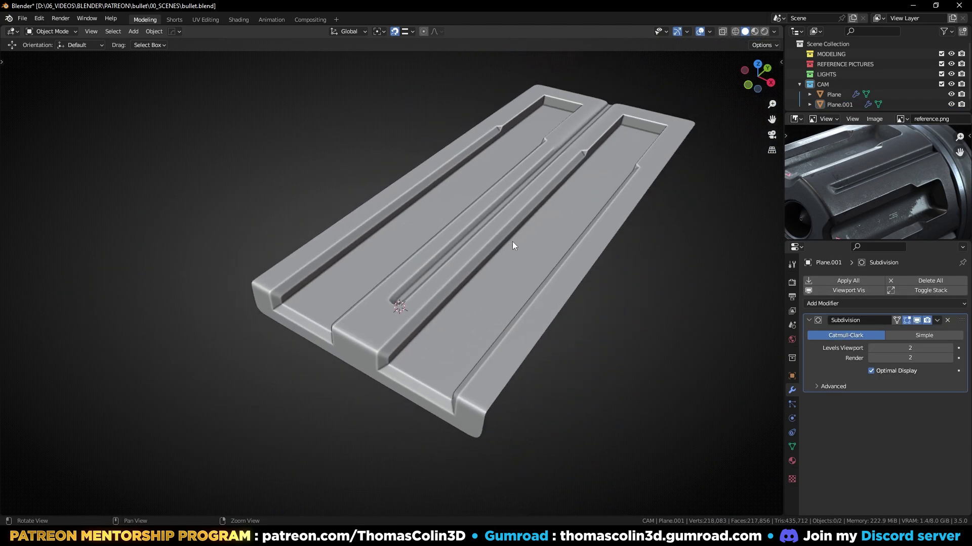
{"action": "middle_click_drag", "start_coordinate": [513, 242], "coordinate": [499, 317]}
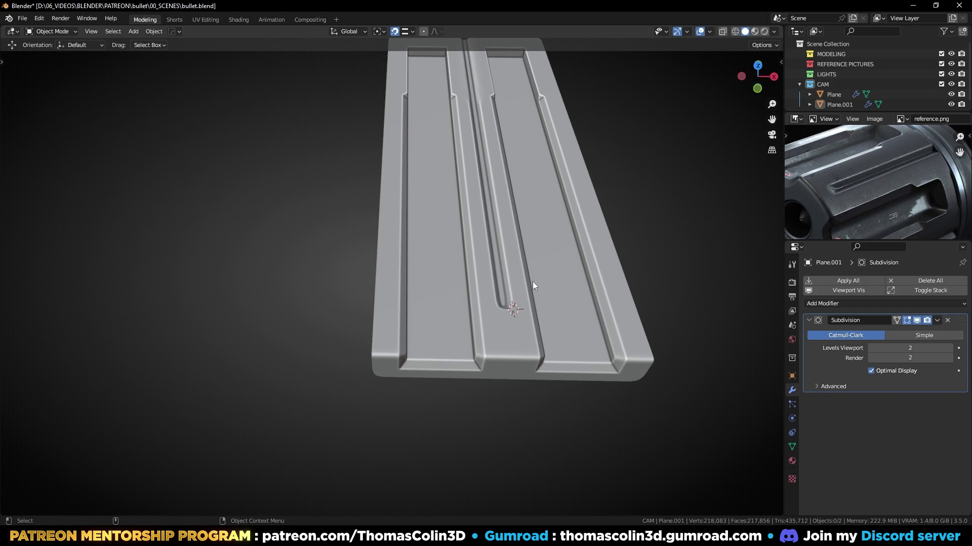
{"action": "middle_click_drag", "start_coordinate": [532, 282], "coordinate": [429, 314]}
{"action": "left_click", "coordinate": [375, 284]}
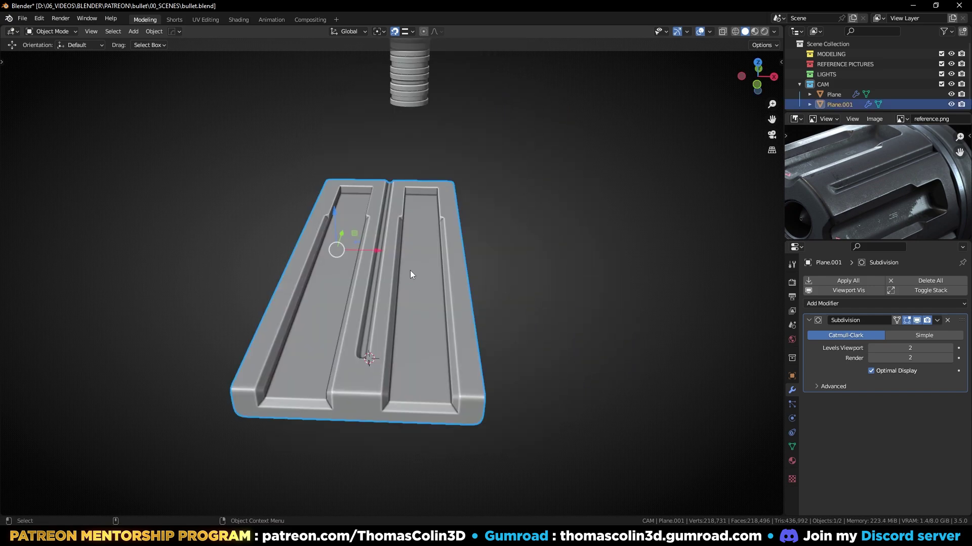
- Delete the faces of both outer sides of the strip, keeping the grooved rib with half a recess on each side
{"action": "key", "text": "KP_7"}
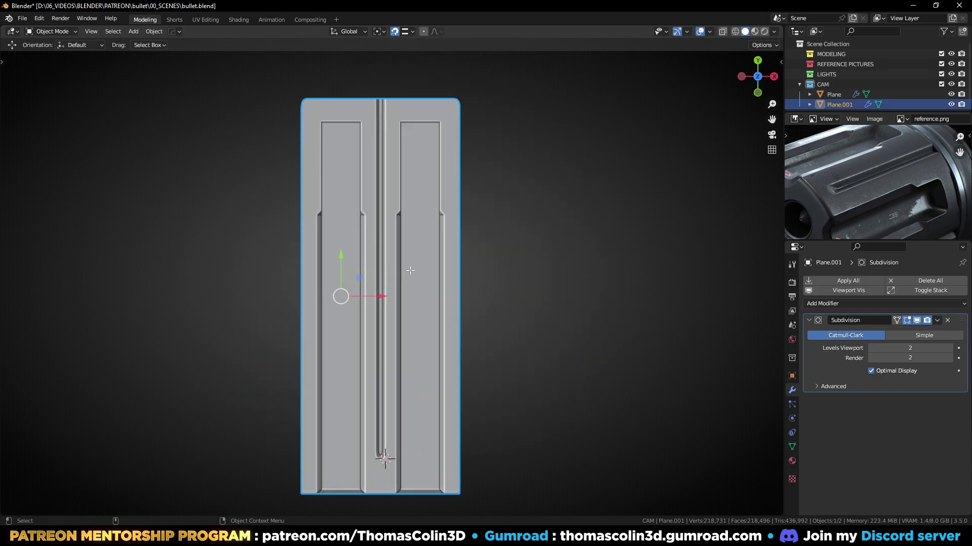
{"action": "key", "text": "Tab"}
{"action": "left_click_drag", "start_coordinate": [282, 90], "coordinate": [343, 507]}
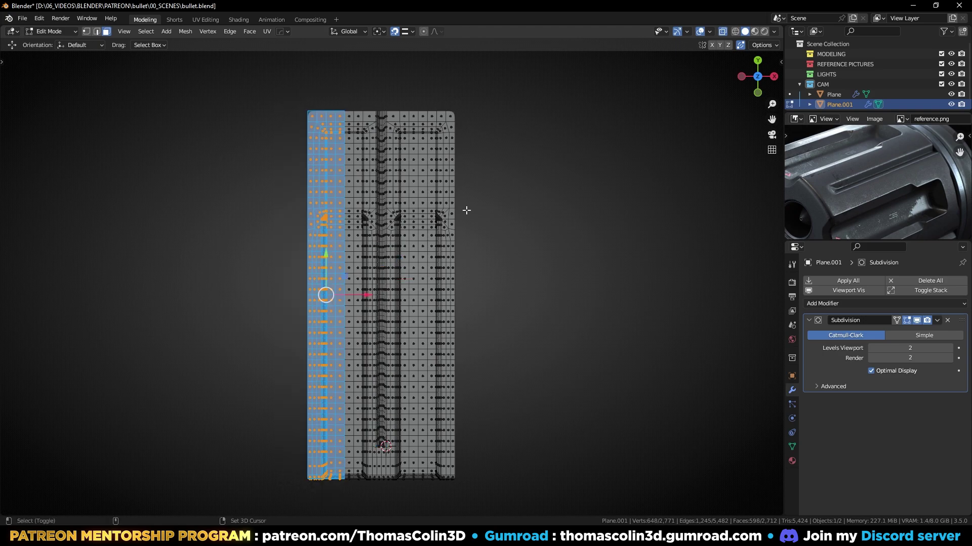
{"action": "left_click_drag", "start_coordinate": [516, 85], "coordinate": [423, 495]}
{"action": "key", "text": "x"}
{"action": "left_click", "coordinate": [394, 212]}
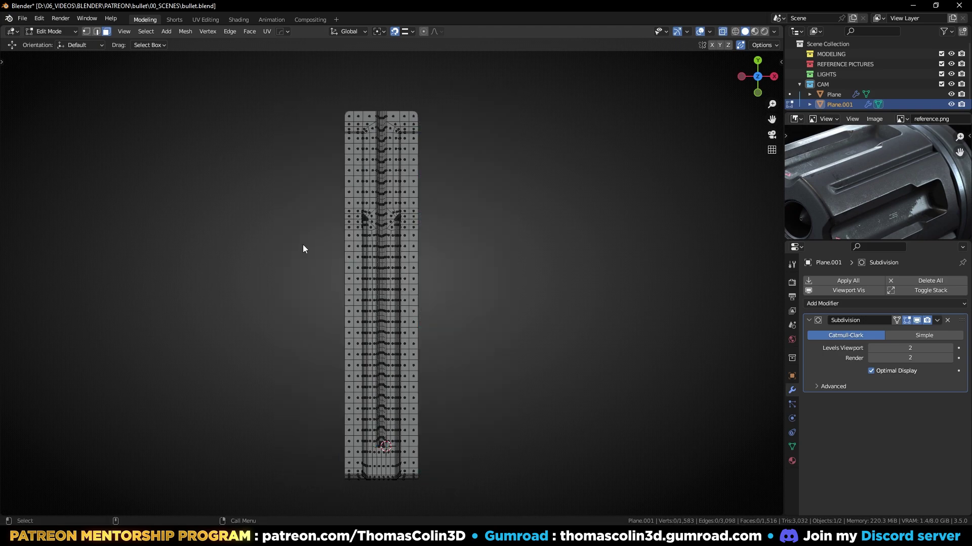
- Replace the strip's Subdivision modifier with an Array modifier with a count of 6 and apply it
{"action": "key", "text": "Tab"}
{"action": "left_click", "coordinate": [830, 282]}
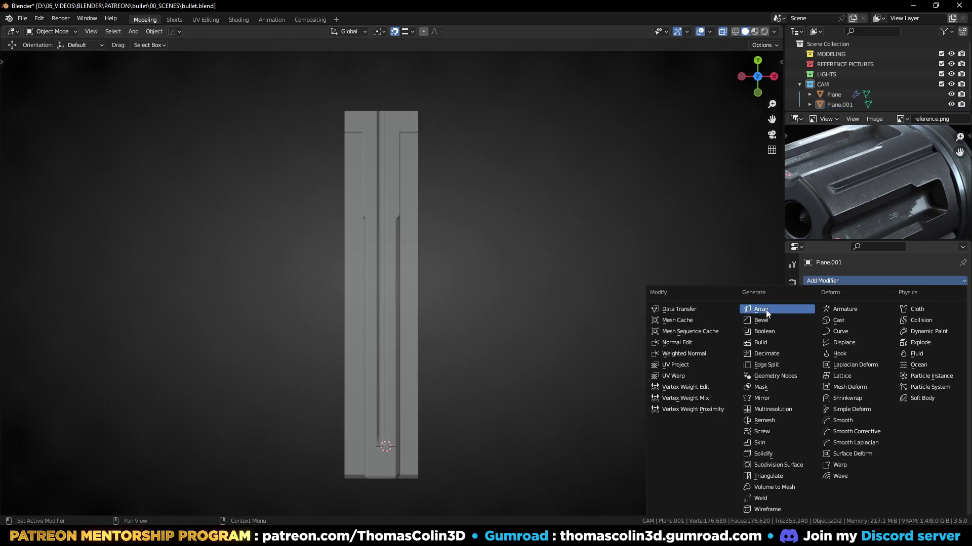
{"action": "left_click", "coordinate": [760, 310]}
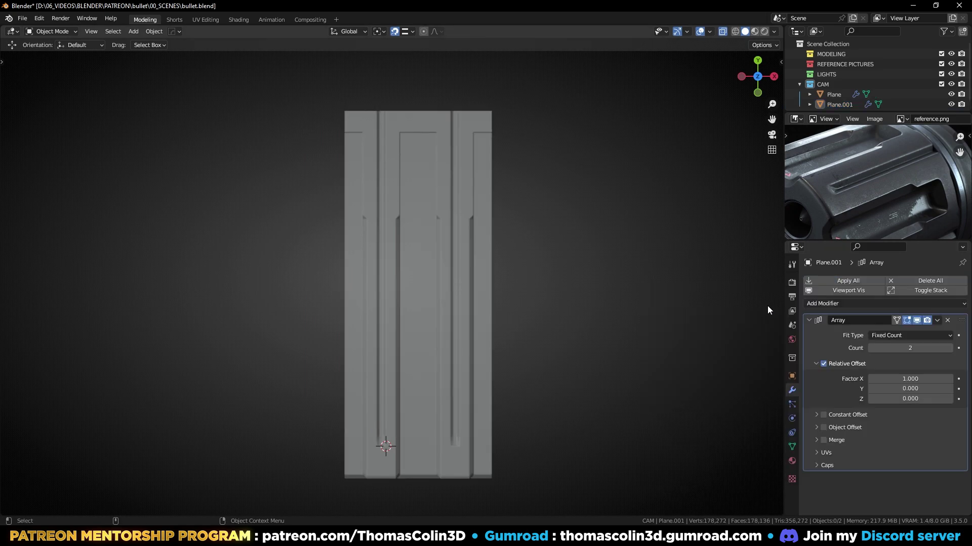
{"action": "scroll", "coordinate": [820, 179], "scroll_direction": "down", "scroll_amount": 4}
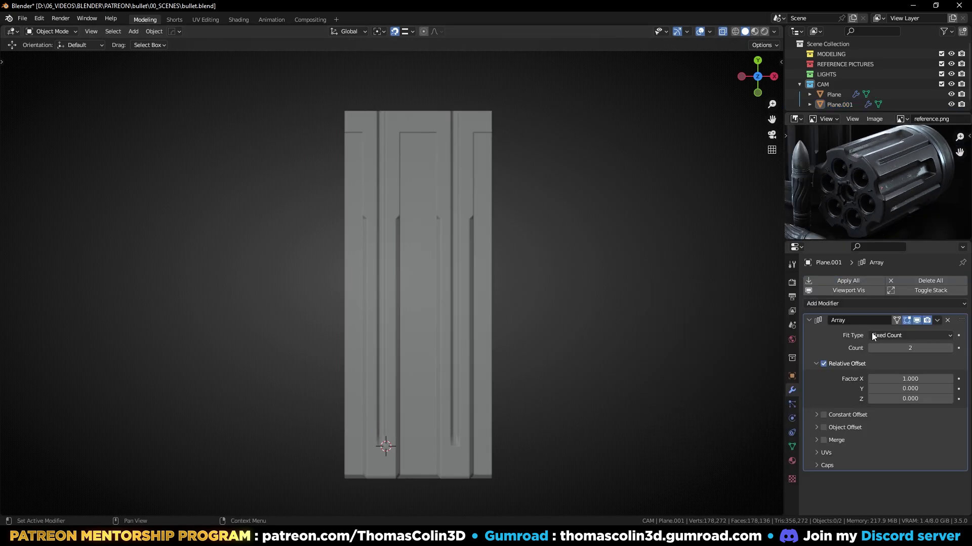
{"action": "left_click", "coordinate": [905, 346]}
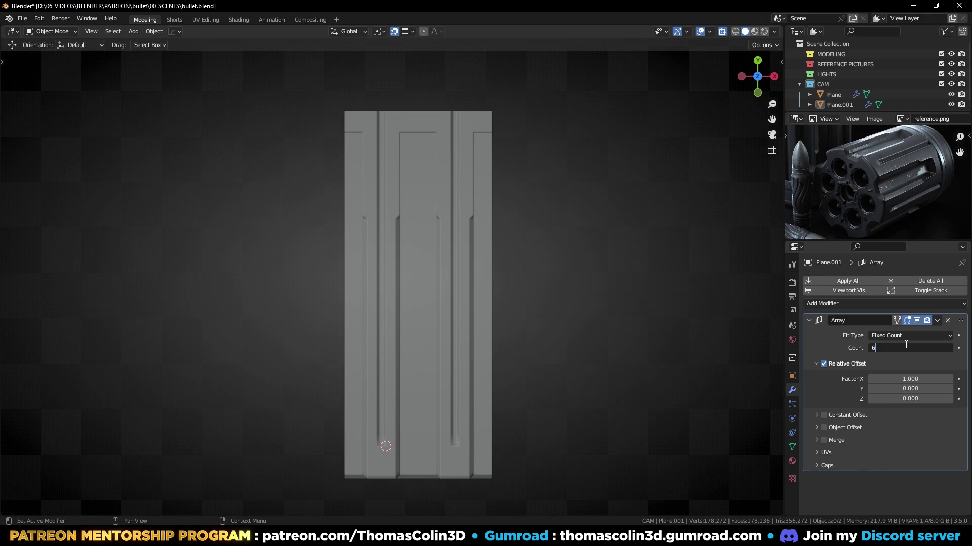
{"action": "key", "text": "Return"}
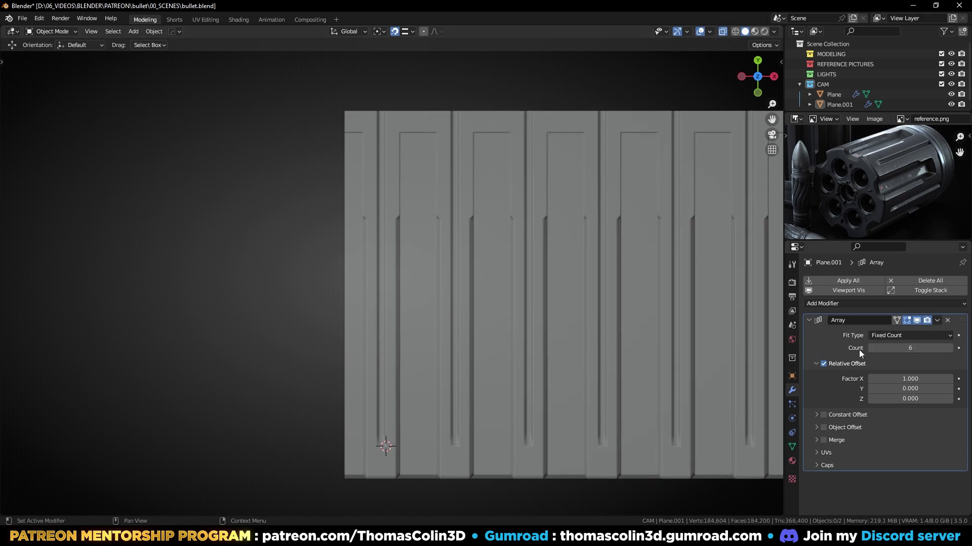
{"action": "key", "text": "ctrl+a"}
- Merge all vertices of the arrayed panel by distance in Edit Mode to weld its segments
{"action": "scroll", "coordinate": [489, 204], "scroll_direction": "down", "scroll_amount": 5}
{"action": "left_click", "coordinate": [489, 253]}
{"action": "key", "text": "Tab"}
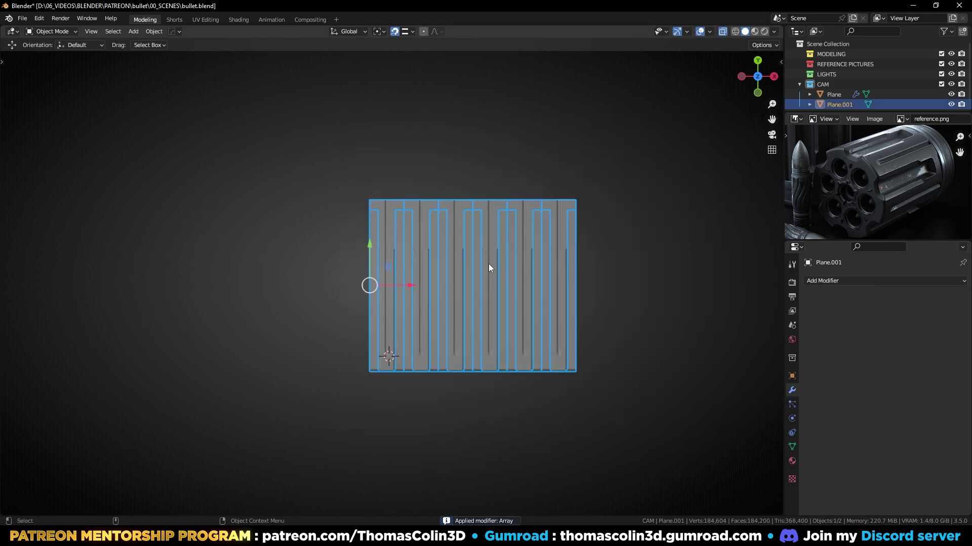
{"action": "key", "text": "1"}
{"action": "key", "text": "a"}
{"action": "key", "text": "m"}
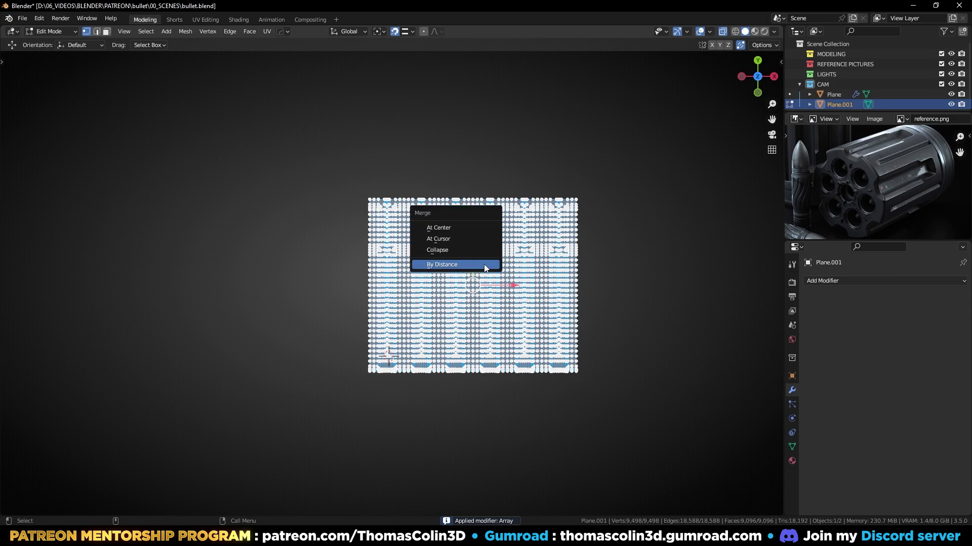
{"action": "left_click", "coordinate": [483, 264]}
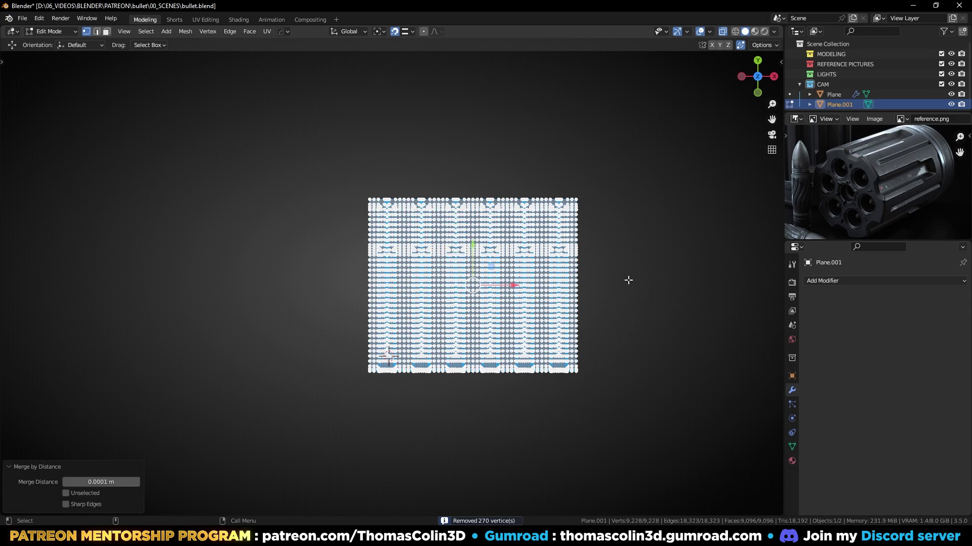
- Set the panel's origin to its geometry in Object Mode, move the panel to the 3D cursor, and deselect it
{"action": "key", "text": "Tab"}
{"action": "scroll", "coordinate": [443, 319], "scroll_direction": "up", "scroll_amount": 2}
{"action": "key", "text": "q"}
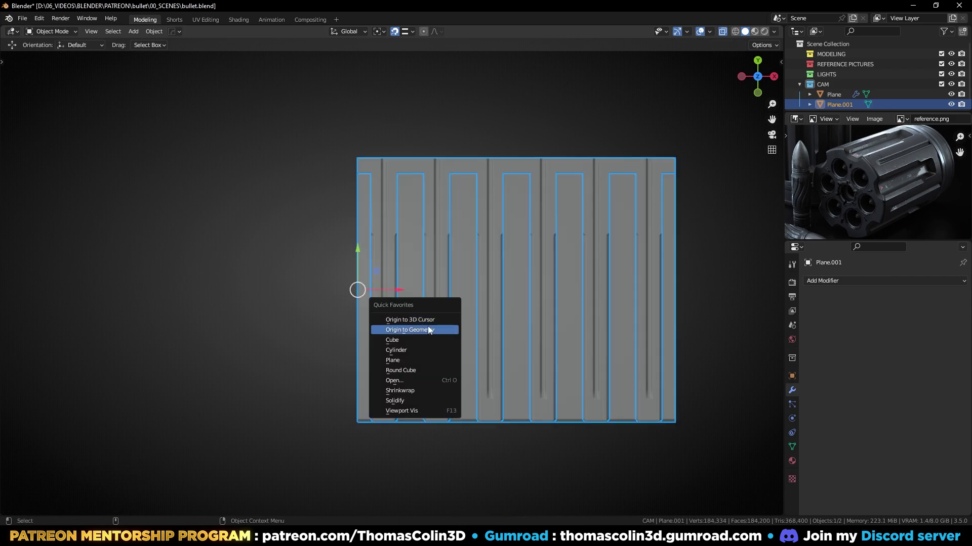
{"action": "left_click", "coordinate": [423, 330]}
{"action": "scroll", "coordinate": [487, 253], "scroll_direction": "up", "scroll_amount": 1}
{"action": "key", "text": "shift+s"}
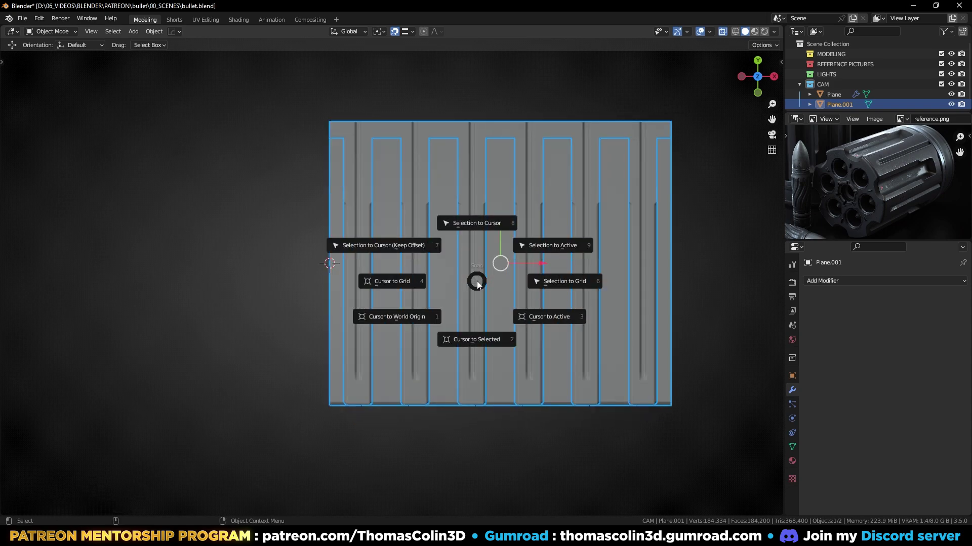
{"action": "left_click", "coordinate": [480, 222]}
{"action": "left_click", "coordinate": [594, 217]}
- Add a plain axes Empty at the 3D cursor and set its X rotation to -90°
{"action": "middle_click_drag", "start_coordinate": [594, 216], "coordinate": [411, 204]}
{"action": "key", "text": "shift+a"}
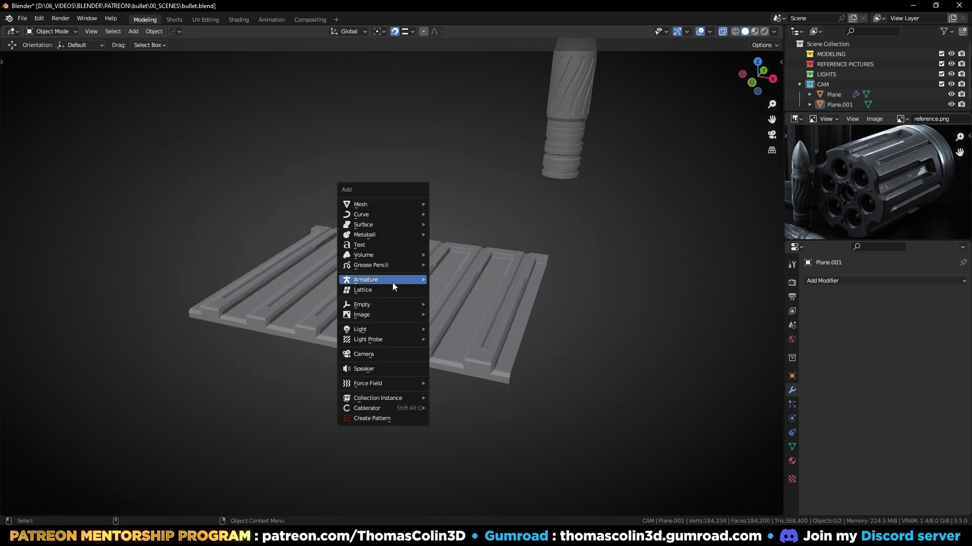
{"action": "mouse_move", "coordinate": [400, 305]}
{"action": "left_click", "coordinate": [458, 303]}
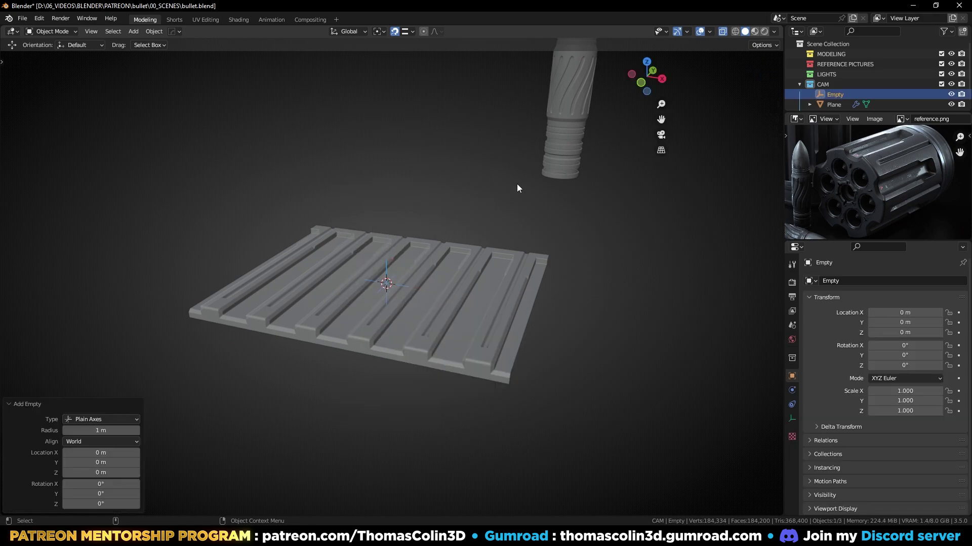
{"action": "key", "text": "n"}
{"action": "left_click", "coordinate": [777, 64]}
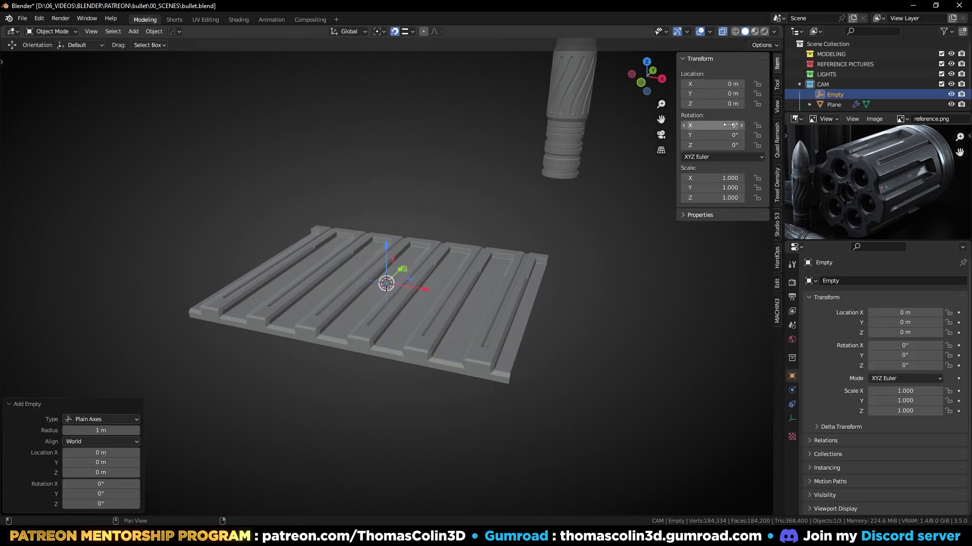
{"action": "left_click", "coordinate": [729, 125]}
{"action": "type", "text": "-90"}
{"action": "key", "text": "Return"}
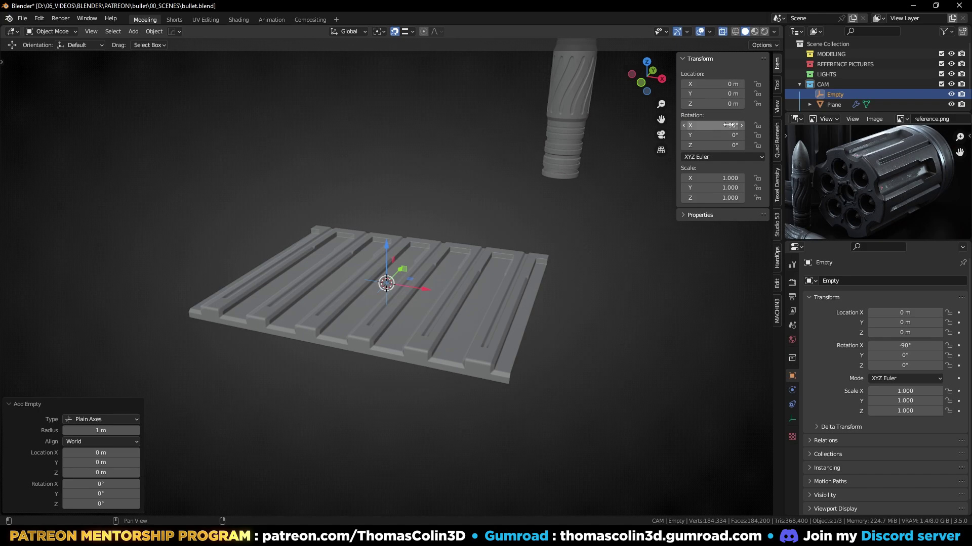
- Give the panel a Simple Deform Bend of 360° around the Z axis with the Empty as its origin
{"action": "left_click", "coordinate": [482, 284]}
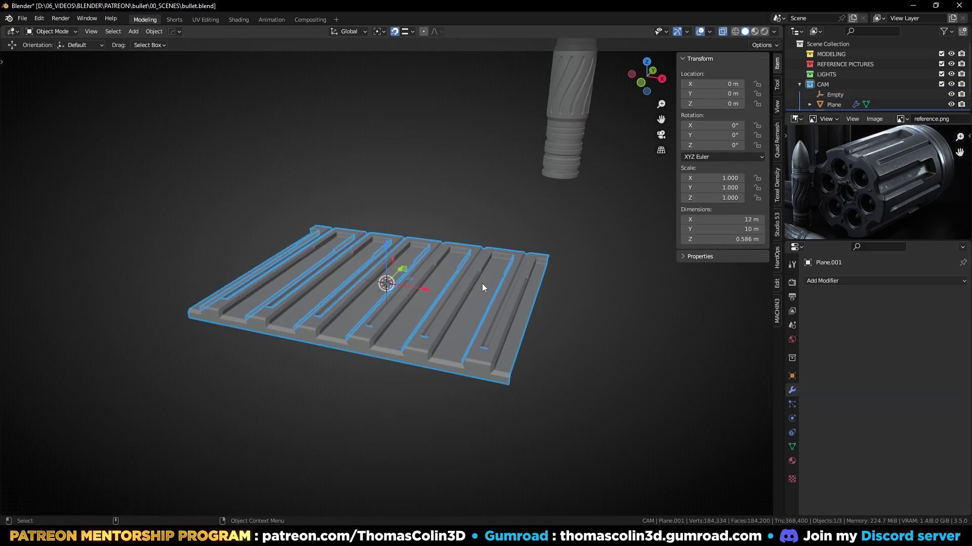
{"action": "left_click", "coordinate": [832, 282]}
{"action": "left_click", "coordinate": [842, 405]}
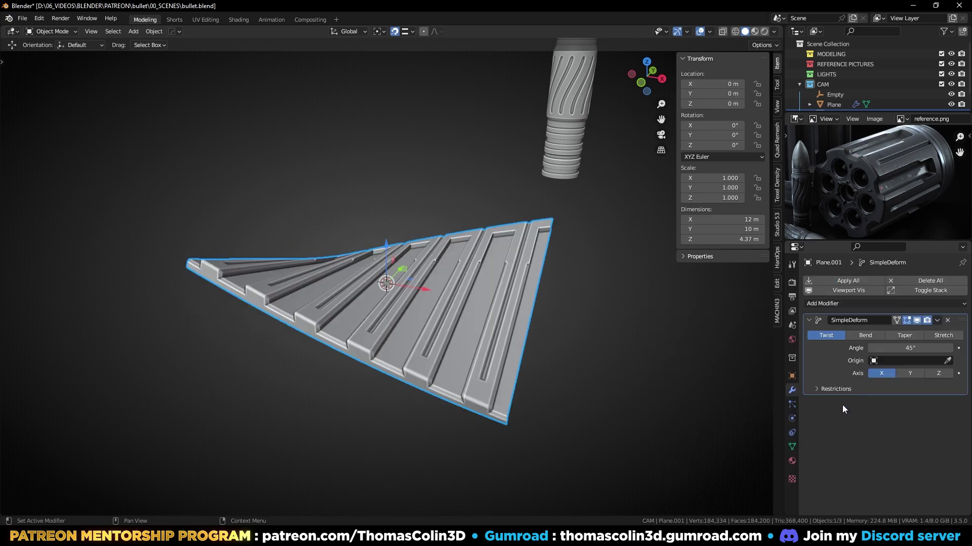
{"action": "left_click", "coordinate": [864, 336]}
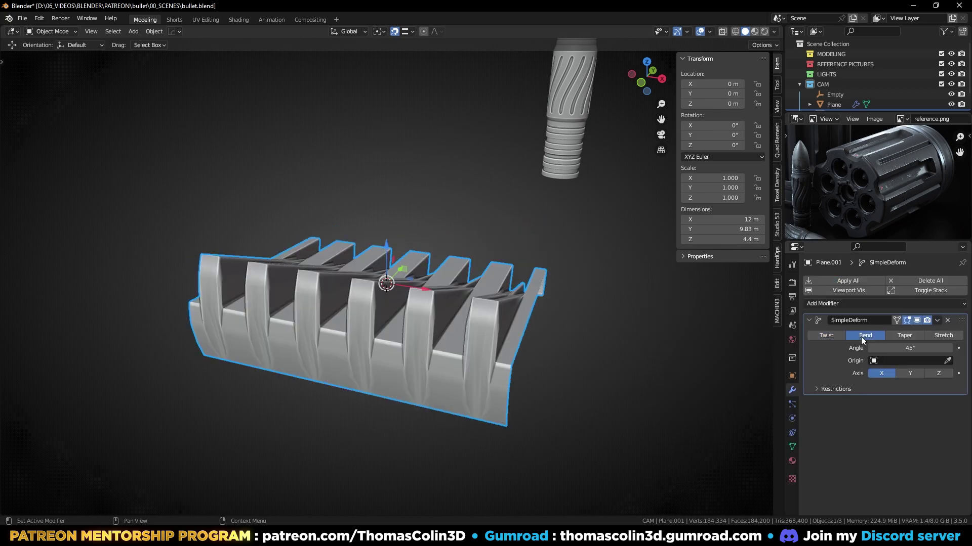
{"action": "left_click", "coordinate": [910, 348]}
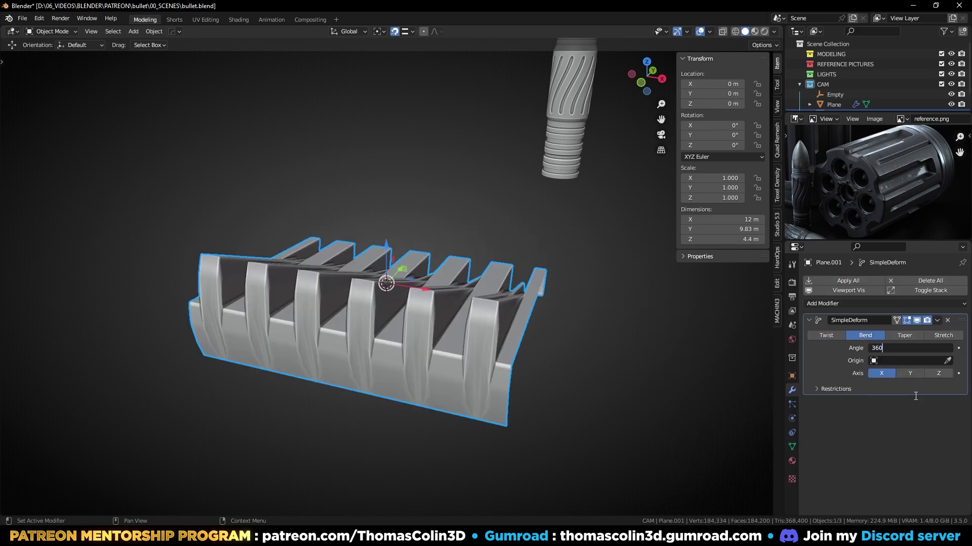
{"action": "key", "text": "Return"}
{"action": "left_click", "coordinate": [937, 374]}
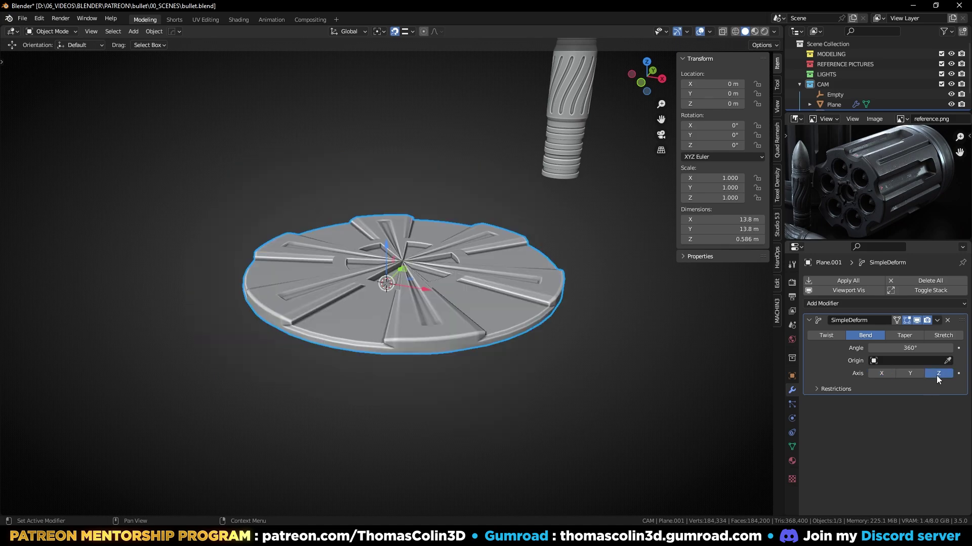
{"action": "left_click", "coordinate": [891, 361]}
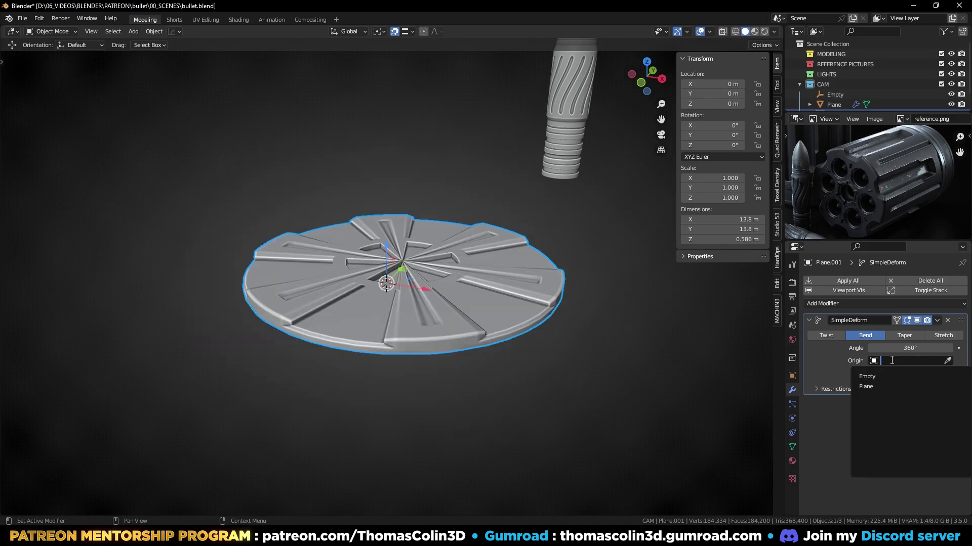
{"action": "left_click", "coordinate": [867, 376]}
- Apply the cylinder's Simple Deform modifier and delete the Empty
{"action": "key", "text": "ctrl+a"}
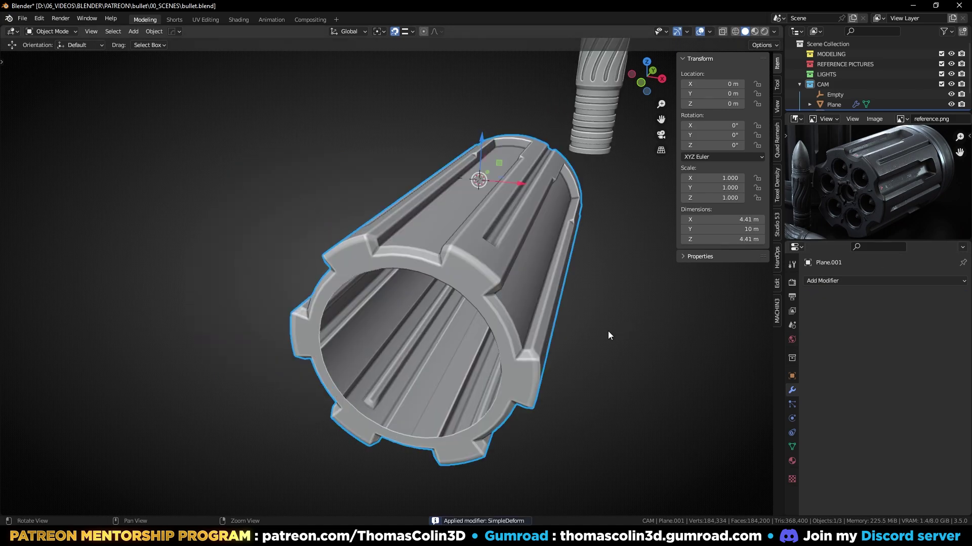
{"action": "middle_click_drag", "start_coordinate": [608, 335], "coordinate": [500, 184]}
{"action": "left_click", "coordinate": [479, 139]}
{"action": "key", "text": "Delete"}
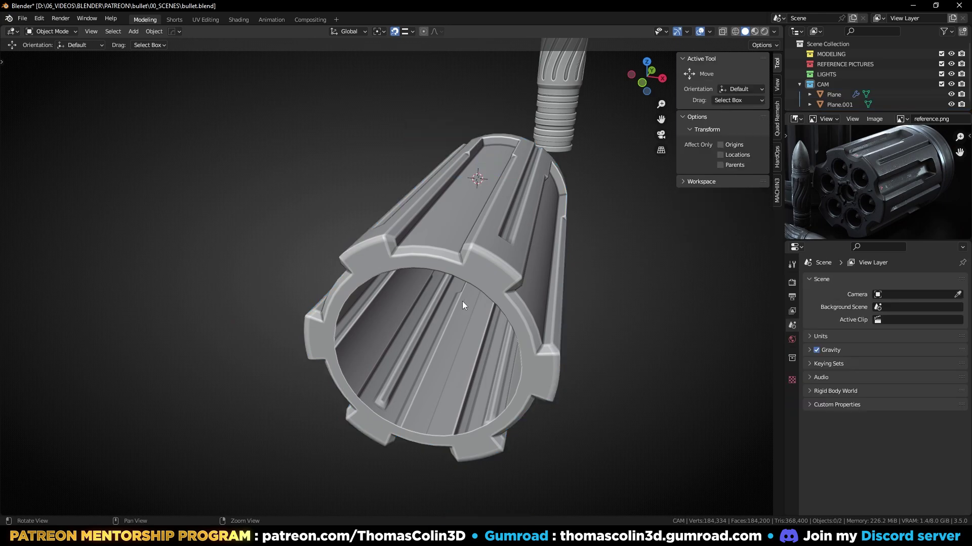
- Merge all vertices of the bent cylinder by distance to close its seam
{"action": "middle_click_drag", "start_coordinate": [463, 302], "coordinate": [506, 214]}
{"action": "left_click", "coordinate": [481, 214]}
{"action": "key", "text": "Tab"}
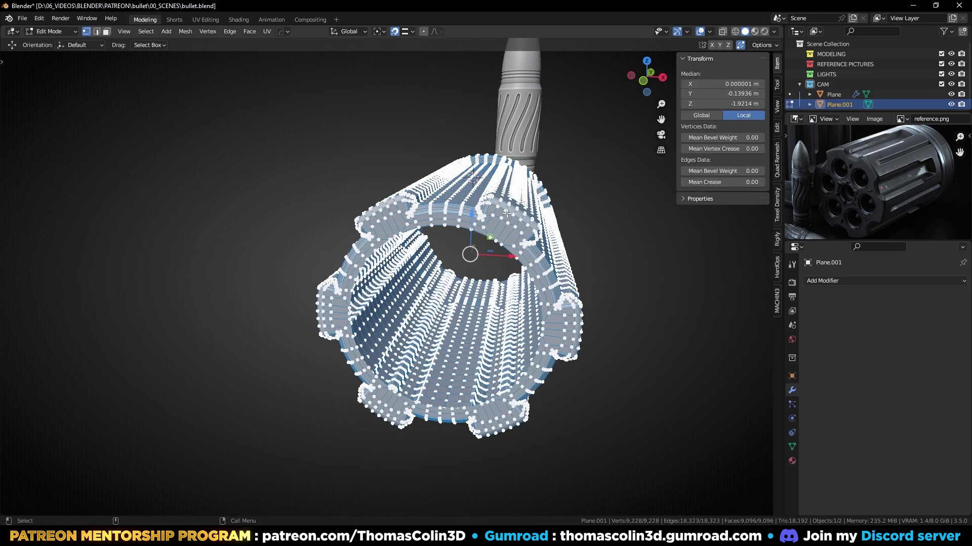
{"action": "key", "text": "m"}
{"action": "left_click", "coordinate": [506, 214]}
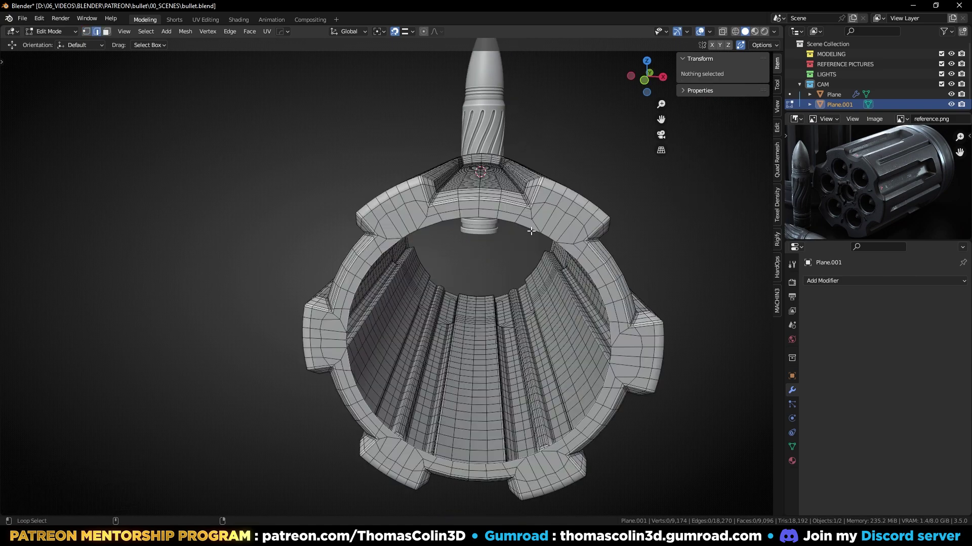
- Extrude the inner edge loop of the cylinder's open end inward at 0.5 scale and round it with LoopTools Circle
{"action": "left_click", "coordinate": [535, 231], "text": "alt"}
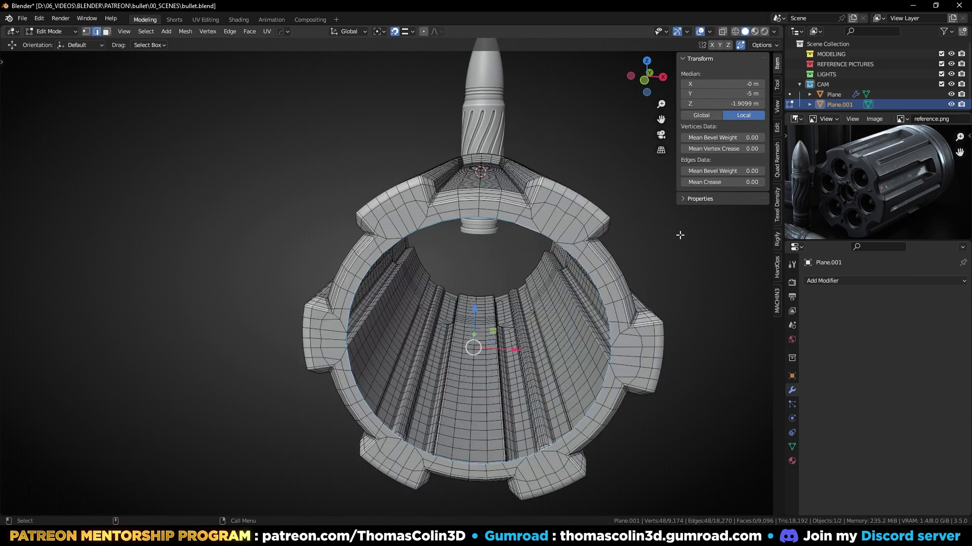
{"action": "key", "text": "e"}
{"action": "key", "text": "s"}
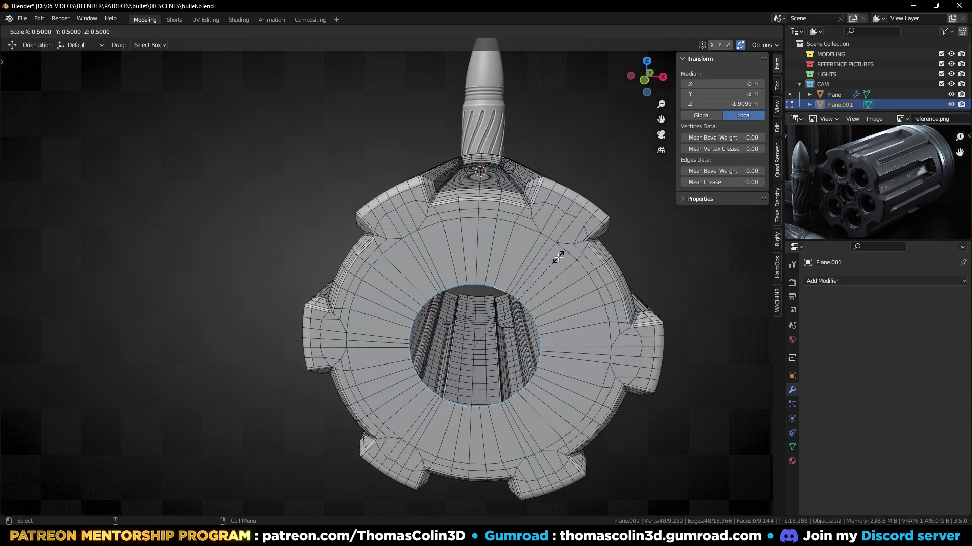
{"action": "key", "text": "Return"}
{"action": "right_click", "coordinate": [316, 120]}
{"action": "mouse_move", "coordinate": [316, 120]}
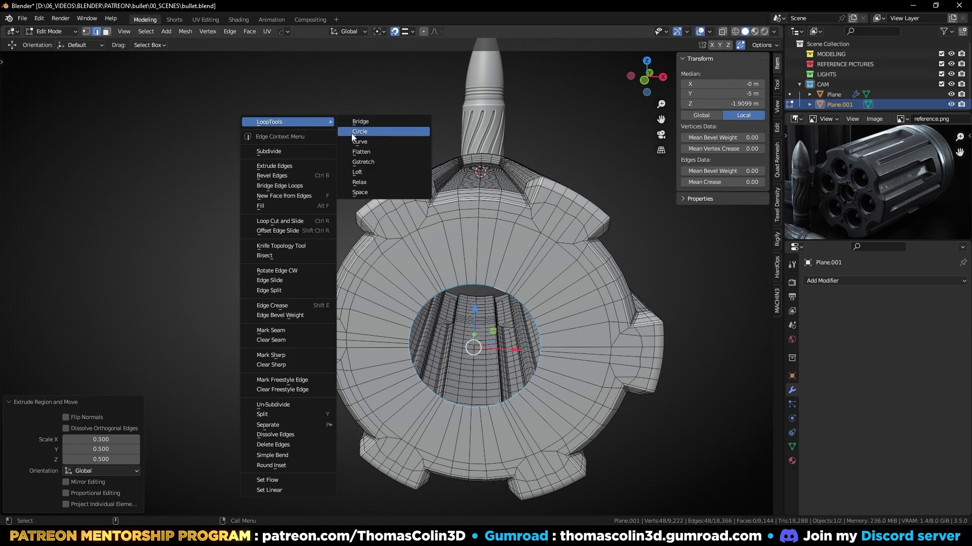
{"action": "left_click", "coordinate": [352, 133]}
- Scale the circular edge loop by about 2.635 and extrude it inward, leaving a small central hole in the end face
{"action": "middle_click_drag", "start_coordinate": [492, 273], "coordinate": [577, 306]}
{"action": "key", "text": "s"}
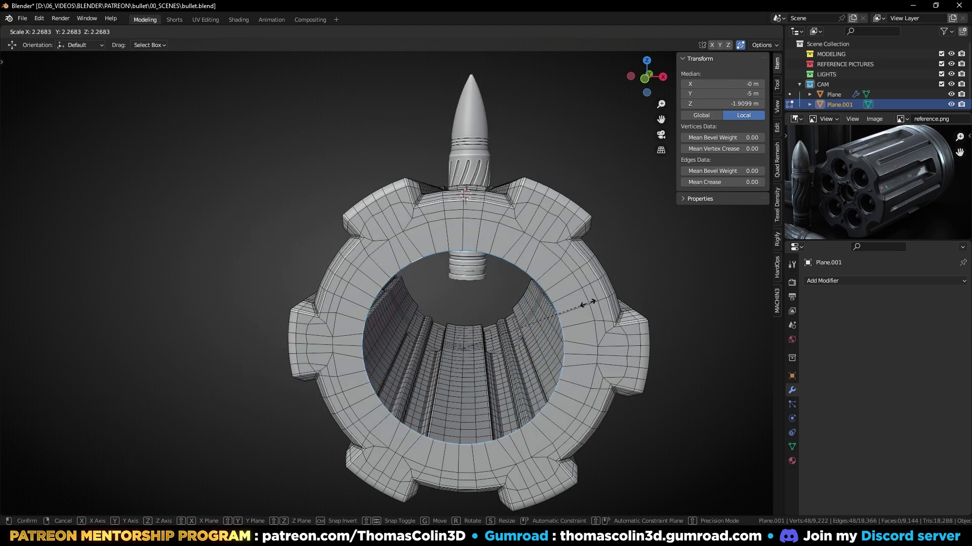
{"action": "left_click", "coordinate": [608, 313]}
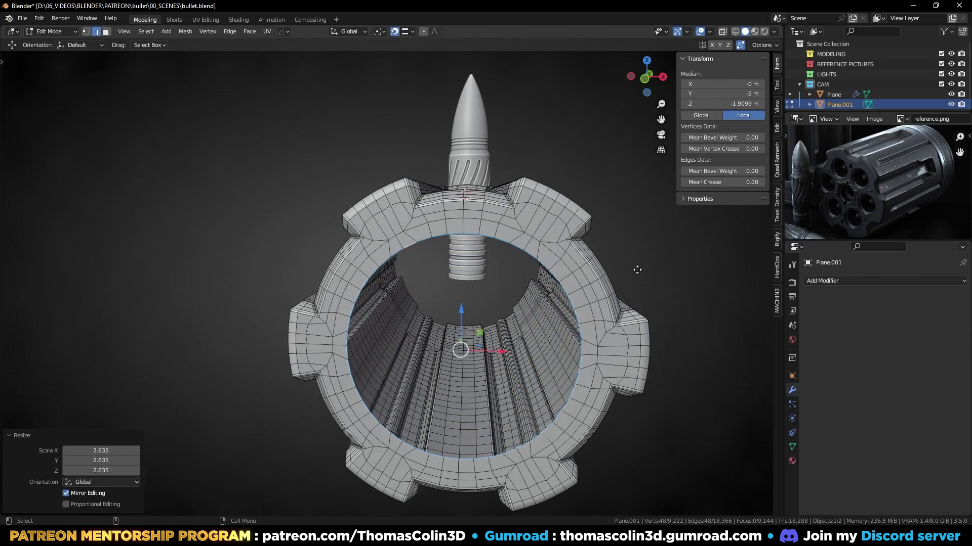
{"action": "key", "text": "s"}
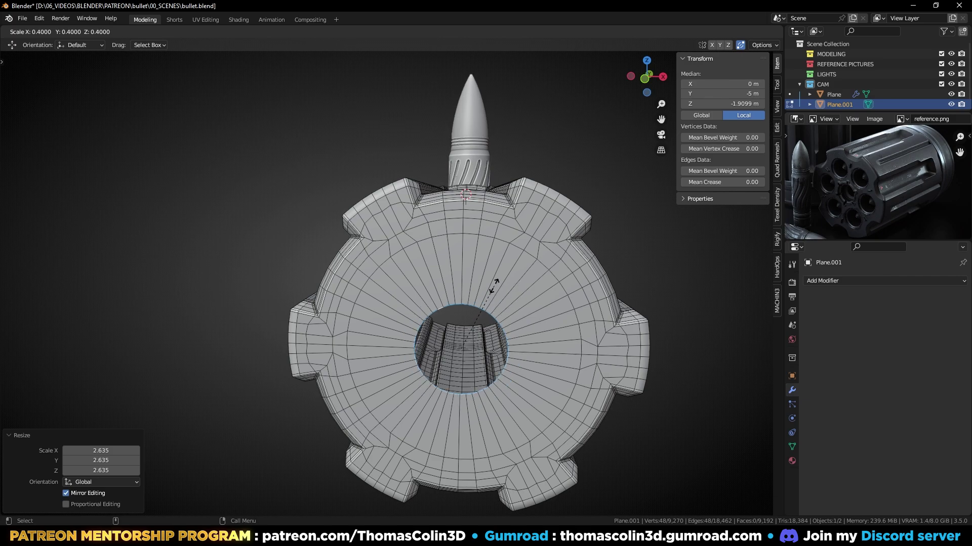
{"action": "left_click", "coordinate": [487, 285]}
- Add five evenly spaced loop cuts around the central hole on the cylinder's end cap and clear the selection
{"action": "key", "text": "ctrl+r"}
{"action": "scroll", "coordinate": [461, 274], "scroll_direction": "up", "scroll_amount": 5}
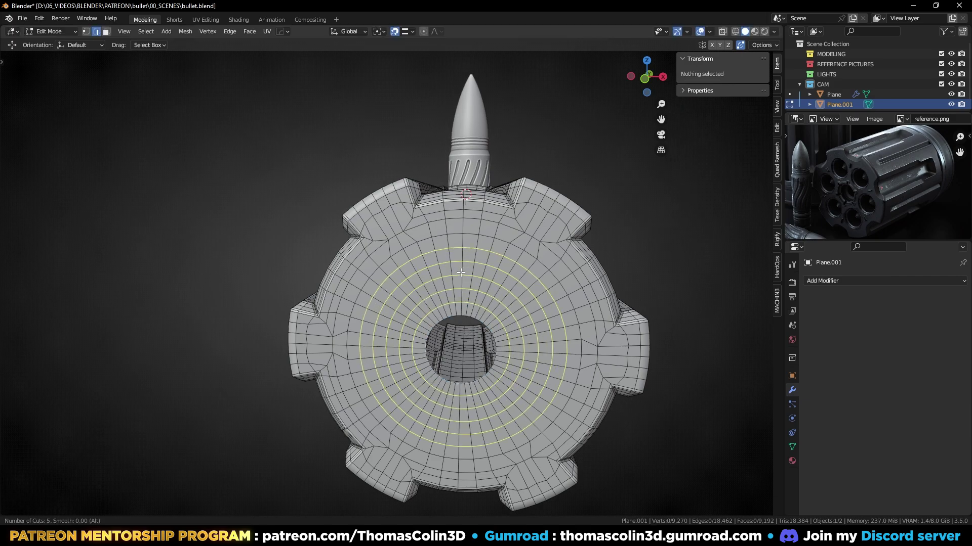
{"action": "left_click", "coordinate": [460, 272]}
{"action": "right_click", "coordinate": [461, 272]}
{"action": "left_click", "coordinate": [287, 155]}
- Mark seams along two radial edge loops that bound one sixth of the cylinder, then clear the selection
{"action": "middle_click_drag", "start_coordinate": [378, 208], "coordinate": [458, 252]}
{"action": "left_click", "coordinate": [458, 252], "text": "alt"}
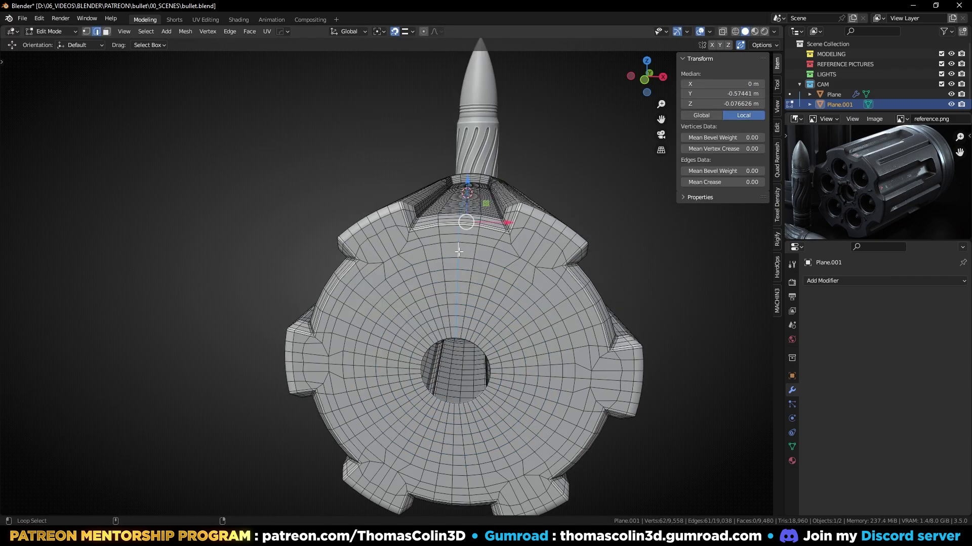
{"action": "left_click", "coordinate": [573, 315], "text": "alt+shift"}
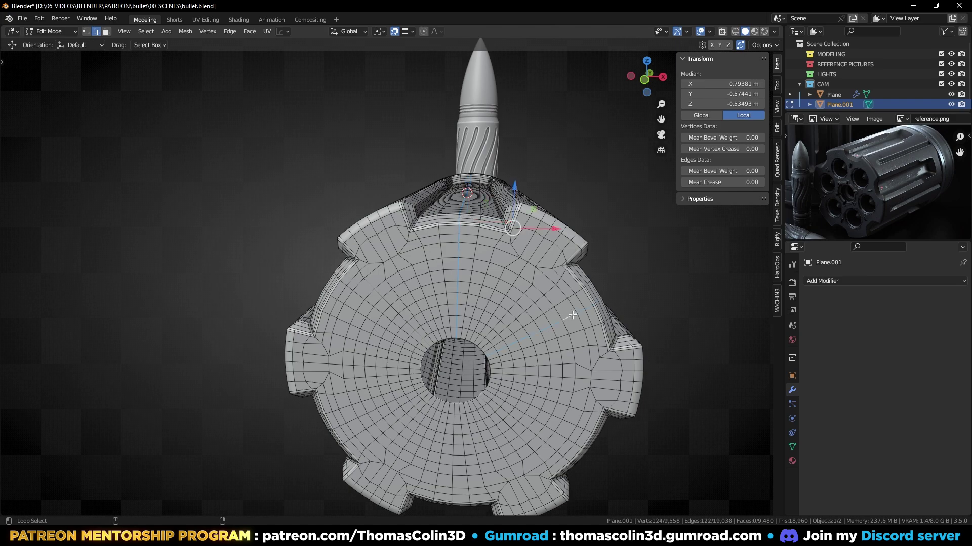
{"action": "right_click", "coordinate": [503, 302]}
{"action": "left_click", "coordinate": [466, 354]}
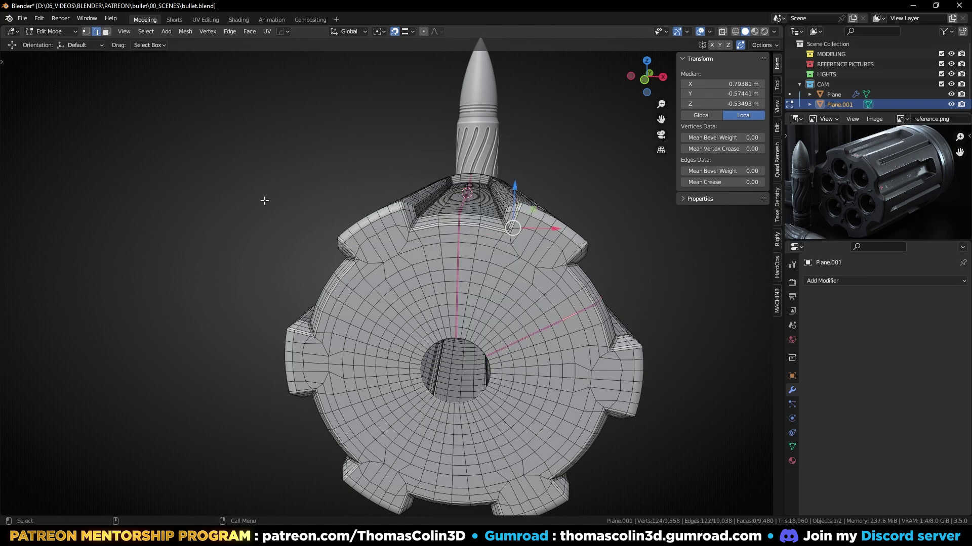
{"action": "left_click", "coordinate": [143, 132]}
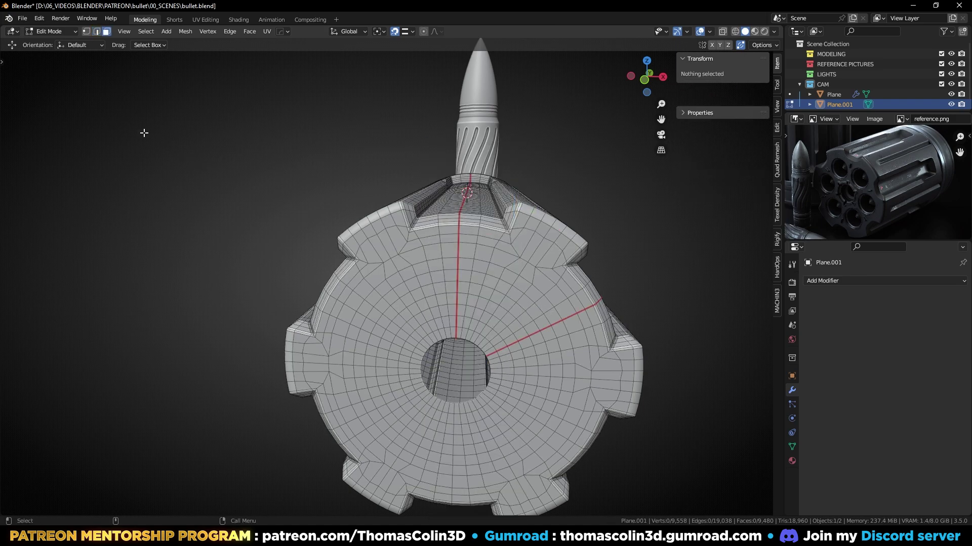
- Select the one-sixth wedge up to its seams, invert the selection and delete all the other faces
{"action": "left_click", "coordinate": [502, 285]}
{"action": "key", "text": "ctrl+l"}
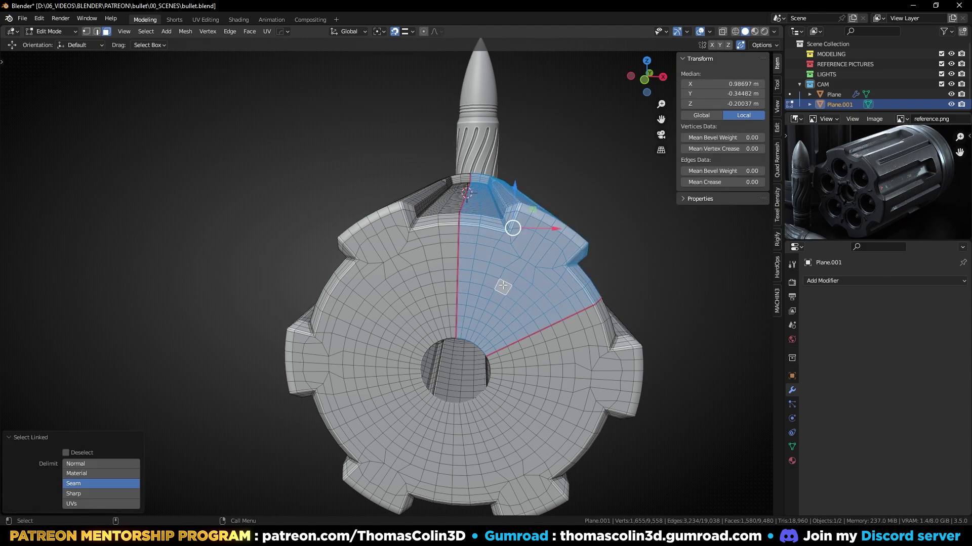
{"action": "key", "text": "ctrl+i"}
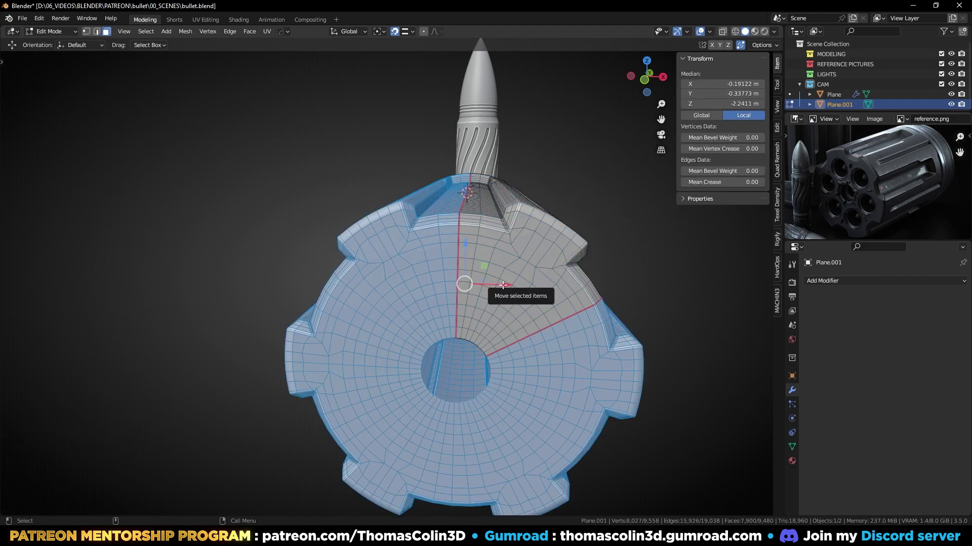
{"action": "key", "text": "x"}
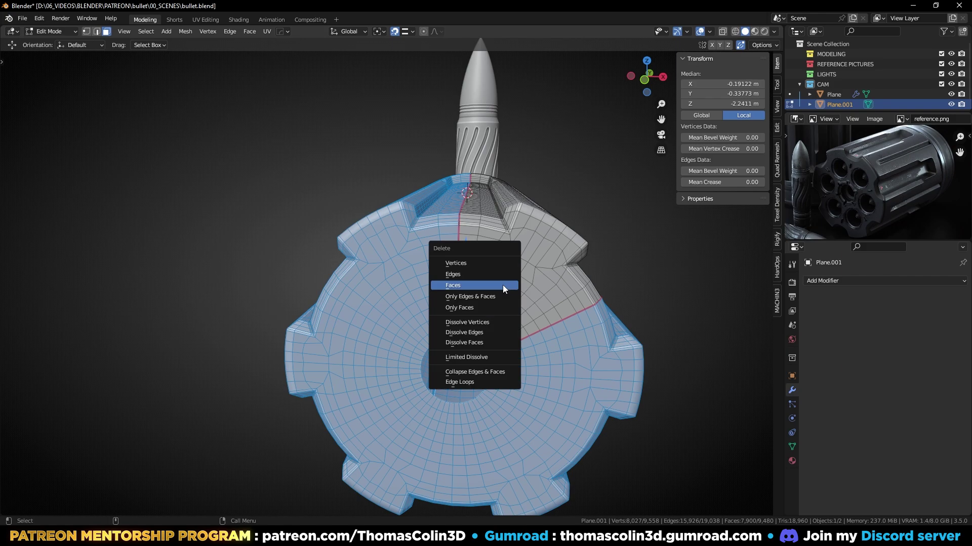
{"action": "left_click", "coordinate": [502, 285]}
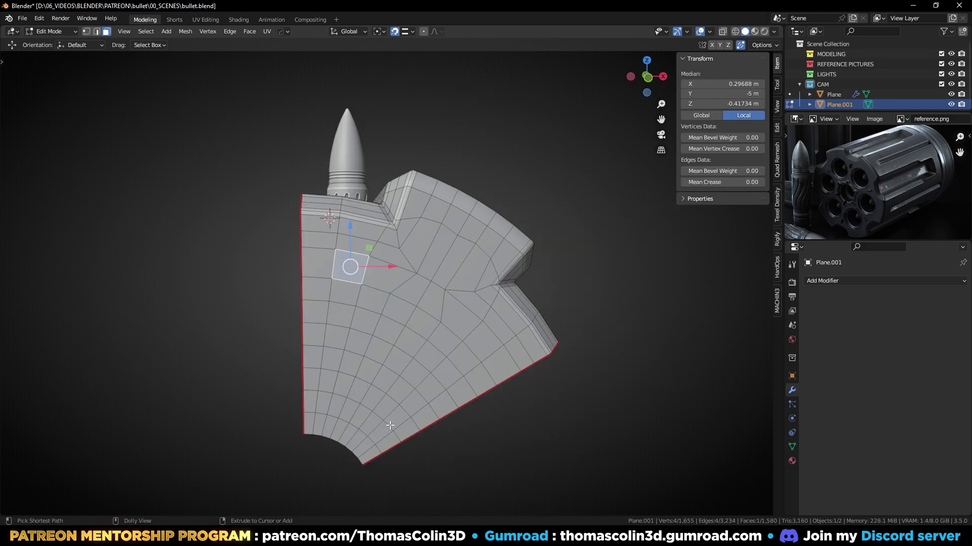
- Inset a block of faces in the middle of the wedge's end face by about 0.087 m and round it with LoopTools Circle
{"action": "left_click", "coordinate": [391, 425], "text": "ctrl+shift"}
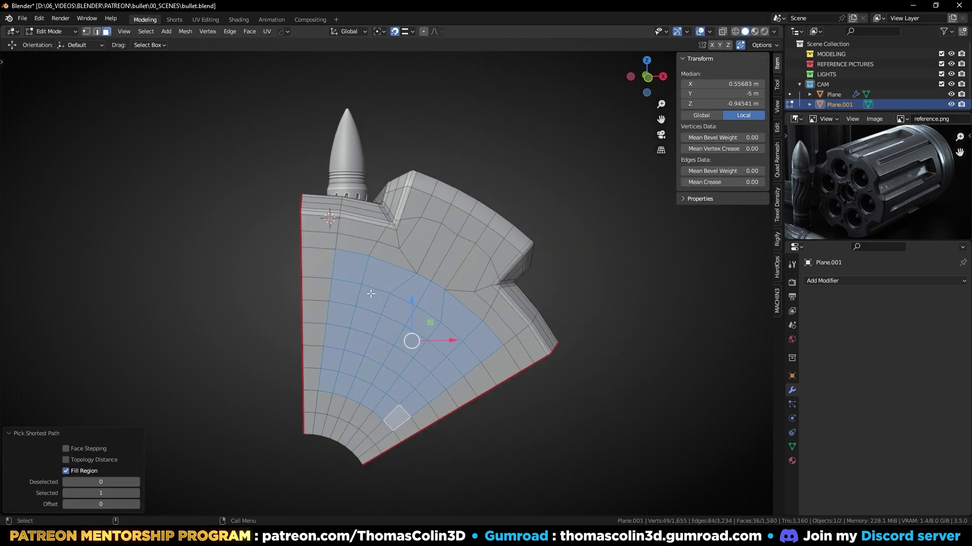
{"action": "key", "text": "i"}
{"action": "left_click", "coordinate": [361, 283]}
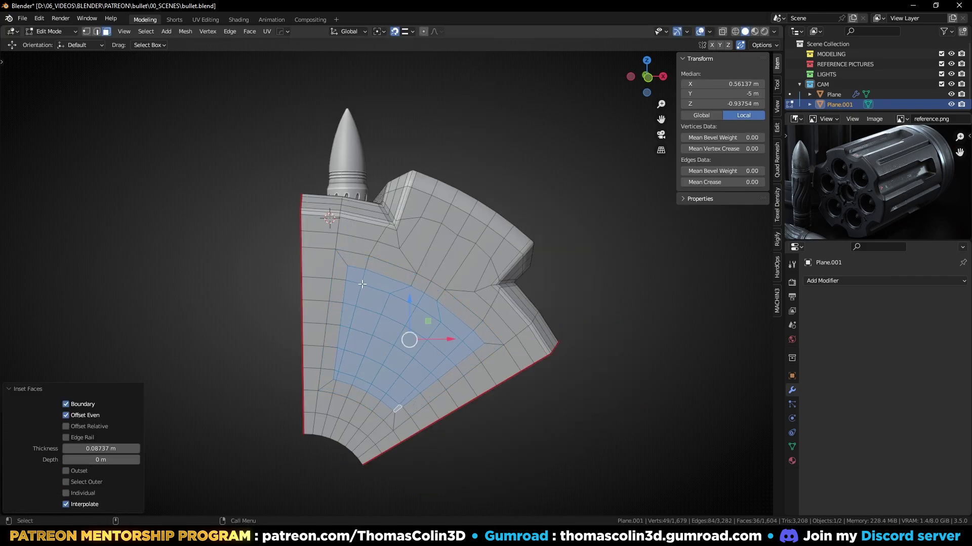
{"action": "right_click", "coordinate": [356, 253]}
{"action": "mouse_move", "coordinate": [356, 254]}
{"action": "left_click", "coordinate": [408, 265]}
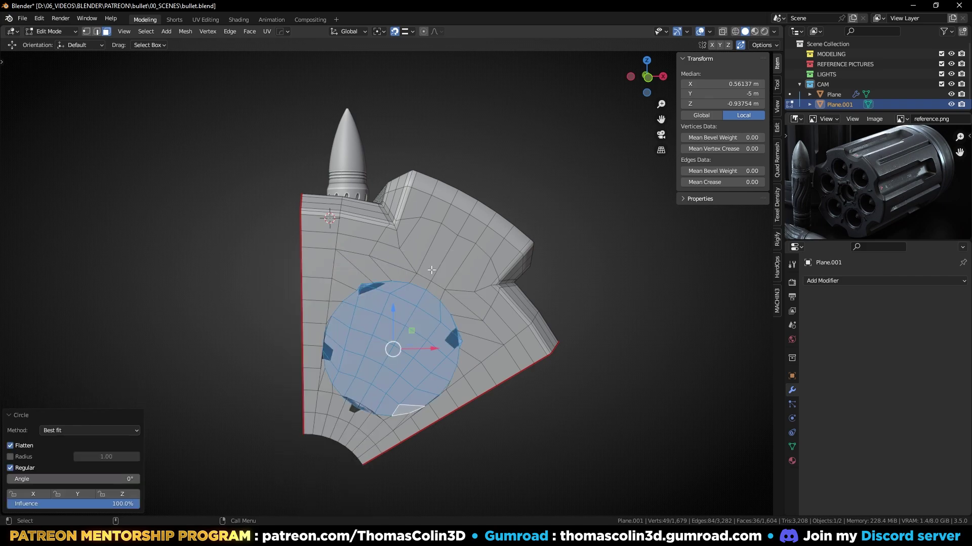
- Scale the circular face patch to about 0.78 and delete its faces to open the chamber hole
{"action": "key", "text": "s"}
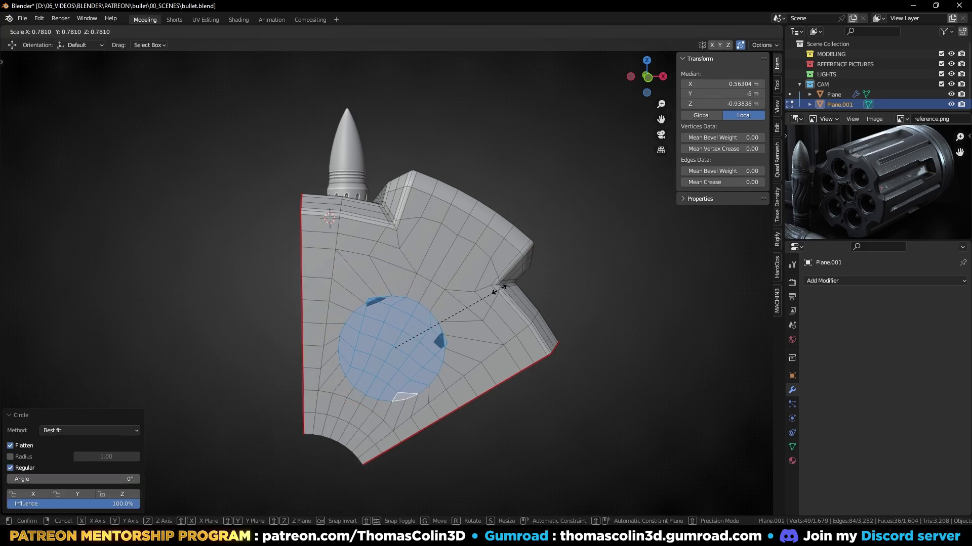
{"action": "left_click", "coordinate": [499, 290]}
{"action": "key", "text": "x"}
{"action": "left_click", "coordinate": [503, 291]}
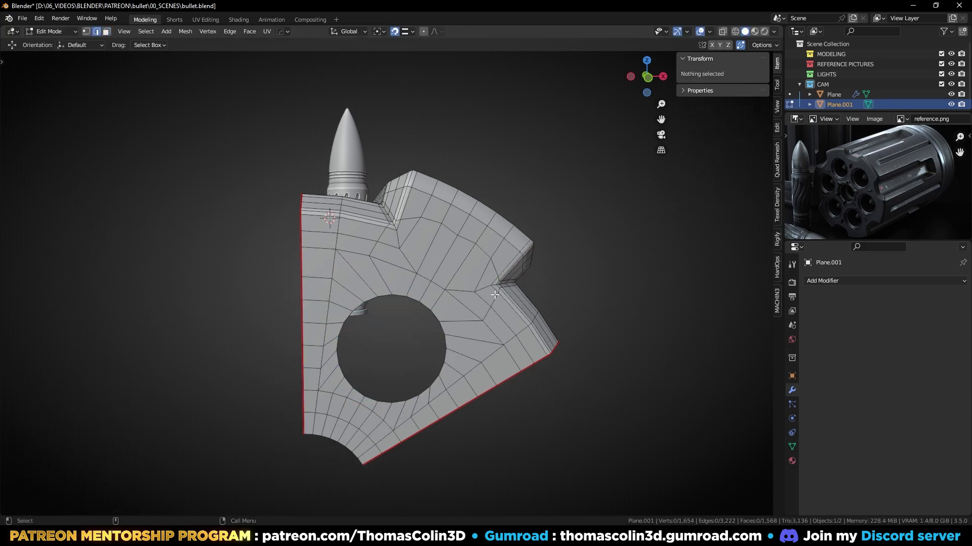
- Extrude the chamber hole's edge loop about 3.77 m along Y into the cylinder to form the chamber tube
{"action": "middle_click_drag", "start_coordinate": [401, 310], "coordinate": [595, 368]}
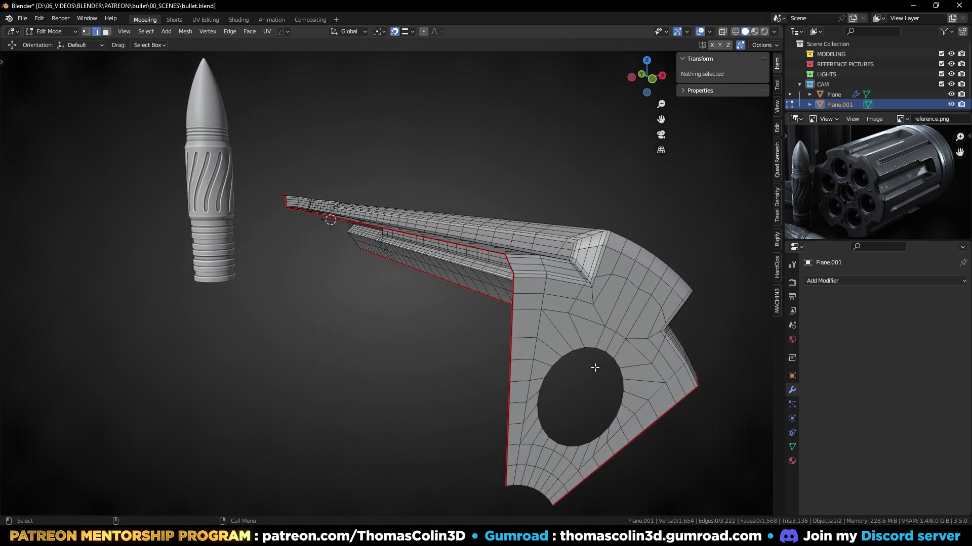
{"action": "left_click", "coordinate": [578, 350], "text": "alt"}
{"action": "key", "text": "e"}
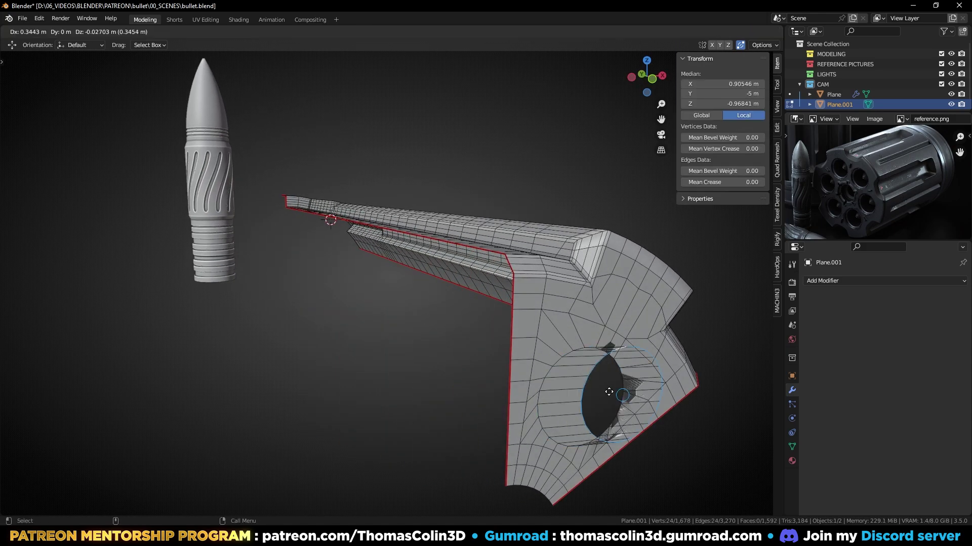
{"action": "key", "text": "y"}
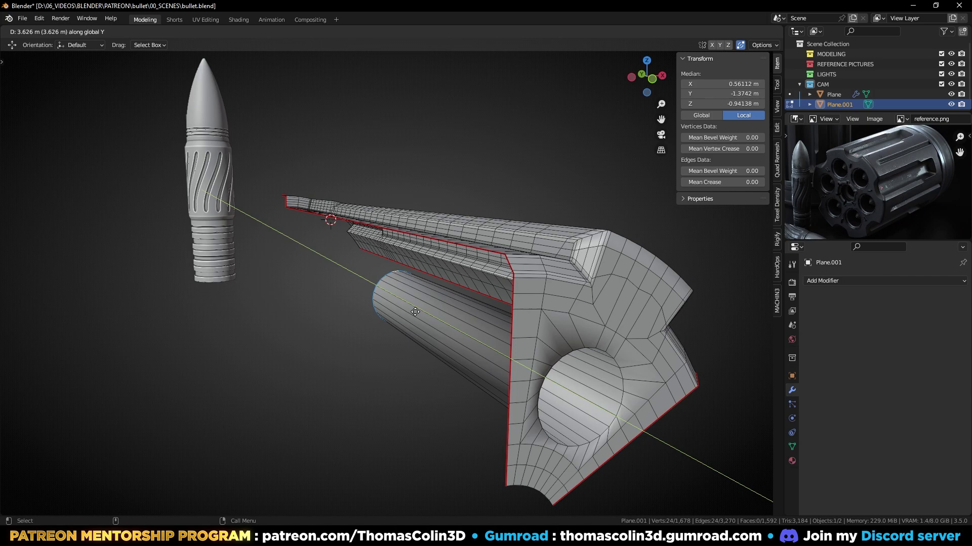
{"action": "left_click", "coordinate": [420, 314]}
- Extrude the chamber tube's far edge loop inward at 0.8 scale and close it with Grid Fill, span 6 and offset 3
{"action": "key", "text": "KP_Decimal"}
{"action": "key", "text": "s"}
{"action": "key", "text": "Return"}
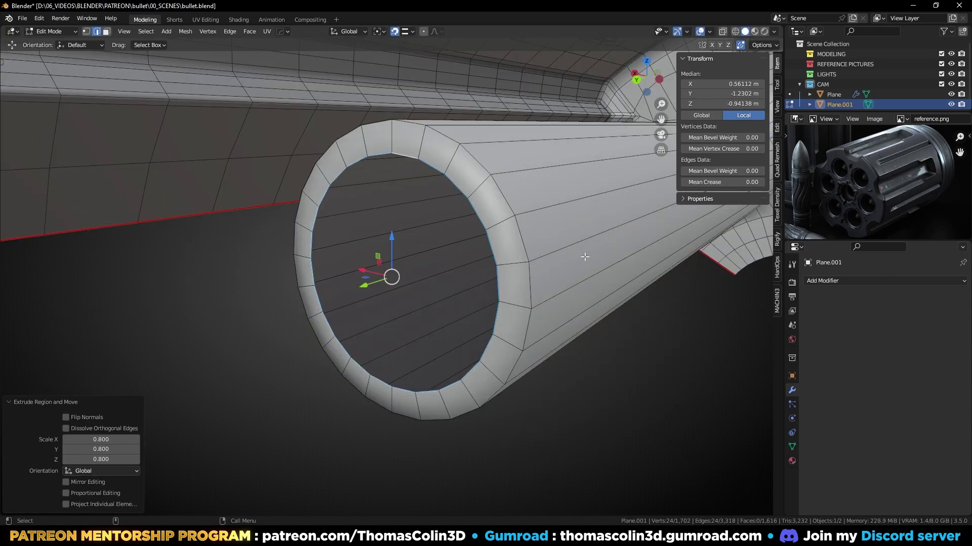
{"action": "left_click", "coordinate": [249, 31]}
{"action": "left_click", "coordinate": [264, 154]}
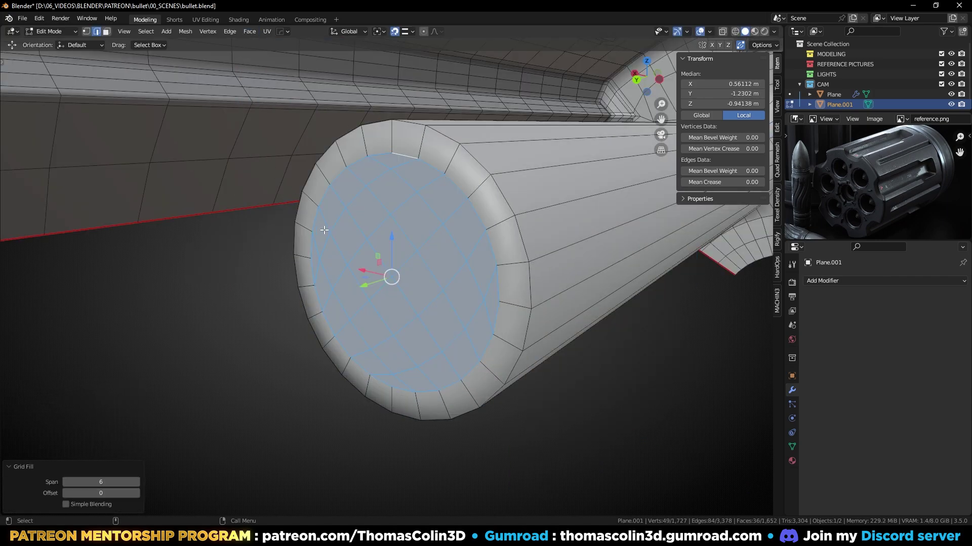
{"action": "middle_click_drag", "start_coordinate": [323, 228], "coordinate": [356, 229]}
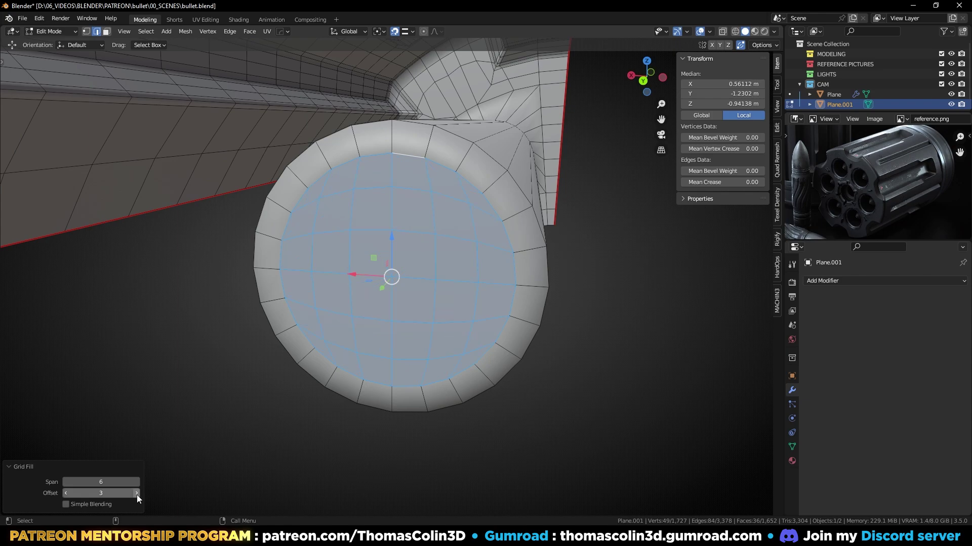
{"action": "left_click", "coordinate": [217, 425]}
- Bevel the edge loops at both ends of the chamber tube by about 0.021 m with 2 segments and Loop Slide off
{"action": "left_click_drag", "start_coordinate": [347, 285], "coordinate": [296, 281], "text": "alt"}
{"action": "double_click", "coordinate": [466, 216]}
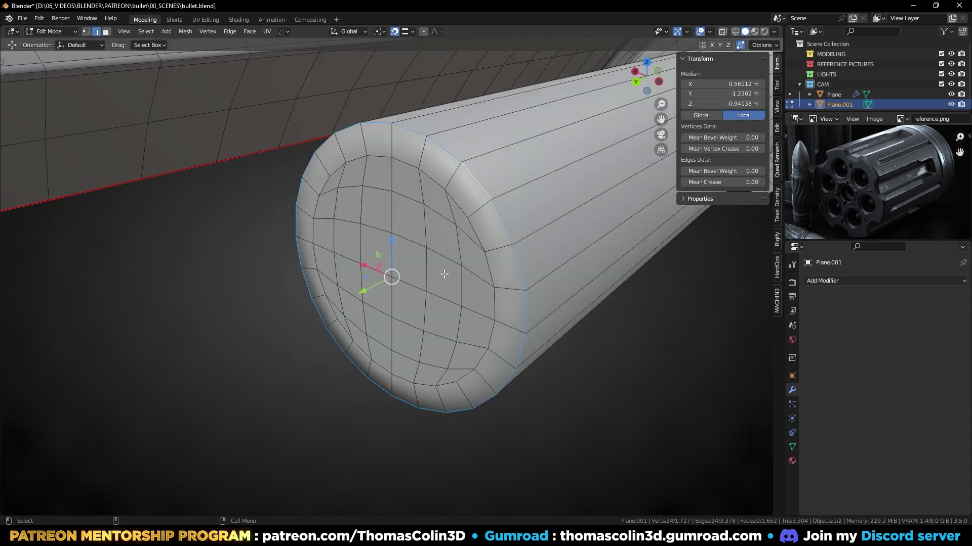
{"action": "left_click_drag", "start_coordinate": [597, 277], "coordinate": [455, 286], "text": "alt"}
{"action": "scroll", "coordinate": [470, 276], "scroll_direction": "up", "scroll_amount": 1}
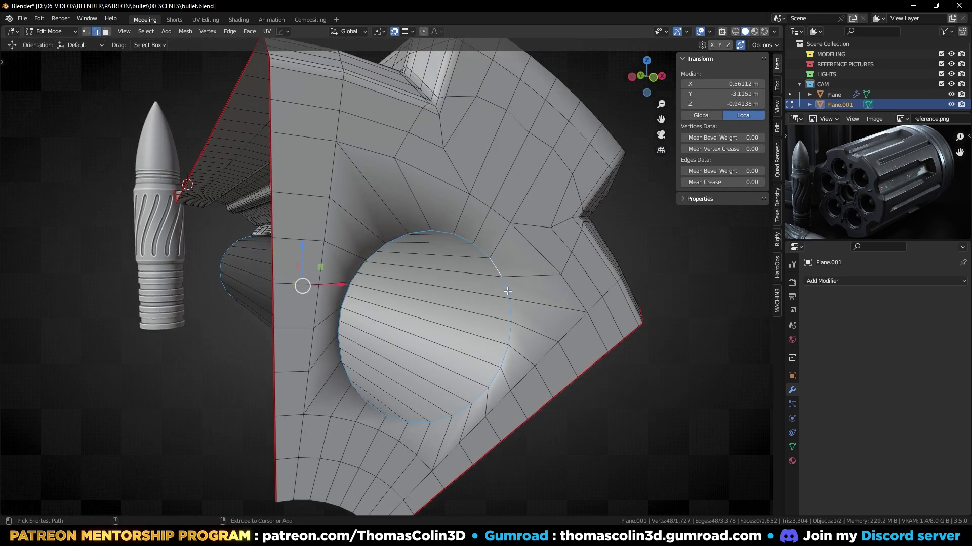
{"action": "key", "text": "ctrl+b"}
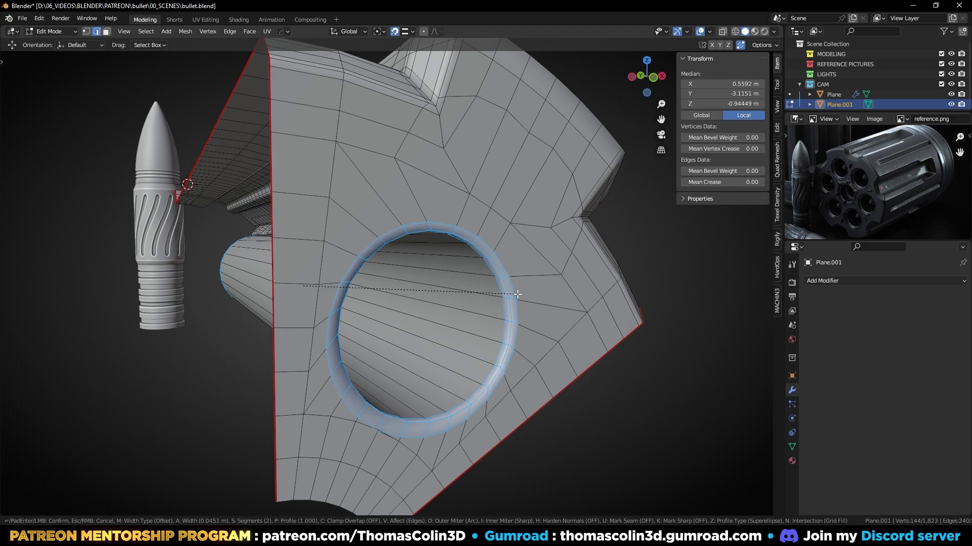
{"action": "left_click", "coordinate": [392, 206]}
{"action": "scroll", "coordinate": [392, 206], "scroll_direction": "up", "scroll_amount": 2}
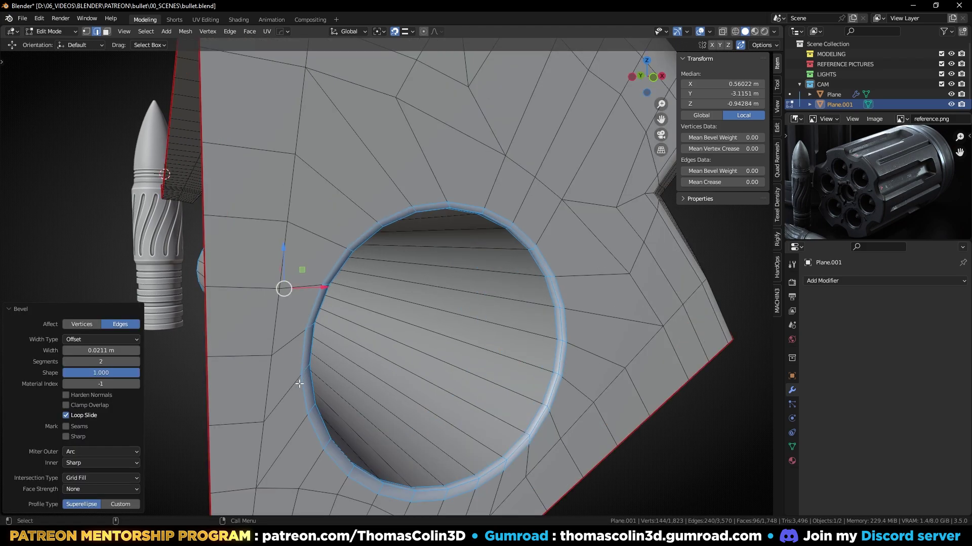
{"action": "left_click", "coordinate": [65, 415]}
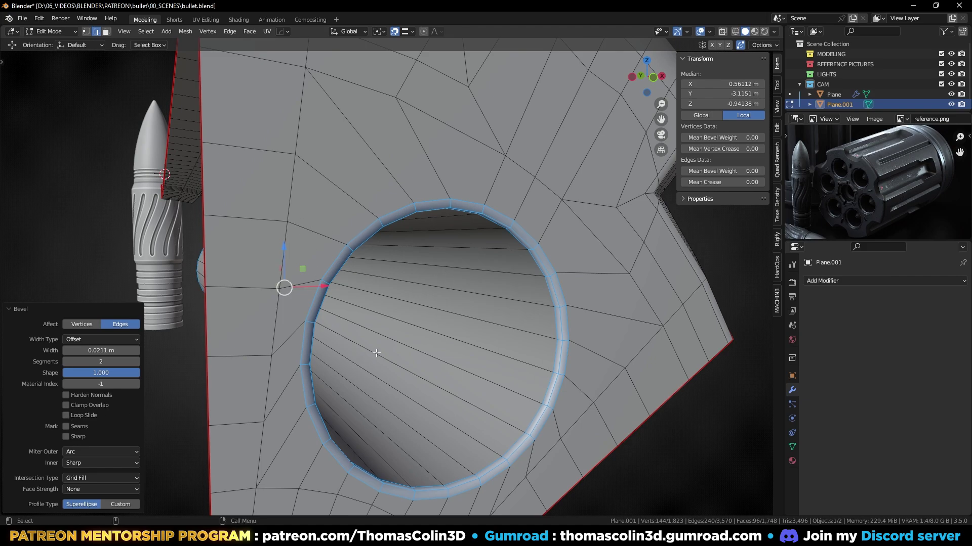
- Add ten evenly spaced loop cuts along the chamber tube and clear the selection
{"action": "mouse_move", "coordinate": [323, 239]}
{"action": "middle_mouse_down"}
{"action": "mouse_move", "coordinate": [393, 226]}
{"action": "mouse_move", "coordinate": [325, 236]}
{"action": "middle_mouse_up"}
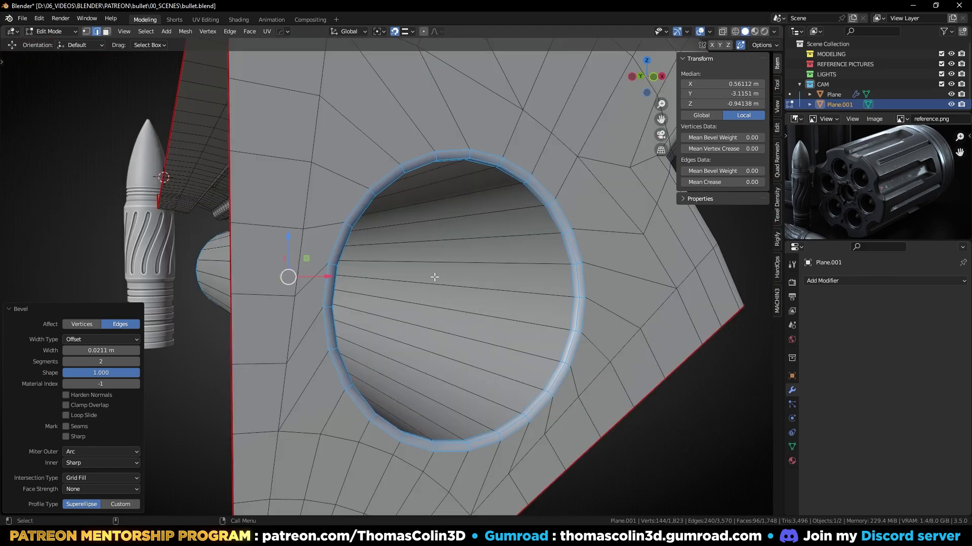
{"action": "left_click", "coordinate": [434, 277]}
{"action": "middle_click_drag", "start_coordinate": [426, 292], "coordinate": [439, 326]}
{"action": "key", "text": "ctrl+r"}
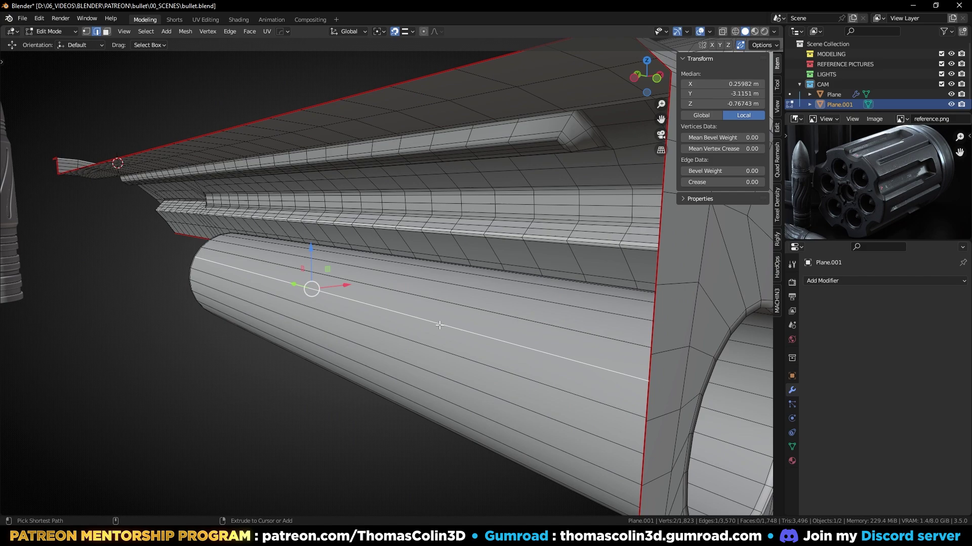
{"action": "scroll", "coordinate": [439, 325], "scroll_direction": "up", "scroll_amount": 6}
{"action": "scroll", "coordinate": [439, 325], "scroll_direction": "up", "scroll_amount": 3}
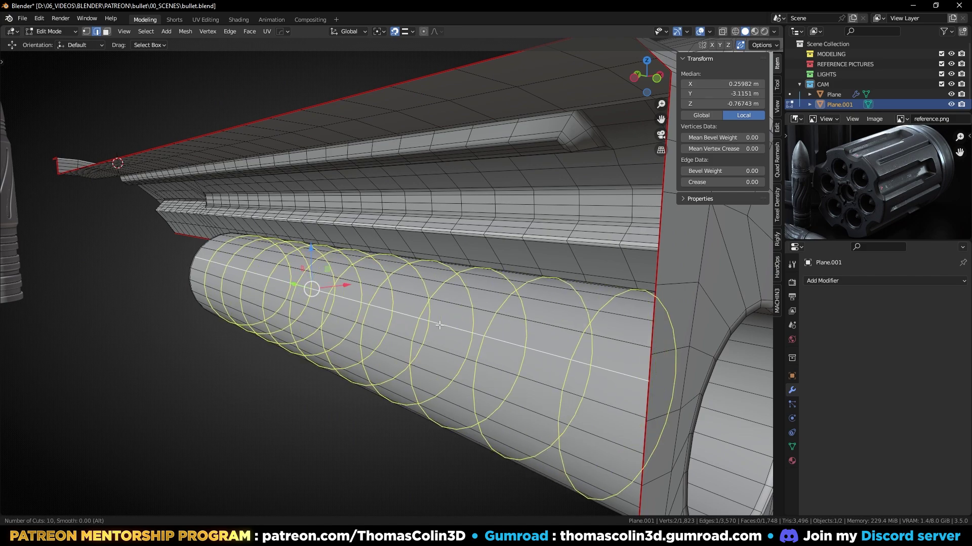
{"action": "left_click", "coordinate": [439, 325]}
{"action": "right_click", "coordinate": [432, 327]}
{"action": "left_click", "coordinate": [263, 411]}
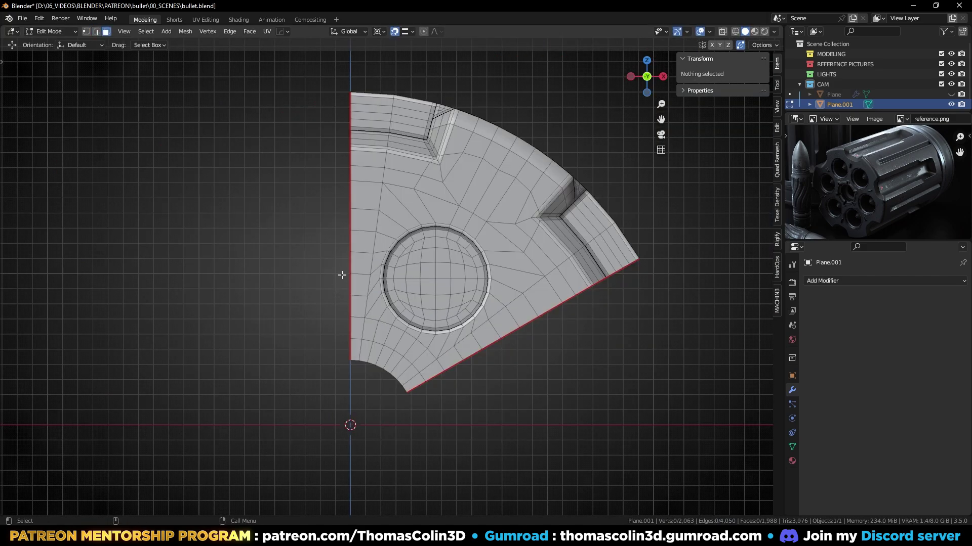
- Spin the whole wedge 360° around the 3D cursor in 6 steps using duplicates
{"action": "key", "text": "a"}
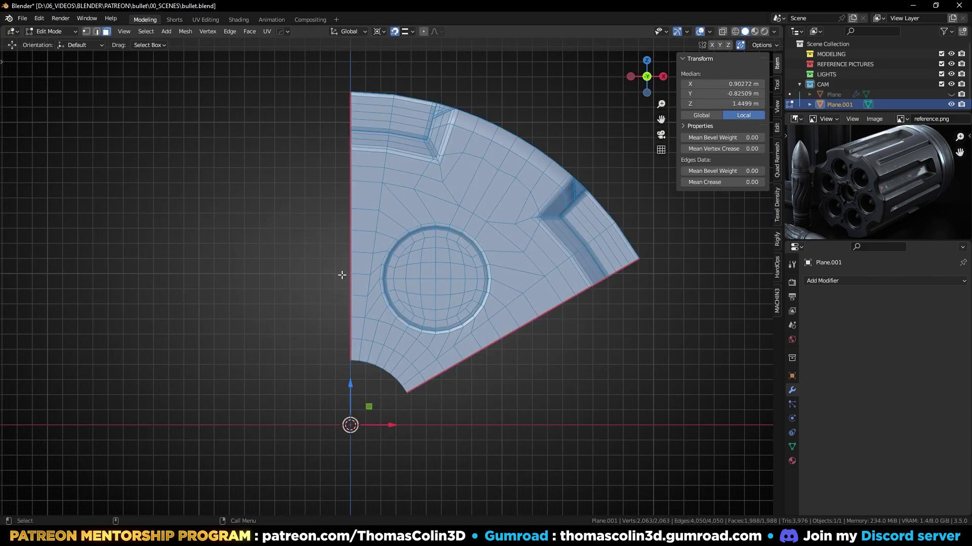
{"action": "key", "text": "alt+e"}
{"action": "left_click", "coordinate": [342, 276]}
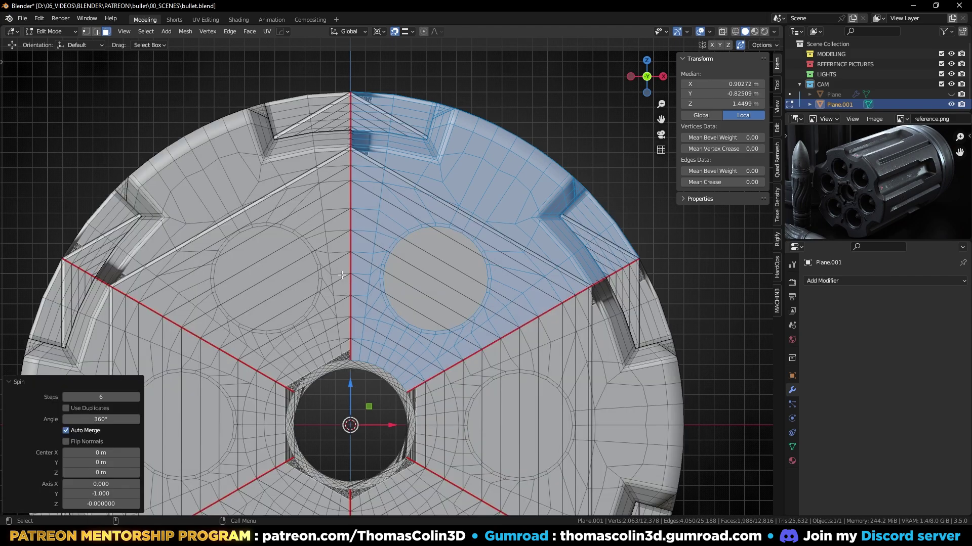
{"action": "left_click", "coordinate": [66, 409]}
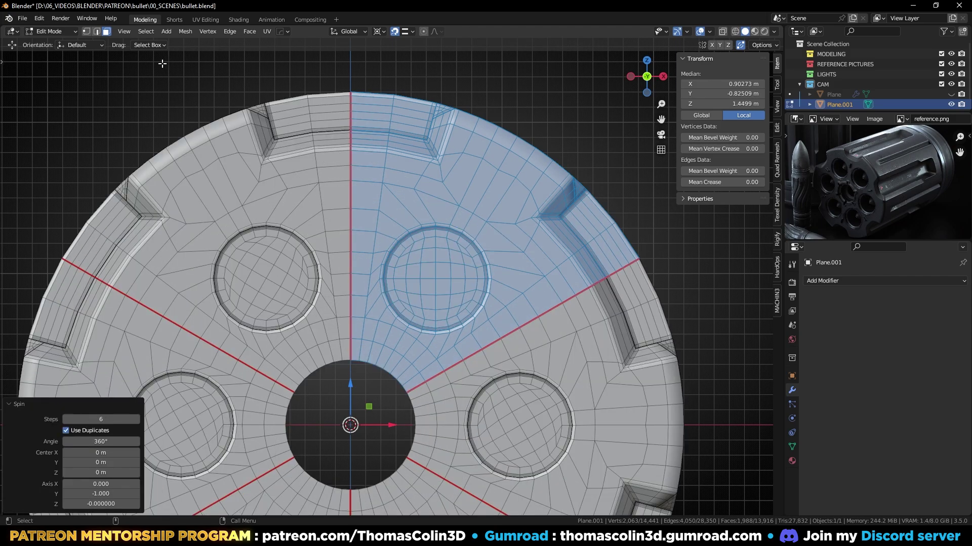
- Merge all vertices of the six spun wedges by distance
{"action": "left_click", "coordinate": [144, 103]}
{"action": "key", "text": "a"}
{"action": "key", "text": "1"}
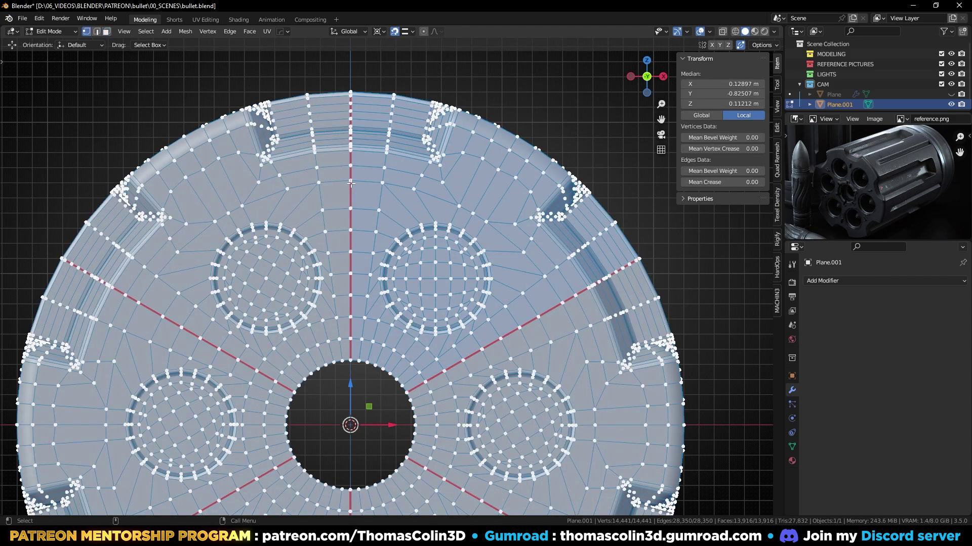
{"action": "key", "text": "m"}
{"action": "left_click", "coordinate": [351, 183]}
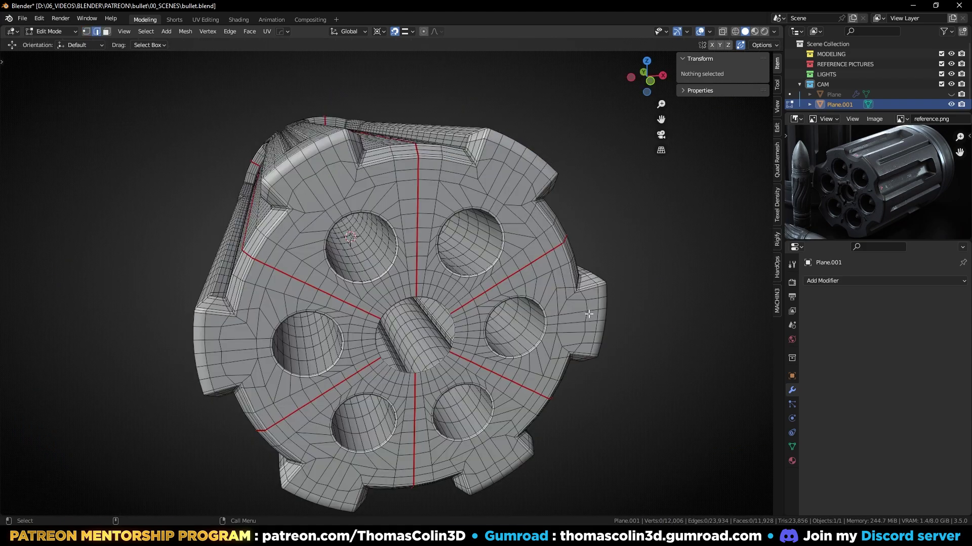
- Clear the seams from all edges of the complete cylinder
{"action": "key", "text": "a"}
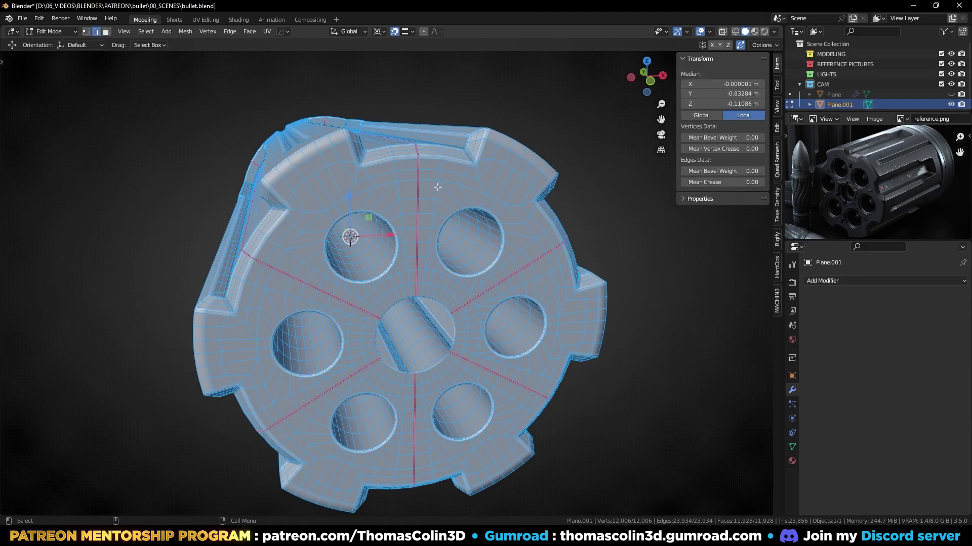
{"action": "right_click", "coordinate": [437, 187]}
{"action": "left_click", "coordinate": [402, 363]}
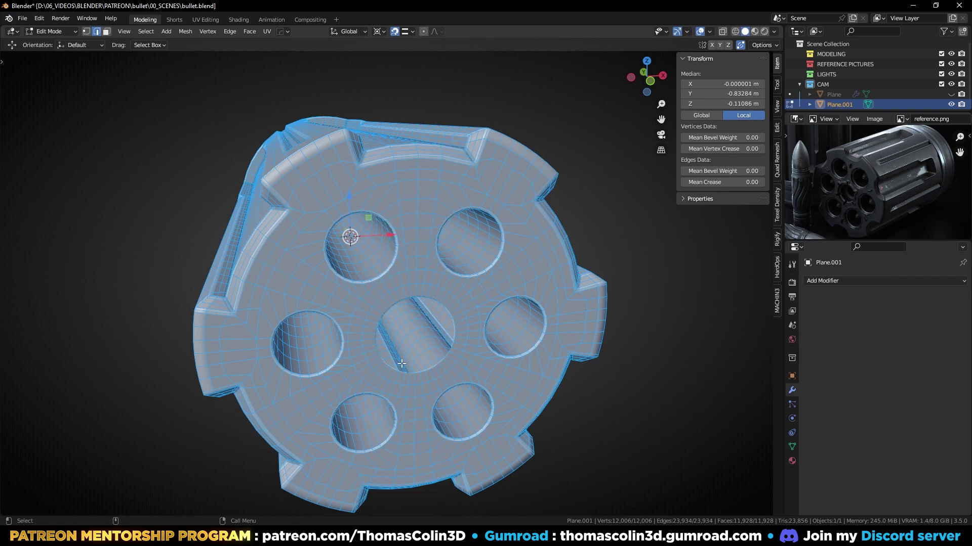
- Shrink the central hole in the cylinder's front face by scaling its rim loop to about 0.897 and again to 0.930
{"action": "left_click", "coordinate": [167, 179]}
{"action": "scroll", "coordinate": [449, 306], "scroll_direction": "up", "scroll_amount": 4}
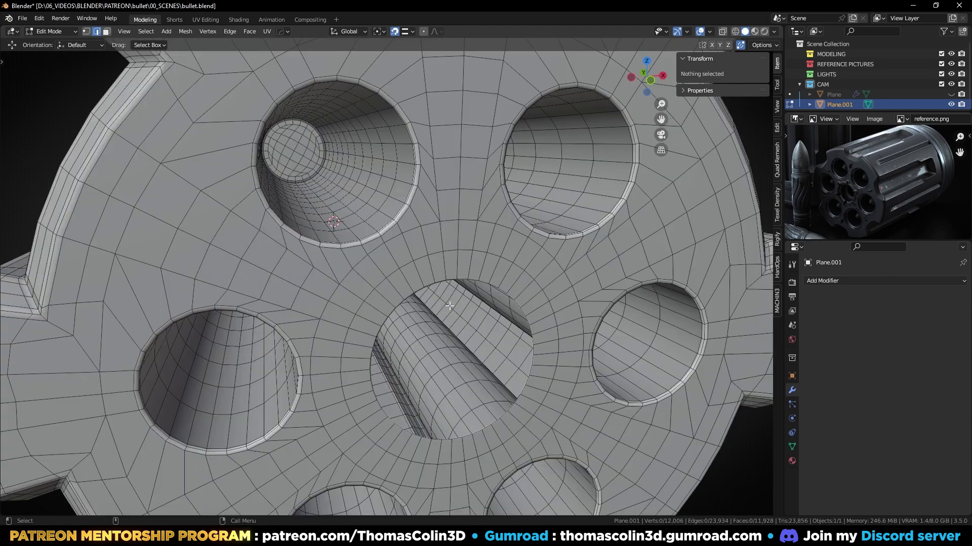
{"action": "left_click", "coordinate": [428, 286], "text": "alt"}
{"action": "key", "text": "s"}
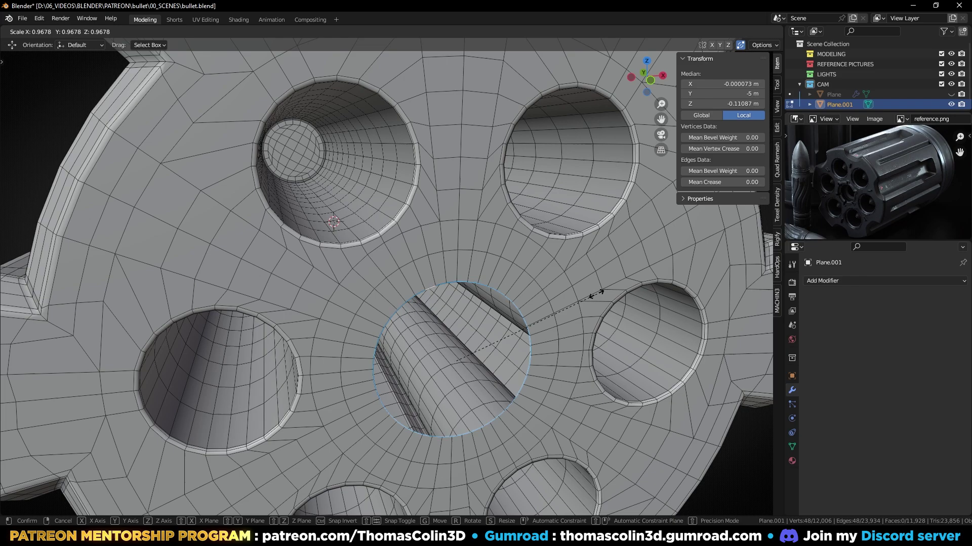
{"action": "left_click", "coordinate": [581, 291]}
{"action": "key", "text": "KP_1"}
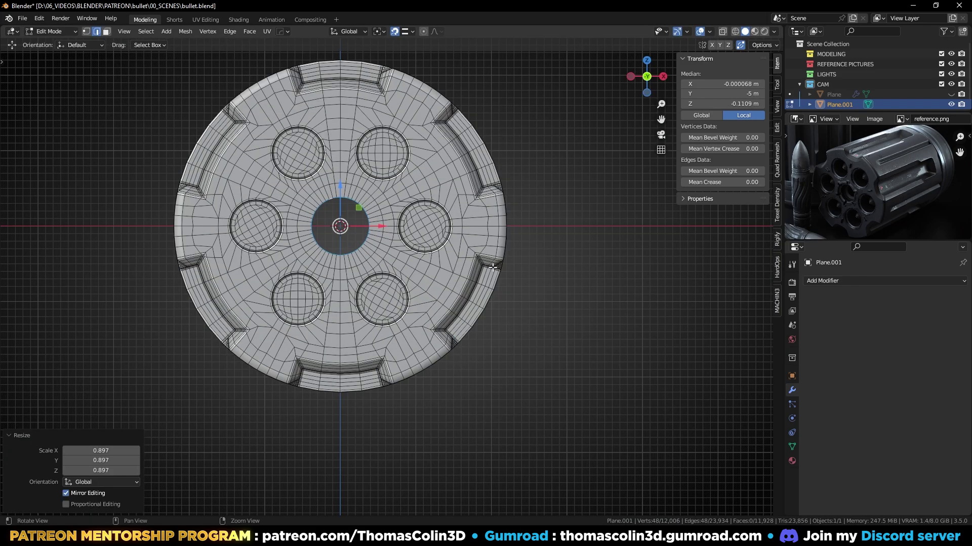
{"action": "scroll", "coordinate": [581, 285], "scroll_direction": "up", "scroll_amount": 5}
{"action": "key", "text": "s"}
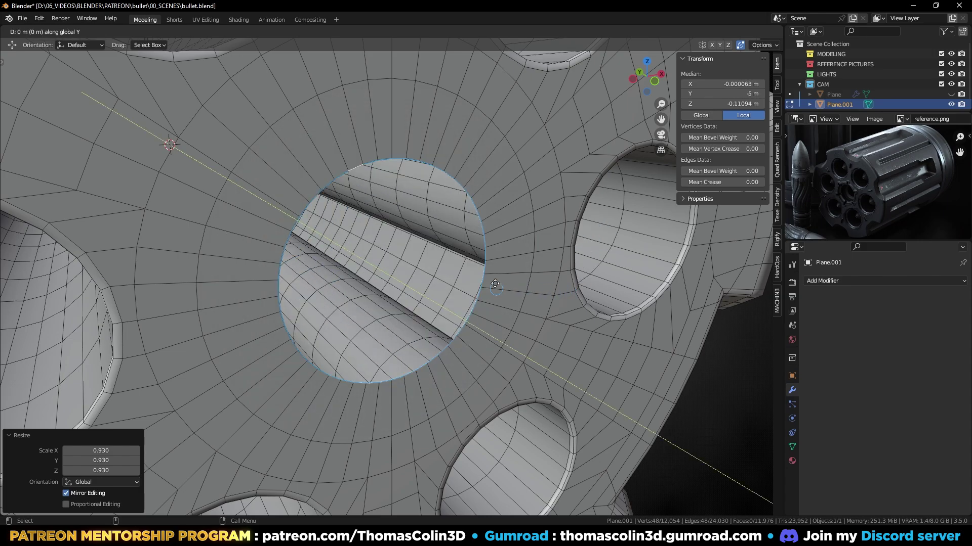
- Extrude the central hole's rim along Y into a tube ending at about Y -1.23 m and inset its open end
{"action": "key", "text": "e"}
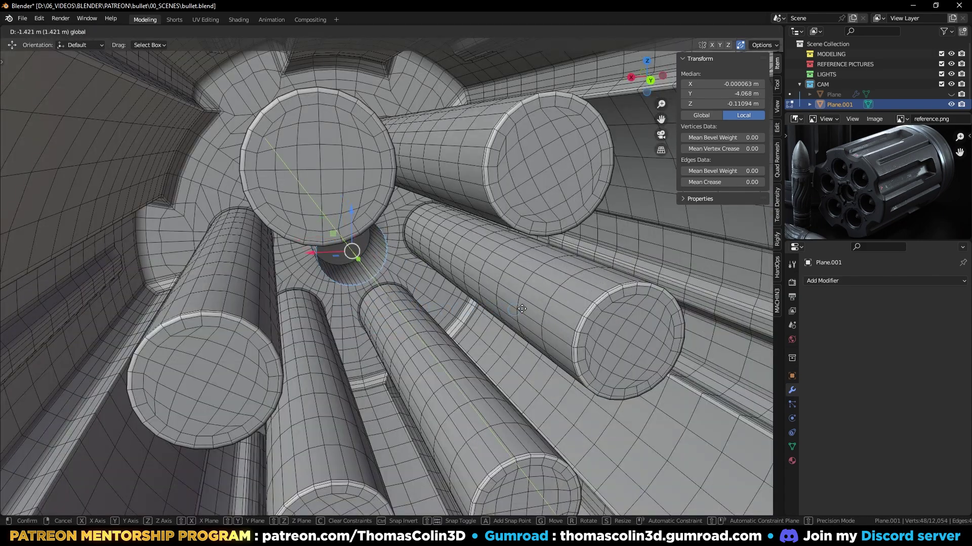
{"action": "left_click", "coordinate": [599, 304]}
{"action": "key", "text": "i"}
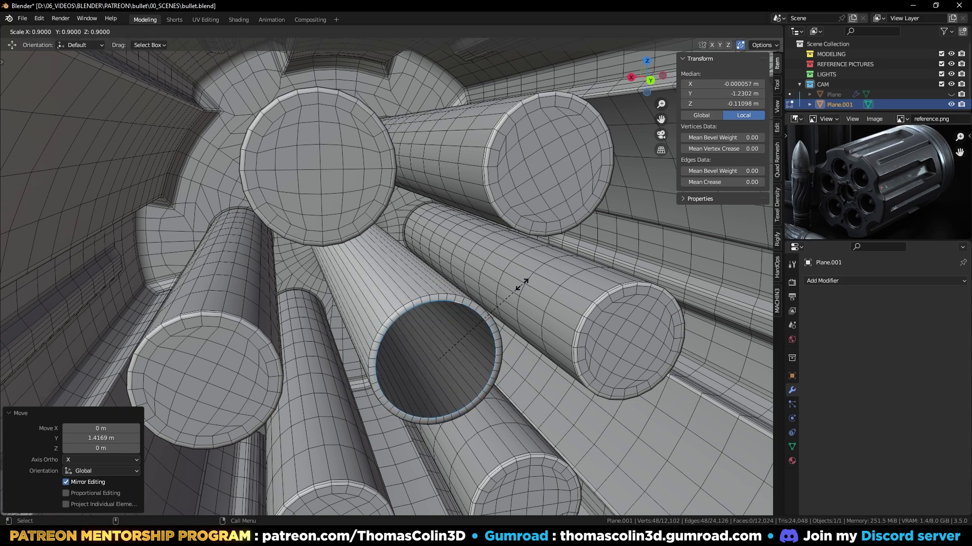
{"action": "left_click", "coordinate": [495, 328]}
- Grid Fill the central tube's open end with a span of 8 and raise the offset to rotate the grid
{"action": "key", "text": "q"}
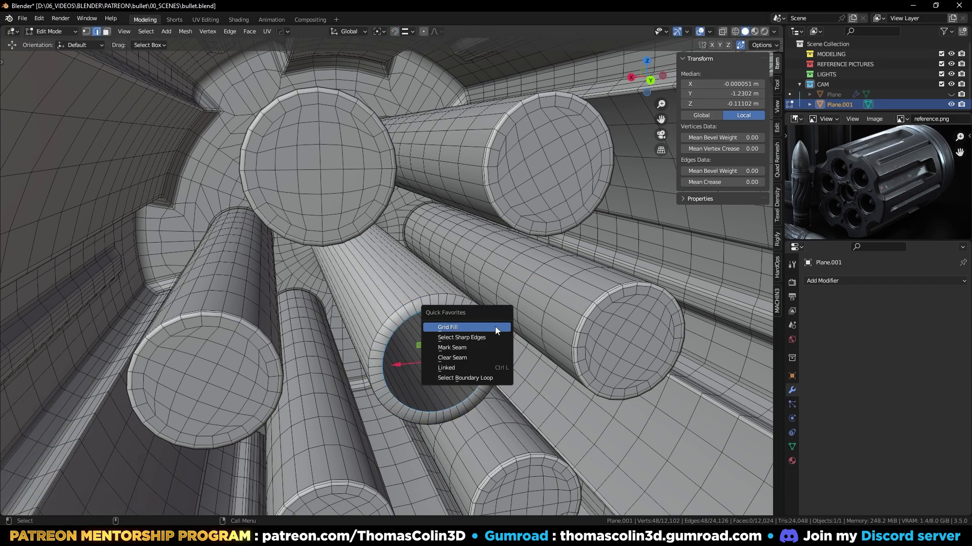
{"action": "left_click", "coordinate": [495, 326]}
{"action": "left_click", "coordinate": [136, 493]}
{"action": "left_click", "coordinate": [136, 493]}
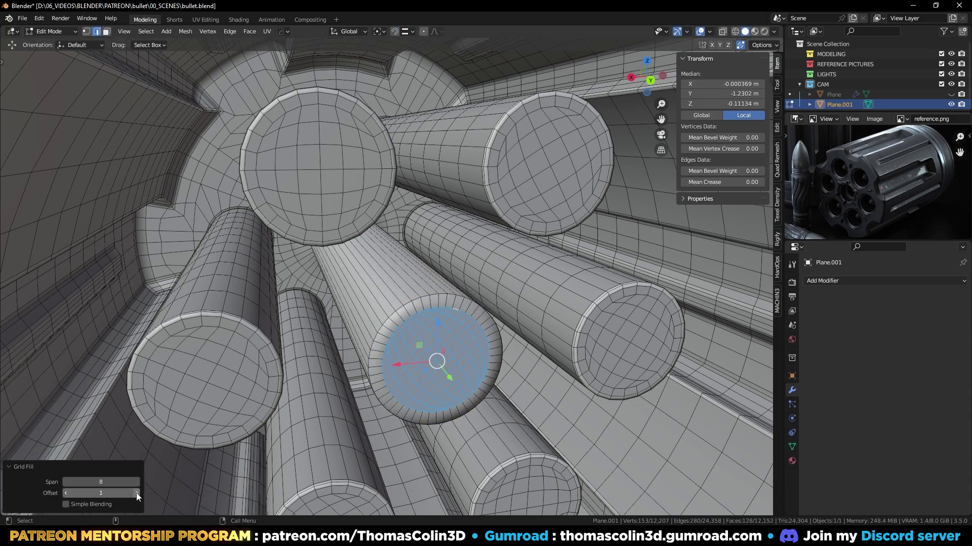
{"action": "left_click", "coordinate": [136, 494]}
{"action": "left_click", "coordinate": [136, 493]}
{"action": "left_click", "coordinate": [136, 493]}
{"action": "left_click", "coordinate": [136, 493]}
{"action": "left_click", "coordinate": [137, 493]}
{"action": "left_click", "coordinate": [136, 493]}
{"action": "key", "text": "ctrl+z"}
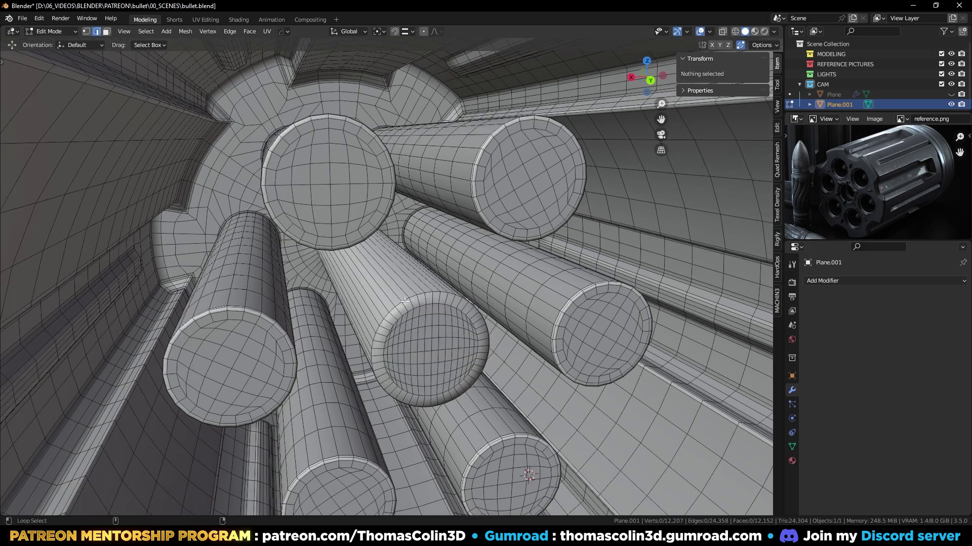
- Bevel the central tube's end rim and front opening rim together by 0.0254 m with two segments
{"action": "middle_click_drag", "start_coordinate": [385, 283], "coordinate": [317, 194]}
{"action": "scroll", "coordinate": [317, 193], "scroll_direction": "up", "scroll_amount": 4}
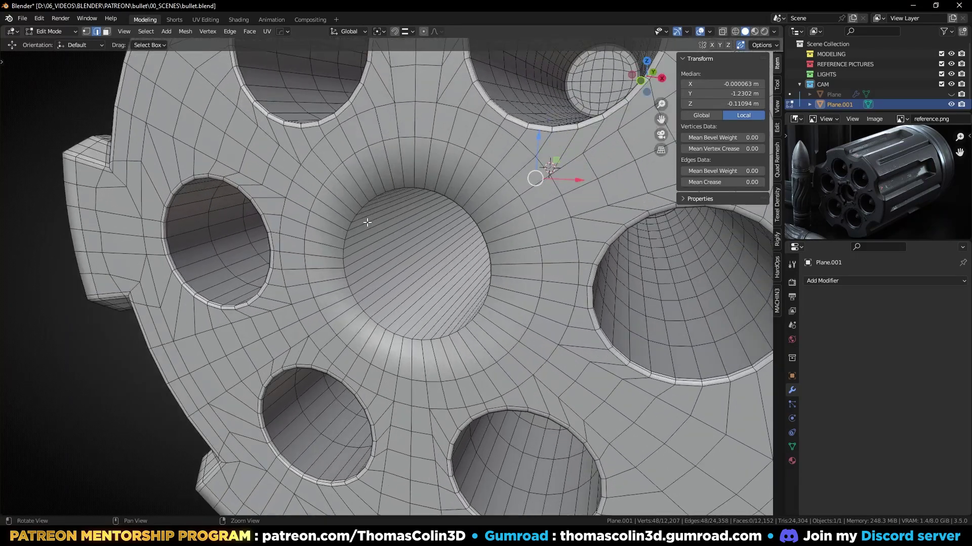
{"action": "left_click", "coordinate": [354, 217], "text": "alt+shift"}
{"action": "scroll", "coordinate": [362, 243], "scroll_direction": "up", "scroll_amount": 1}
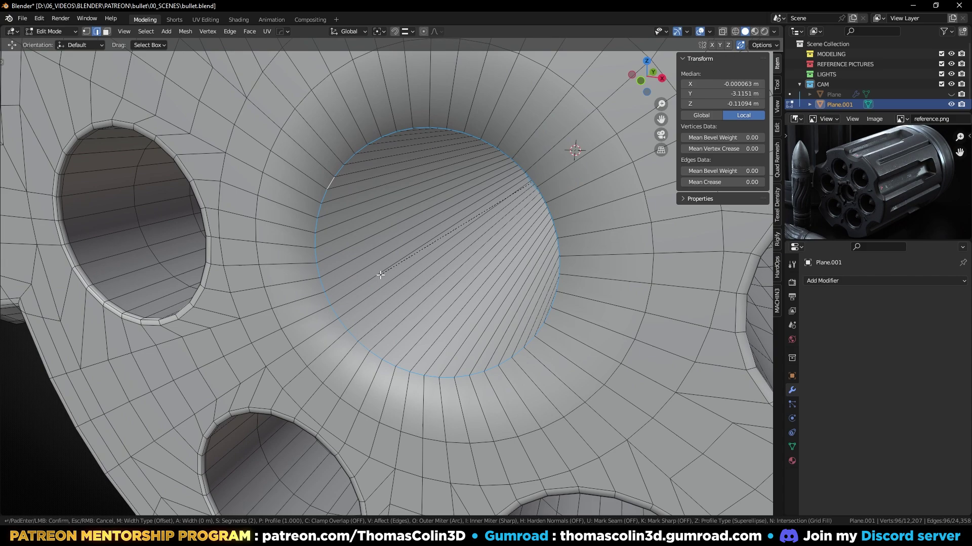
{"action": "key", "text": "ctrl+b"}
{"action": "left_click", "coordinate": [374, 279]}
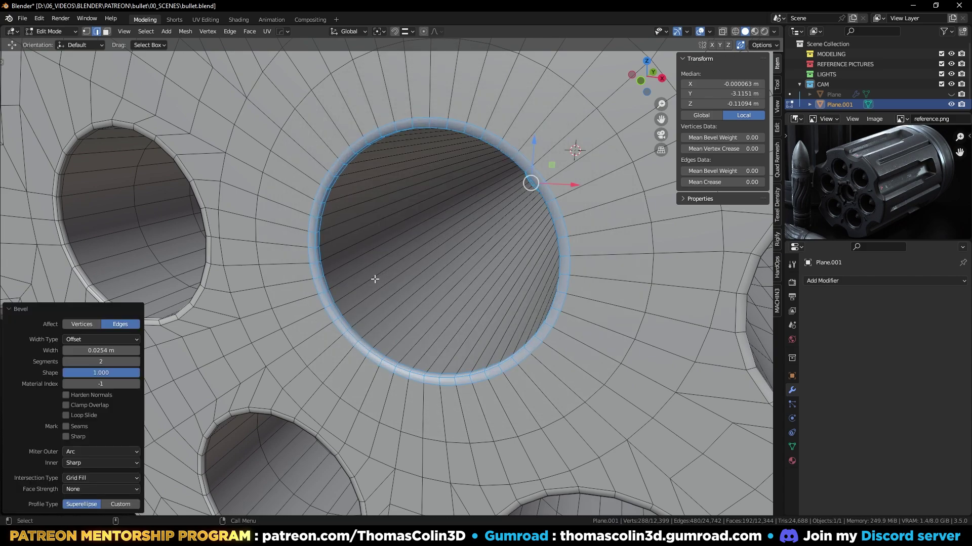
- Add ten evenly spaced loop cuts along the inside of the central tube
{"action": "left_click", "coordinate": [409, 206]}
{"action": "key", "text": "ctrl+r"}
{"action": "scroll", "coordinate": [410, 207], "scroll_direction": "up", "scroll_amount": 9}
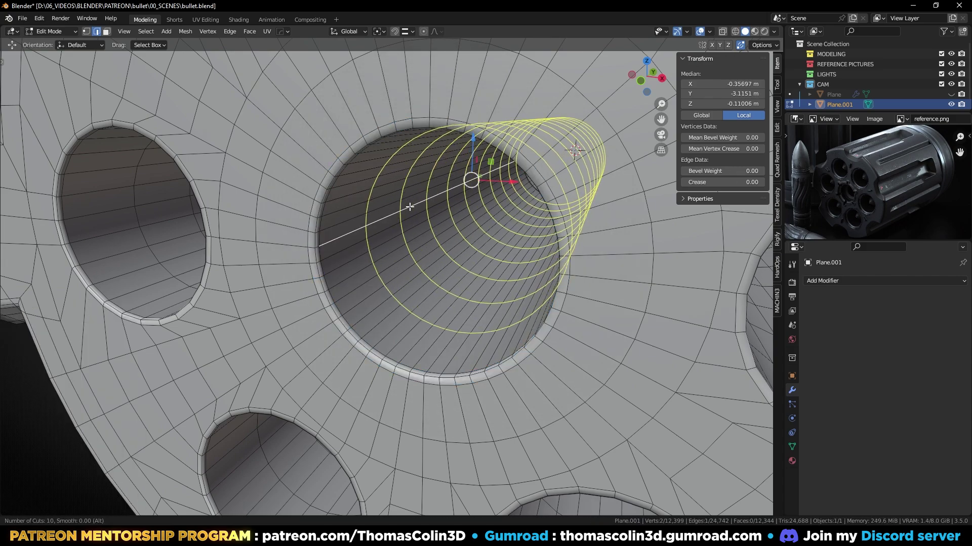
{"action": "left_click", "coordinate": [410, 206]}
- Try level 2 subdivision on the cylinder body, inspect the result, and undo it
{"action": "scroll", "coordinate": [409, 206], "scroll_direction": "down", "scroll_amount": 7}
{"action": "key", "text": "Tab"}
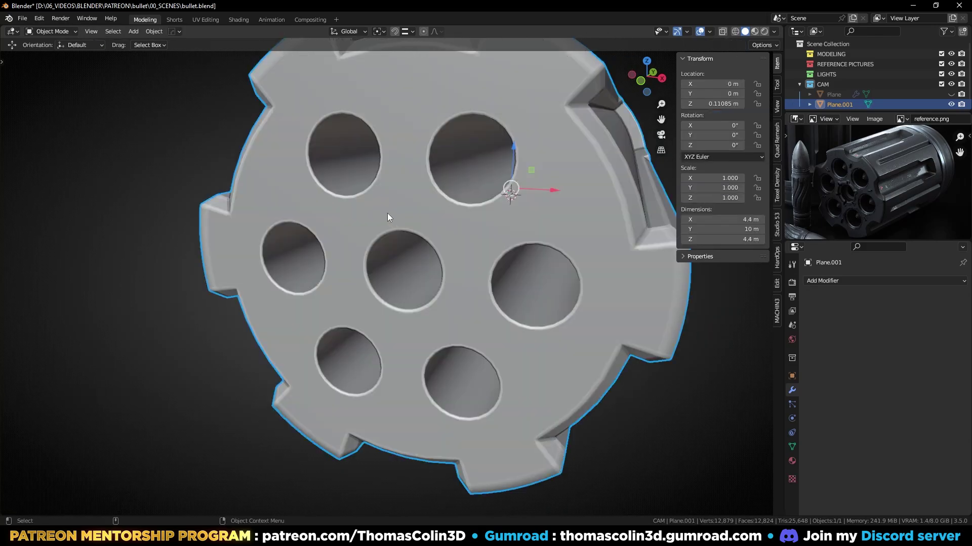
{"action": "key", "text": "ctrl+2"}
{"action": "key", "text": "alt+a"}
{"action": "scroll", "coordinate": [387, 214], "scroll_direction": "down", "scroll_amount": 3}
{"action": "middle_click_drag", "start_coordinate": [387, 213], "coordinate": [439, 118]}
{"action": "scroll", "coordinate": [487, 184], "scroll_direction": "up", "scroll_amount": 5}
{"action": "key", "text": "ctrl+z"}
{"action": "key", "text": "ctrl+z"}
{"action": "key", "text": "ctrl+z"}
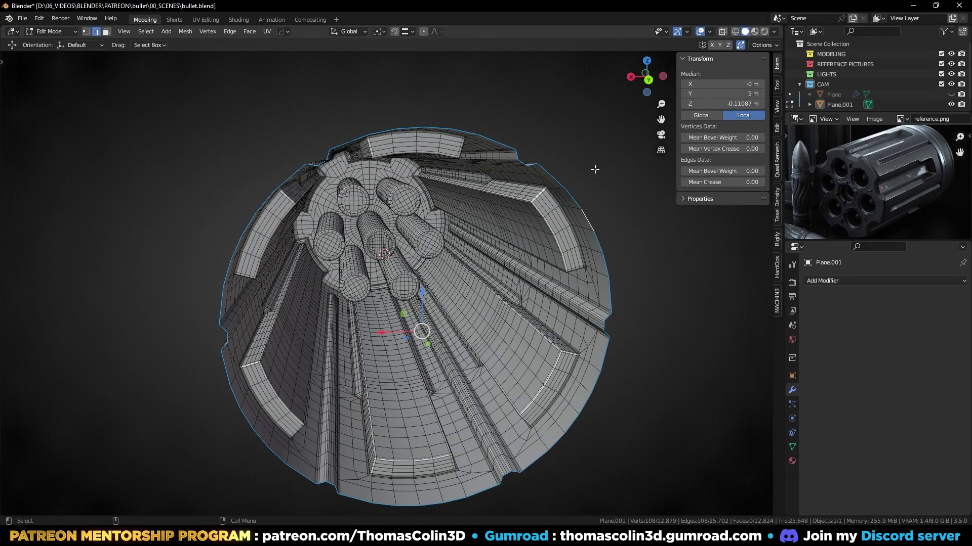
- Extrude the open rear boundary loop inward with a scale of about 0.895 to form a flat rim, and clear the selection
{"action": "key", "text": "e"}
{"action": "key", "text": "s"}
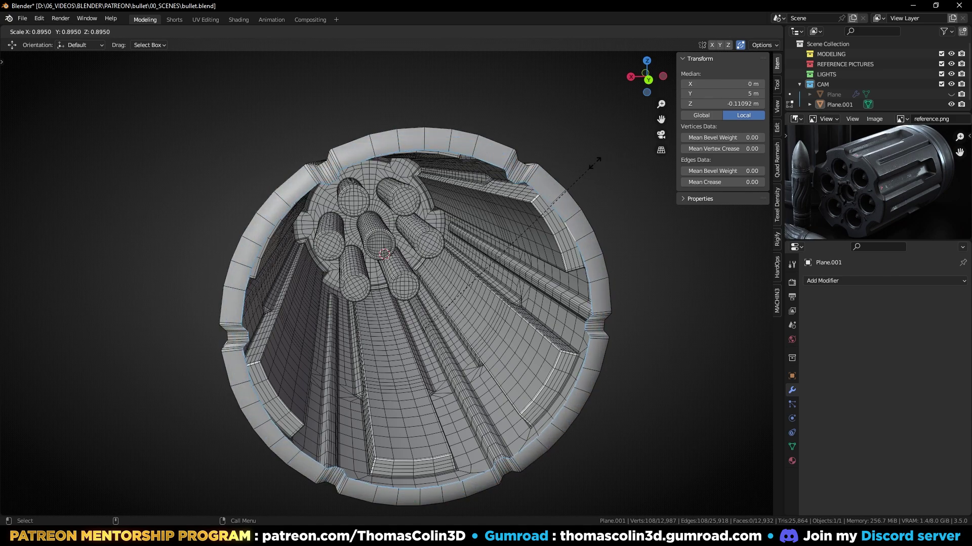
{"action": "left_click", "coordinate": [594, 163]}
{"action": "key", "text": "alt+a"}
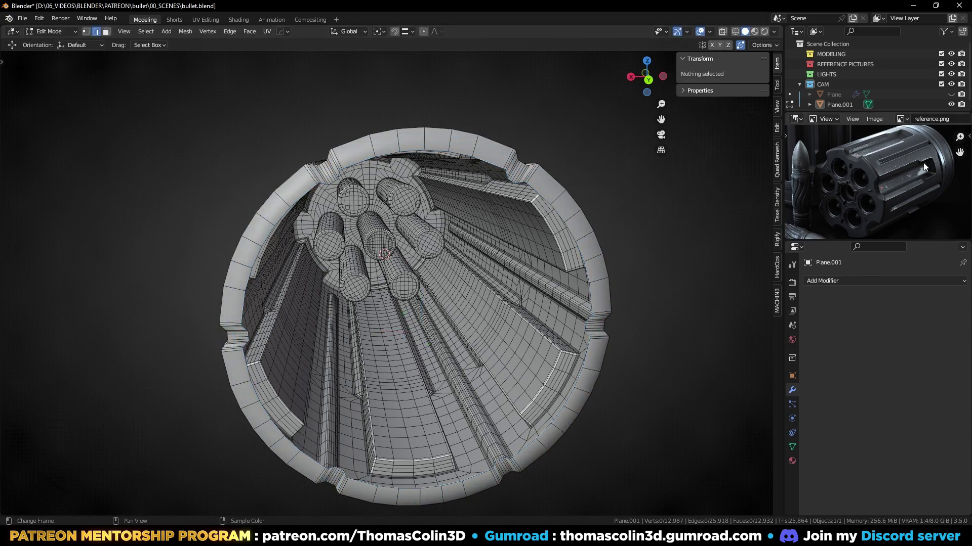
- Bevel the rear rim's outer edge loop by about 0.033 m with two segments, using the reference image as a guide
{"action": "scroll", "coordinate": [842, 209], "scroll_direction": "up", "scroll_amount": 5}
{"action": "scroll", "coordinate": [817, 193], "scroll_direction": "up", "scroll_amount": 3}
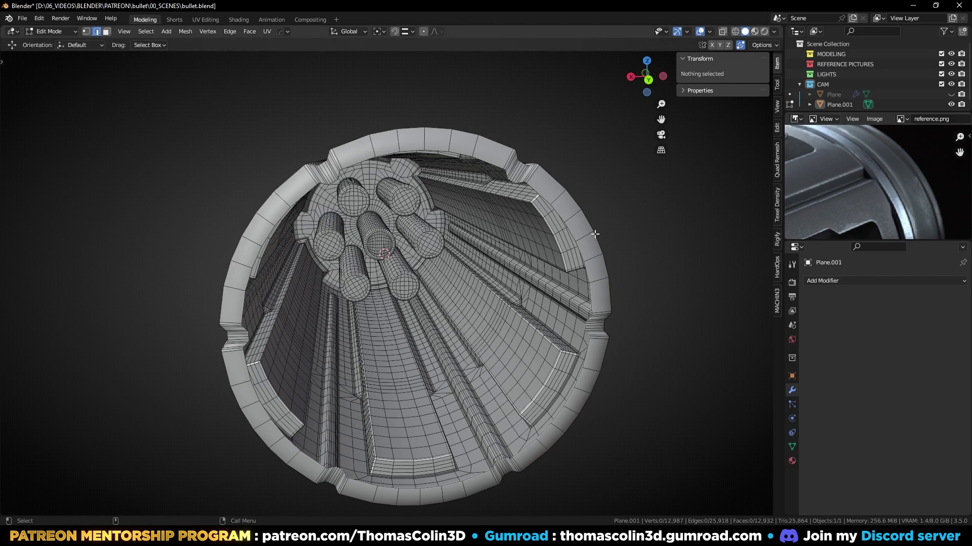
{"action": "middle_click_drag", "start_coordinate": [372, 299], "coordinate": [471, 262]}
{"action": "scroll", "coordinate": [471, 263], "scroll_direction": "up", "scroll_amount": 3}
{"action": "left_click", "coordinate": [416, 245], "text": "alt"}
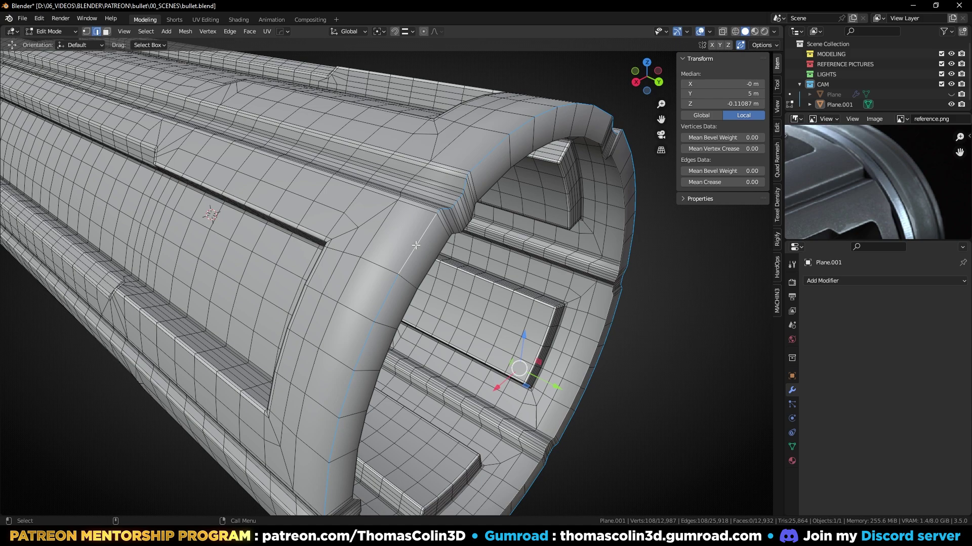
{"action": "key", "text": "n"}
{"action": "key", "text": "ctrl+b"}
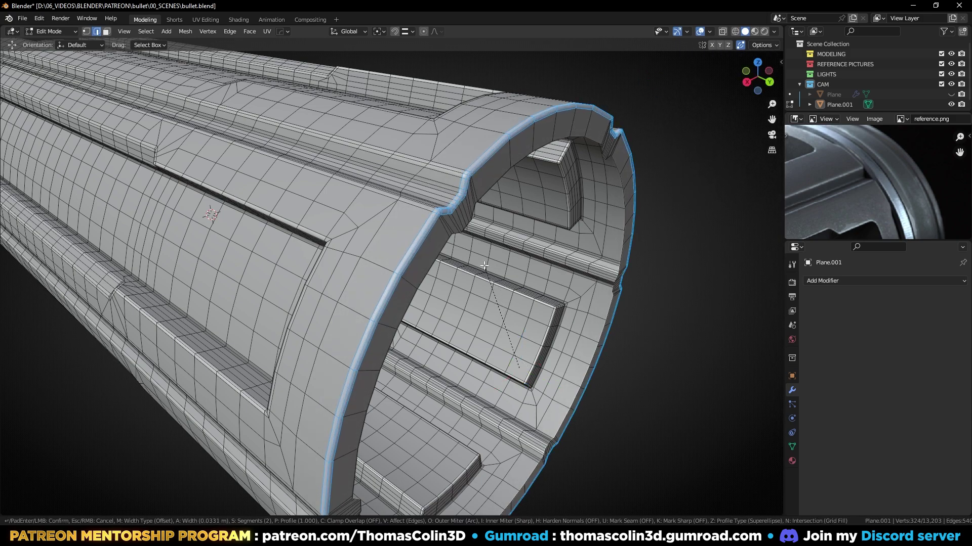
{"action": "left_click", "coordinate": [487, 266]}
- Return to Object Mode and apply level 2 subdivision smoothing to the cylinder body
{"action": "scroll", "coordinate": [669, 276], "scroll_direction": "down", "scroll_amount": 3}
{"action": "key", "text": "Tab"}
{"action": "middle_click_drag", "start_coordinate": [654, 258], "coordinate": [506, 181]}
{"action": "key", "text": "ctrl+2"}
- Add a 32-vertex cylinder at the rear opening, rotate it 90° about X and enlarge it to the body's diameter
{"action": "key", "text": "shift+a"}
{"action": "mouse_move", "coordinate": [506, 181]}
{"action": "left_click", "coordinate": [548, 234]}
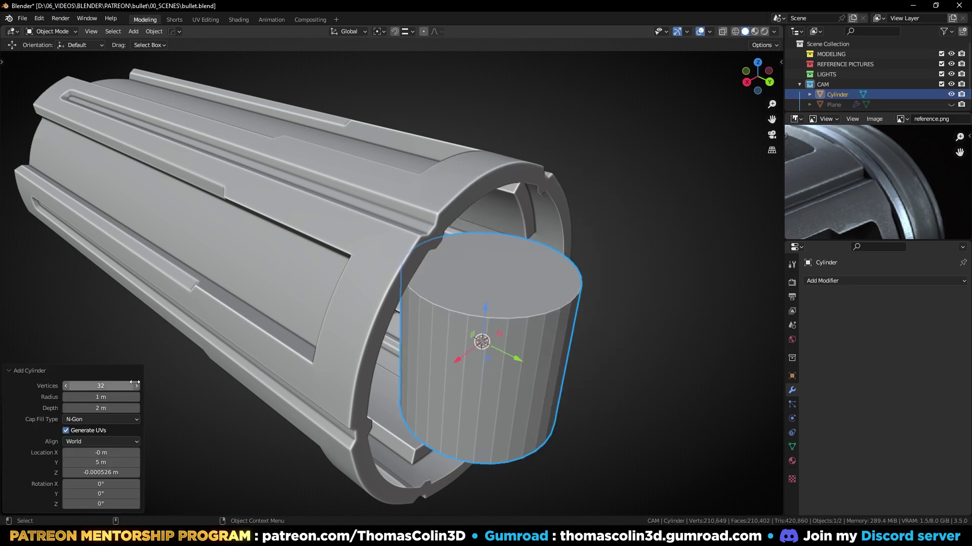
{"action": "type", "text": "rx"}
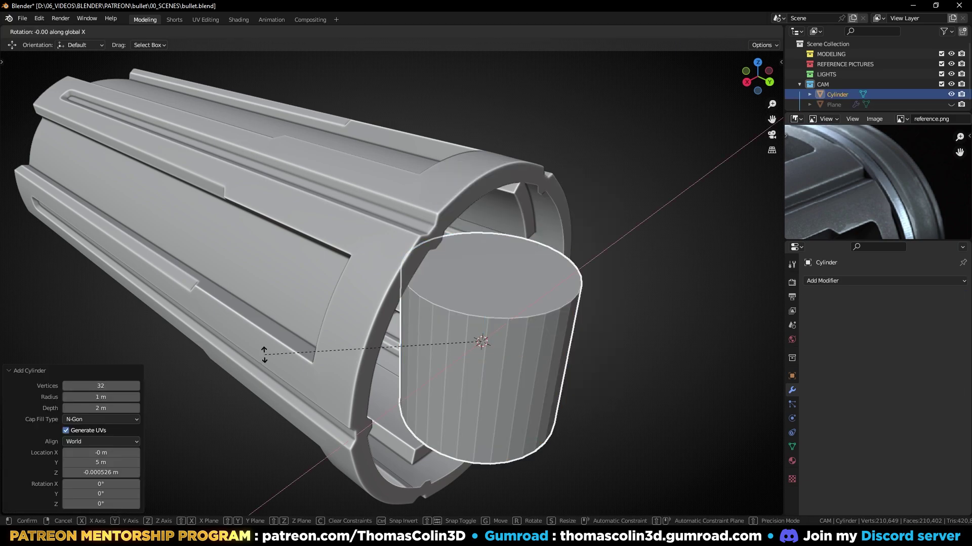
{"action": "type", "text": "90"}
{"action": "key", "text": "Return"}
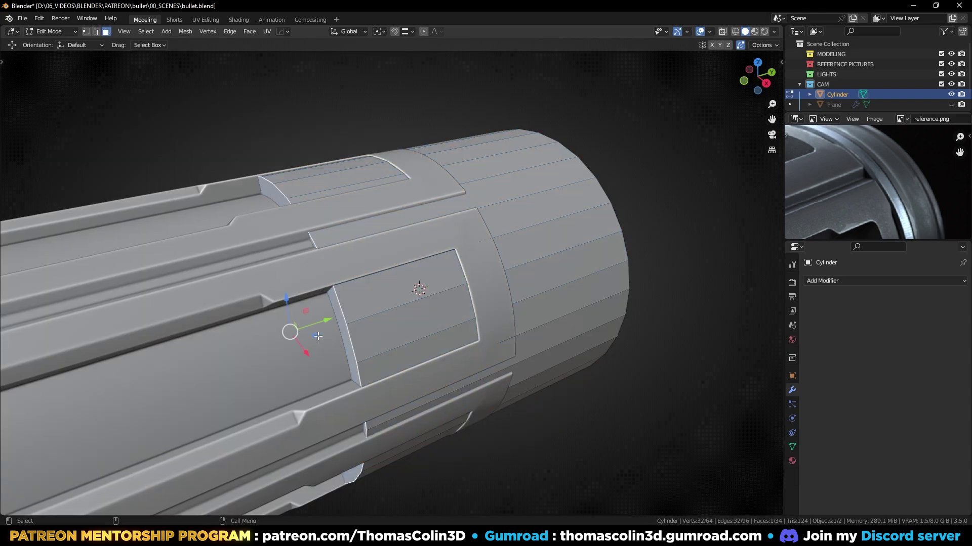
- Move the new cylinder's end faces along Y to shorten it into a narrow ring against the body's rear end
{"action": "middle_click_drag", "start_coordinate": [367, 307], "coordinate": [332, 312]}
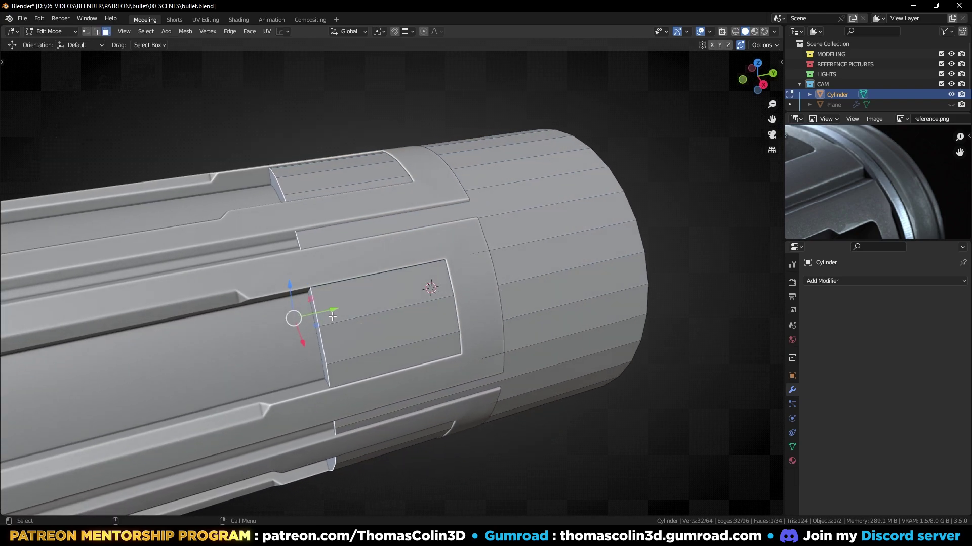
{"action": "left_click_drag", "start_coordinate": [330, 308], "coordinate": [476, 219]}
{"action": "middle_click_drag", "start_coordinate": [476, 218], "coordinate": [623, 349]}
{"action": "left_click", "coordinate": [630, 308]}
{"action": "left_click_drag", "start_coordinate": [629, 359], "coordinate": [557, 350]}
{"action": "left_click", "coordinate": [646, 232]}
- Add three evenly spaced loop cuts around the rear ring and clear the selection
{"action": "scroll", "coordinate": [577, 242], "scroll_direction": "up", "scroll_amount": 4}
{"action": "key", "text": "ctrl+r"}
{"action": "scroll", "coordinate": [473, 223], "scroll_direction": "up", "scroll_amount": 2}
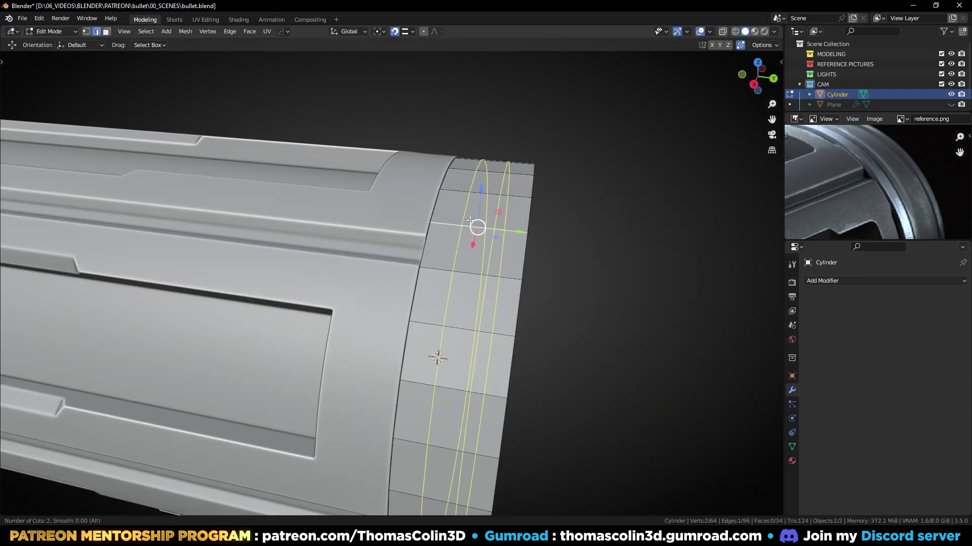
{"action": "left_click", "coordinate": [474, 222]}
{"action": "right_click", "coordinate": [474, 223]}
{"action": "key", "text": "alt+a"}
- Bevel the two outer loops of the rear ring by about 0.108 m with one segment to form two face bands
{"action": "left_click", "coordinate": [491, 304], "text": "alt"}
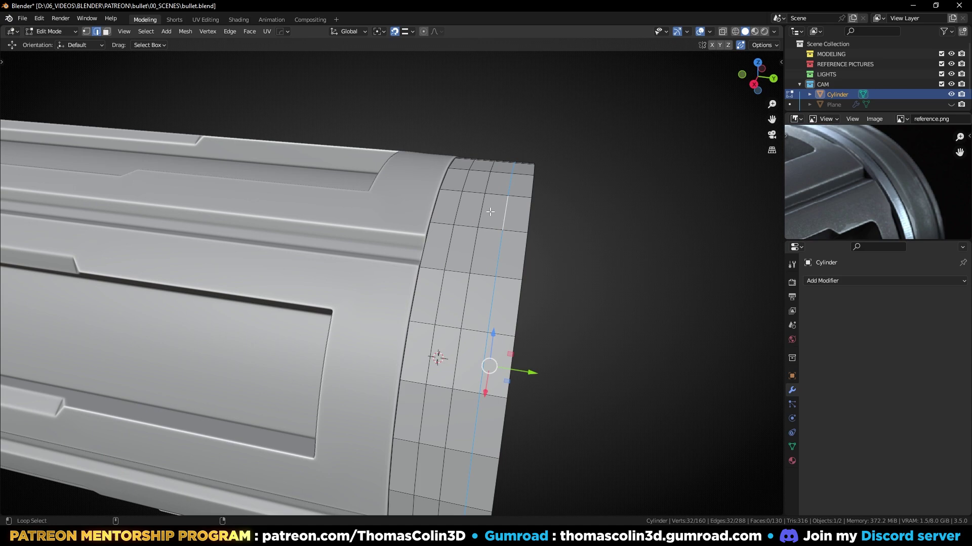
{"action": "left_click", "coordinate": [437, 303], "text": "alt+shift"}
{"action": "key", "text": "ctrl+b"}
{"action": "scroll", "coordinate": [577, 241], "scroll_direction": "down", "scroll_amount": 1}
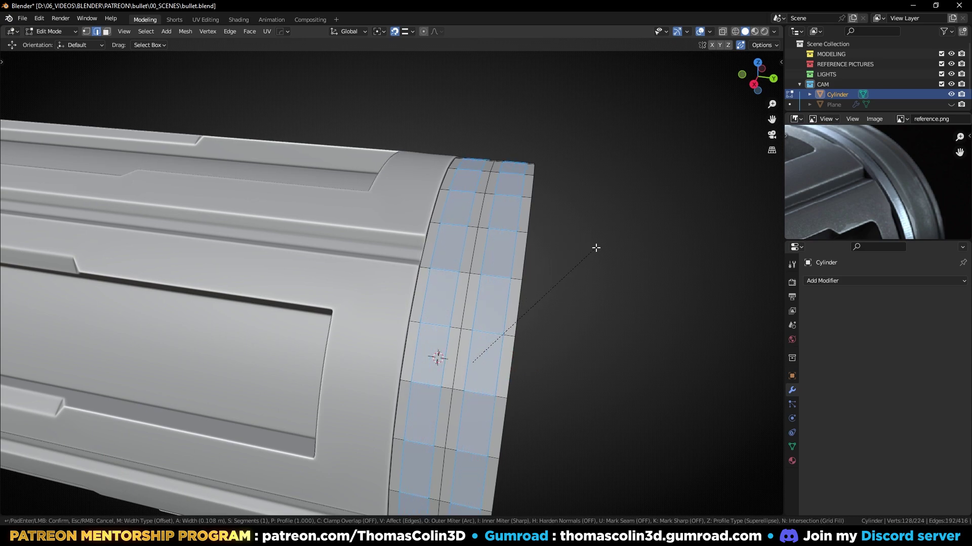
{"action": "left_click", "coordinate": [596, 248]}
- Inset the ring's two face bands by 0.0365 m and extrude them inward along their normals by about 0.089 m as grooves
{"action": "key", "text": "3"}
{"action": "key", "text": "i"}
{"action": "left_click", "coordinate": [539, 178]}
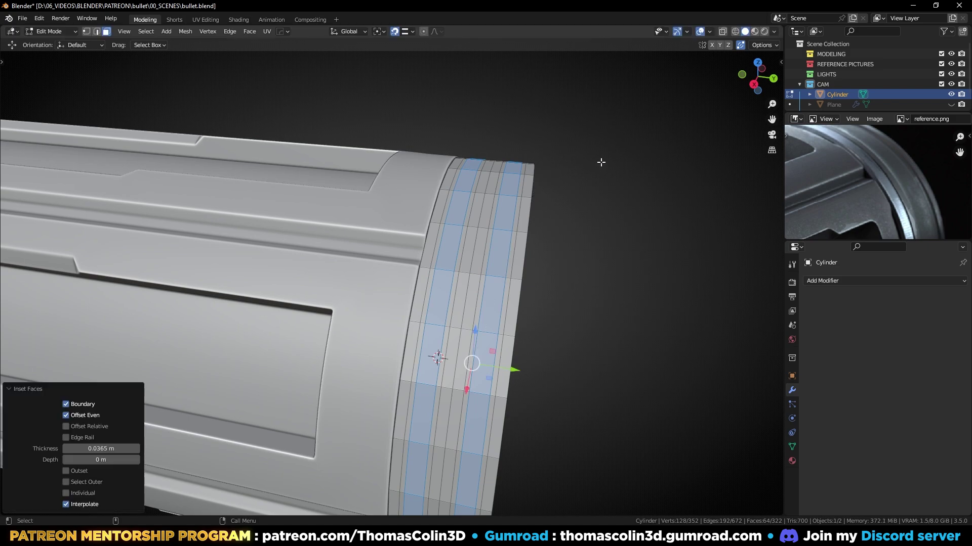
{"action": "key", "text": "e"}
{"action": "right_click", "coordinate": [628, 151]}
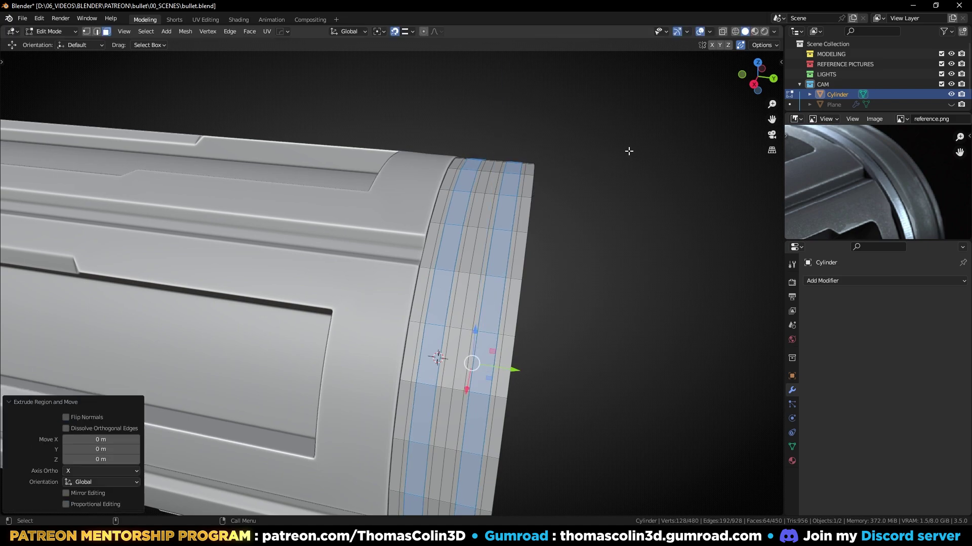
{"action": "key", "text": "alt+s"}
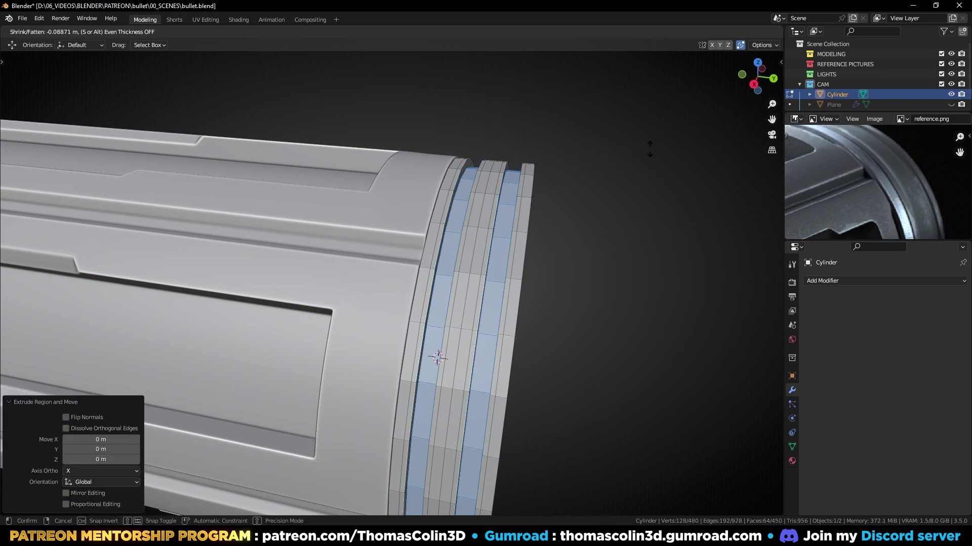
{"action": "left_click", "coordinate": [650, 149]}
- Set the pivot to individual origins and narrow both groove floors along Y with a scale of 0.739
{"action": "left_click", "coordinate": [380, 31]}
{"action": "left_click", "coordinate": [396, 66]}
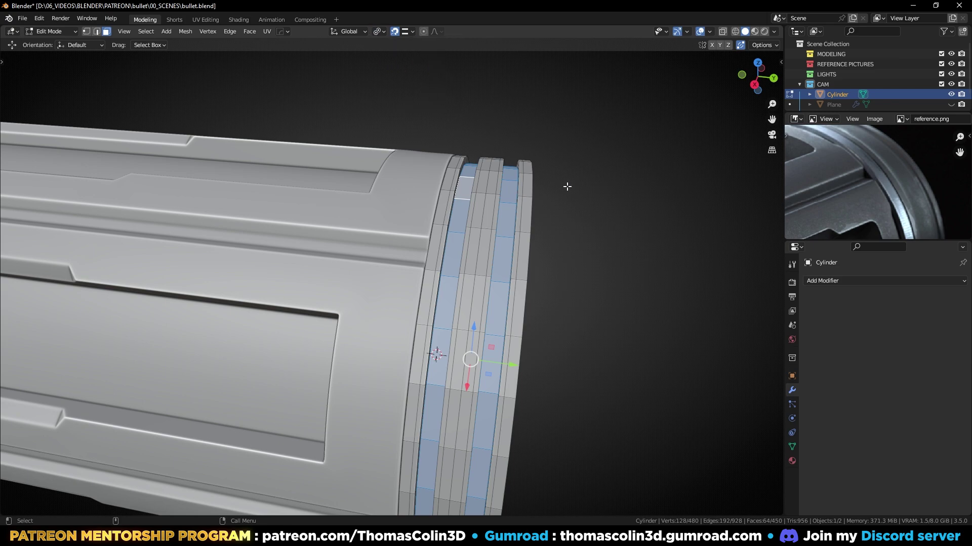
{"action": "key", "text": "s"}
{"action": "key", "text": "y"}
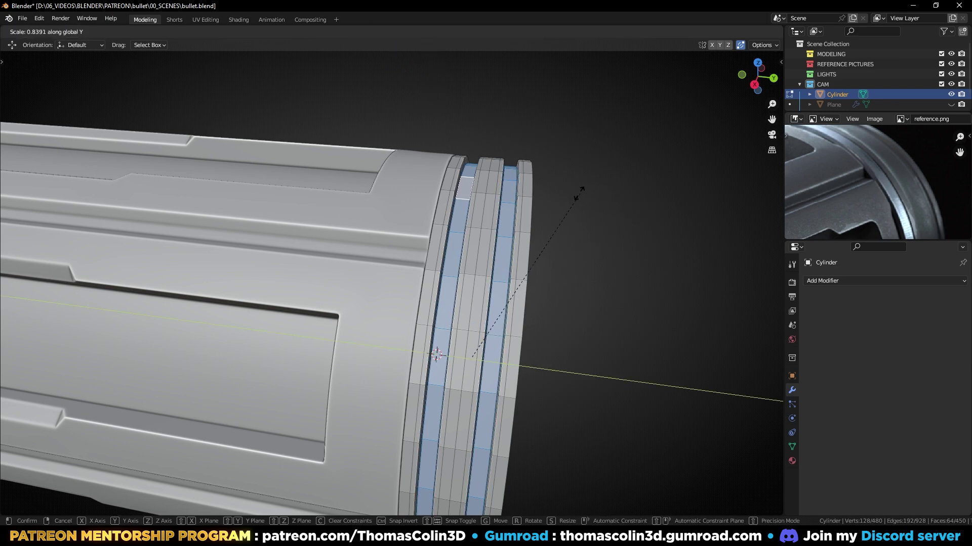
{"action": "left_click", "coordinate": [470, 184]}
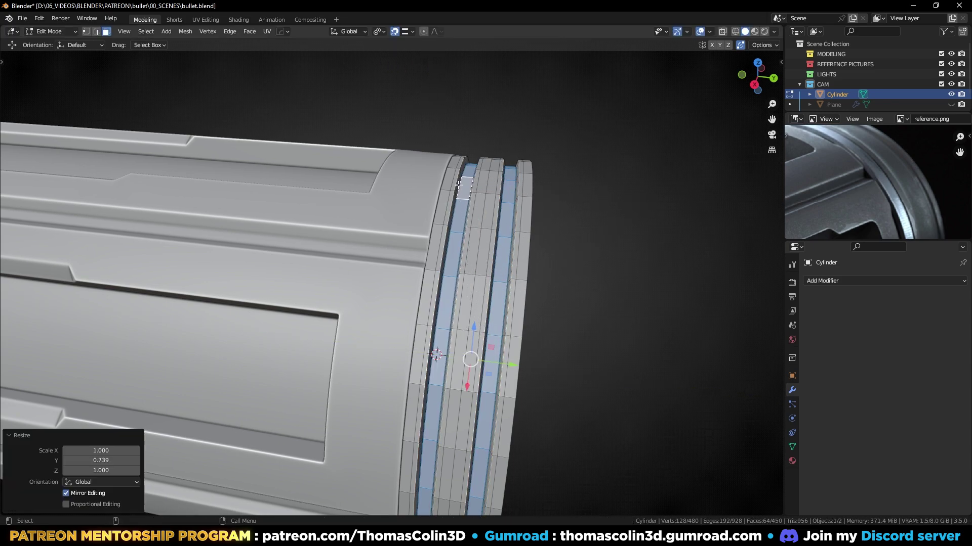
- Select the boundary loops of both groove floors and bevel them by about 0.022 m with two segments
{"action": "middle_click_drag", "start_coordinate": [589, 221], "coordinate": [586, 233]}
{"action": "scroll", "coordinate": [585, 233], "scroll_direction": "up", "scroll_amount": 1}
{"action": "key", "text": "2"}
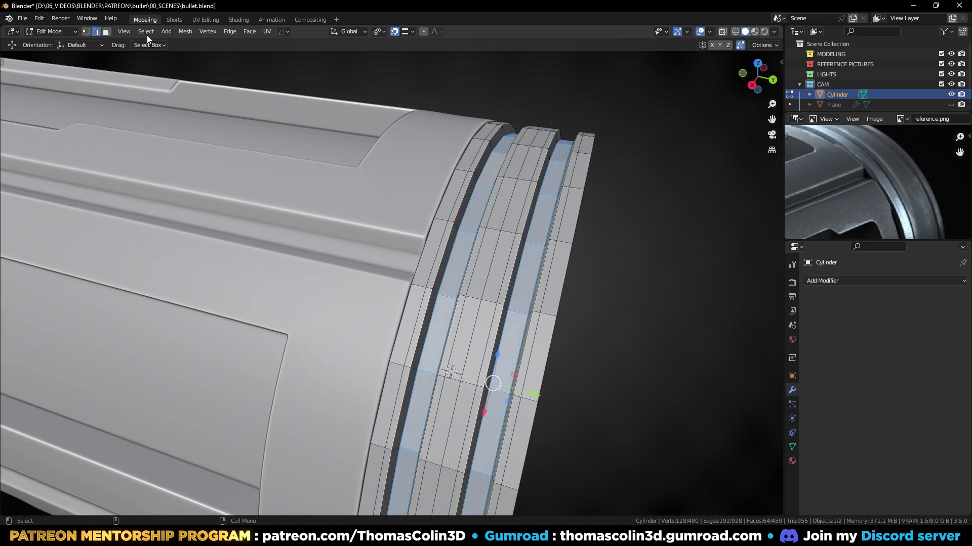
{"action": "left_click", "coordinate": [147, 31]}
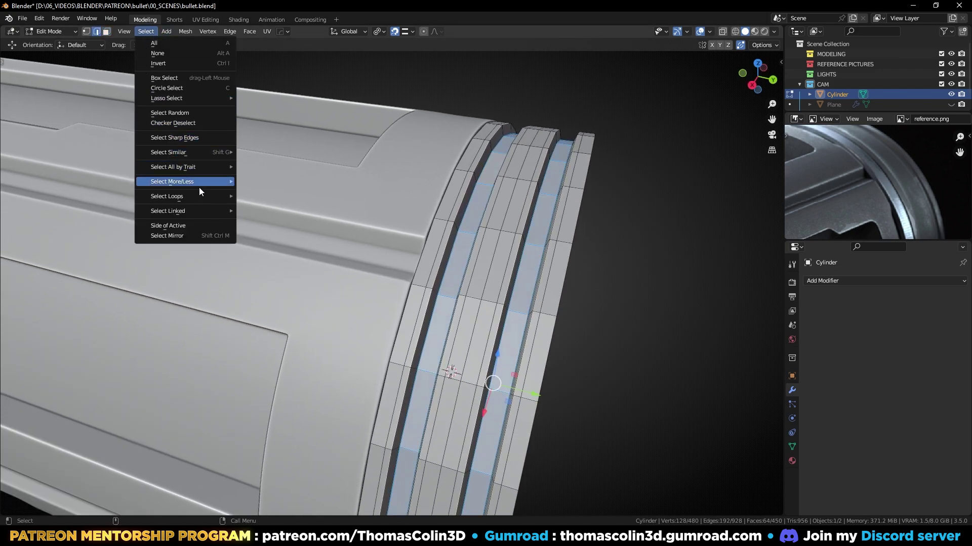
{"action": "mouse_move", "coordinate": [208, 196]}
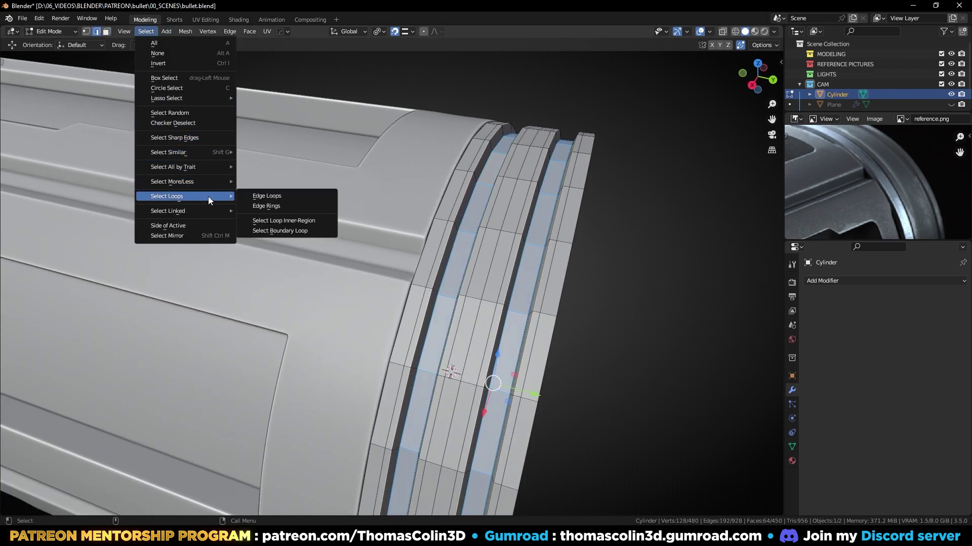
{"action": "left_click", "coordinate": [268, 230]}
{"action": "mouse_move", "coordinate": [477, 234]}
{"action": "left_mouse_down", "text": "alt"}
{"action": "mouse_move", "coordinate": [452, 238]}
{"action": "mouse_move", "coordinate": [471, 243]}
{"action": "left_mouse_up", "text": "alt"}
{"action": "right_click_drag", "start_coordinate": [471, 243], "coordinate": [532, 273], "text": "alt"}
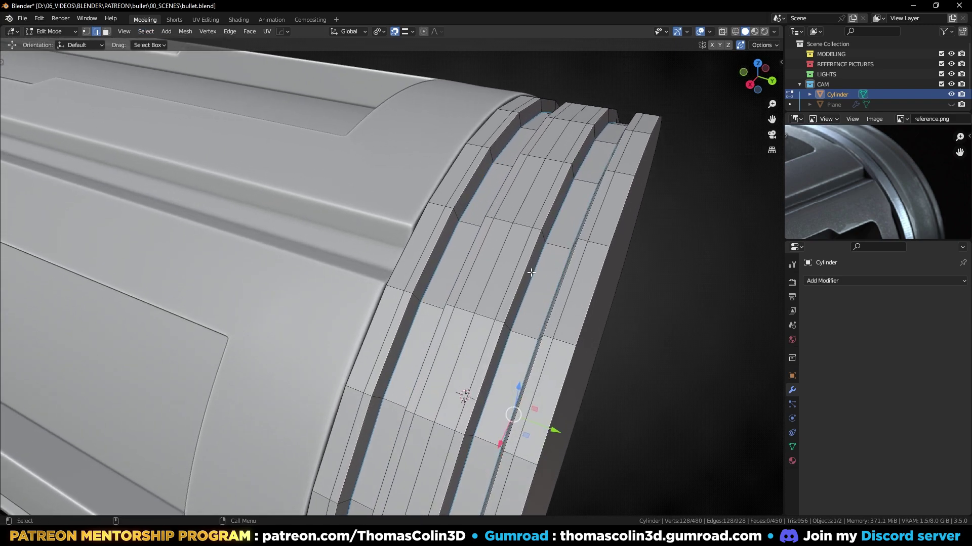
{"action": "left_click_drag", "start_coordinate": [531, 273], "coordinate": [523, 276], "text": "alt"}
{"action": "key", "text": "ctrl+b"}
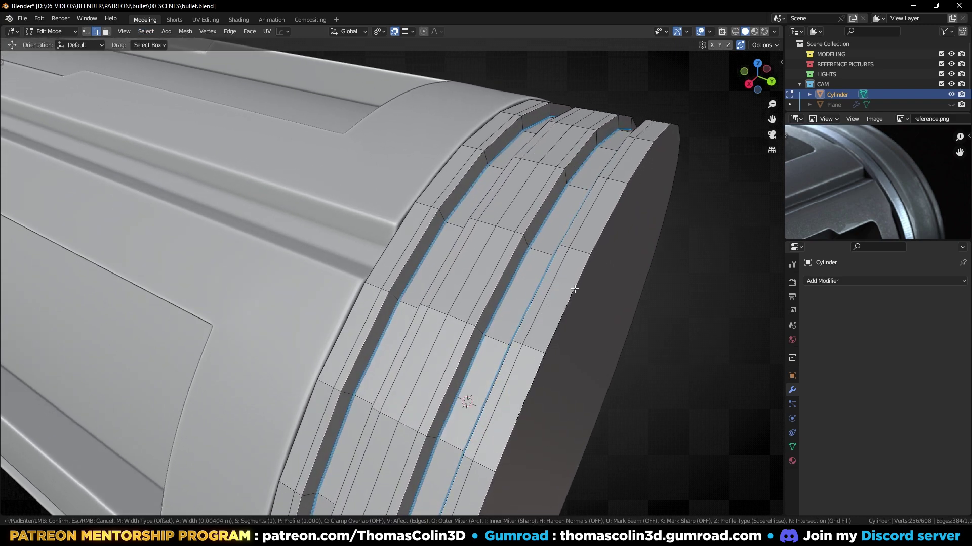
{"action": "scroll", "coordinate": [579, 287], "scroll_direction": "up", "scroll_amount": 1}
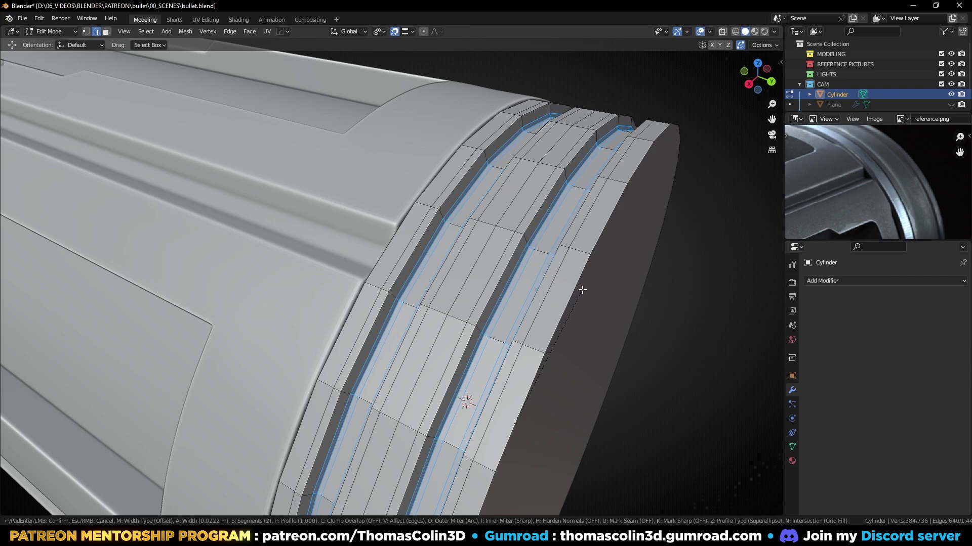
{"action": "left_click", "coordinate": [701, 304]}
- Extrude the ring's rear cap face in place, scale it to 0.9, and delete the inner face
{"action": "right_click_drag", "start_coordinate": [736, 284], "coordinate": [562, 306], "text": "alt"}
{"action": "key", "text": "3"}
{"action": "left_click", "coordinate": [507, 323]}
{"action": "left_click_drag", "start_coordinate": [507, 324], "coordinate": [483, 298], "text": "alt"}
{"action": "right_click_drag", "start_coordinate": [484, 298], "coordinate": [553, 271], "text": "alt"}
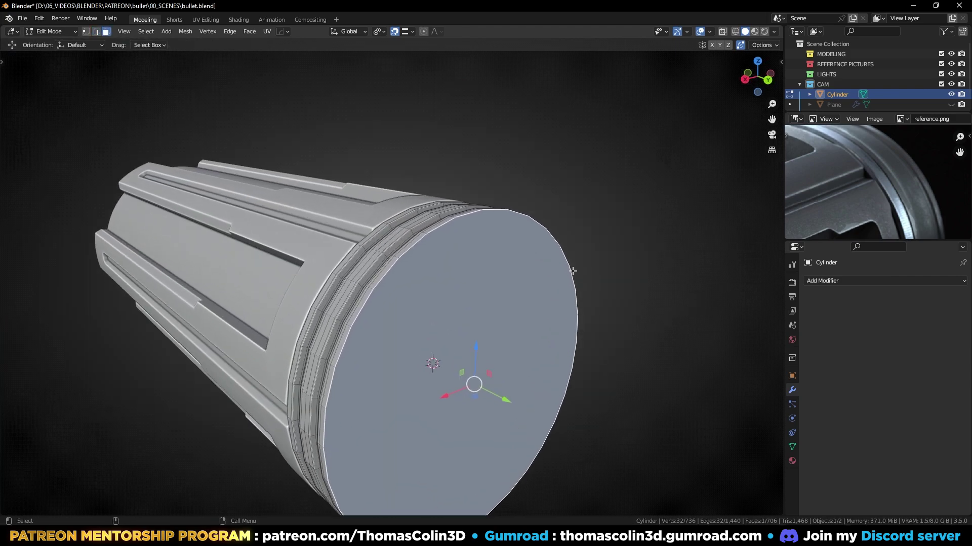
{"action": "key", "text": "e"}
{"action": "key", "text": "s"}
{"action": "left_click", "coordinate": [539, 288]}
{"action": "key", "text": "x"}
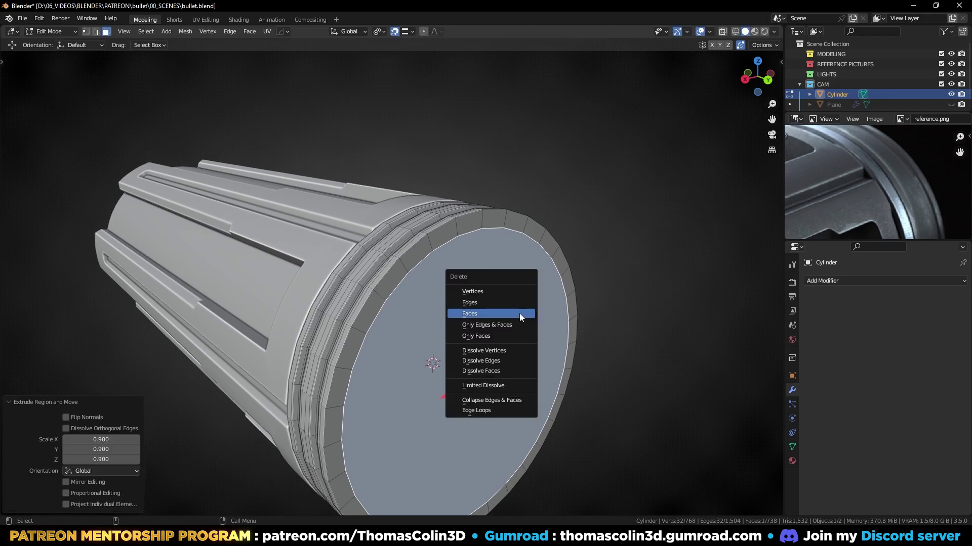
{"action": "left_click", "coordinate": [519, 313]}
- Grid fill the open rear cap with a span of 8 and an offset of 2, and clear the selection
{"action": "middle_click_drag", "start_coordinate": [519, 313], "coordinate": [601, 302]}
{"action": "left_click", "coordinate": [465, 237], "text": "alt"}
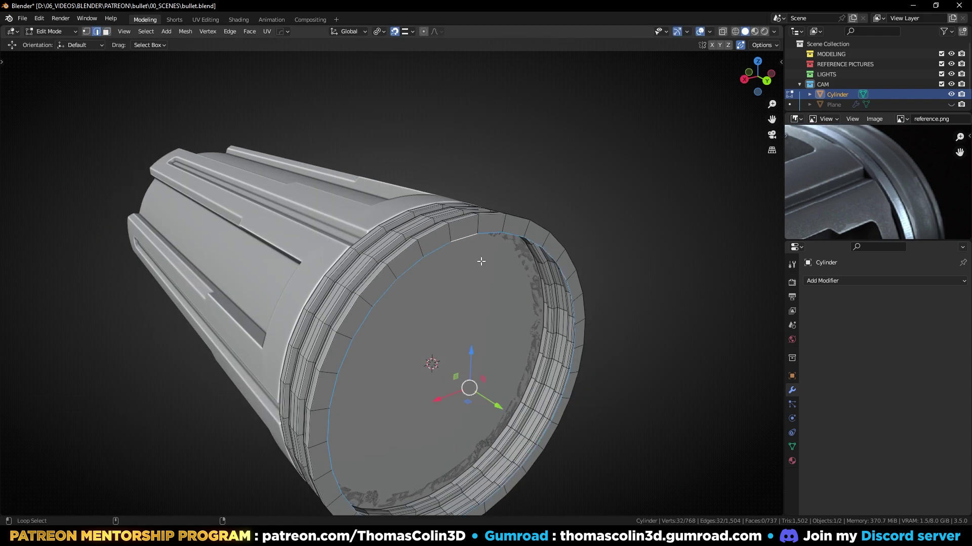
{"action": "left_click", "coordinate": [249, 31]}
{"action": "left_click", "coordinate": [260, 144]}
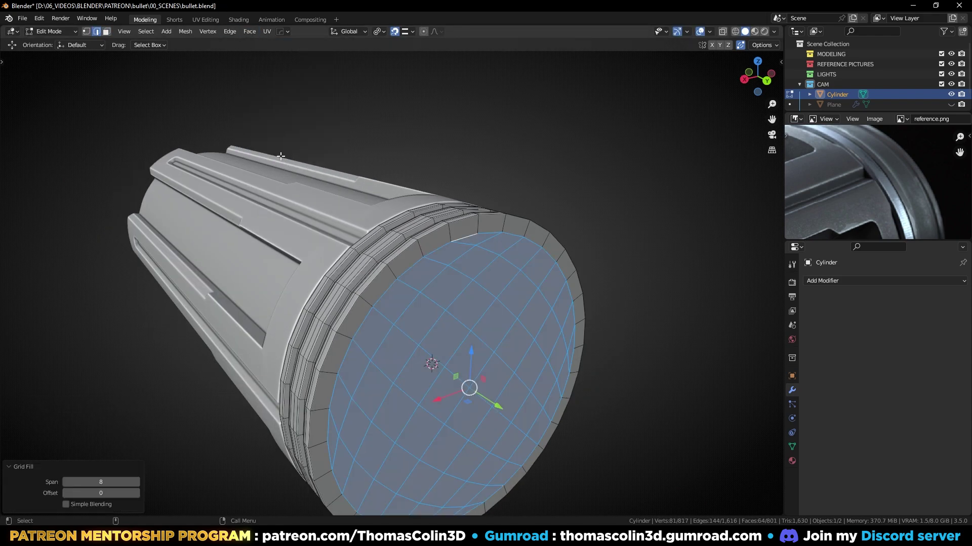
{"action": "middle_click_drag", "start_coordinate": [260, 151], "coordinate": [147, 380]}
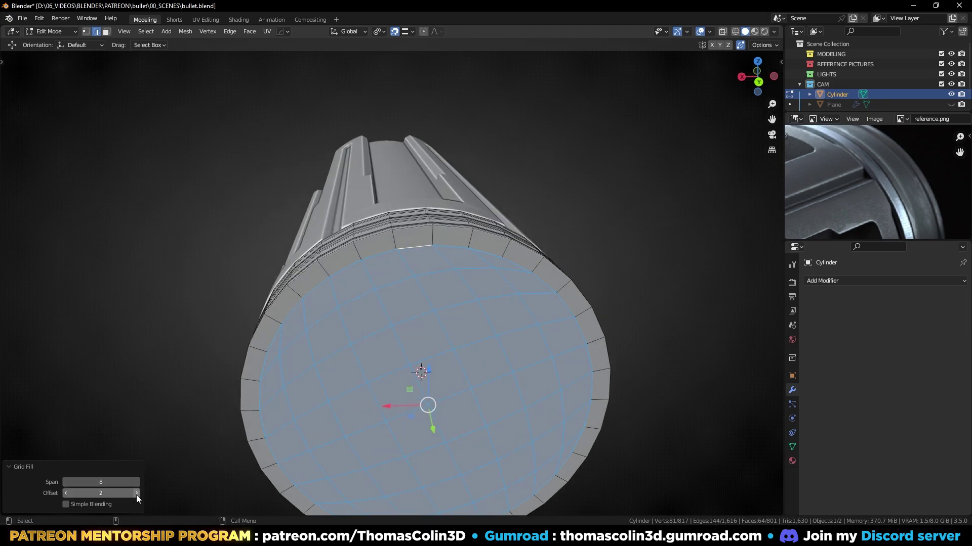
{"action": "key", "text": "alt+a"}
- Bevel the outer edge loop of the rear cap by about 0.059 m with two segments
{"action": "middle_click_drag", "start_coordinate": [264, 245], "coordinate": [427, 360]}
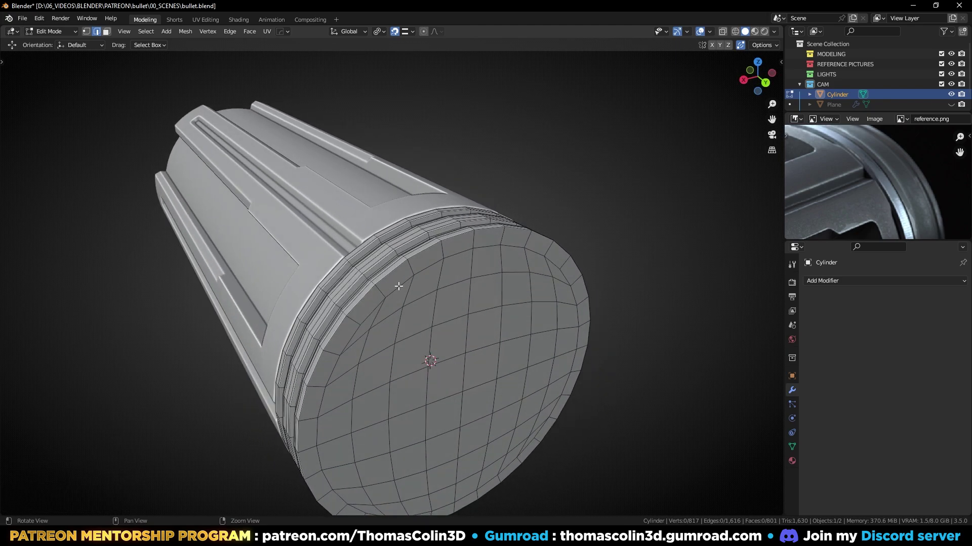
{"action": "scroll", "coordinate": [447, 236], "scroll_direction": "up", "scroll_amount": 4}
{"action": "middle_click_drag", "start_coordinate": [447, 237], "coordinate": [494, 249]}
{"action": "left_click", "coordinate": [494, 248], "text": "alt"}
{"action": "key", "text": "ctrl+b"}
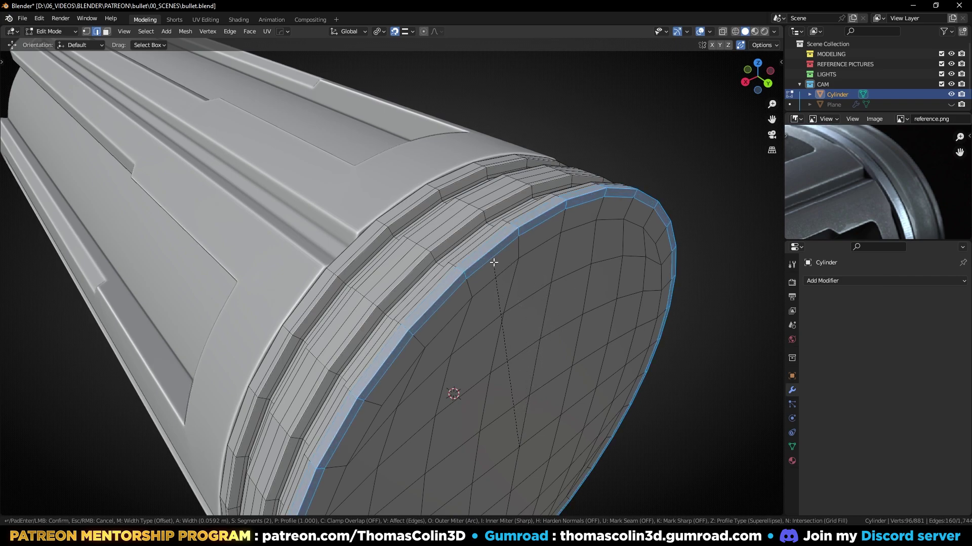
{"action": "left_click", "coordinate": [500, 263]}
{"action": "key", "text": "alt+a"}
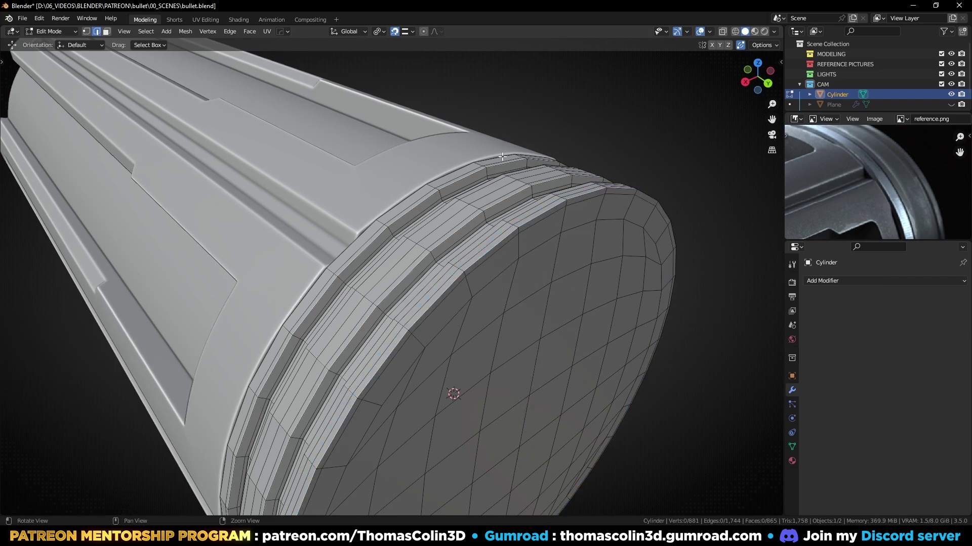
- Isolate the ring, inset its front cap face and delete the inner face to leave an open rim
{"action": "middle_click_drag", "start_coordinate": [500, 263], "coordinate": [454, 224]}
{"action": "key", "text": "Tab"}
{"action": "key", "text": "Tab"}
{"action": "key", "text": "3"}
{"action": "left_click", "coordinate": [400, 192]}
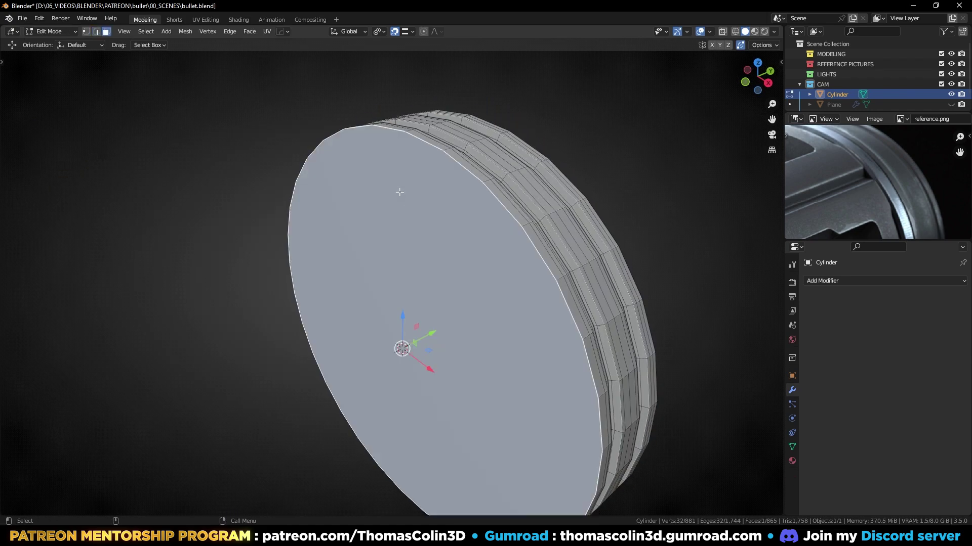
{"action": "key", "text": "i"}
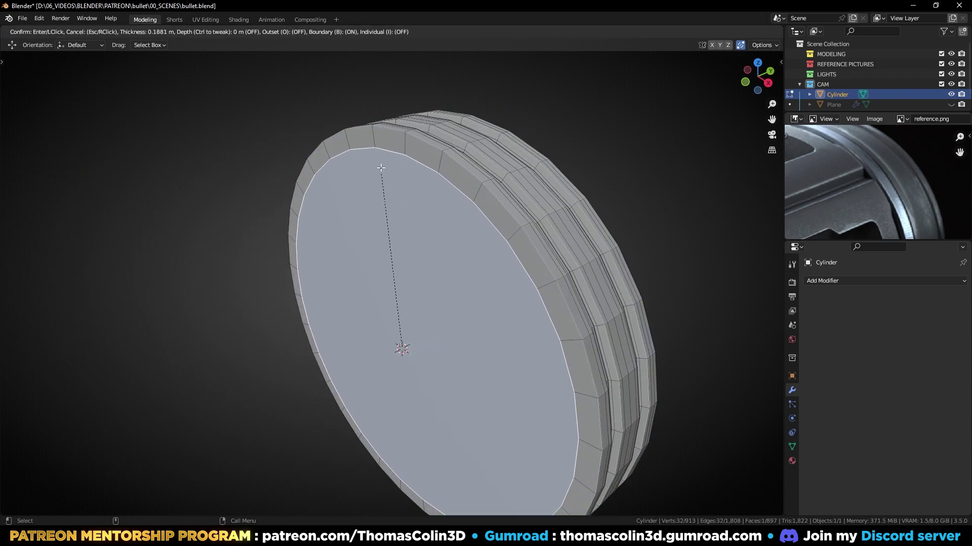
{"action": "left_click", "coordinate": [386, 175]}
{"action": "key", "text": "x"}
{"action": "left_click", "coordinate": [377, 204]}
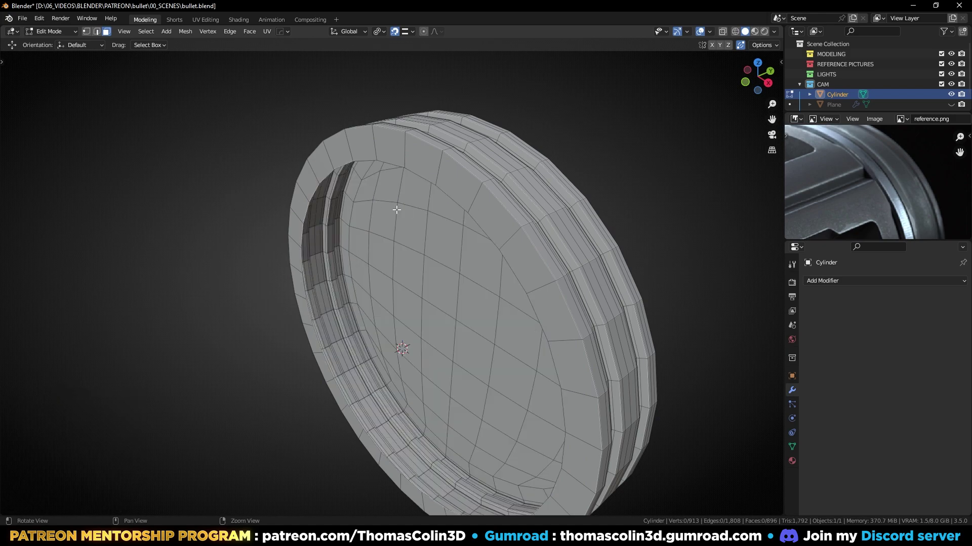
- Bevel the outer edge loop of the ring's open front rim with two segments
{"action": "left_click_drag", "start_coordinate": [396, 210], "coordinate": [412, 233], "text": "alt"}
{"action": "key", "text": "2"}
{"action": "double_click", "coordinate": [435, 227]}
{"action": "right_click_drag", "start_coordinate": [435, 227], "coordinate": [468, 233], "text": "alt"}
{"action": "key", "text": "ctrl+b"}
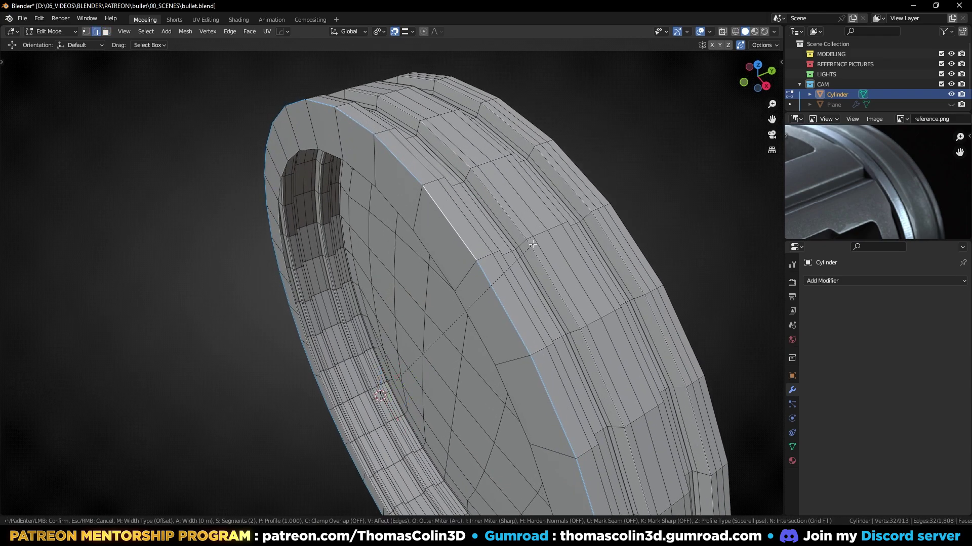
{"action": "left_click", "coordinate": [549, 251]}
- Add a level 2 Subdivision modifier to the ring and shade it smooth
{"action": "key", "text": "Tab"}
{"action": "key", "text": "ctrl+2"}
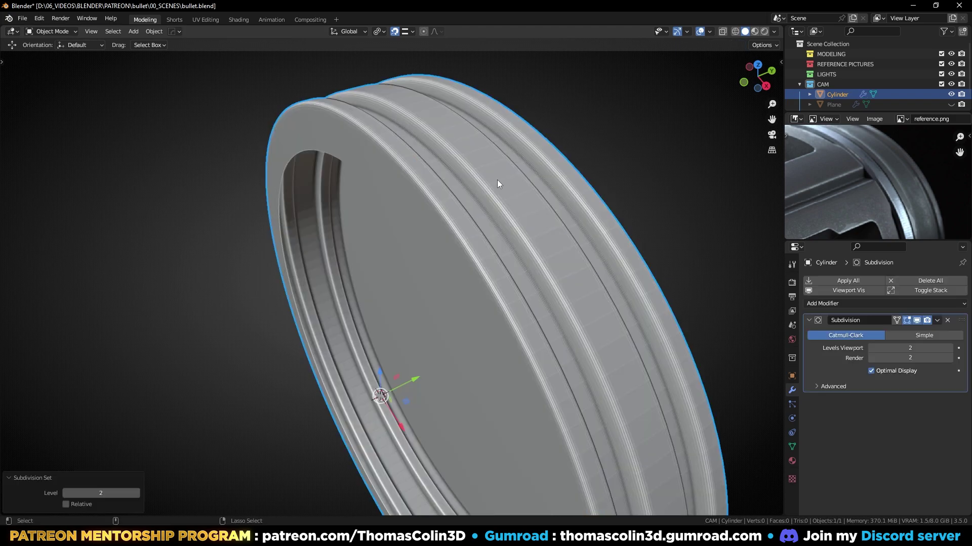
{"action": "right_click", "coordinate": [497, 177]}
{"action": "left_click", "coordinate": [493, 177]}
{"action": "right_click_drag", "start_coordinate": [615, 143], "coordinate": [565, 215], "text": "alt"}
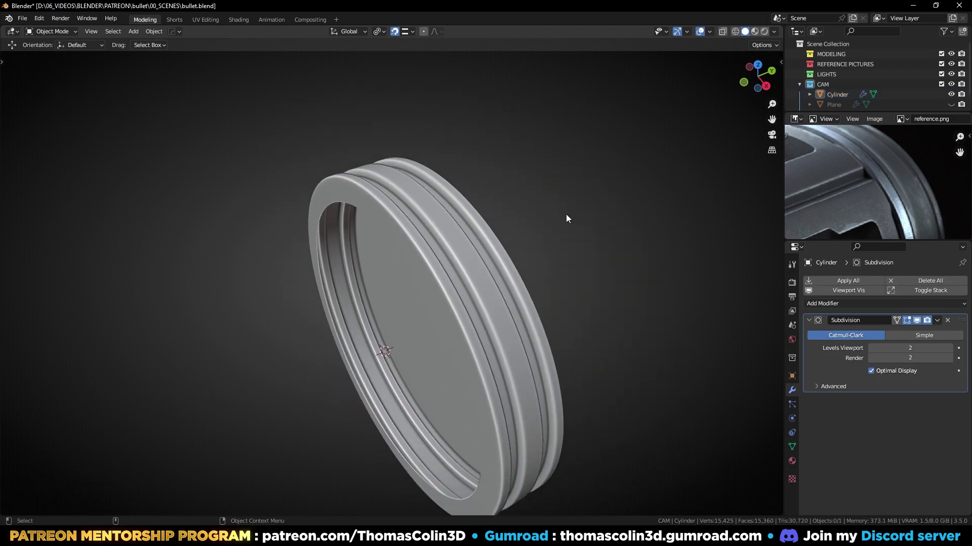
- Bring the hidden cylinder body back into view and scale the rear ring's whole mesh in Edit Mode
{"action": "key", "text": "alt+h"}
{"action": "left_click_drag", "start_coordinate": [566, 214], "coordinate": [460, 256], "text": "alt"}
{"action": "right_click_drag", "start_coordinate": [460, 256], "coordinate": [461, 223], "text": "alt"}
{"action": "left_click_drag", "start_coordinate": [461, 223], "coordinate": [460, 257], "text": "alt"}
{"action": "left_click", "coordinate": [465, 256]}
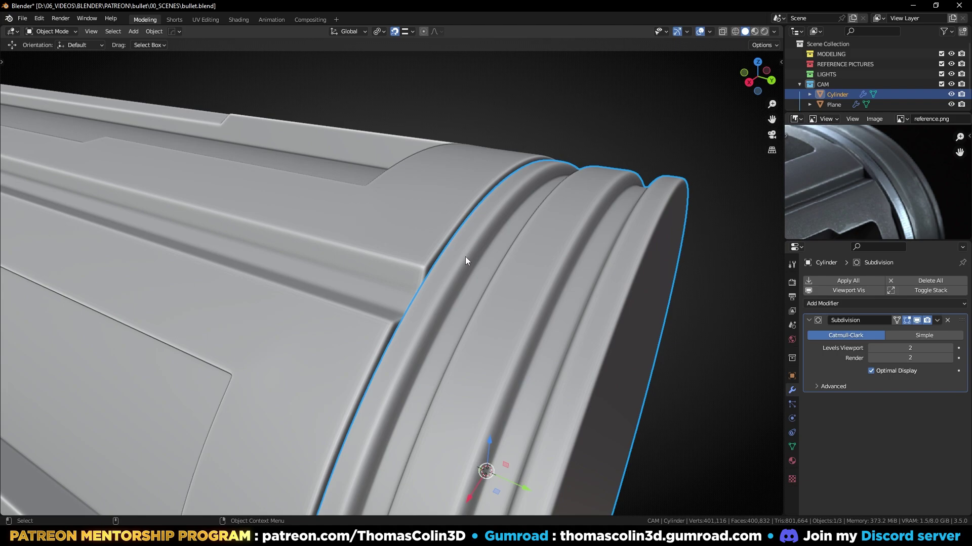
{"action": "key", "text": "Tab"}
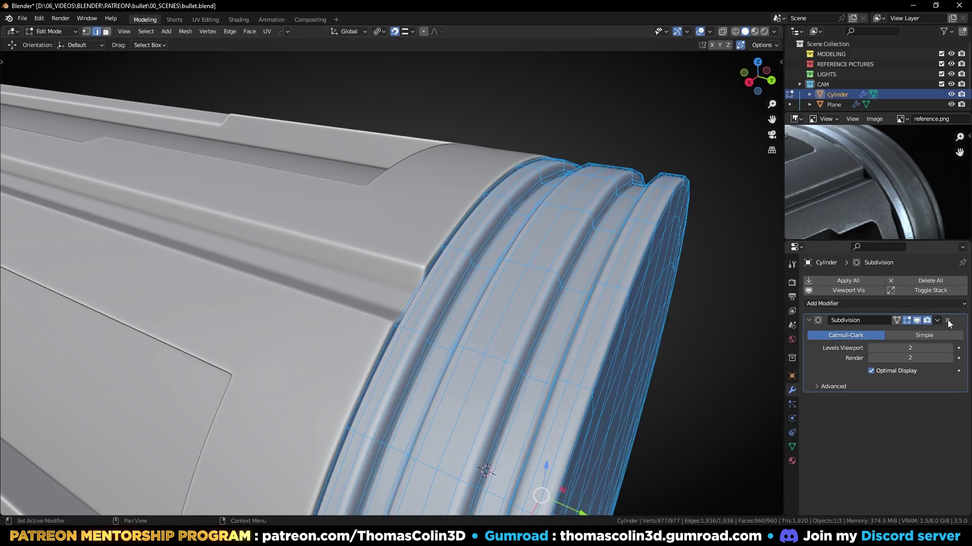
{"action": "key", "text": "s"}
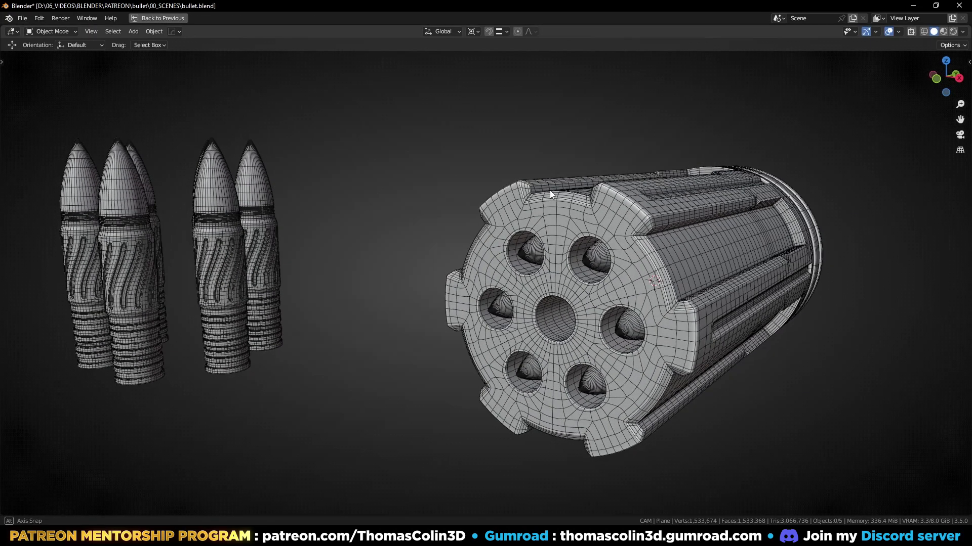
{"action": "middle_click_drag", "start_coordinate": [549, 191], "coordinate": [715, 210]}
{"action": "scroll", "coordinate": [552, 265], "scroll_direction": "up", "scroll_amount": 3}
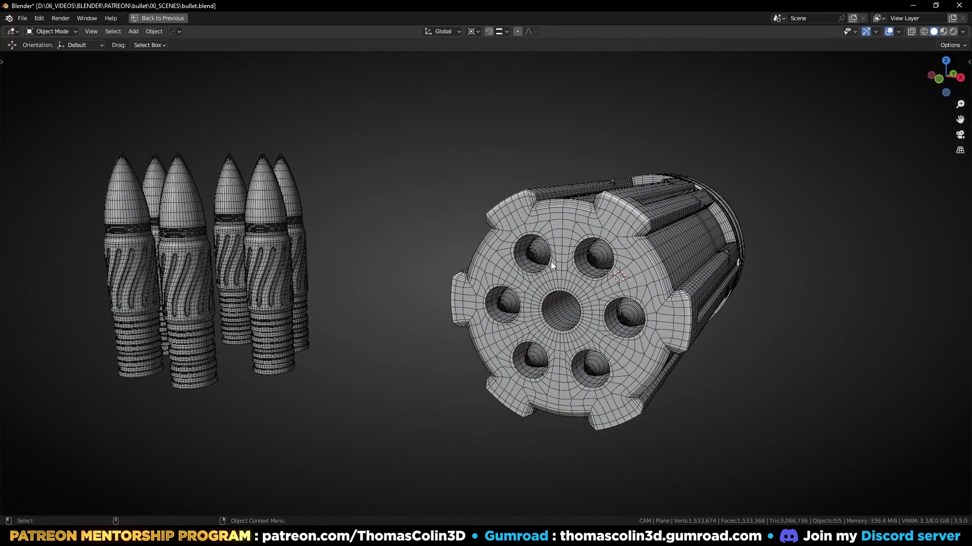